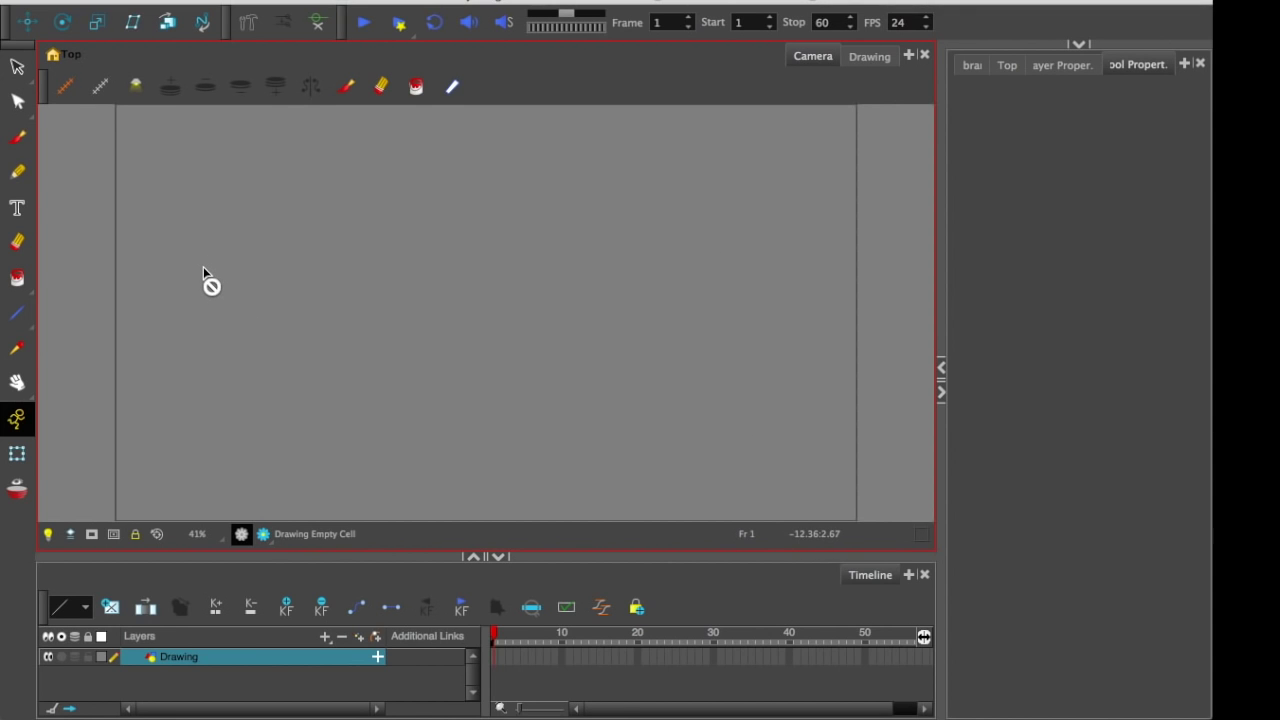
# Step: Import the image Screen Shot 2015-12-09 at 1.35.46 PM.png as a new single layer, vectorized in color
pyautogui.click(195, 2)
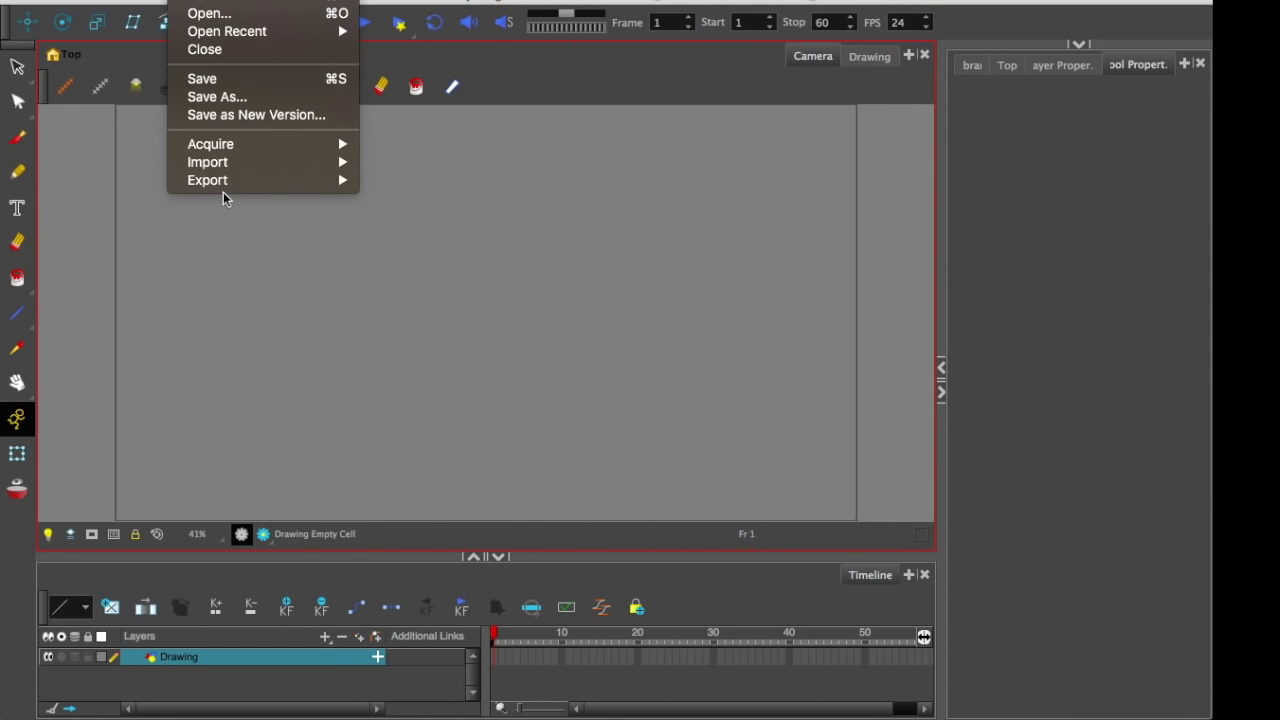
pyautogui.moveTo(234, 165)
pyautogui.click(471, 166)
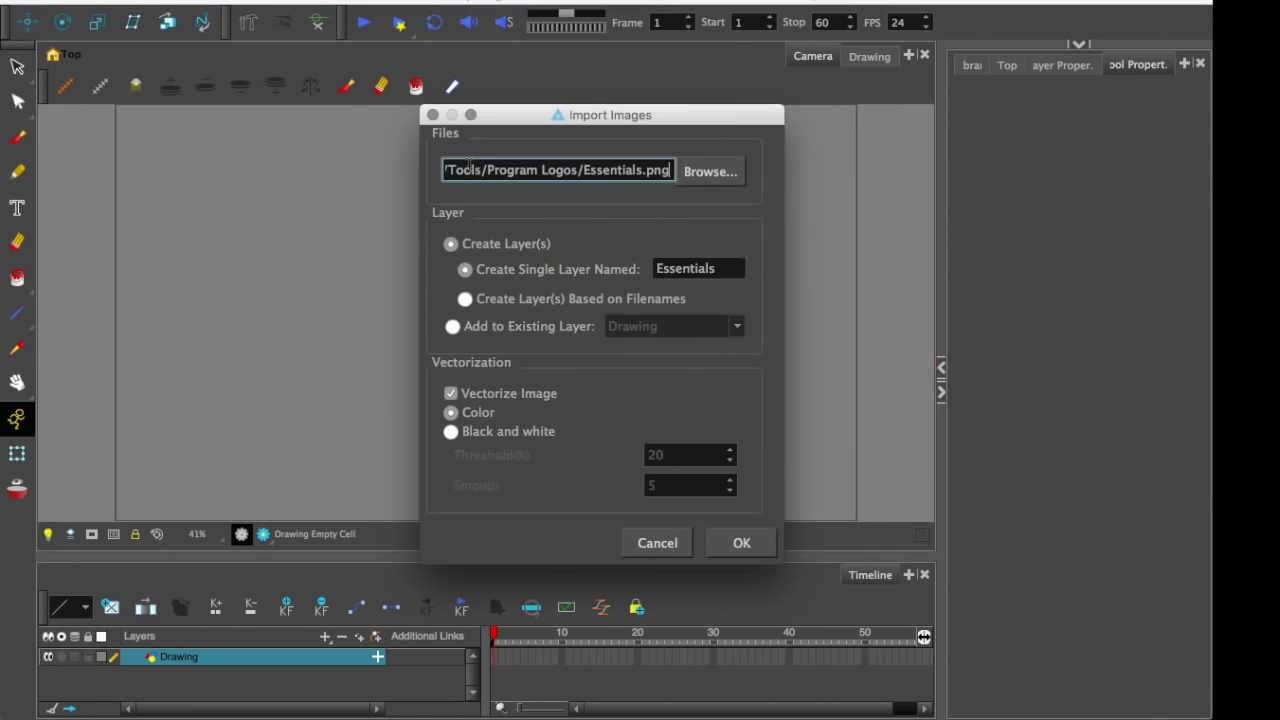
pyautogui.click(712, 170)
pyautogui.click(712, 177)
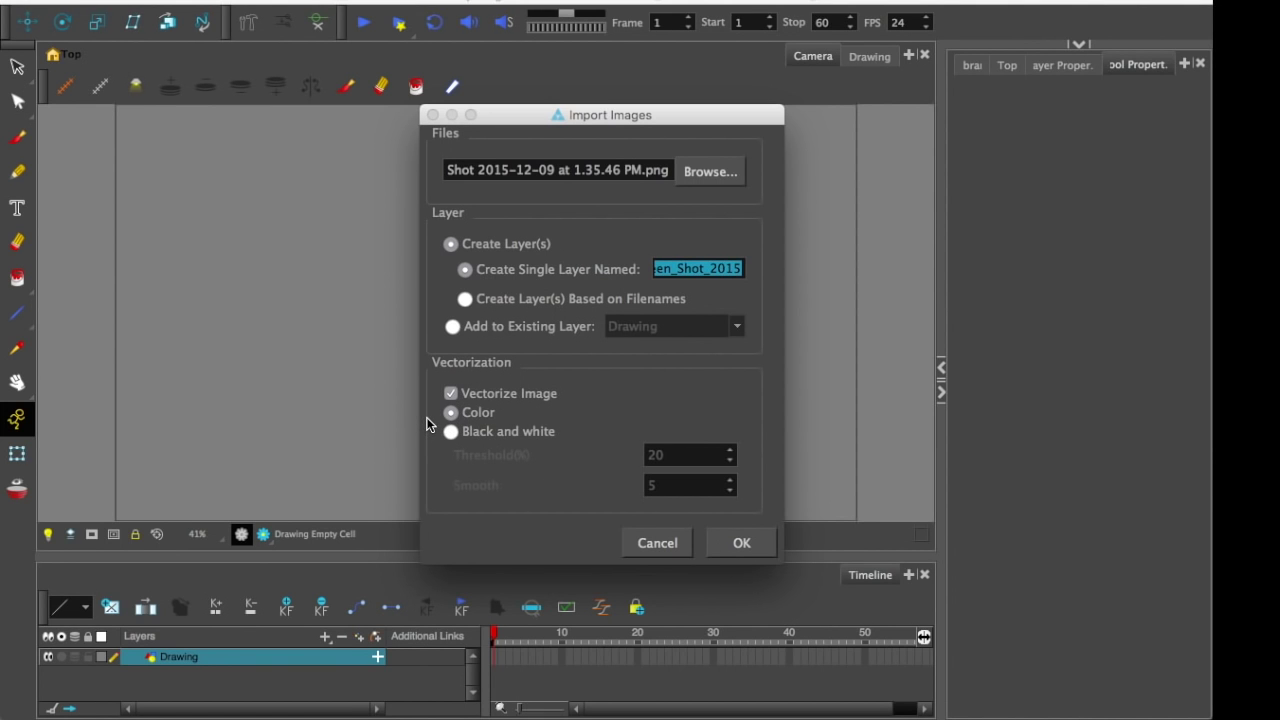
pyautogui.click(728, 548)
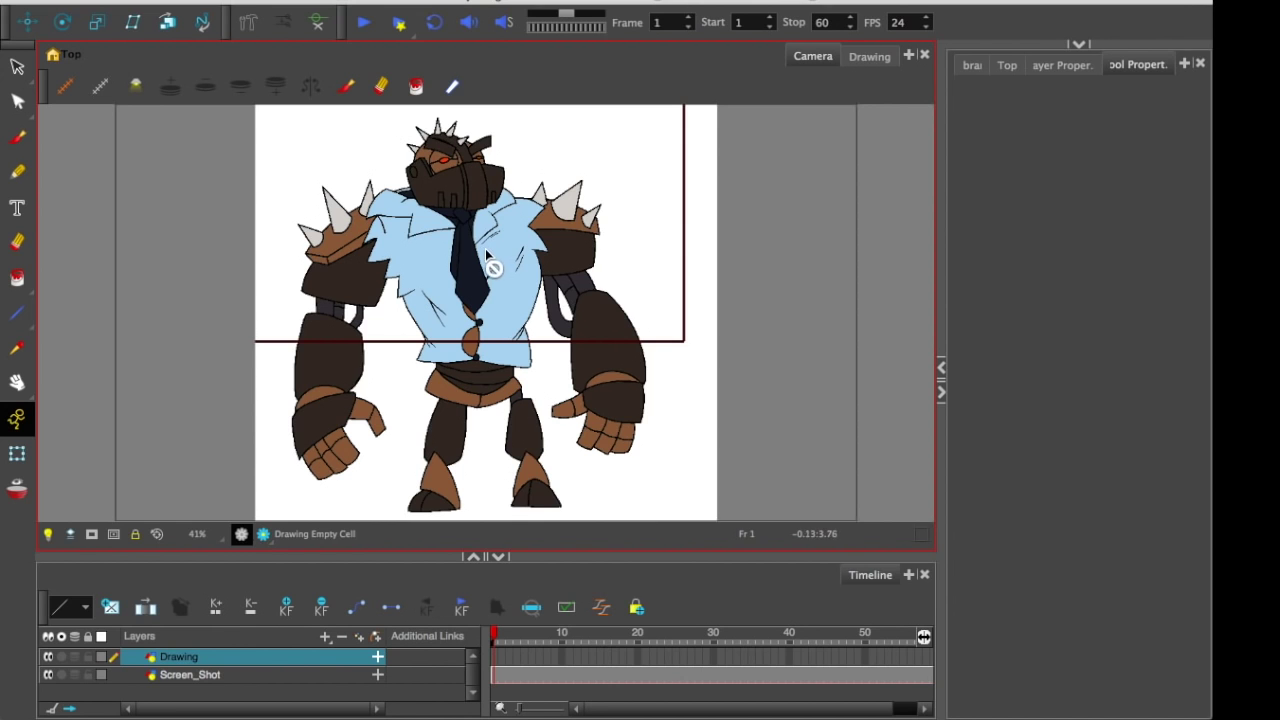
# Step: Enlarge the Timeline view slightly by raising its boundary with the Camera view
pyautogui.doubleClick(743, 4)
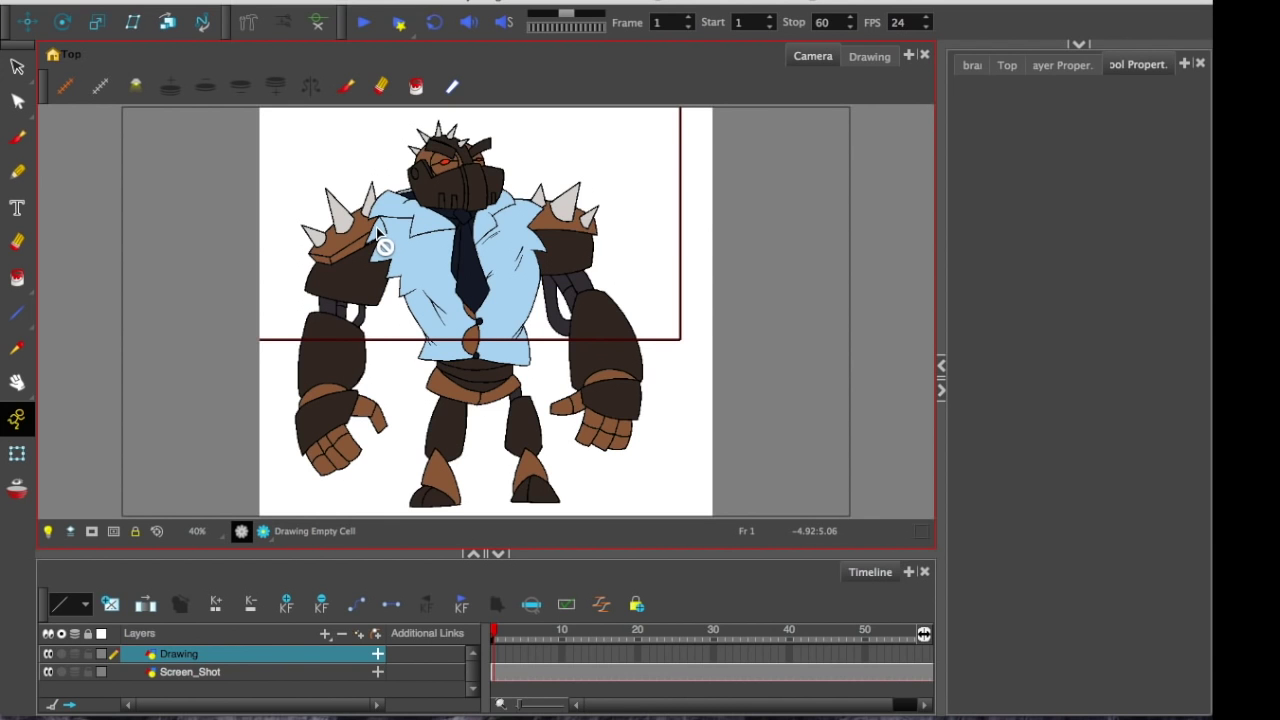
pyautogui.click(398, 558)
pyautogui.moveTo(398, 554); pyautogui.dragTo(398, 545)
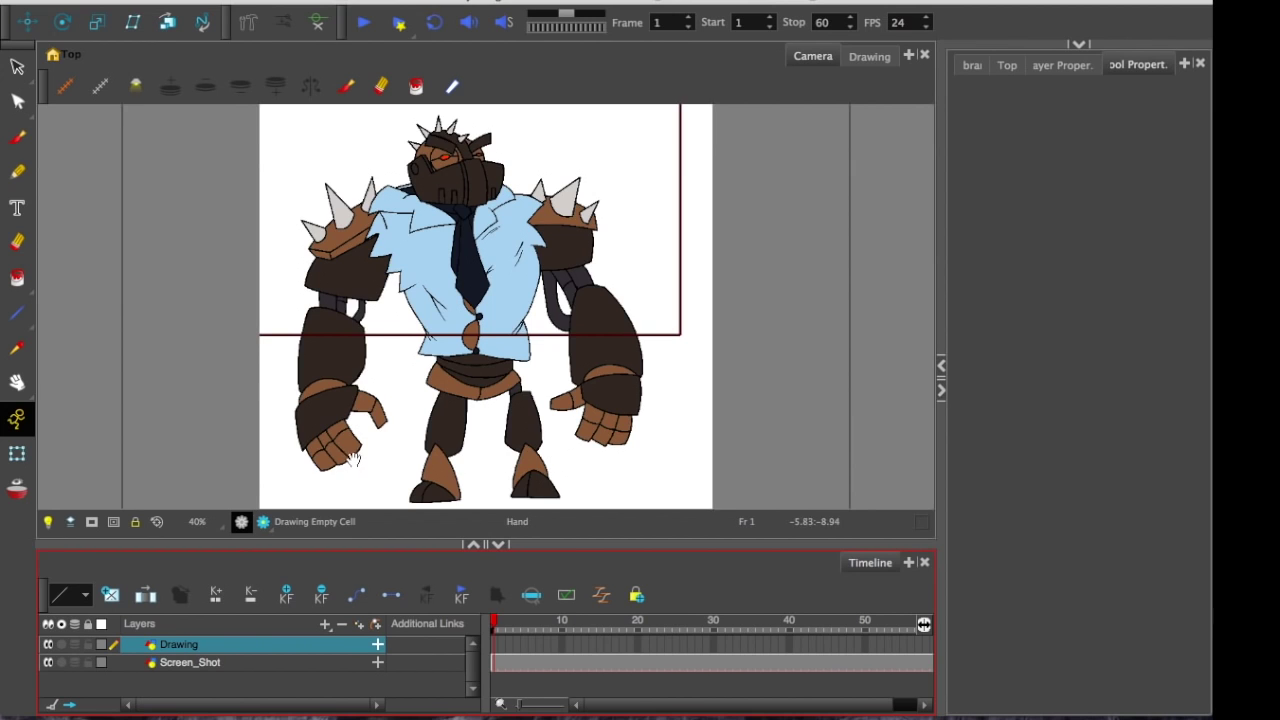
# Step: Move the imported robot picture sideways to the right edge of the camera frame, leaving empty drawing space beside it
pyautogui.moveTo(356, 464); pyautogui.dragTo(372, 455)
pyautogui.press('1')
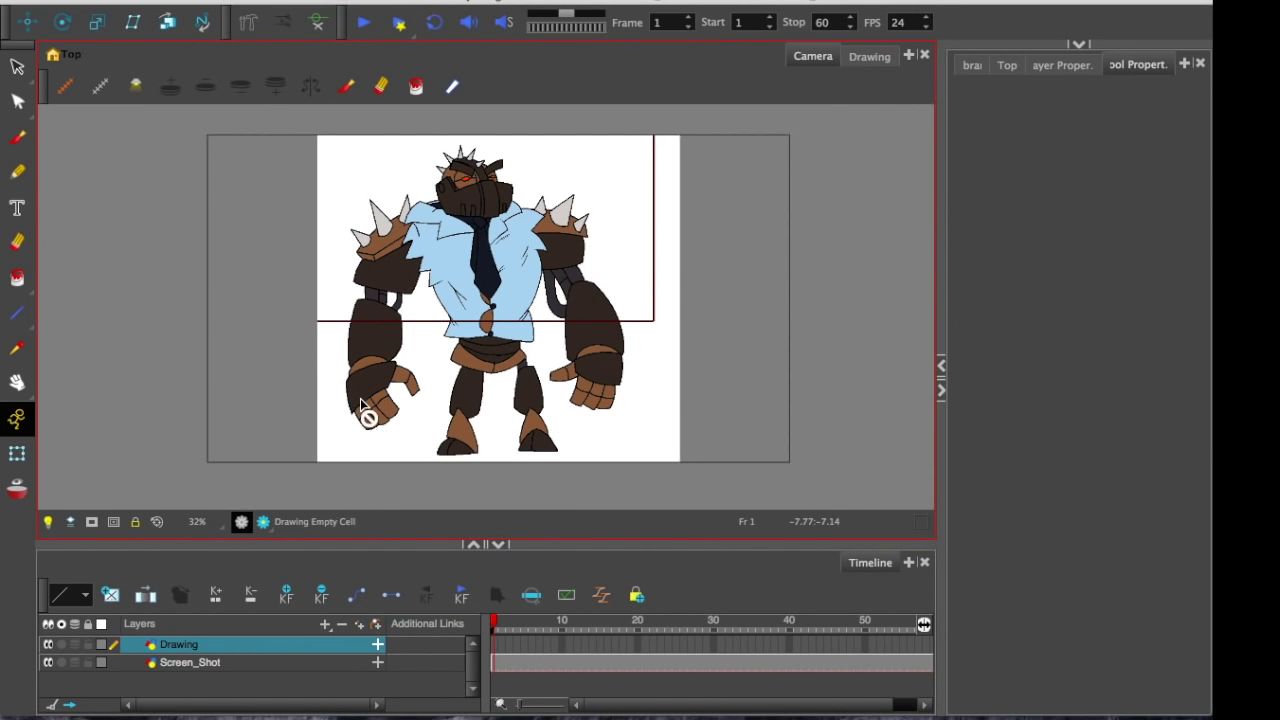
pyautogui.press('space')
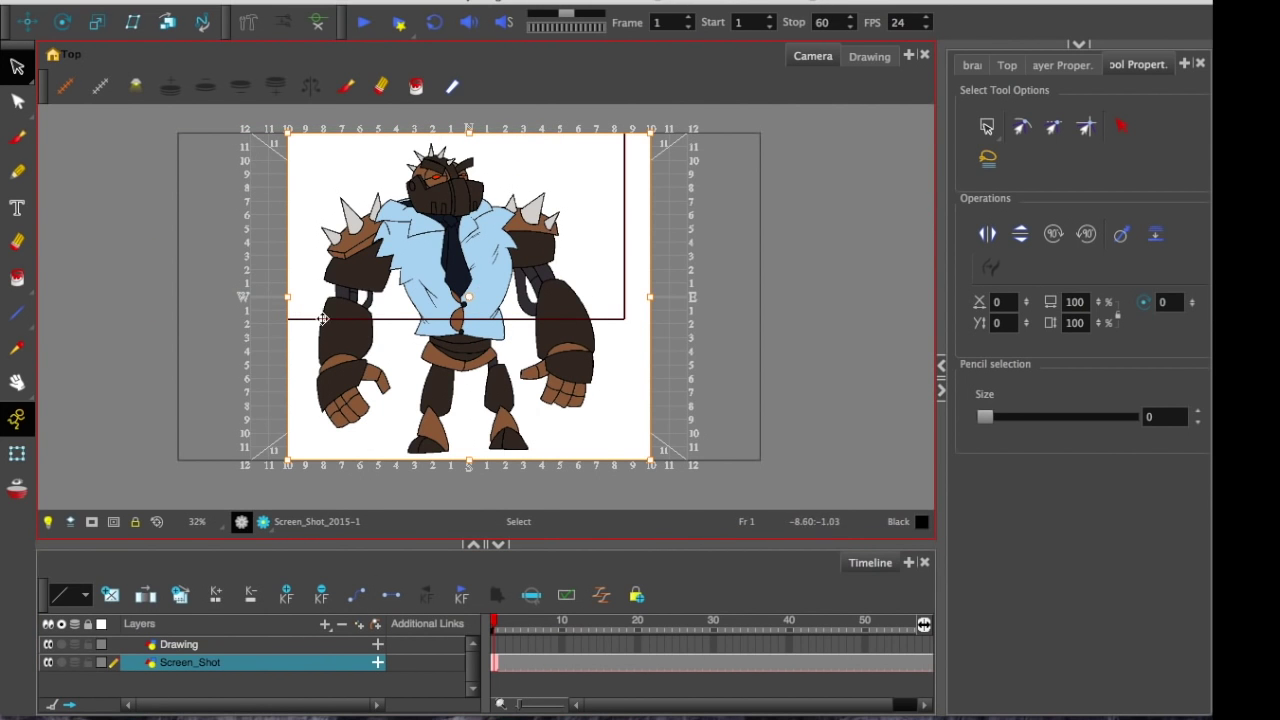
pyautogui.moveTo(317, 394); pyautogui.dragTo(648, 394)
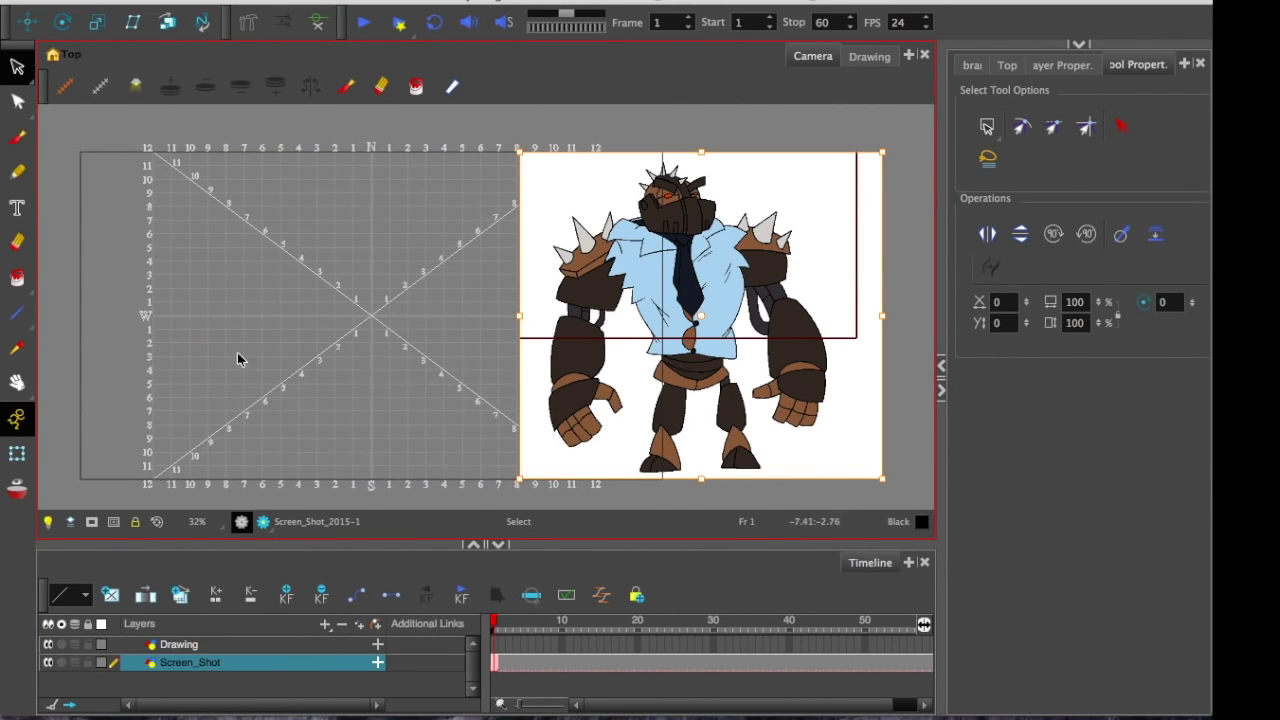
pyautogui.click(237, 352)
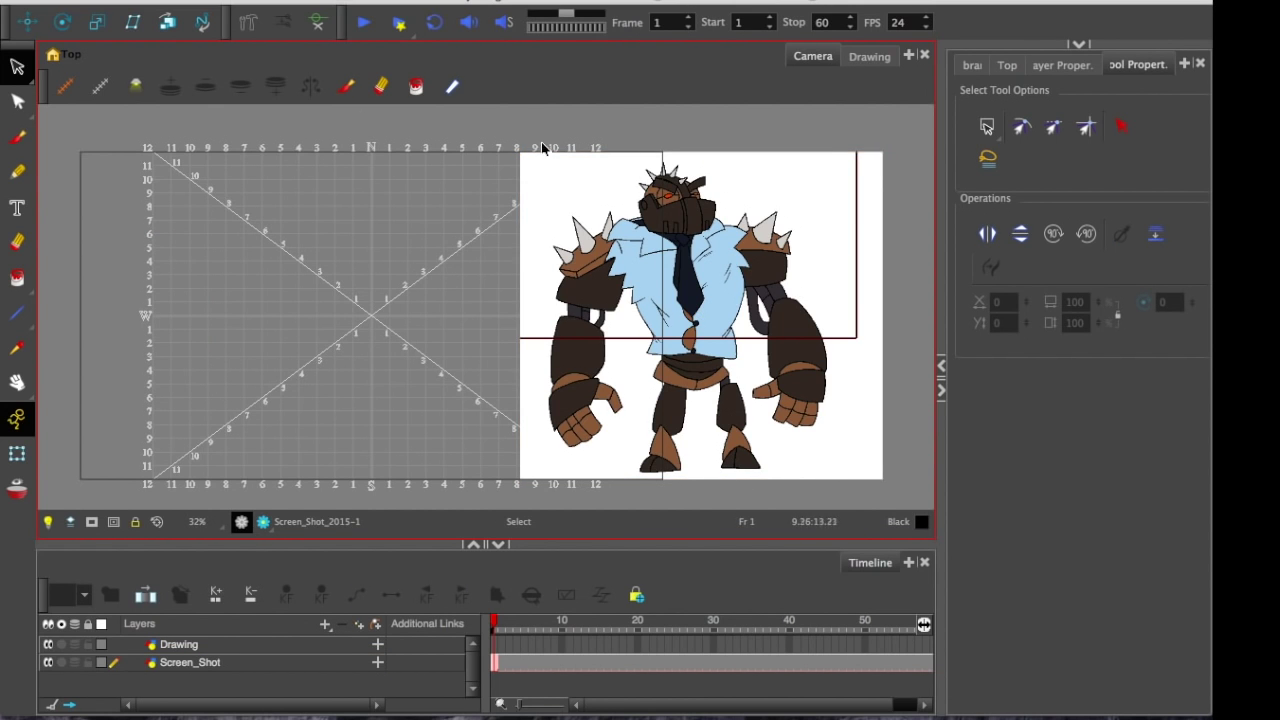
# Step: Toggle the 12 Field Grid display in the Camera view
pyautogui.click(268, 0)
pyautogui.moveTo(346, 191)
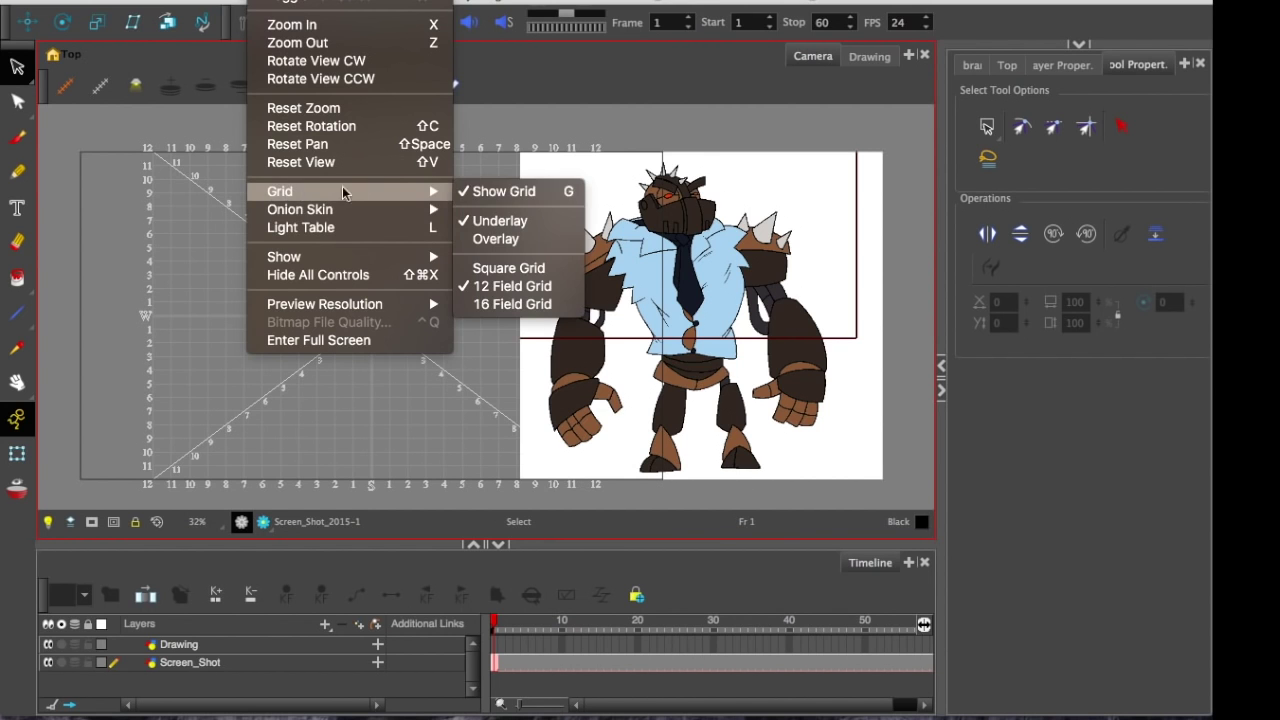
pyautogui.click(511, 192)
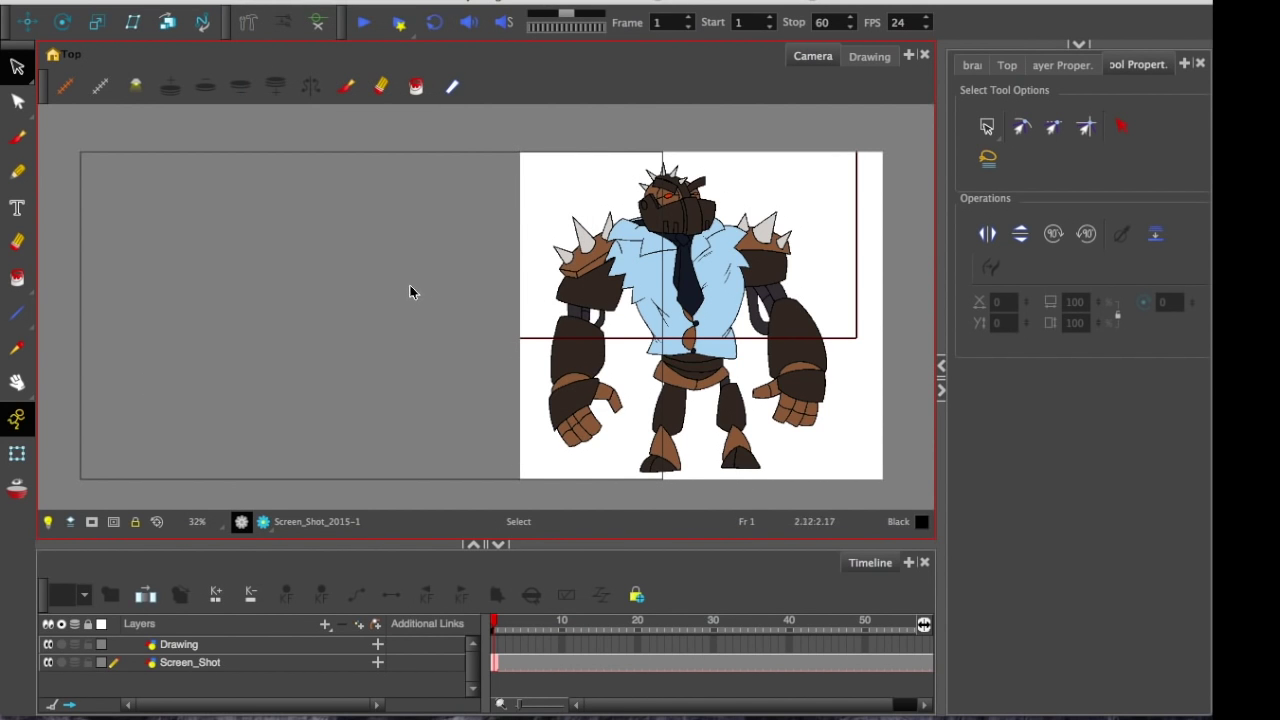
pyautogui.press('super+apostrophe')
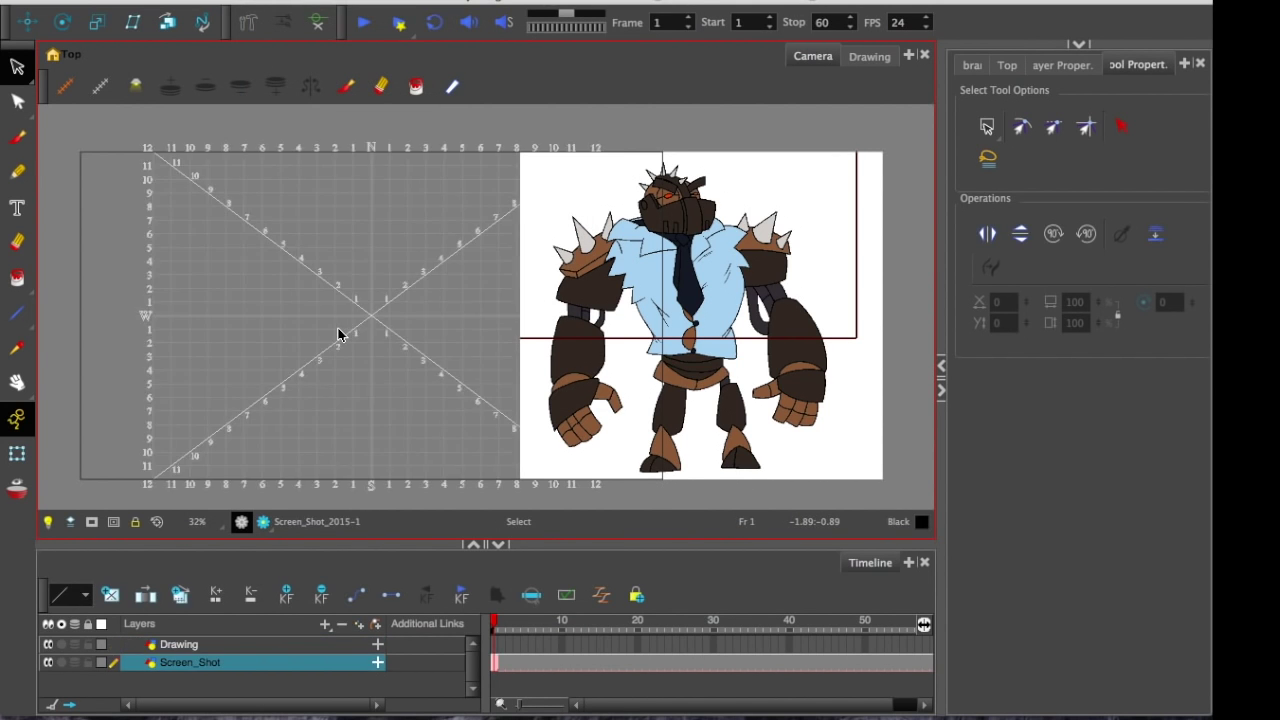
# Step: Reveal the Colour palette above the tool properties, select Blue, and try a brush stroke on the Drawing layer
pyautogui.click(494, 662)
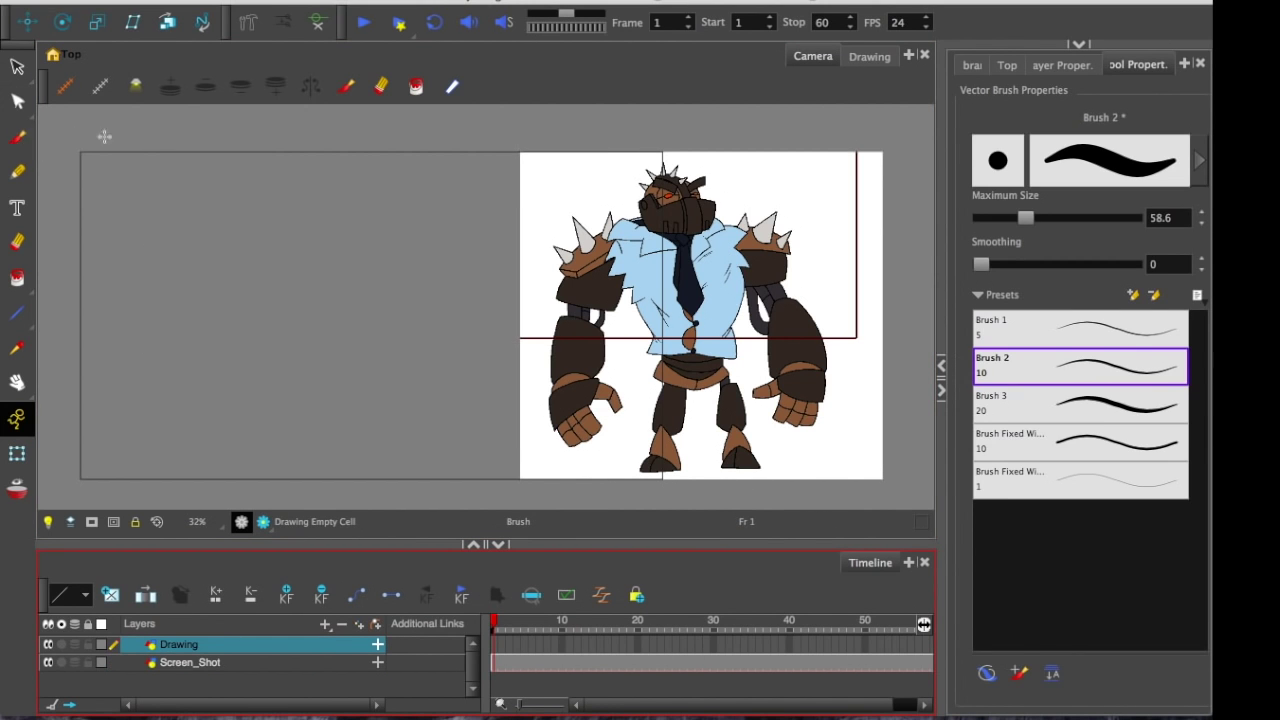
pyautogui.moveTo(1048, 44); pyautogui.dragTo(1048, 421)
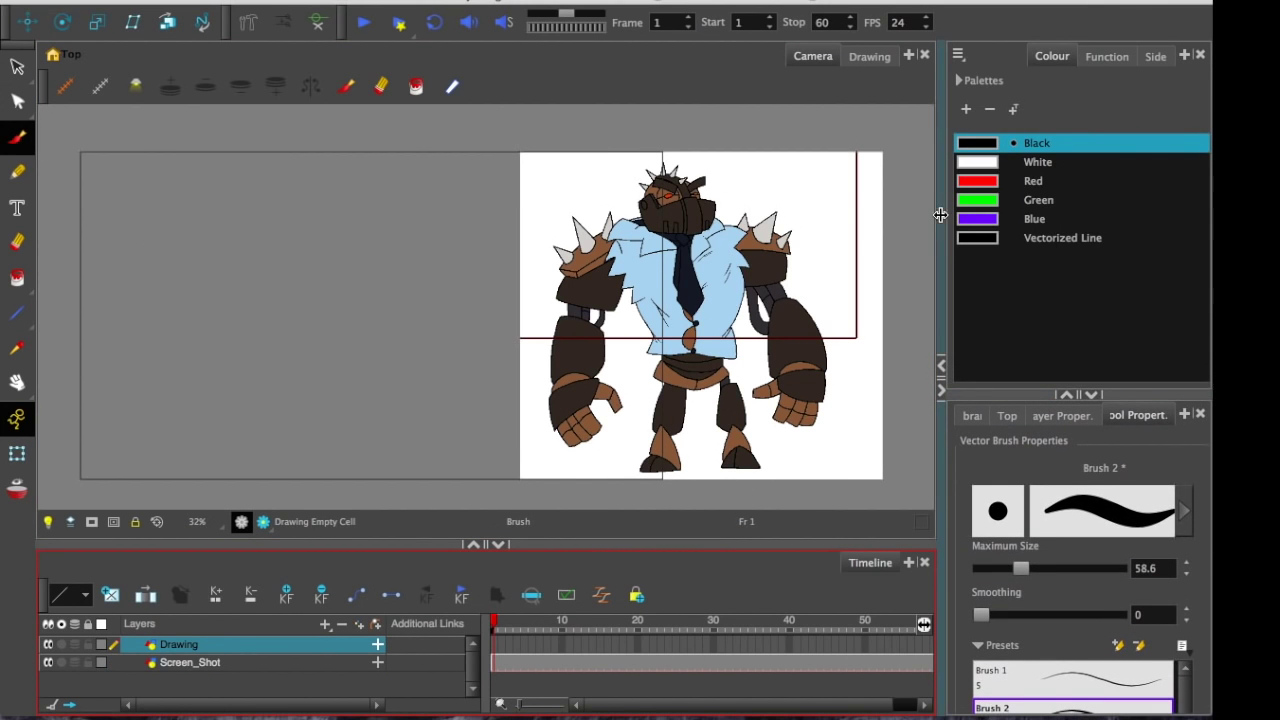
pyautogui.click(988, 220)
pyautogui.moveTo(283, 260)
pyautogui.mouseDown()
pyautogui.moveTo(401, 383)
pyautogui.moveTo(330, 371)
pyautogui.mouseUp()
pyautogui.hotkey('ctrl', 'z')
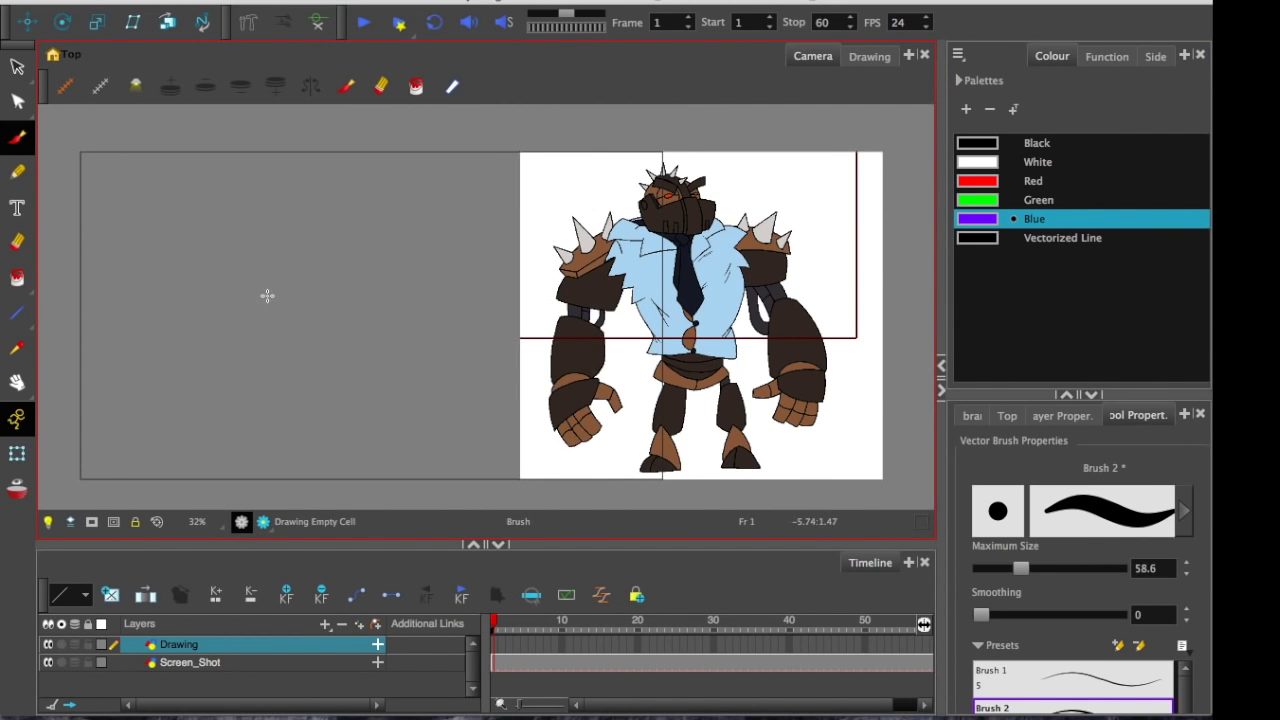
# Step: Add a Colour-Card layer as a white background and place the Drawing layer above it
pyautogui.click(324, 624)
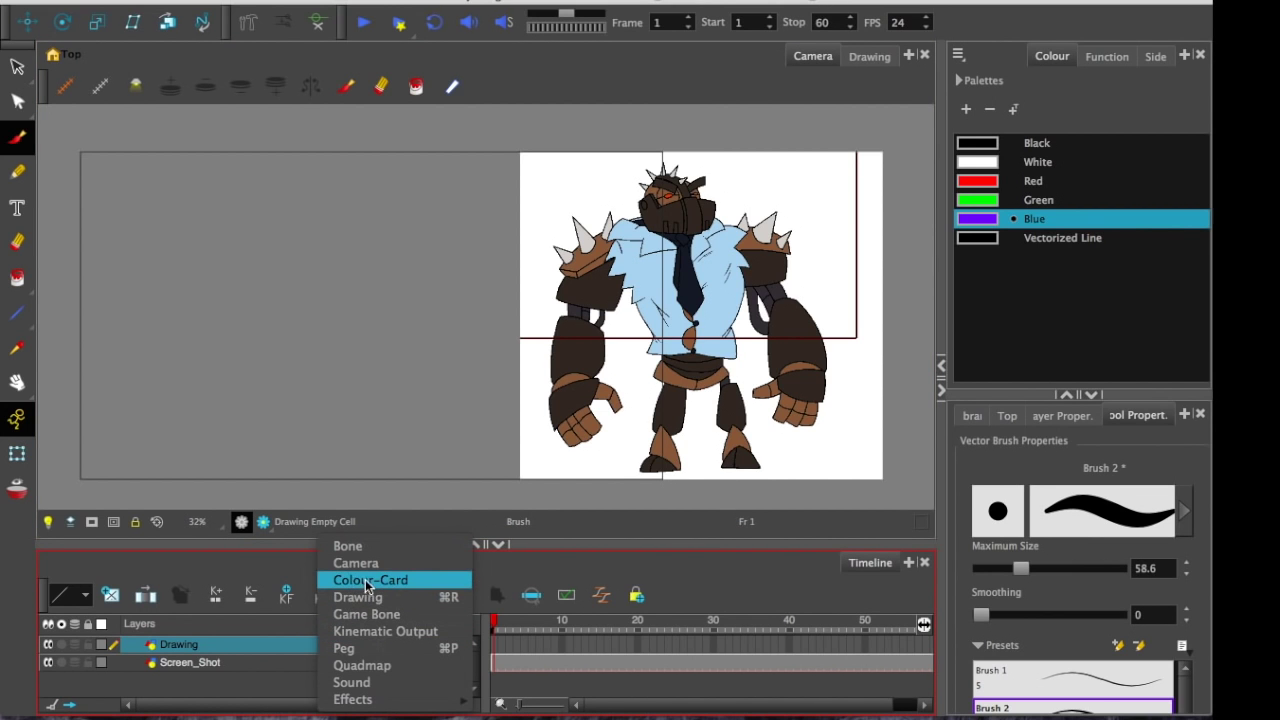
pyautogui.click(350, 505)
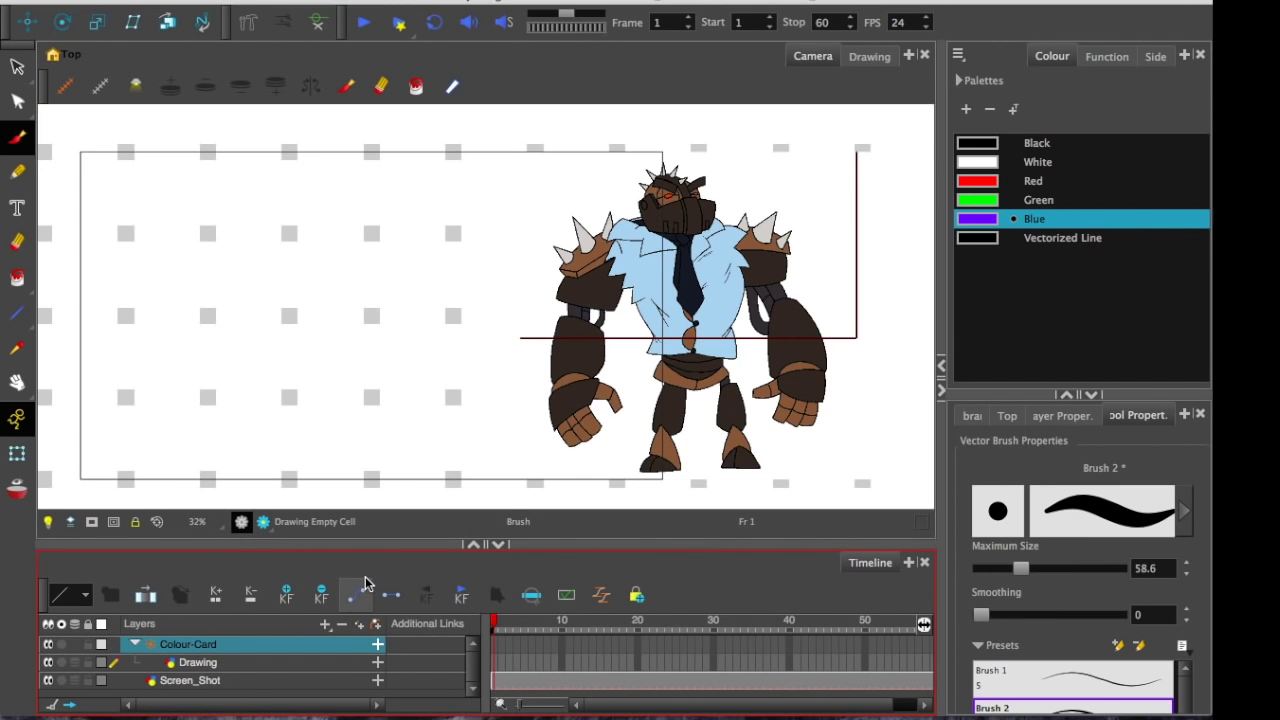
pyautogui.click(268, 668)
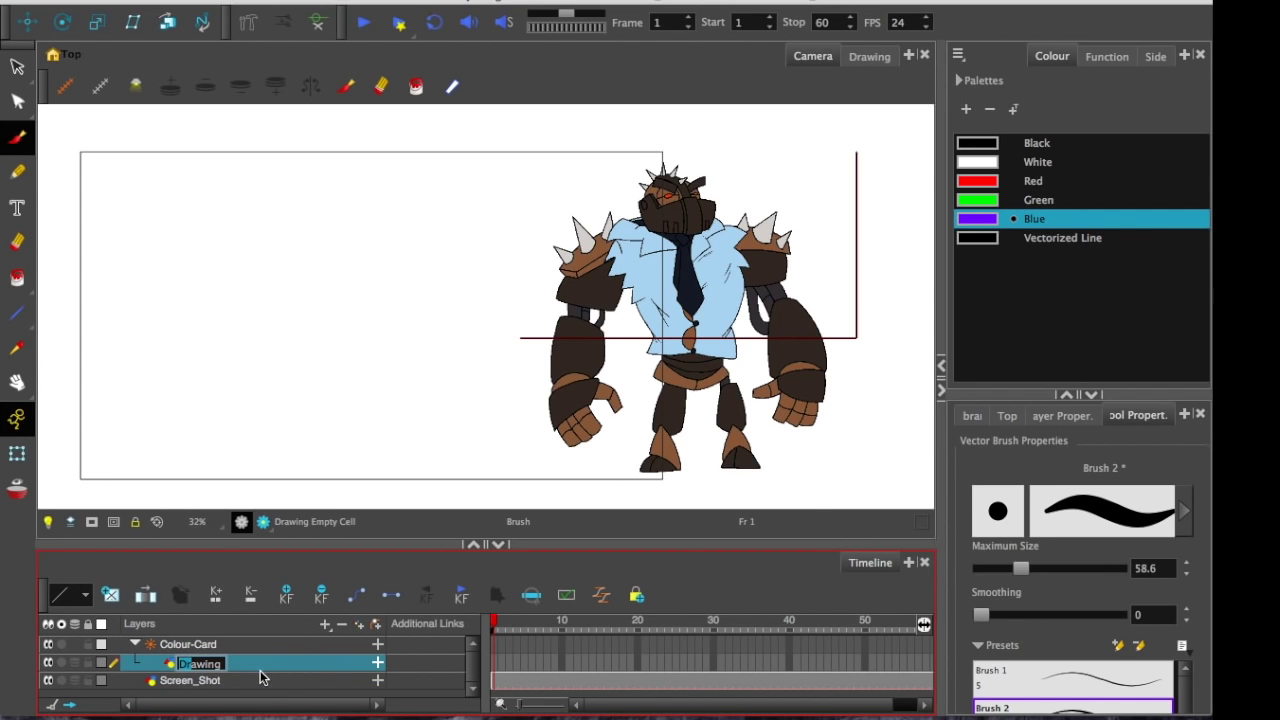
pyautogui.doubleClick(190, 663)
pyautogui.moveTo(195, 665); pyautogui.dragTo(186, 640)
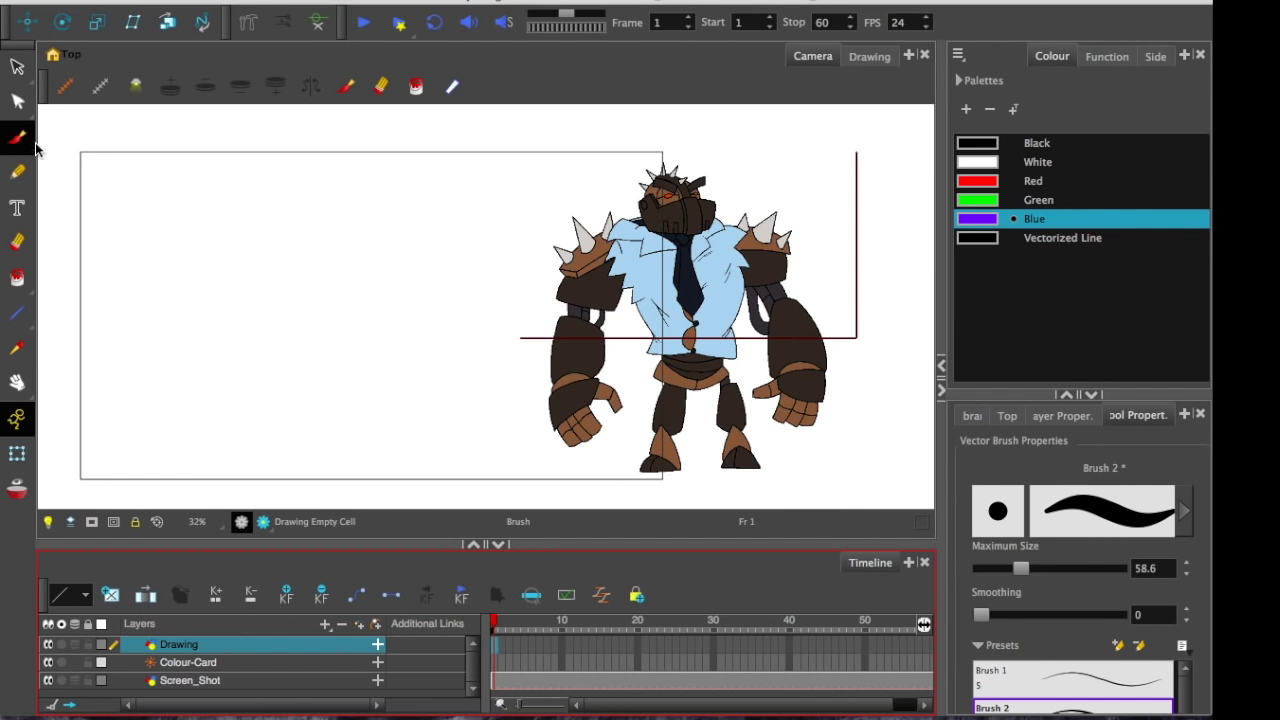
# Step: Draw a large blue test loop in the empty space beside the robot and delete it
pyautogui.moveTo(237, 213)
pyautogui.mouseDown()
pyautogui.moveTo(420, 277)
pyautogui.moveTo(188, 335)
pyautogui.mouseUp()
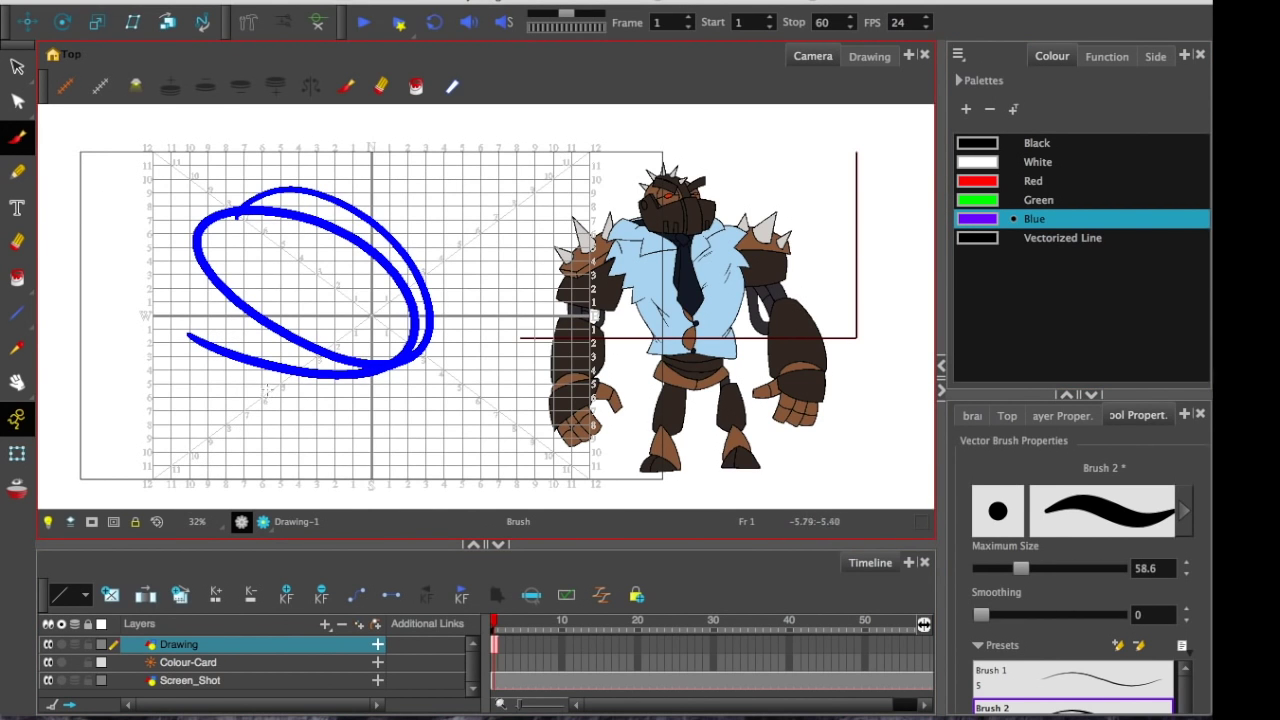
pyautogui.press('super+apostrophe')
pyautogui.moveTo(264, 345); pyautogui.dragTo(270, 340)
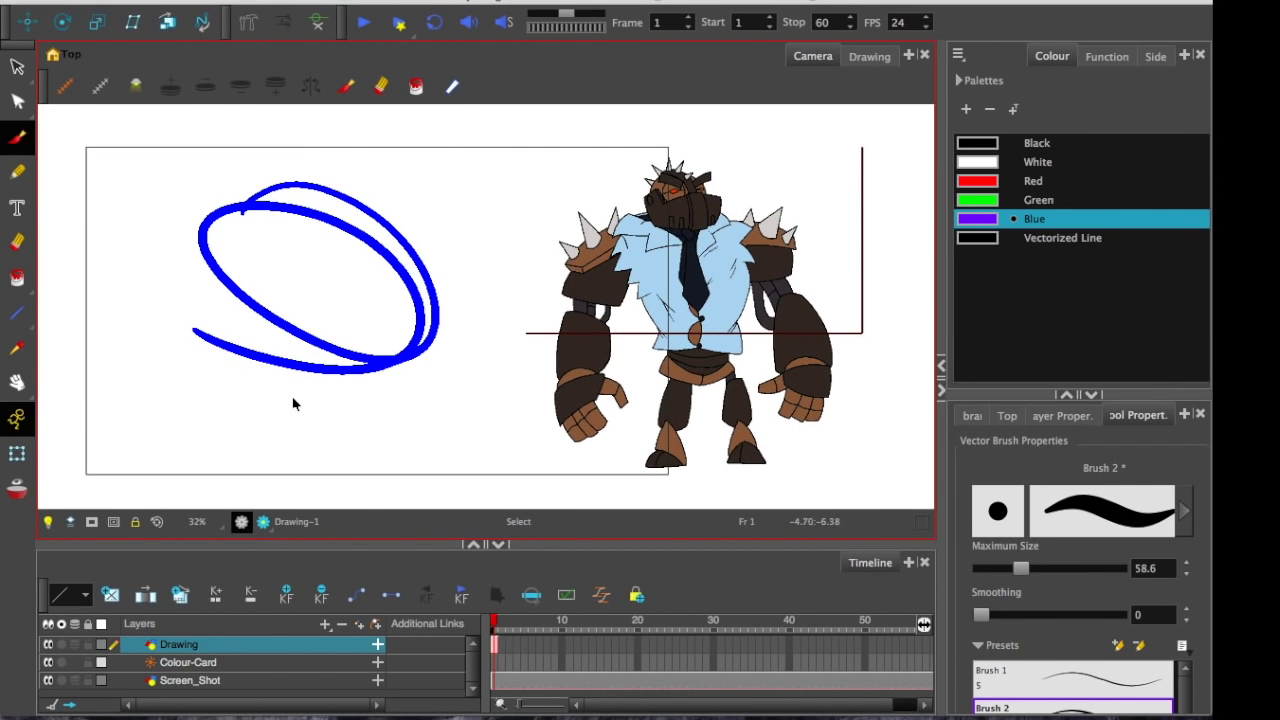
pyautogui.click(17, 66)
pyautogui.click(222, 209)
pyautogui.press('Delete')
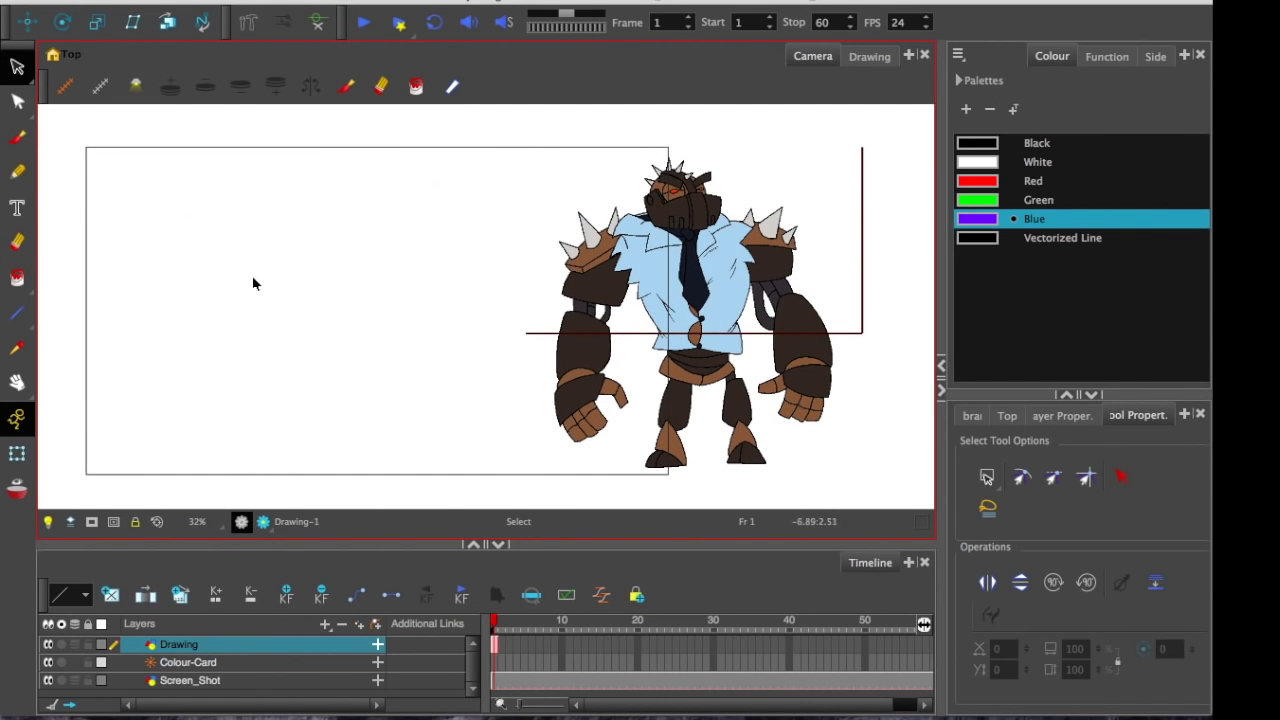
# Step: Set the brush's maximum size to 13.6 and undo the trial strokes made with it
pyautogui.hotkey('alt', 'b')
pyautogui.moveTo(1020, 569); pyautogui.dragTo(982, 578)
pyautogui.moveTo(383, 202)
pyautogui.mouseDown()
pyautogui.moveTo(383, 327)
pyautogui.moveTo(301, 350)
pyautogui.mouseUp()
pyautogui.press('super+z')
pyautogui.press('2')
pyautogui.moveTo(983, 569); pyautogui.dragTo(990, 571)
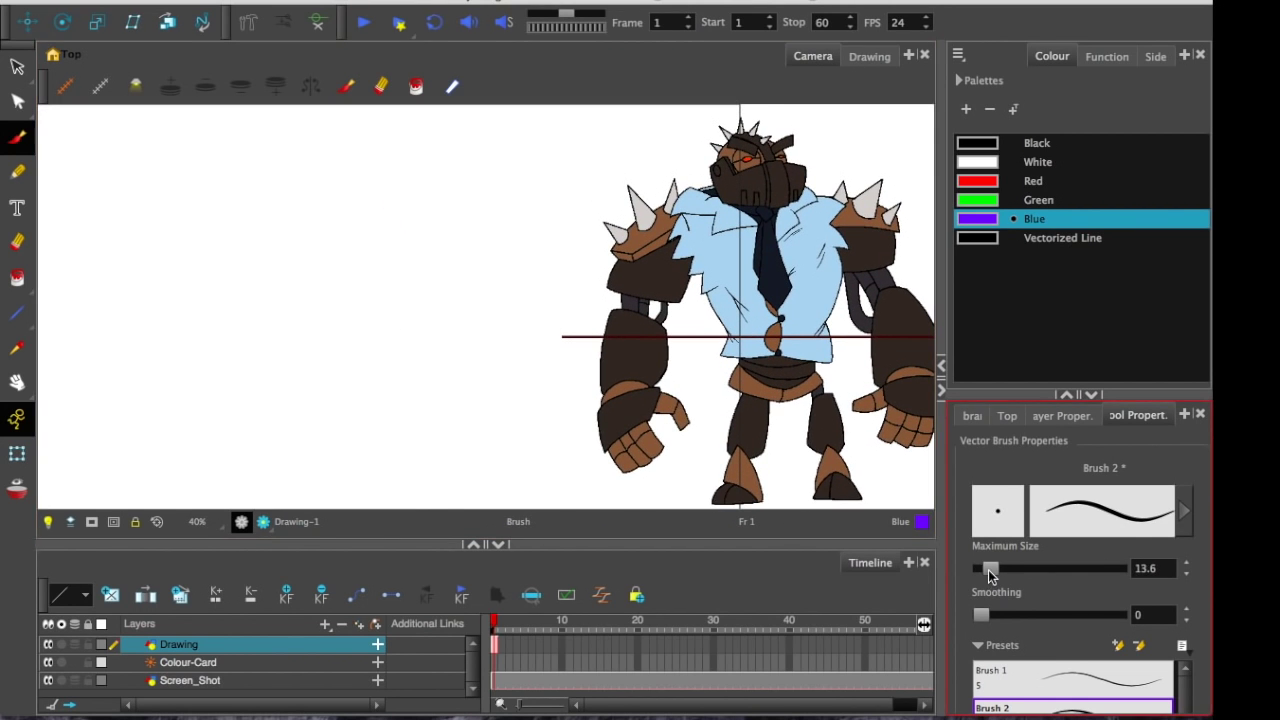
pyautogui.moveTo(340, 160); pyautogui.dragTo(414, 212)
pyautogui.press('super+z')
pyautogui.press('super+space')
pyautogui.click(298, 271)
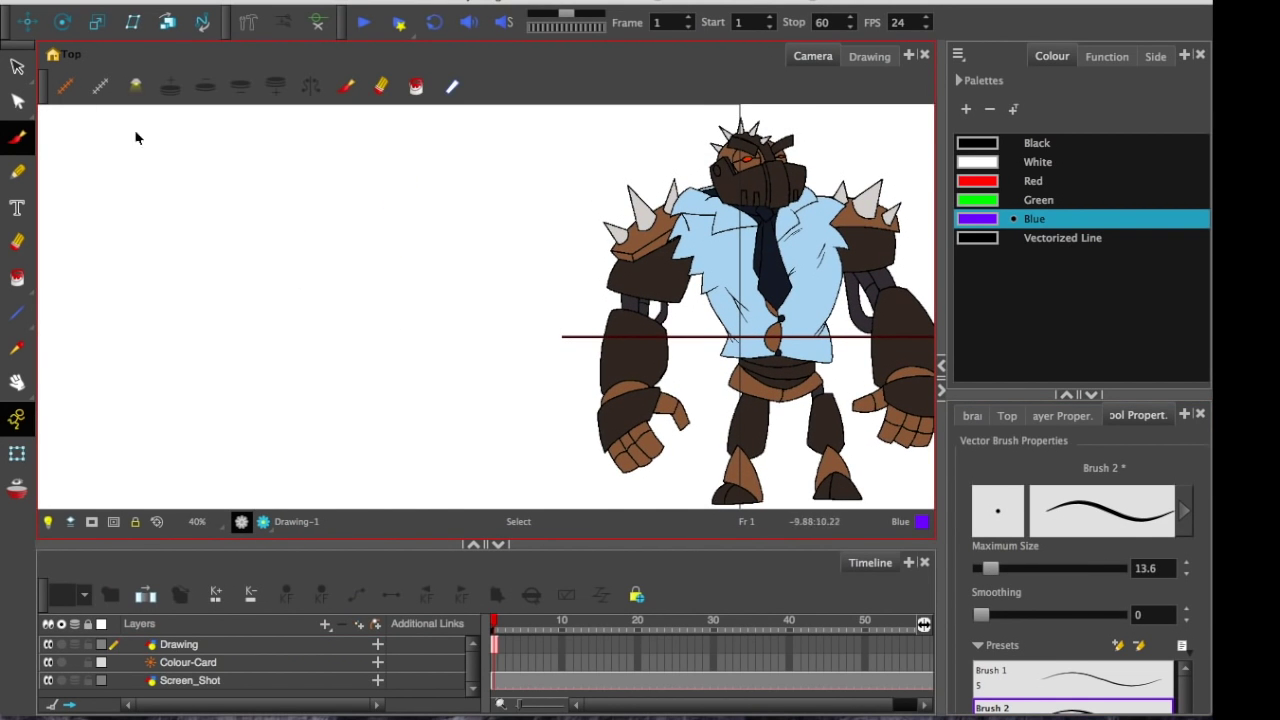
# Step: Sketch a round head with crossed facial guidelines and a curved shoulder line beneath it beside the robot picture
pyautogui.moveTo(270, 155)
pyautogui.mouseDown()
pyautogui.moveTo(320, 182)
pyautogui.moveTo(248, 207)
pyautogui.mouseUp()
pyautogui.moveTo(265, 216); pyautogui.dragTo(321, 222)
pyautogui.moveTo(263, 238); pyautogui.dragTo(410, 235)
pyautogui.press('super+z')
pyautogui.press('super+z')
pyautogui.moveTo(224, 257)
pyautogui.mouseDown()
pyautogui.moveTo(436, 250)
pyautogui.moveTo(392, 240)
pyautogui.mouseUp()
pyautogui.moveTo(243, 245); pyautogui.dragTo(410, 244)
pyautogui.moveTo(333, 152); pyautogui.dragTo(348, 219)
pyautogui.moveTo(303, 182); pyautogui.dragTo(382, 183)
pyautogui.moveTo(300, 284); pyautogui.dragTo(313, 286)
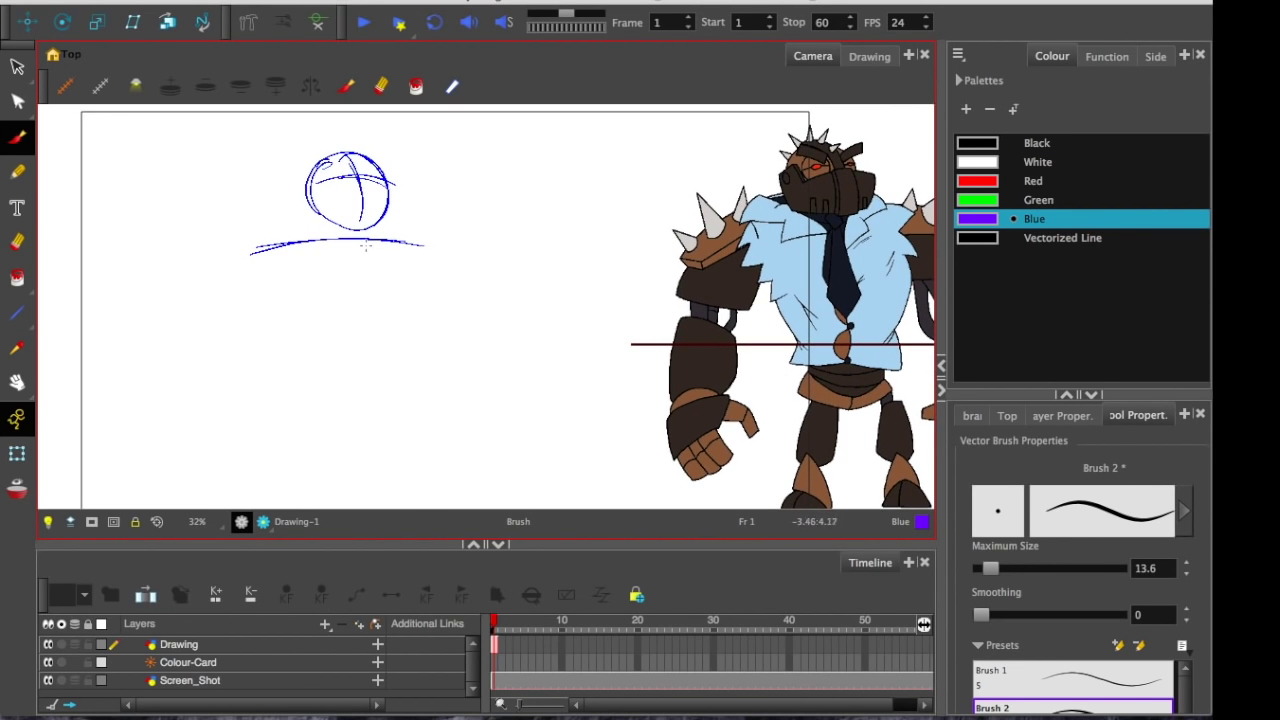
# Step: Sketch a curved spine line down from the head, with shirt-opening lines and a hatched necktie over it
pyautogui.moveTo(361, 241)
pyautogui.mouseDown()
pyautogui.moveTo(375, 403)
pyautogui.moveTo(364, 410)
pyautogui.mouseUp()
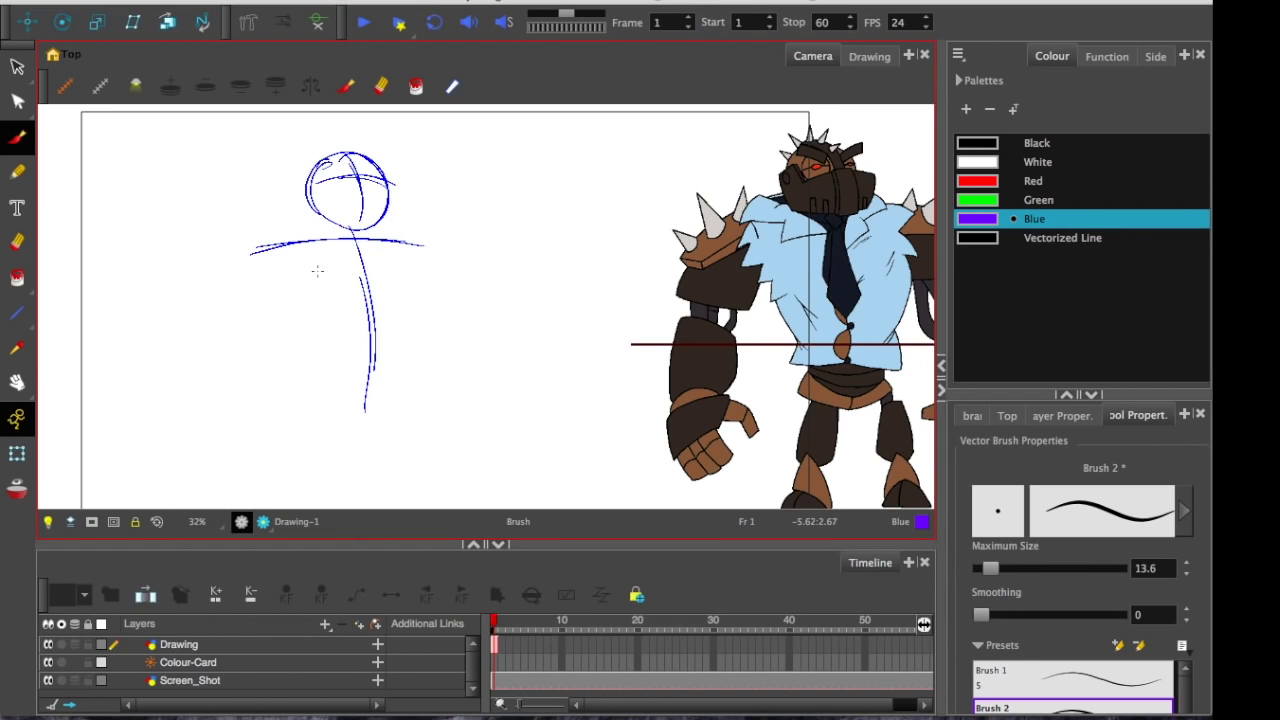
pyautogui.scroll(-1, 353, 242)
pyautogui.moveTo(363, 278); pyautogui.dragTo(378, 314)
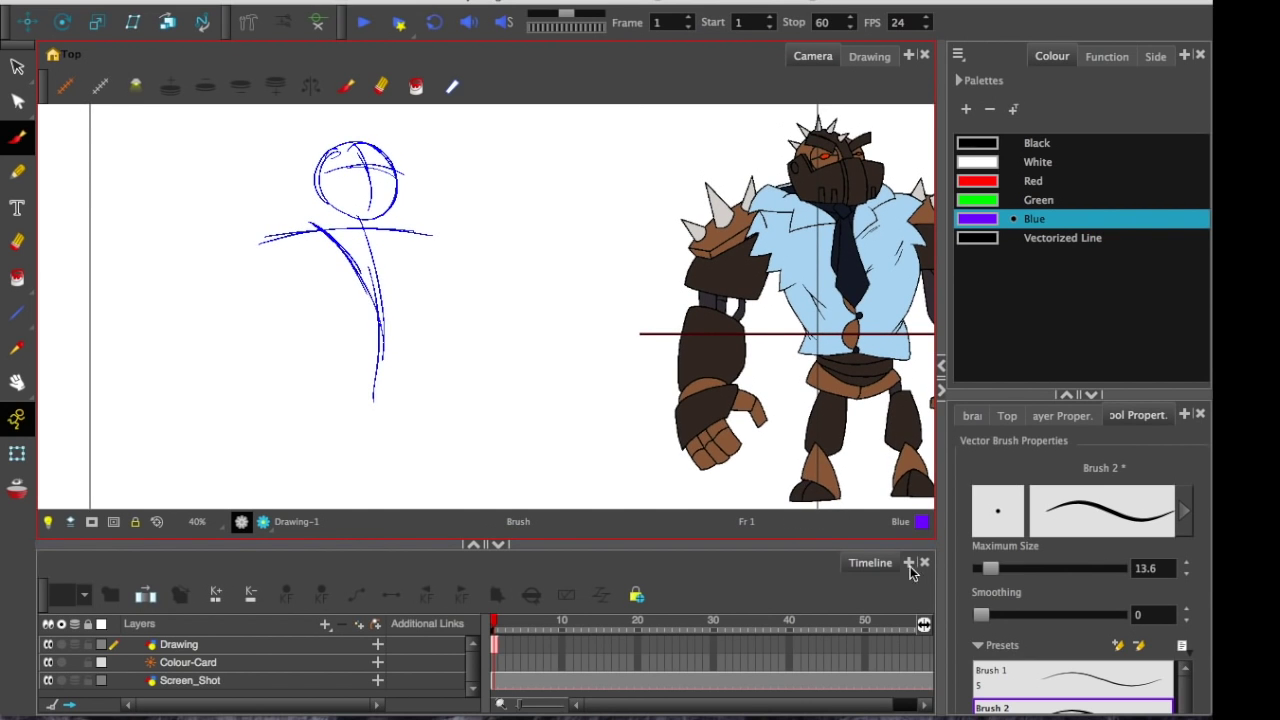
pyautogui.moveTo(387, 222); pyautogui.dragTo(383, 314)
pyautogui.moveTo(310, 222); pyautogui.dragTo(382, 255)
pyautogui.moveTo(385, 220)
pyautogui.mouseDown()
pyautogui.moveTo(388, 333)
pyautogui.moveTo(390, 221)
pyautogui.moveTo(360, 288)
pyautogui.moveTo(377, 374)
pyautogui.mouseUp()
pyautogui.moveTo(366, 266)
pyautogui.mouseDown()
pyautogui.moveTo(359, 358)
pyautogui.moveTo(371, 385)
pyautogui.mouseUp()
pyautogui.moveTo(371, 385); pyautogui.dragTo(397, 356)
pyautogui.moveTo(370, 268)
pyautogui.mouseDown()
pyautogui.moveTo(396, 358)
pyautogui.moveTo(386, 362)
pyautogui.mouseUp()
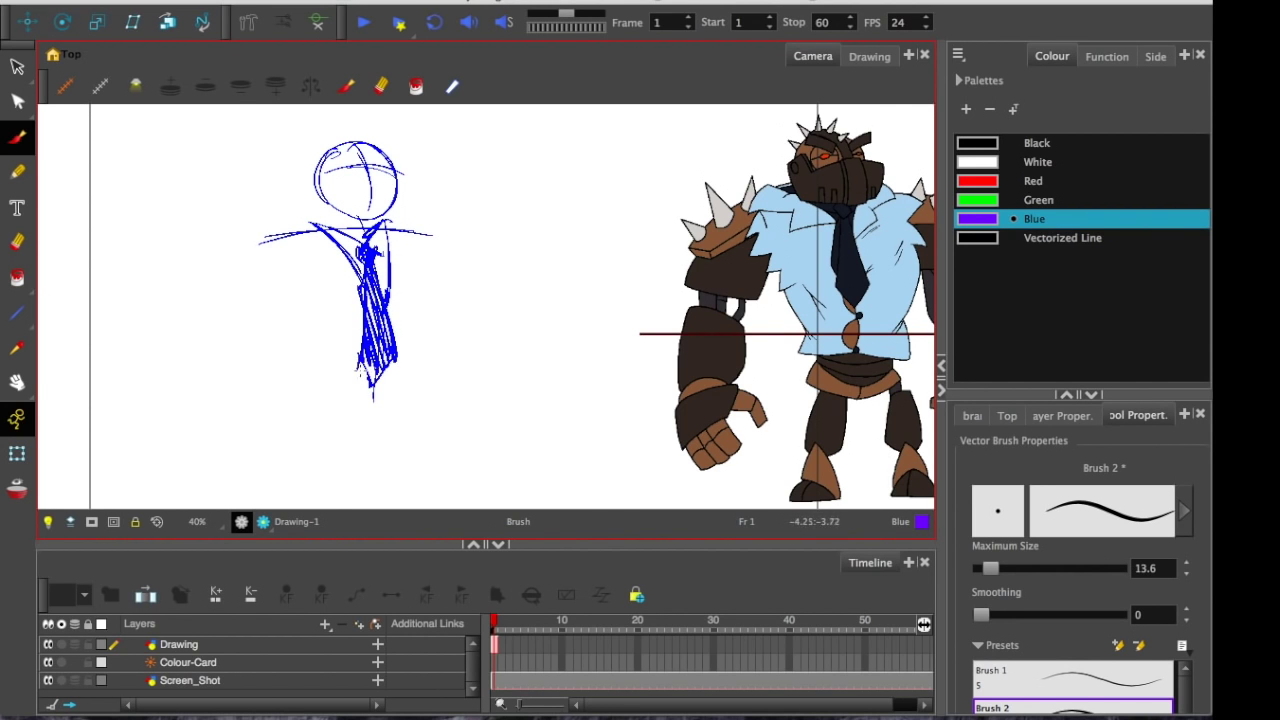
# Step: Sketch round shoulder shapes at both ends of the shoulder line
pyautogui.moveTo(481, 245); pyautogui.dragTo(403, 246)
pyautogui.moveTo(300, 230); pyautogui.dragTo(396, 242)
pyautogui.moveTo(358, 232)
pyautogui.mouseDown()
pyautogui.moveTo(404, 263)
pyautogui.moveTo(378, 222)
pyautogui.mouseUp()
pyautogui.moveTo(128, 252)
pyautogui.mouseDown()
pyautogui.moveTo(128, 281)
pyautogui.moveTo(140, 268)
pyautogui.mouseUp()
pyautogui.moveTo(263, 299); pyautogui.dragTo(309, 295)
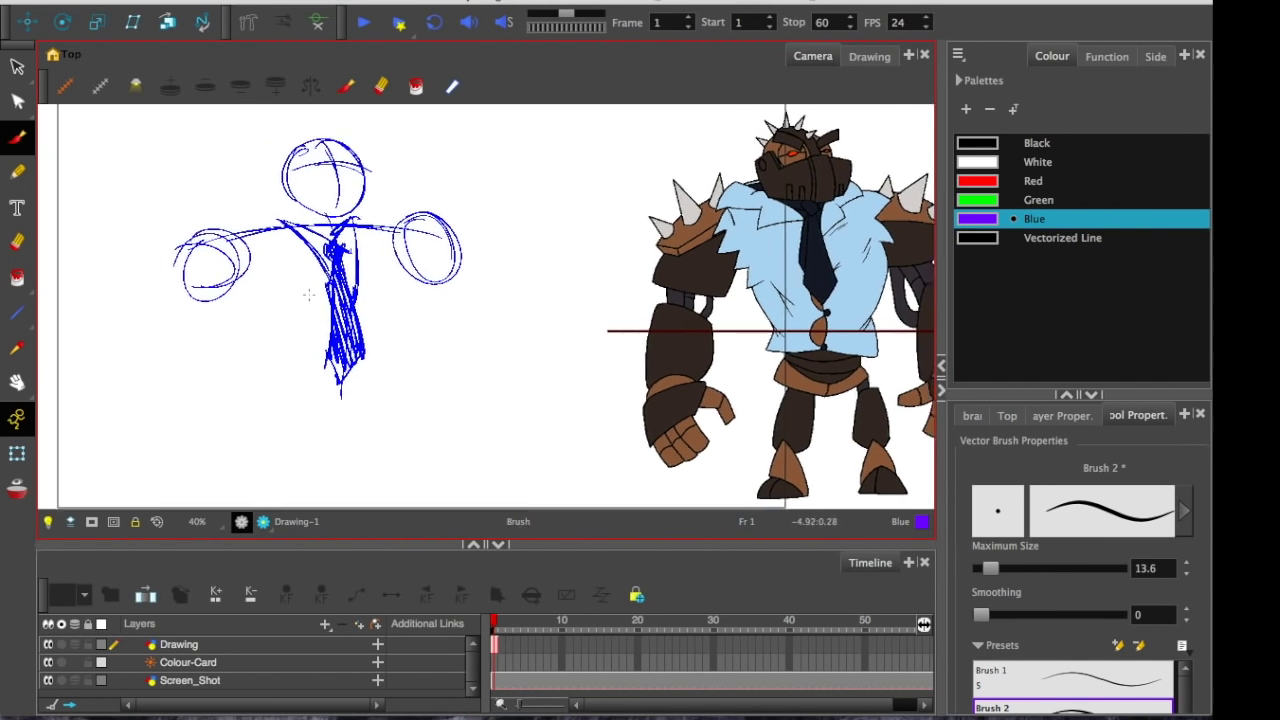
# Step: Add short marks around the left shoulder circle and curved lines for both sides of the torso
pyautogui.moveTo(216, 256); pyautogui.dragTo(244, 280)
pyautogui.moveTo(249, 284); pyautogui.dragTo(230, 306)
pyautogui.moveTo(404, 314); pyautogui.dragTo(405, 346)
pyautogui.moveTo(319, 342); pyautogui.dragTo(328, 320)
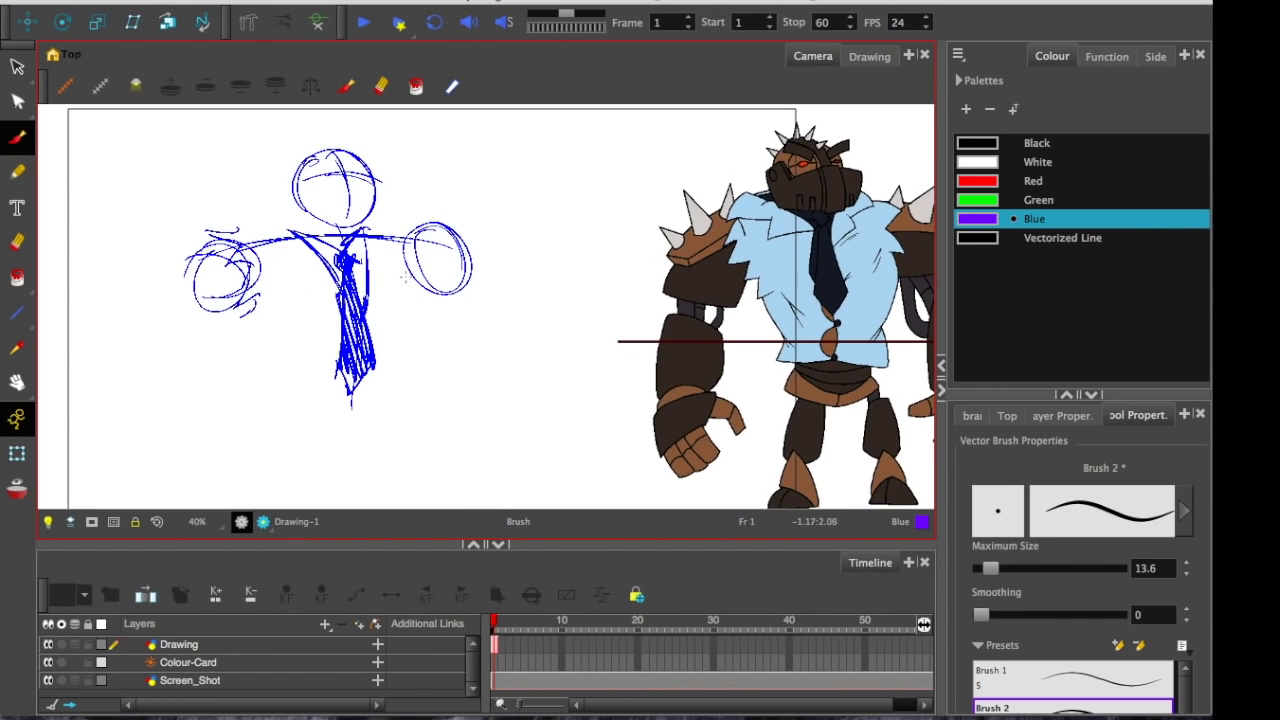
pyautogui.moveTo(411, 254); pyautogui.dragTo(412, 344)
pyautogui.moveTo(422, 275); pyautogui.dragTo(401, 365)
# Step: Sketch angular collar lines on both sides of the neck, across the shoulder line
pyautogui.scroll(4, 230, 200)
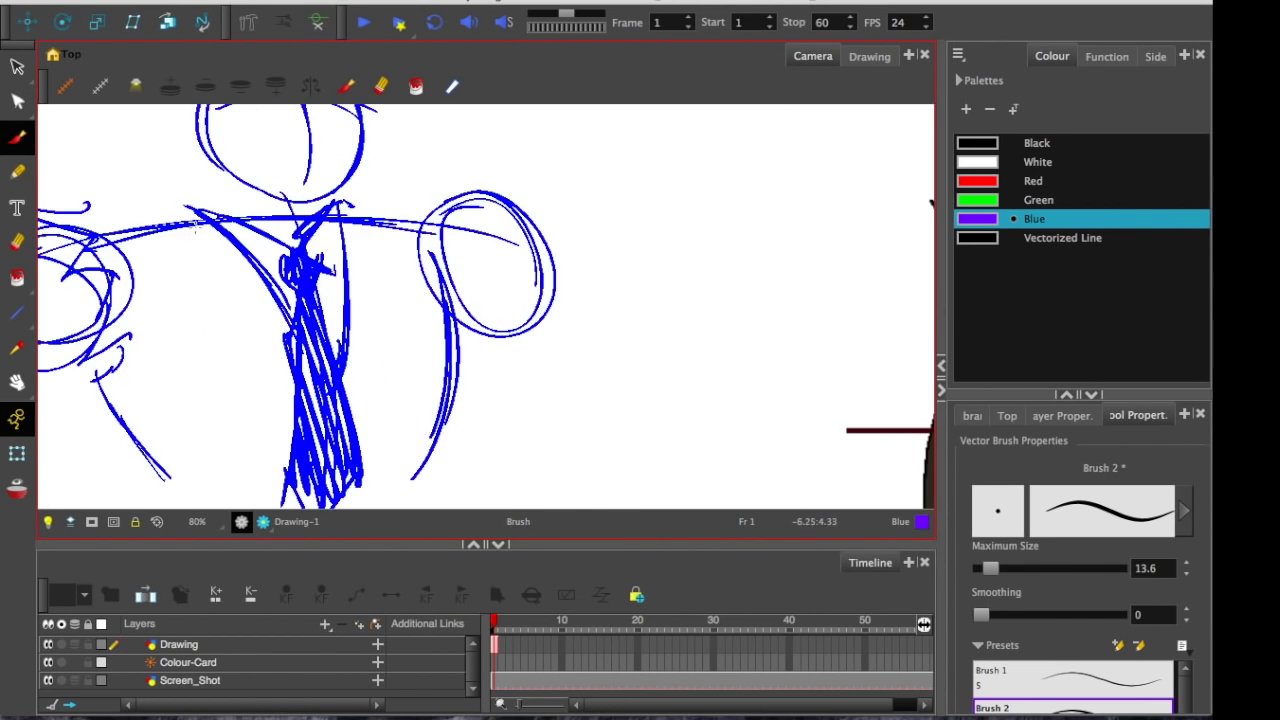
pyautogui.moveTo(249, 281); pyautogui.dragTo(380, 350)
pyautogui.moveTo(376, 336)
pyautogui.mouseDown()
pyautogui.moveTo(404, 266)
pyautogui.moveTo(434, 297)
pyautogui.mouseUp()
pyautogui.moveTo(324, 216)
pyautogui.mouseDown()
pyautogui.moveTo(427, 274)
pyautogui.moveTo(499, 222)
pyautogui.mouseUp()
pyautogui.moveTo(499, 228)
pyautogui.mouseDown()
pyautogui.moveTo(501, 296)
pyautogui.moveTo(470, 369)
pyautogui.mouseUp()
# Step: Erase the hatched necktie and the spine line below the collar of the sketch
pyautogui.scroll(-4, 490, 306)
pyautogui.scroll(4, 490, 306)
pyautogui.scroll(-3, 430, 300)
pyautogui.scroll(-4, 417, 300)
pyautogui.scroll(2, 380, 308)
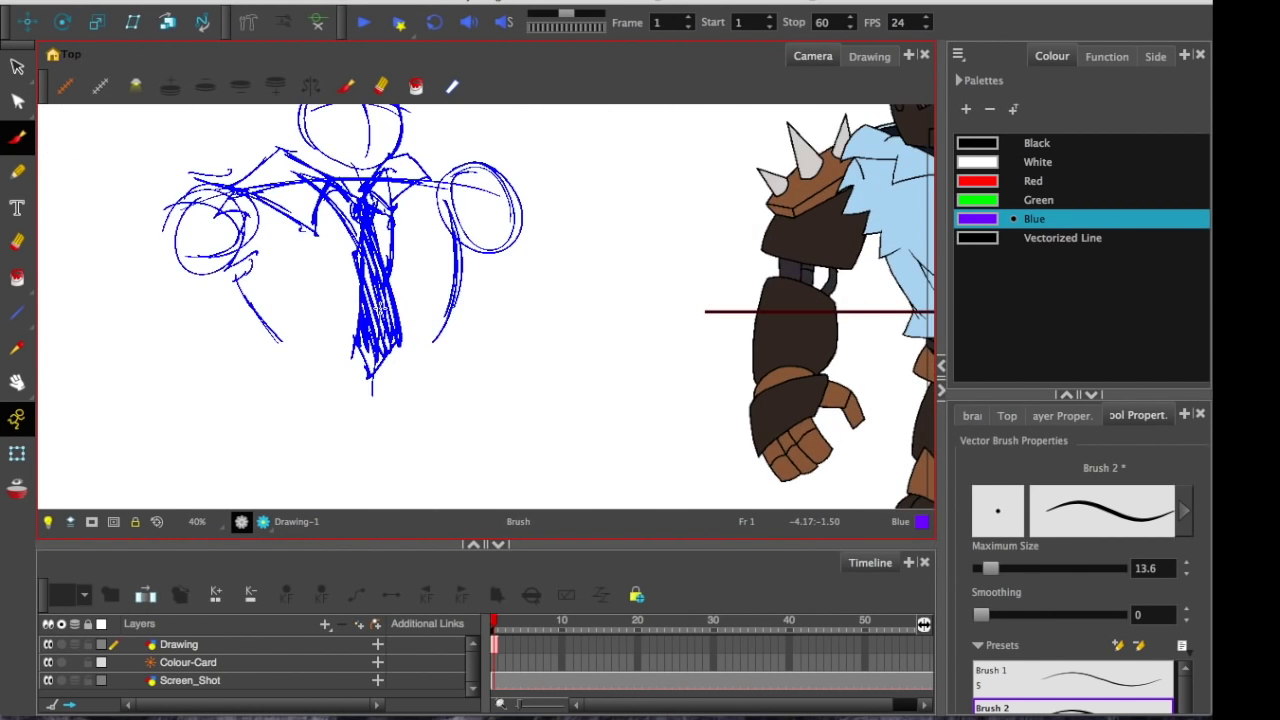
pyautogui.scroll(-1, 374, 434)
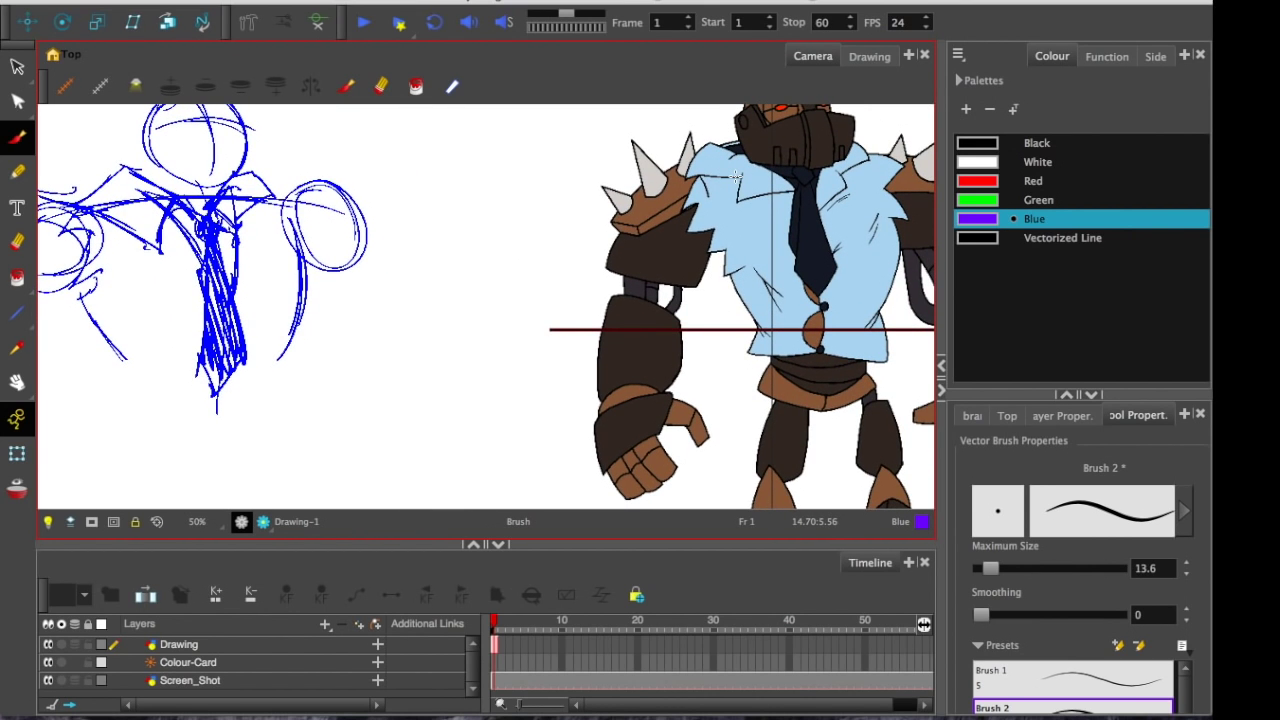
pyautogui.hotkey('alt', 'e')
pyautogui.moveTo(195, 228)
pyautogui.mouseDown()
pyautogui.moveTo(237, 264)
pyautogui.moveTo(180, 222)
pyautogui.moveTo(225, 278)
pyautogui.moveTo(233, 319)
pyautogui.moveTo(194, 270)
pyautogui.moveTo(255, 322)
pyautogui.moveTo(187, 287)
pyautogui.moveTo(258, 364)
pyautogui.moveTo(195, 328)
pyautogui.moveTo(226, 374)
pyautogui.moveTo(193, 353)
pyautogui.moveTo(228, 342)
pyautogui.moveTo(237, 373)
pyautogui.moveTo(201, 353)
pyautogui.moveTo(199, 375)
pyautogui.moveTo(201, 235)
pyautogui.moveTo(216, 230)
pyautogui.moveTo(245, 270)
pyautogui.mouseUp()
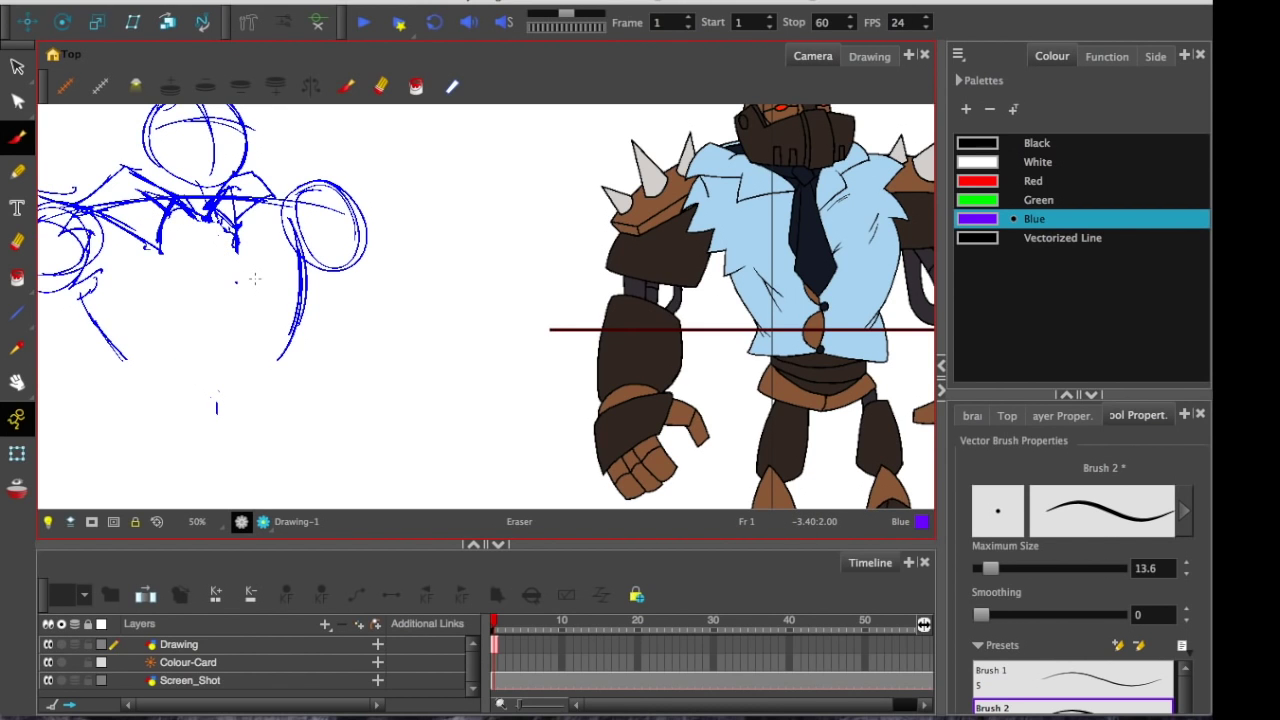
# Step: Sketch a knotted necktie with diagonal hatching hanging from the centre of the collar
pyautogui.moveTo(196, 236); pyautogui.dragTo(212, 240)
pyautogui.moveTo(206, 212); pyautogui.dragTo(212, 238)
pyautogui.moveTo(200, 240)
pyautogui.mouseDown()
pyautogui.moveTo(278, 230)
pyautogui.moveTo(314, 303)
pyautogui.mouseUp()
pyautogui.moveTo(267, 282); pyautogui.dragTo(314, 298)
pyautogui.moveTo(275, 230); pyautogui.dragTo(302, 300)
pyautogui.moveTo(268, 222); pyautogui.dragTo(260, 265)
# Step: Sketch the shirt opening with its buttons and folds below the tie, plus the shirt's flared sides and hem
pyautogui.moveTo(276, 309)
pyautogui.mouseDown()
pyautogui.moveTo(297, 308)
pyautogui.moveTo(290, 386)
pyautogui.mouseUp()
pyautogui.moveTo(310, 339); pyautogui.dragTo(338, 350)
pyautogui.moveTo(302, 345); pyautogui.dragTo(325, 358)
pyautogui.moveTo(251, 324); pyautogui.dragTo(260, 328)
pyautogui.moveTo(254, 328); pyautogui.dragTo(310, 325)
pyautogui.moveTo(243, 343); pyautogui.dragTo(261, 384)
pyautogui.moveTo(412, 345); pyautogui.dragTo(429, 406)
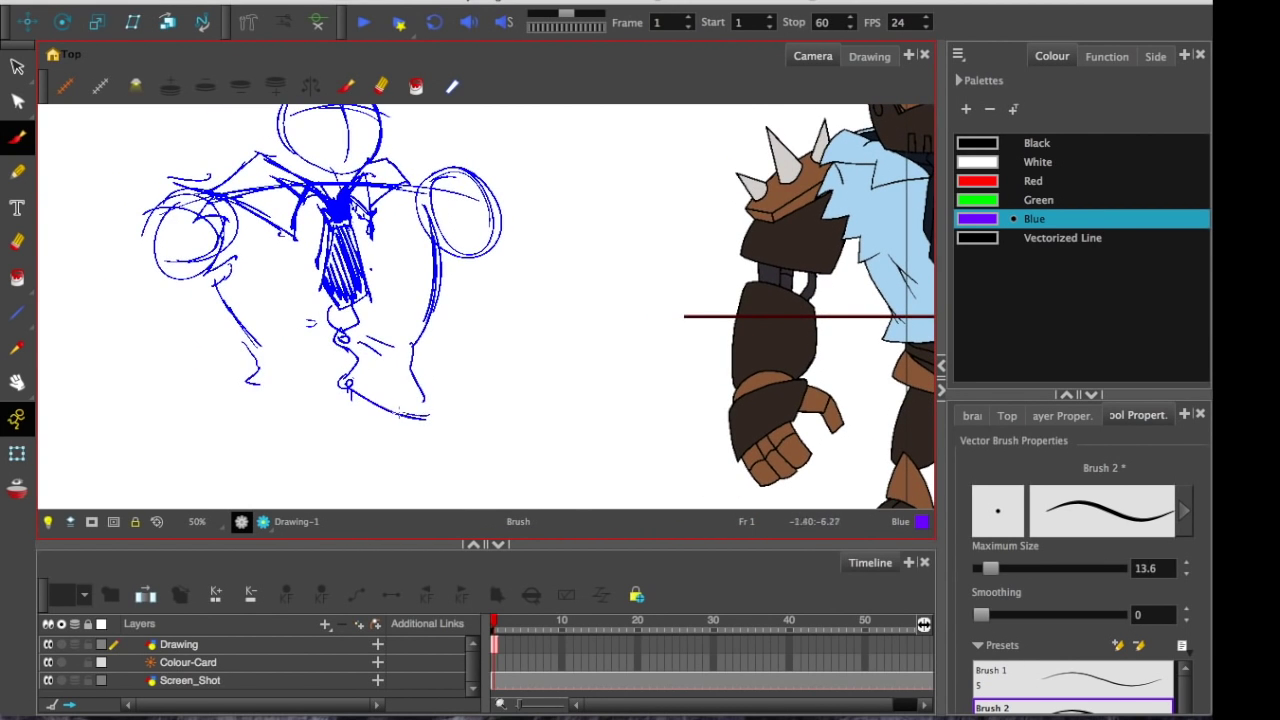
pyautogui.moveTo(348, 390); pyautogui.dragTo(406, 417)
pyautogui.moveTo(335, 389); pyautogui.dragTo(264, 389)
# Step: Sketch a curved double rim between the collar and the right shoulder circle
pyautogui.press('1')
pyautogui.press('2')
pyautogui.moveTo(312, 322)
pyautogui.mouseDown()
pyautogui.moveTo(234, 400)
pyautogui.moveTo(224, 435)
pyautogui.mouseUp()
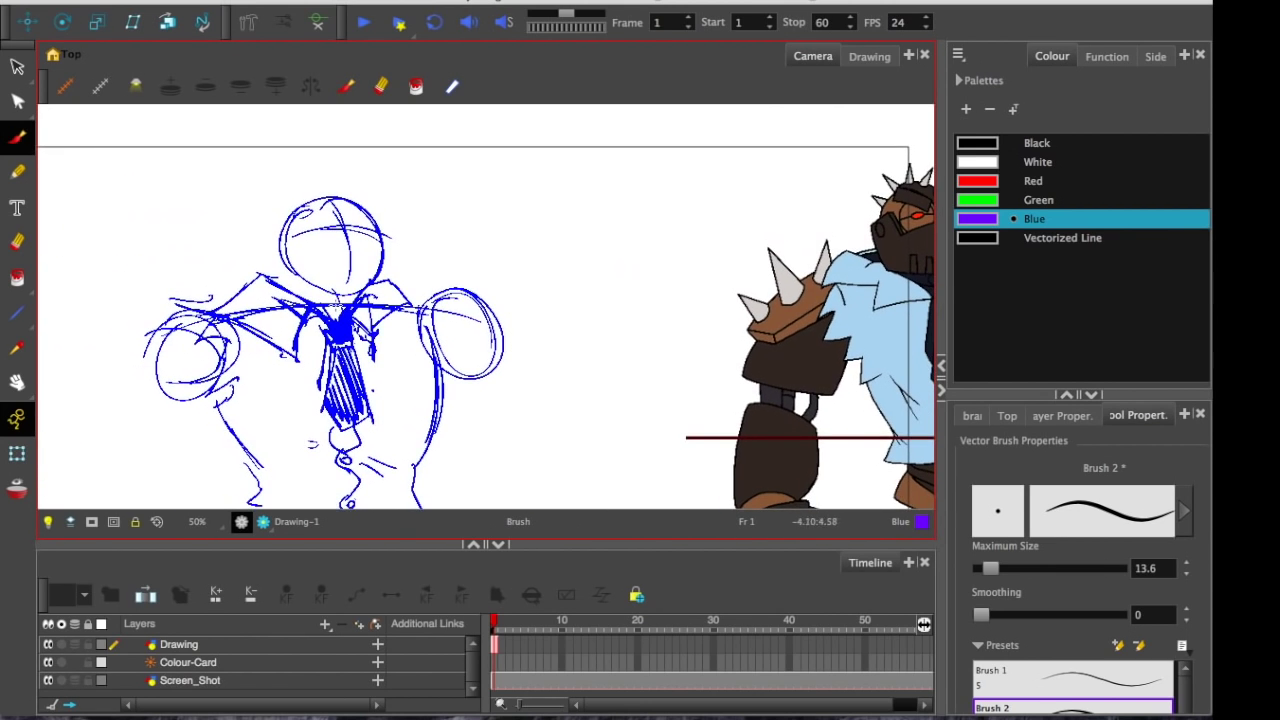
pyautogui.hscroll(7, 264, 405)
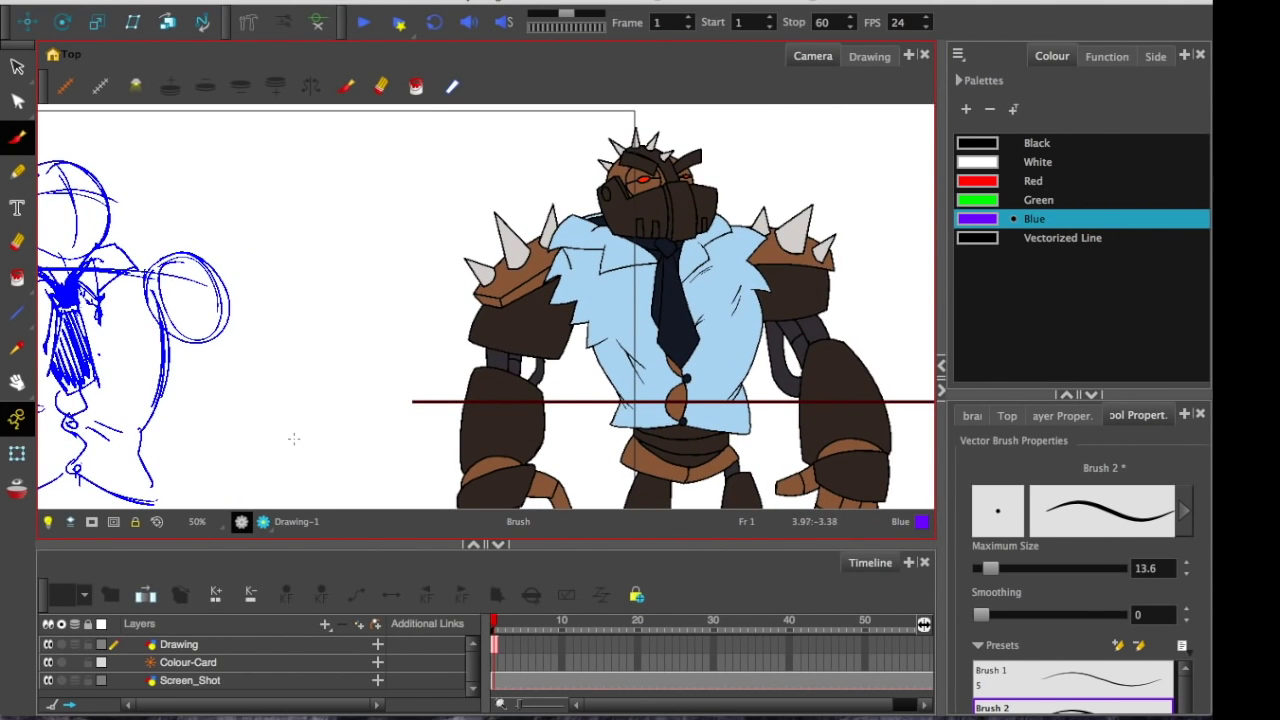
pyautogui.hscroll(-5, 308, 445)
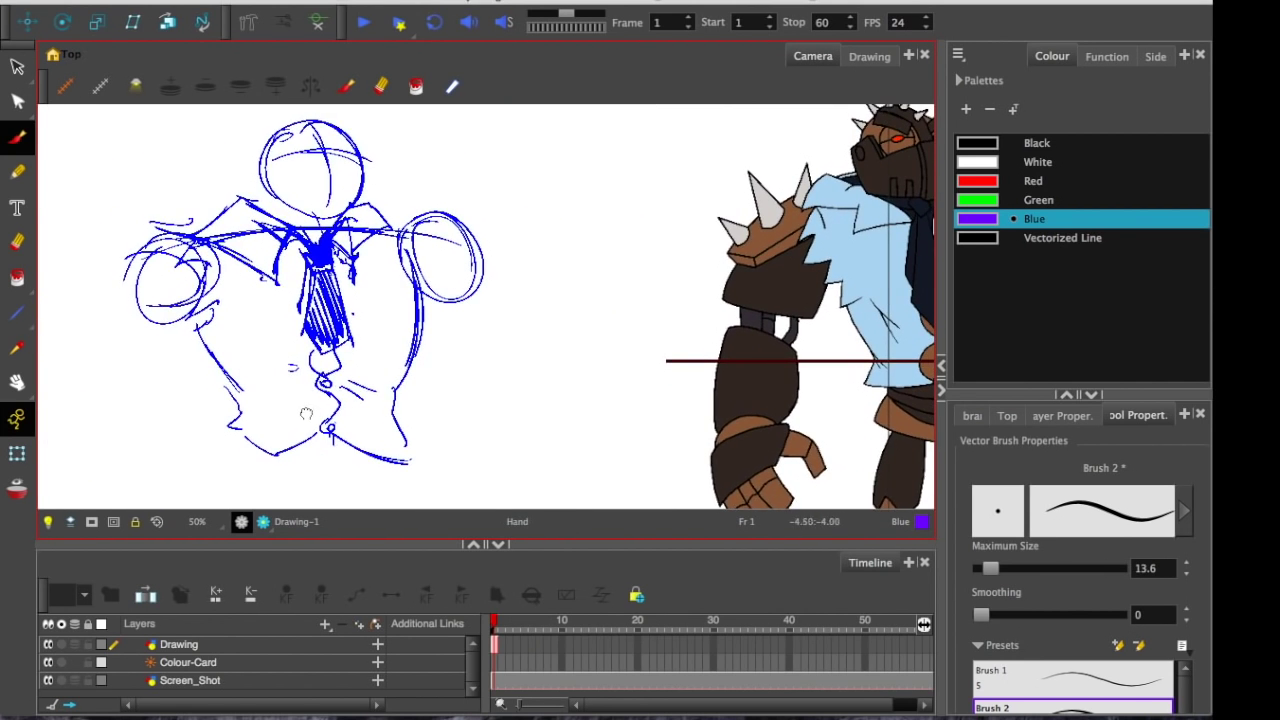
pyautogui.moveTo(298, 281); pyautogui.dragTo(416, 306)
pyautogui.moveTo(365, 242); pyautogui.dragTo(398, 283)
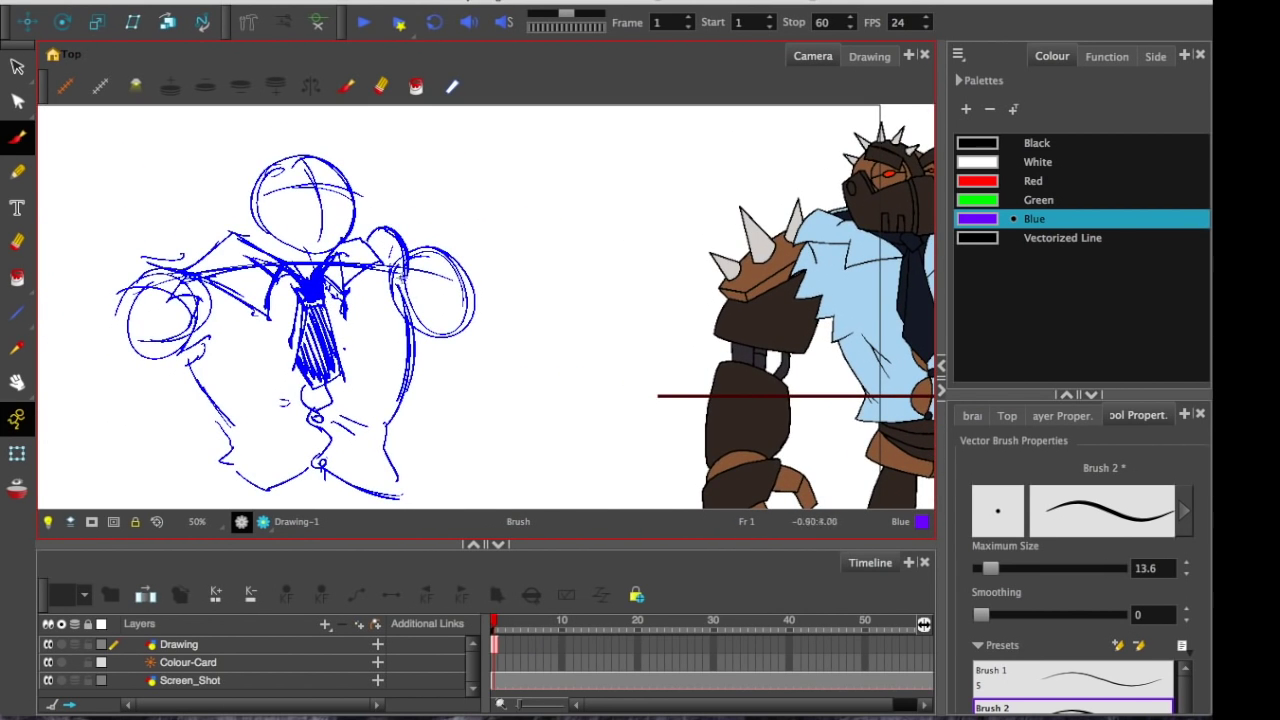
pyautogui.moveTo(398, 223); pyautogui.dragTo(409, 284)
pyautogui.moveTo(361, 245); pyautogui.dragTo(419, 261)
# Step: Sketch a slanted armour plate over the right shoulder circle, starting from the curved rim
pyautogui.moveTo(441, 370); pyautogui.dragTo(408, 317)
pyautogui.hscroll(-5, 407, 317)
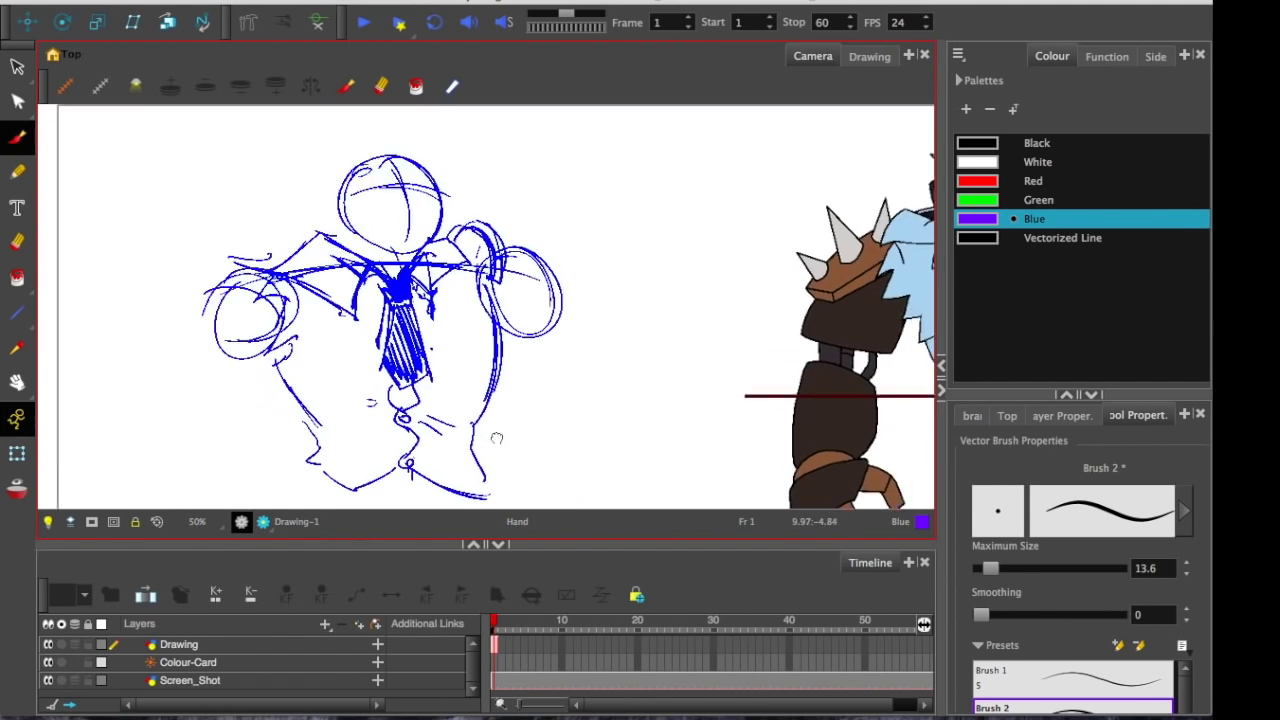
pyautogui.moveTo(521, 241)
pyautogui.mouseDown()
pyautogui.moveTo(624, 301)
pyautogui.moveTo(509, 179)
pyautogui.moveTo(474, 213)
pyautogui.moveTo(567, 290)
pyautogui.moveTo(475, 247)
pyautogui.mouseUp()
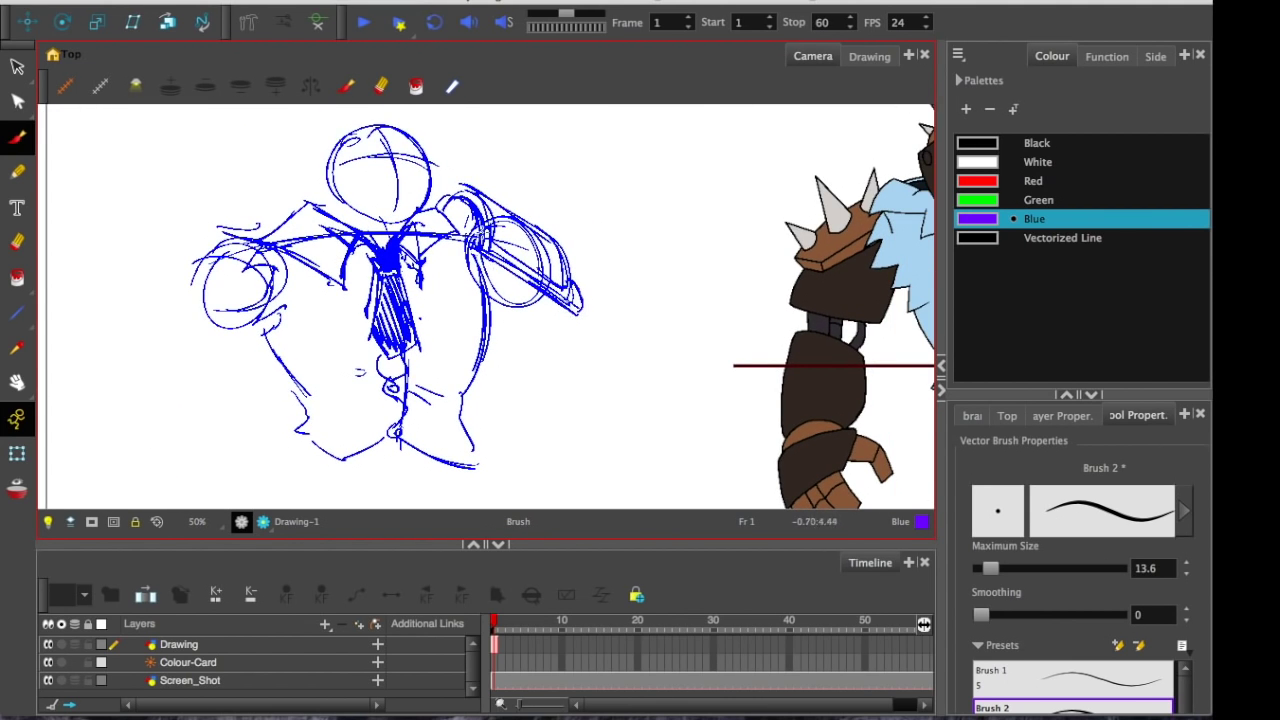
# Step: Add three pointed spikes to the right shoulder plate and sketch the blocky upper arm beneath it
pyautogui.moveTo(250, 227)
pyautogui.mouseDown()
pyautogui.moveTo(396, 218)
pyautogui.moveTo(82, 243)
pyautogui.mouseUp()
pyautogui.moveTo(328, 228); pyautogui.dragTo(395, 265)
pyautogui.moveTo(304, 212); pyautogui.dragTo(325, 223)
pyautogui.moveTo(382, 317); pyautogui.dragTo(490, 268)
pyautogui.moveTo(505, 282)
pyautogui.mouseDown()
pyautogui.moveTo(479, 314)
pyautogui.moveTo(424, 303)
pyautogui.mouseUp()
pyautogui.moveTo(388, 327)
pyautogui.mouseDown()
pyautogui.moveTo(277, 311)
pyautogui.moveTo(388, 314)
pyautogui.mouseUp()
pyautogui.press('1')
pyautogui.moveTo(470, 354)
pyautogui.mouseDown()
pyautogui.moveTo(311, 320)
pyautogui.moveTo(484, 360)
pyautogui.mouseUp()
pyautogui.moveTo(477, 248); pyautogui.dragTo(456, 280)
# Step: Try to sketch a spiked armour plate over the left shoulder circle
pyautogui.moveTo(234, 253); pyautogui.dragTo(336, 253)
pyautogui.moveTo(278, 257)
pyautogui.mouseDown()
pyautogui.moveTo(355, 218)
pyautogui.moveTo(268, 309)
pyautogui.mouseUp()
pyautogui.moveTo(282, 250)
pyautogui.mouseDown()
pyautogui.moveTo(257, 274)
pyautogui.moveTo(278, 302)
pyautogui.mouseUp()
pyautogui.moveTo(277, 299)
pyautogui.mouseDown()
pyautogui.moveTo(350, 260)
pyautogui.moveTo(329, 237)
pyautogui.mouseUp()
pyautogui.moveTo(329, 228); pyautogui.dragTo(347, 223)
pyautogui.moveTo(255, 268); pyautogui.dragTo(279, 258)
pyautogui.moveTo(289, 252)
pyautogui.mouseDown()
pyautogui.moveTo(324, 236)
pyautogui.moveTo(306, 270)
pyautogui.mouseUp()
pyautogui.press('2')
pyautogui.press('2')
# Step: Erase the spiked left shoulder plate with an enlarged eraser
pyautogui.click(18, 241)
pyautogui.moveTo(230, 240); pyautogui.dragTo(334, 253)
pyautogui.moveTo(280, 178); pyautogui.dragTo(370, 258)
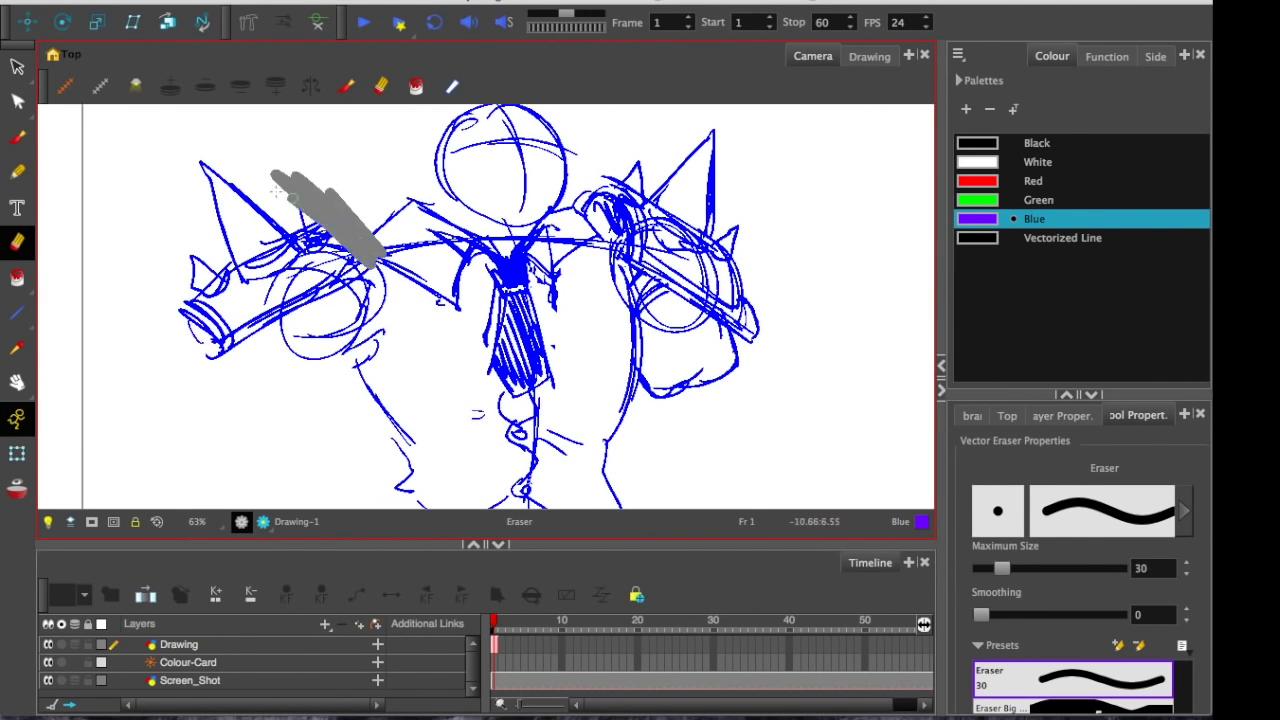
pyautogui.moveTo(1000, 569); pyautogui.dragTo(1031, 571)
pyautogui.moveTo(177, 136)
pyautogui.mouseDown()
pyautogui.moveTo(345, 283)
pyautogui.moveTo(190, 358)
pyautogui.mouseUp()
# Step: Redraw the left shoulder plate with the brush as a wide cylinder with a curved, open outer end
pyautogui.hotkey('alt', 'b')
pyautogui.moveTo(351, 221)
pyautogui.mouseDown()
pyautogui.moveTo(396, 280)
pyautogui.moveTo(255, 355)
pyautogui.moveTo(203, 335)
pyautogui.moveTo(242, 314)
pyautogui.mouseUp()
pyautogui.moveTo(208, 312)
pyautogui.mouseDown()
pyautogui.moveTo(238, 312)
pyautogui.moveTo(347, 218)
pyautogui.mouseUp()
pyautogui.moveTo(383, 277); pyautogui.dragTo(262, 331)
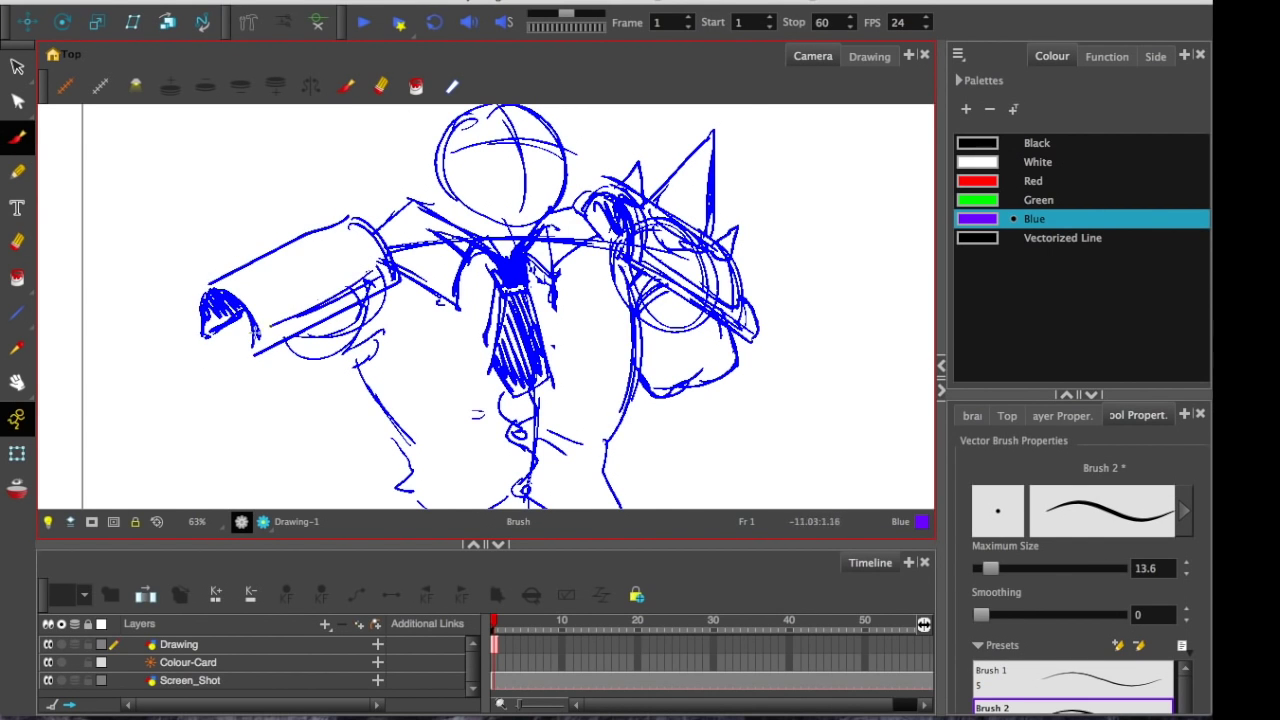
pyautogui.moveTo(350, 224)
pyautogui.mouseDown()
pyautogui.moveTo(382, 270)
pyautogui.moveTo(367, 222)
pyautogui.mouseUp()
pyautogui.moveTo(212, 288); pyautogui.dragTo(261, 328)
pyautogui.moveTo(244, 317); pyautogui.dragTo(249, 353)
# Step: Erase the lines at the left shoulder plate's outer end and redraw its curved edge
pyautogui.hotkey('alt', 'e')
pyautogui.moveTo(245, 354); pyautogui.dragTo(248, 350)
pyautogui.moveTo(215, 296); pyautogui.dragTo(264, 346)
pyautogui.hotkey('alt', 'b')
pyautogui.moveTo(212, 294); pyautogui.dragTo(256, 350)
# Step: Sketch three spikes along the left shoulder plate and strengthen the lines around the right shoulder's rim
pyautogui.moveTo(334, 322); pyautogui.dragTo(338, 334)
pyautogui.moveTo(248, 188); pyautogui.dragTo(267, 283)
pyautogui.moveTo(242, 176); pyautogui.dragTo(321, 262)
pyautogui.moveTo(307, 202); pyautogui.dragTo(332, 242)
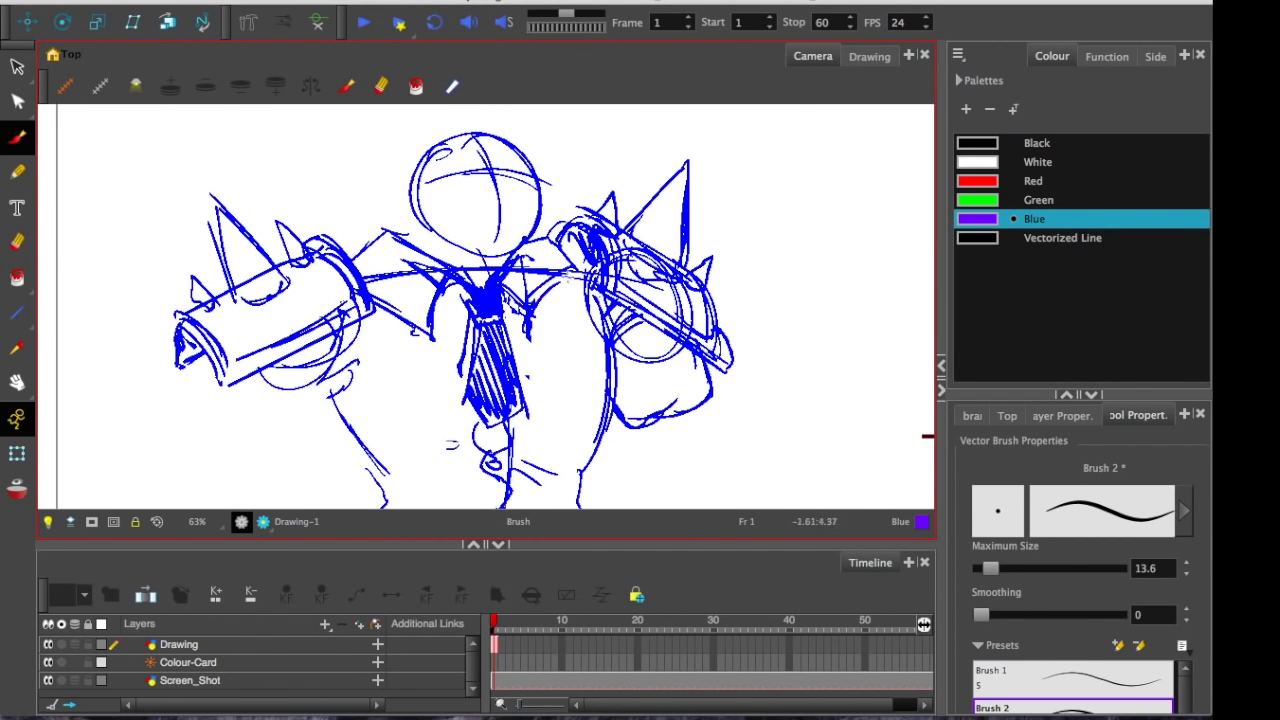
pyautogui.moveTo(548, 228); pyautogui.dragTo(582, 272)
pyautogui.moveTo(570, 275); pyautogui.dragTo(528, 310)
# Step: Set the eraser size to 21.8 and erase the overlapping construction lines between the collar and both shoulders
pyautogui.hotkey('alt', 'e')
pyautogui.click(554, 260)
pyautogui.press('super+z')
pyautogui.moveTo(1031, 569); pyautogui.dragTo(996, 574)
pyautogui.moveTo(560, 264); pyautogui.dragTo(520, 301)
pyautogui.moveTo(434, 268); pyautogui.dragTo(364, 275)
pyautogui.moveTo(330, 248)
pyautogui.mouseDown()
pyautogui.moveTo(362, 302)
pyautogui.moveTo(280, 342)
pyautogui.mouseUp()
pyautogui.moveTo(205, 335)
pyautogui.mouseDown()
pyautogui.moveTo(218, 380)
pyautogui.moveTo(198, 338)
pyautogui.mouseUp()
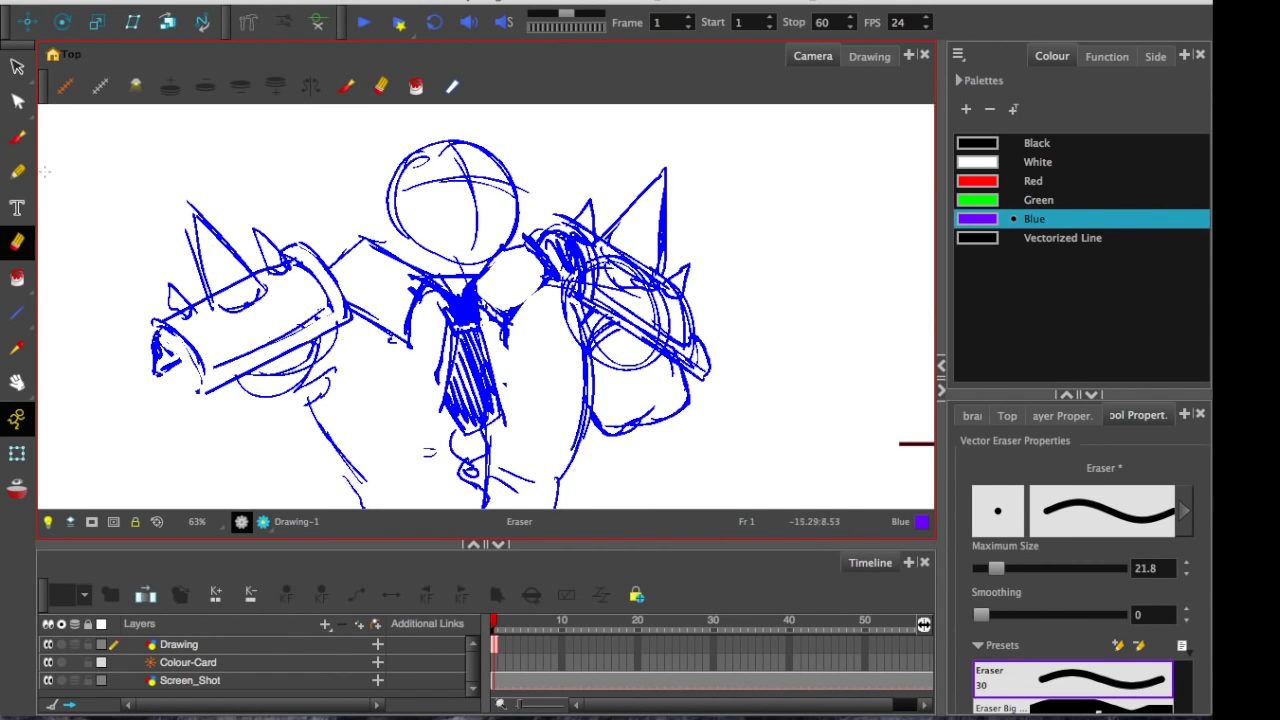
# Step: Thicken the inner rim of the left shoulder plate with the brush
pyautogui.click(17, 138)
pyautogui.moveTo(293, 240)
pyautogui.mouseDown()
pyautogui.moveTo(350, 310)
pyautogui.moveTo(346, 297)
pyautogui.mouseUp()
pyautogui.press('space')
pyautogui.moveTo(334, 405)
pyautogui.mouseDown()
pyautogui.moveTo(276, 411)
pyautogui.moveTo(287, 389)
pyautogui.mouseUp()
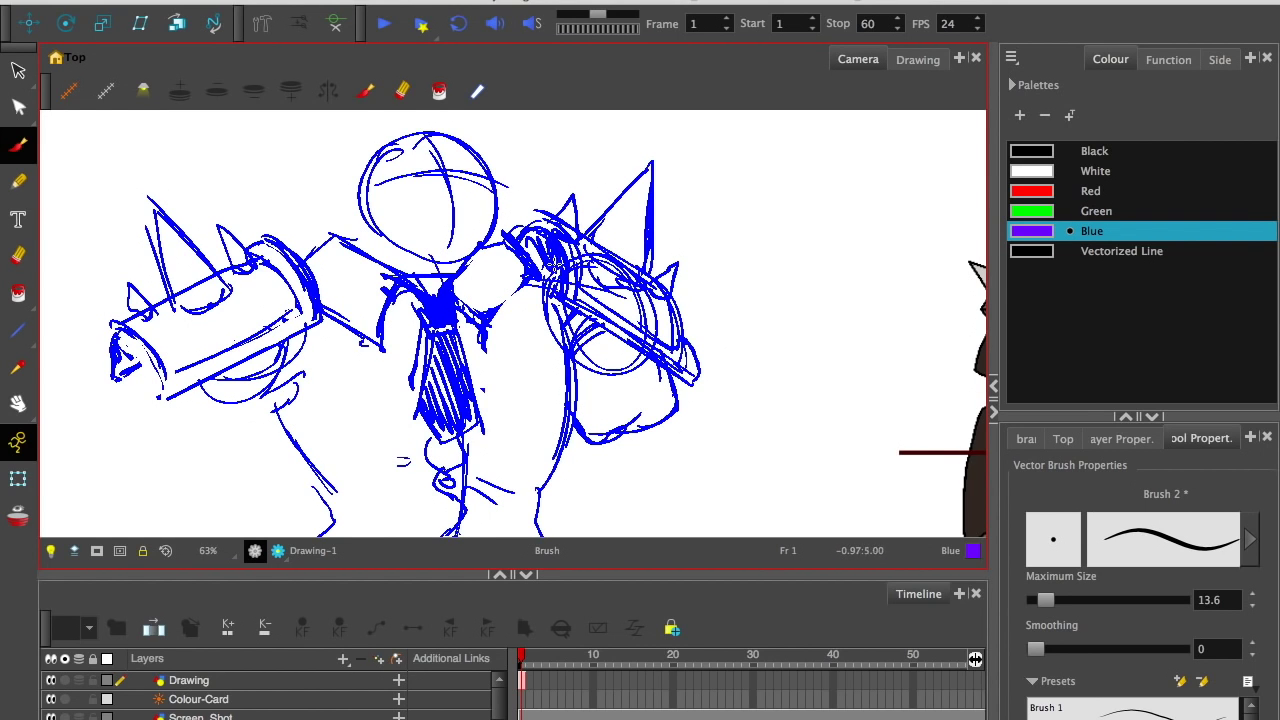
pyautogui.moveTo(680, 280)
pyautogui.mouseDown()
pyautogui.moveTo(675, 143)
pyautogui.moveTo(652, 128)
pyautogui.mouseUp()
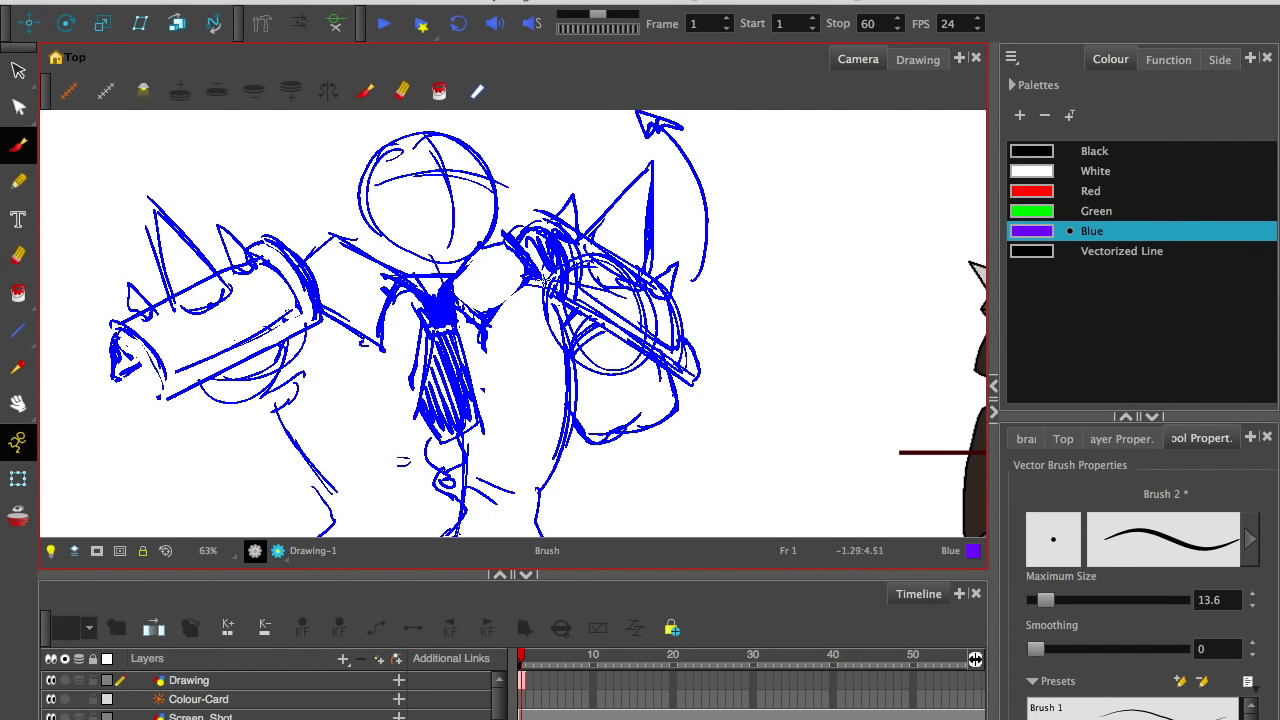
pyautogui.hotkey('ctrl', 'z')
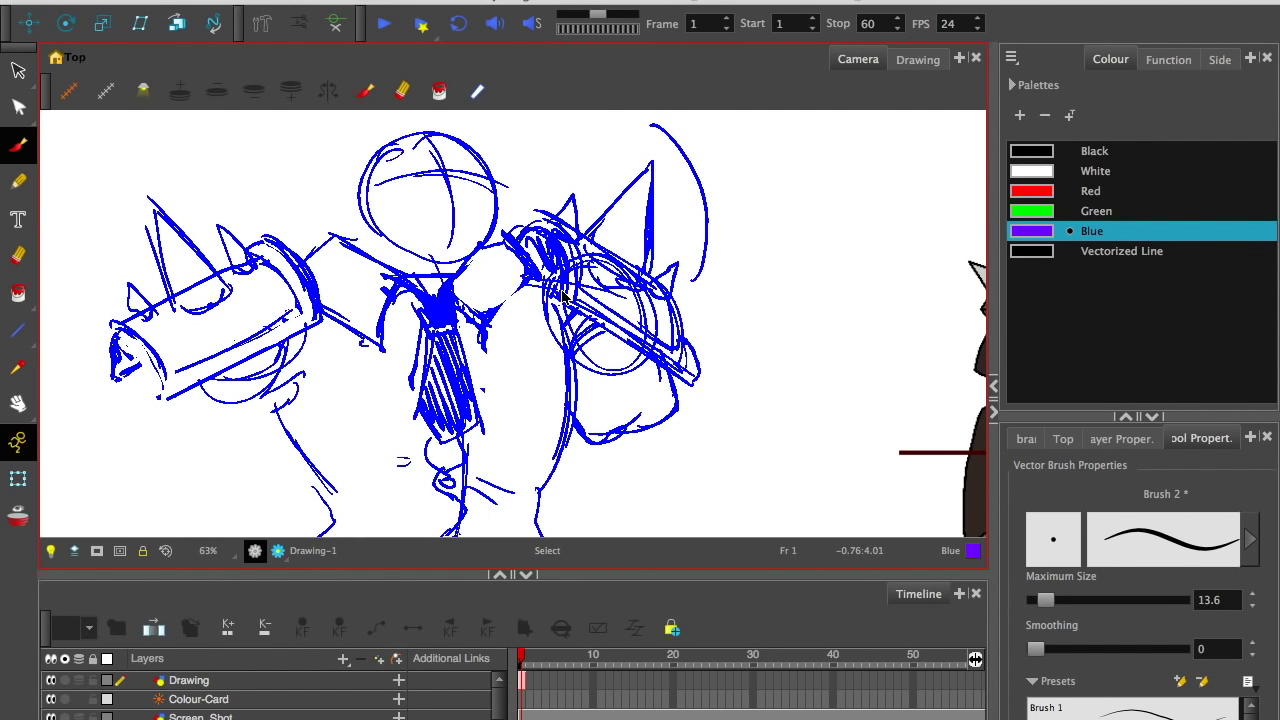
pyautogui.hotkey('ctrl', 'z')
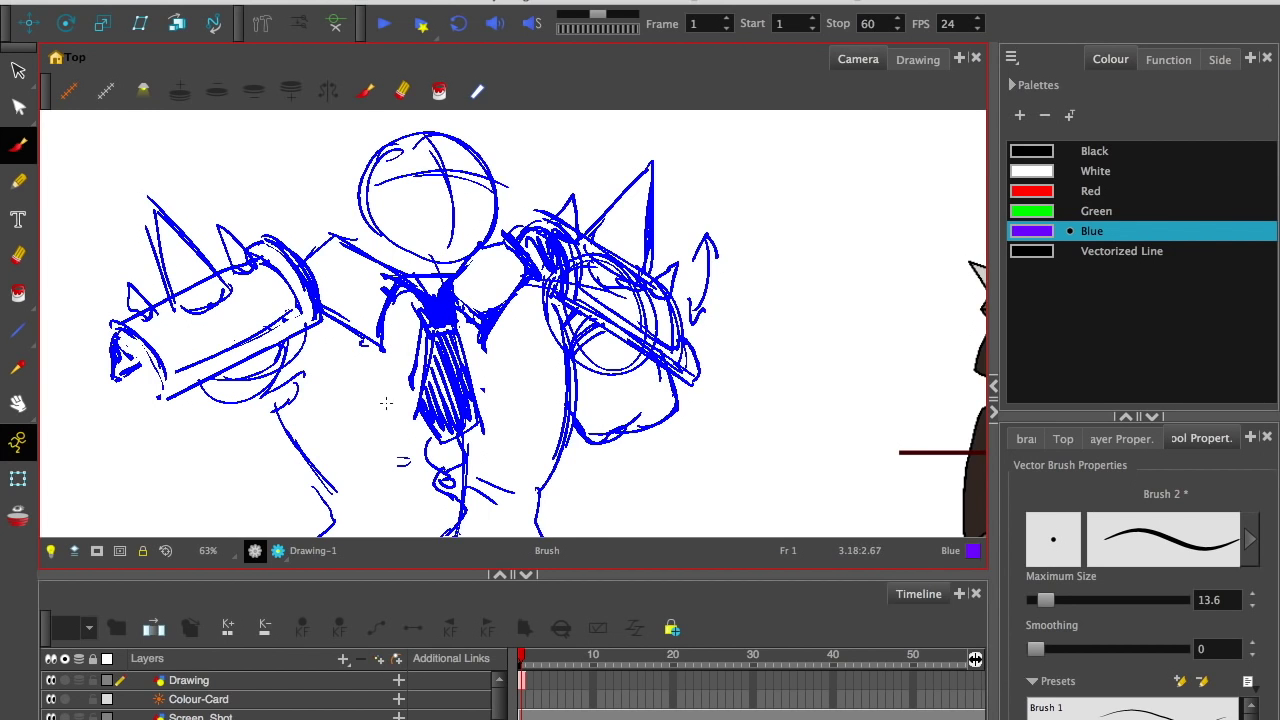
pyautogui.hotkey('ctrl', 'z')
pyautogui.hotkey('ctrl', 'z')
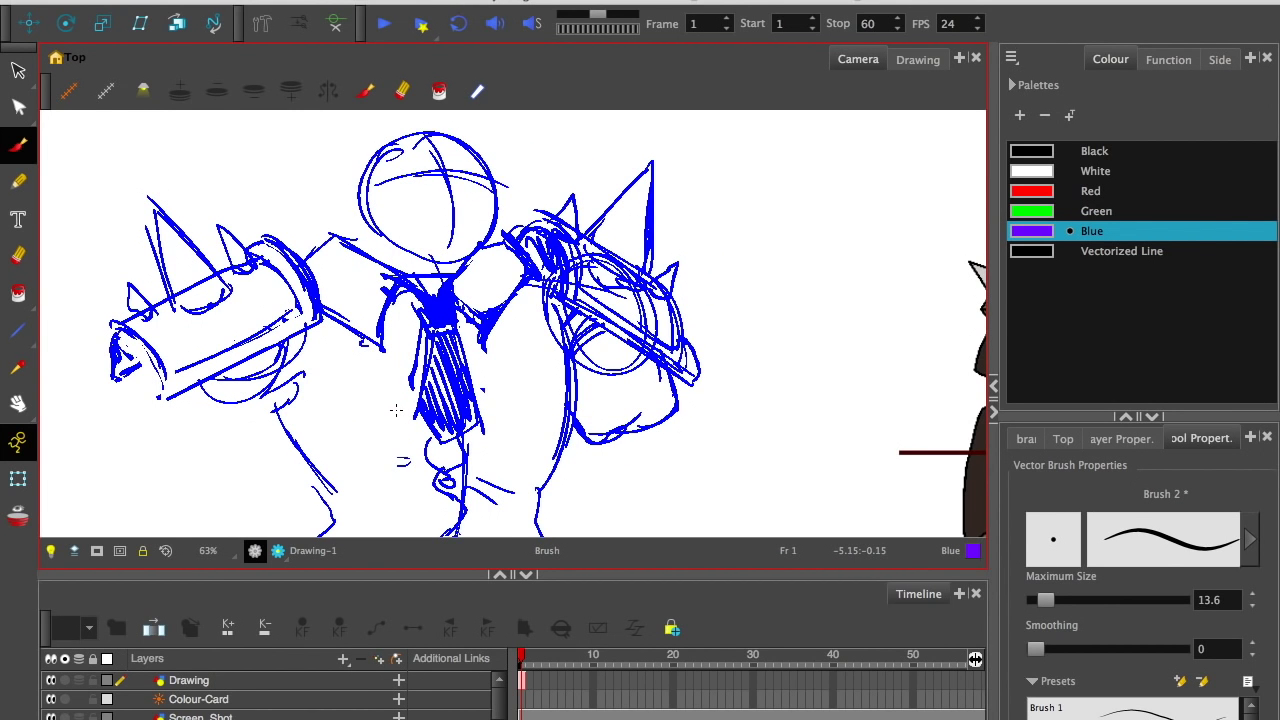
# Step: Sketch large upright ovals for both forearms, on either side of the torso
pyautogui.moveTo(376, 389)
pyautogui.mouseDown()
pyautogui.moveTo(216, 291)
pyautogui.moveTo(414, 251)
pyautogui.mouseUp()
pyautogui.press('1')
pyautogui.press('1')
pyautogui.moveTo(266, 366); pyautogui.dragTo(259, 374)
pyautogui.moveTo(297, 323)
pyautogui.mouseDown()
pyautogui.moveTo(333, 384)
pyautogui.moveTo(290, 443)
pyautogui.mouseUp()
pyautogui.moveTo(281, 322); pyautogui.dragTo(254, 420)
pyautogui.moveTo(330, 318); pyautogui.dragTo(326, 402)
pyautogui.moveTo(588, 329)
pyautogui.mouseDown()
pyautogui.moveTo(629, 405)
pyautogui.moveTo(597, 450)
pyautogui.mouseUp()
pyautogui.moveTo(607, 337); pyautogui.dragTo(636, 429)
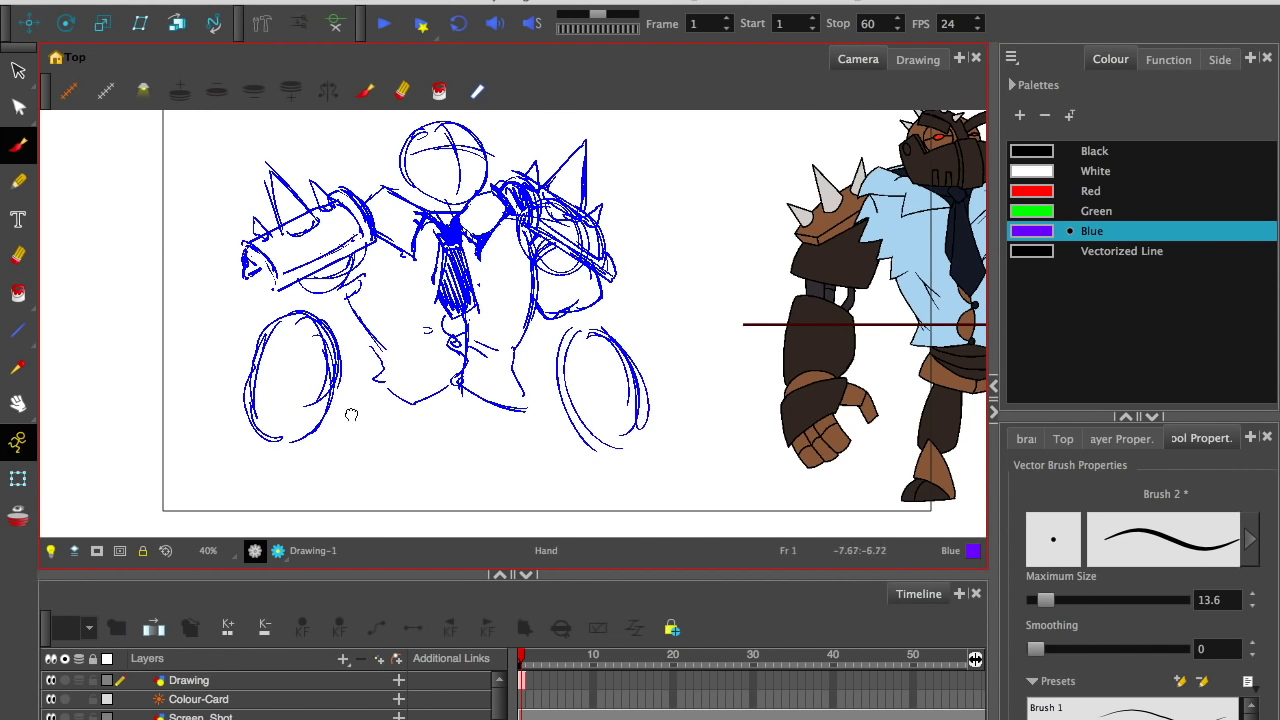
# Step: Sketch the waistband and angular pelvis shape beneath the shirt hem
pyautogui.moveTo(352, 414); pyautogui.dragTo(258, 398)
pyautogui.moveTo(287, 375)
pyautogui.mouseDown()
pyautogui.moveTo(349, 362)
pyautogui.moveTo(346, 332)
pyautogui.mouseUp()
pyautogui.moveTo(382, 373)
pyautogui.mouseDown()
pyautogui.moveTo(340, 388)
pyautogui.moveTo(400, 408)
pyautogui.mouseUp()
pyautogui.moveTo(399, 408)
pyautogui.mouseDown()
pyautogui.moveTo(439, 388)
pyautogui.moveTo(374, 401)
pyautogui.mouseUp()
pyautogui.moveTo(400, 408); pyautogui.dragTo(426, 380)
# Step: Sketch a flat oval for the left foot below the pelvis
pyautogui.moveTo(319, 448); pyautogui.dragTo(355, 441)
pyautogui.moveTo(364, 455)
pyautogui.mouseDown()
pyautogui.moveTo(315, 473)
pyautogui.moveTo(364, 456)
pyautogui.mouseUp()
pyautogui.moveTo(293, 464); pyautogui.dragTo(345, 473)
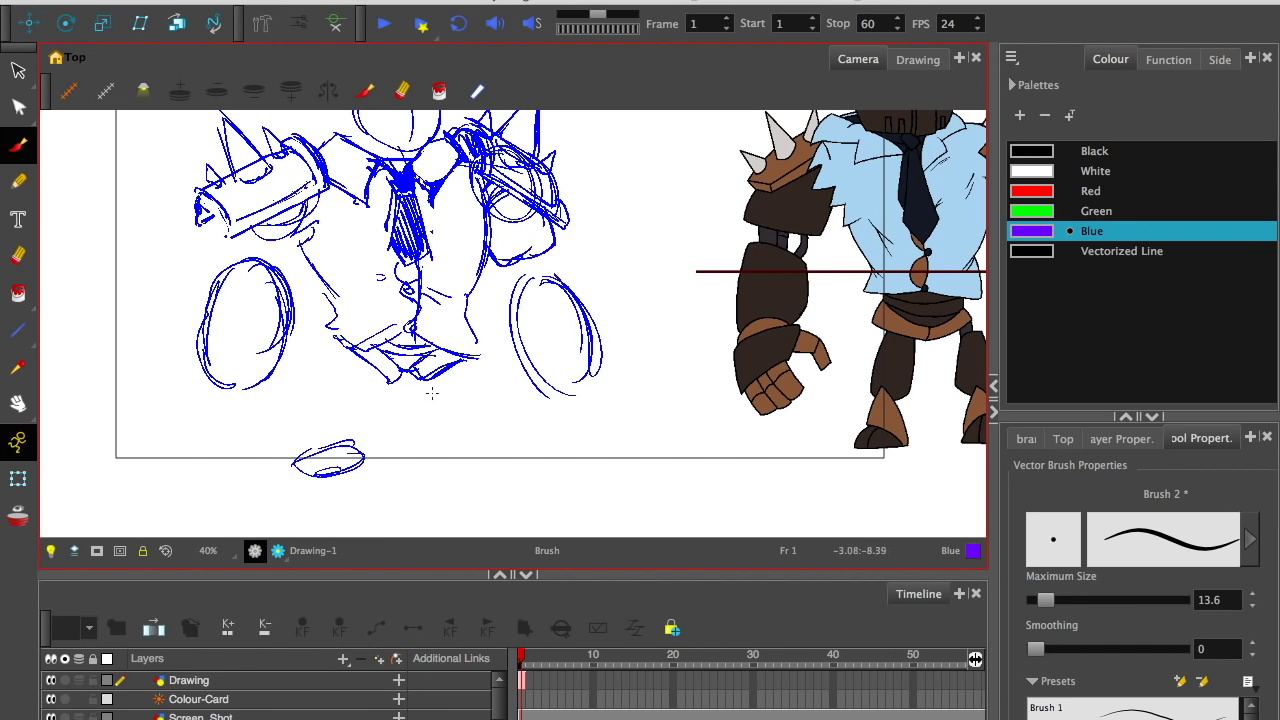
pyautogui.moveTo(444, 436)
pyautogui.mouseDown()
pyautogui.moveTo(498, 450)
pyautogui.moveTo(494, 461)
pyautogui.mouseUp()
pyautogui.moveTo(440, 440)
pyautogui.mouseDown()
pyautogui.moveTo(496, 450)
pyautogui.moveTo(505, 483)
pyautogui.mouseUp()
pyautogui.hotkey('ctrl', 'z')
pyautogui.hotkey('ctrl', 'z')
pyautogui.hotkey('ctrl', 'z')
# Step: Sketch a tilted oval for the right foot and a short elbow joint above the right forearm
pyautogui.moveTo(446, 455); pyautogui.dragTo(489, 449)
pyautogui.moveTo(502, 471)
pyautogui.mouseDown()
pyautogui.moveTo(495, 458)
pyautogui.moveTo(436, 540)
pyautogui.moveTo(460, 501)
pyautogui.mouseUp()
pyautogui.moveTo(491, 330); pyautogui.dragTo(516, 323)
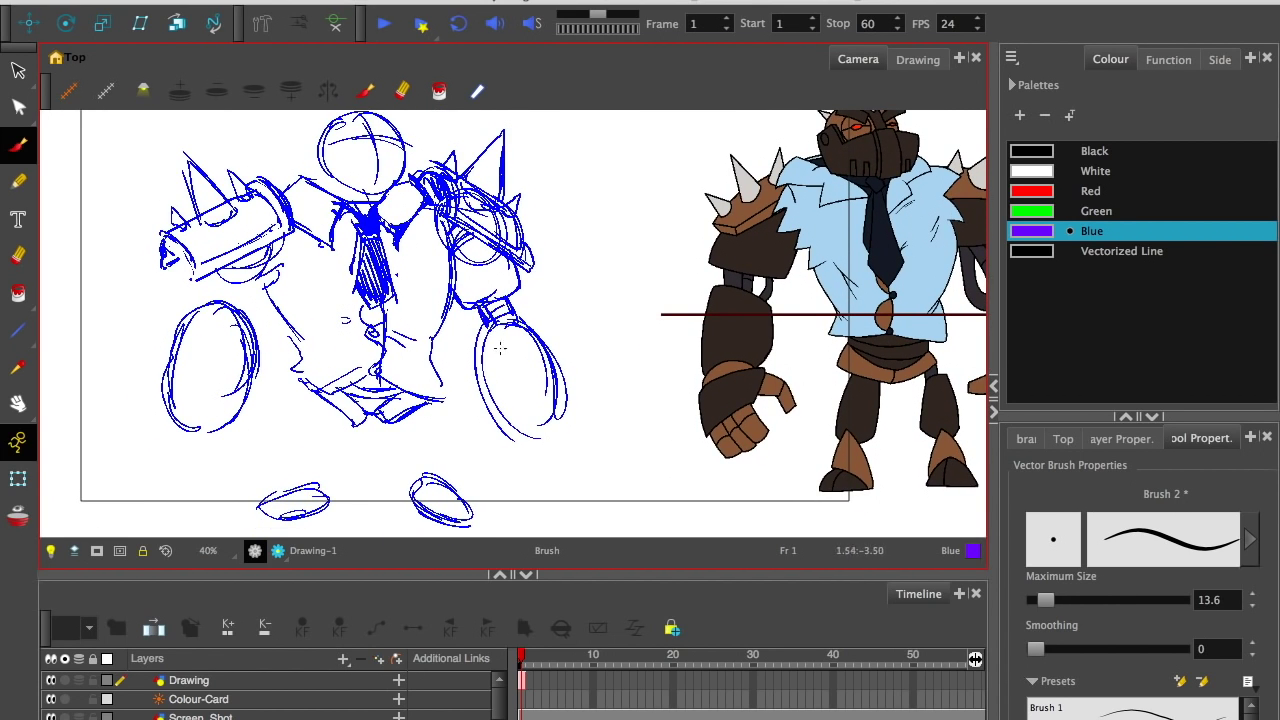
# Step: Erase the left forearm oval, redraw it farther out and lower, and sketch the left upper arm block
pyautogui.hotkey('alt', 'e')
pyautogui.moveTo(265, 340)
pyautogui.mouseDown()
pyautogui.moveTo(207, 378)
pyautogui.moveTo(219, 403)
pyautogui.moveTo(155, 393)
pyautogui.moveTo(181, 431)
pyautogui.moveTo(228, 417)
pyautogui.moveTo(243, 395)
pyautogui.moveTo(283, 410)
pyautogui.moveTo(273, 396)
pyautogui.moveTo(237, 390)
pyautogui.mouseUp()
pyautogui.click(18, 145)
pyautogui.hotkey('ctrl', 'z')
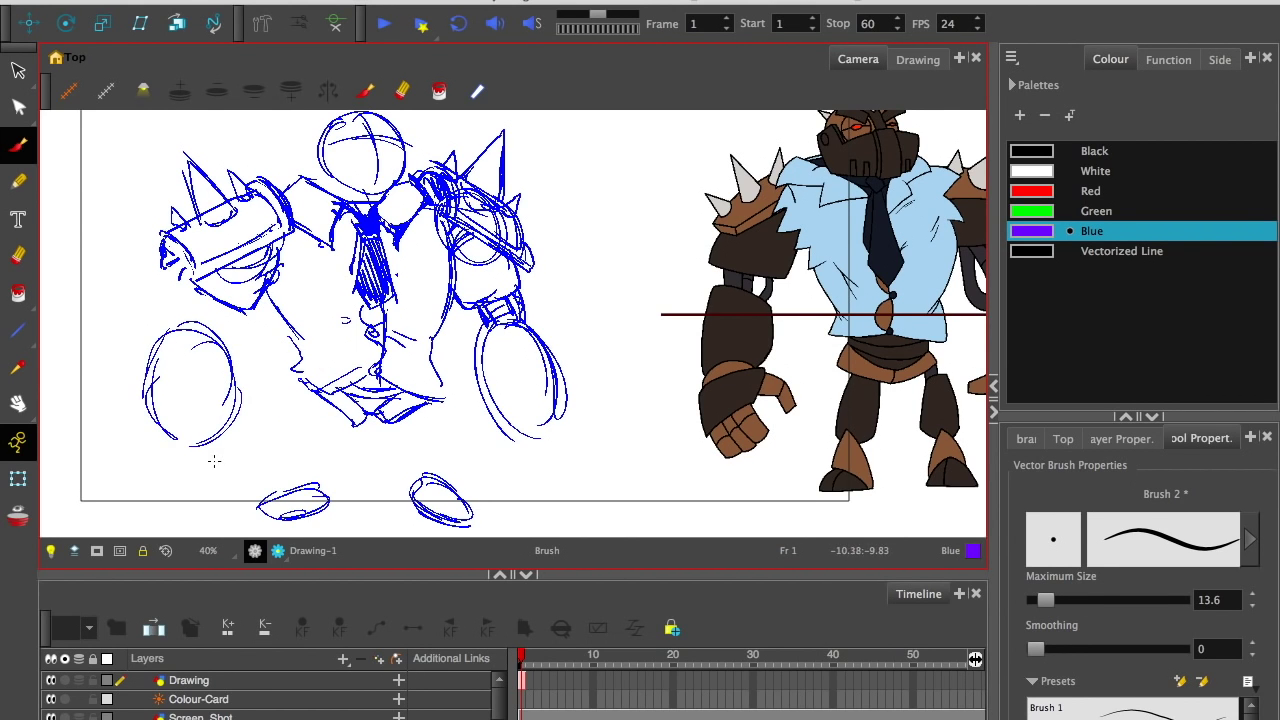
# Step: Sketch overlapping circles for the fists at the lower ends of both forearms
pyautogui.moveTo(165, 423); pyautogui.dragTo(197, 453)
pyautogui.moveTo(539, 383); pyautogui.dragTo(469, 355)
pyautogui.moveTo(433, 404)
pyautogui.mouseDown()
pyautogui.moveTo(494, 380)
pyautogui.moveTo(506, 410)
pyautogui.mouseUp()
pyautogui.moveTo(73, 445); pyautogui.dragTo(128, 402)
pyautogui.moveTo(154, 291); pyautogui.dragTo(271, 342)
pyautogui.press('2')
pyautogui.press('2')
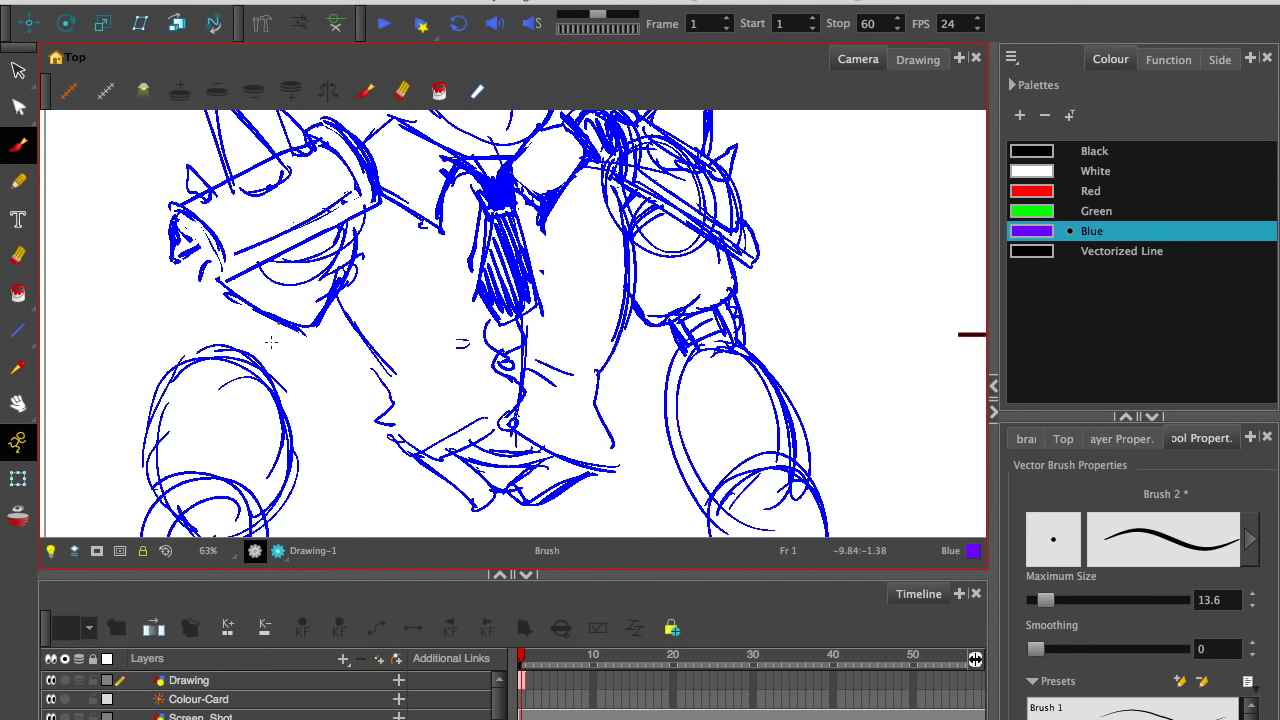
# Step: Sketch the left elbow joint between upper arm and forearm, and shade the shoulder plate's open end
pyautogui.moveTo(240, 302); pyautogui.dragTo(225, 347)
pyautogui.moveTo(284, 322); pyautogui.dragTo(288, 370)
pyautogui.moveTo(238, 310); pyautogui.dragTo(264, 344)
pyautogui.moveTo(216, 293); pyautogui.dragTo(192, 343)
pyautogui.moveTo(177, 222); pyautogui.dragTo(202, 253)
# Step: Sketch a pointed shin guard rising from the left foot, with a curved toe cap line
pyautogui.press('1')
pyautogui.press('1')
pyautogui.press('2')
pyautogui.moveTo(419, 408); pyautogui.dragTo(405, 387)
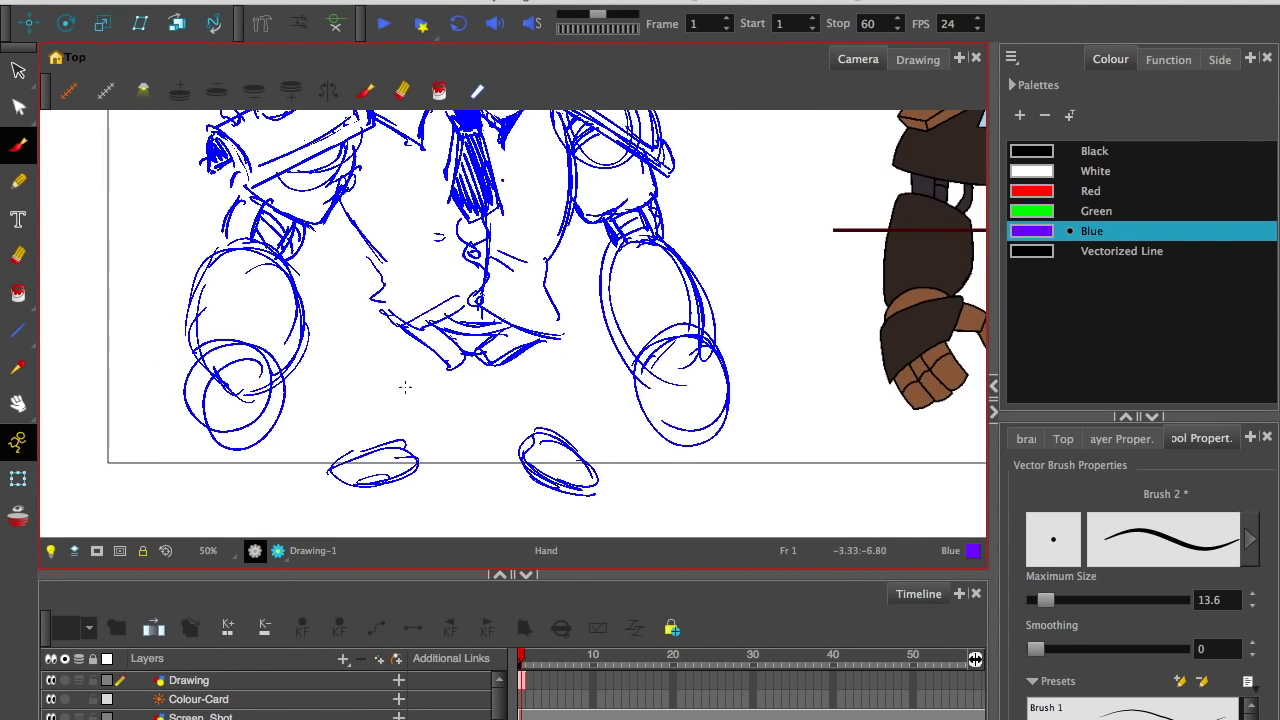
pyautogui.moveTo(407, 438); pyautogui.dragTo(422, 463)
pyautogui.press('1')
pyautogui.press('2')
pyautogui.press('2')
pyautogui.moveTo(290, 506)
pyautogui.mouseDown()
pyautogui.moveTo(342, 464)
pyautogui.moveTo(391, 503)
pyautogui.mouseUp()
pyautogui.moveTo(331, 463)
pyautogui.mouseDown()
pyautogui.moveTo(374, 392)
pyautogui.moveTo(402, 494)
pyautogui.mouseUp()
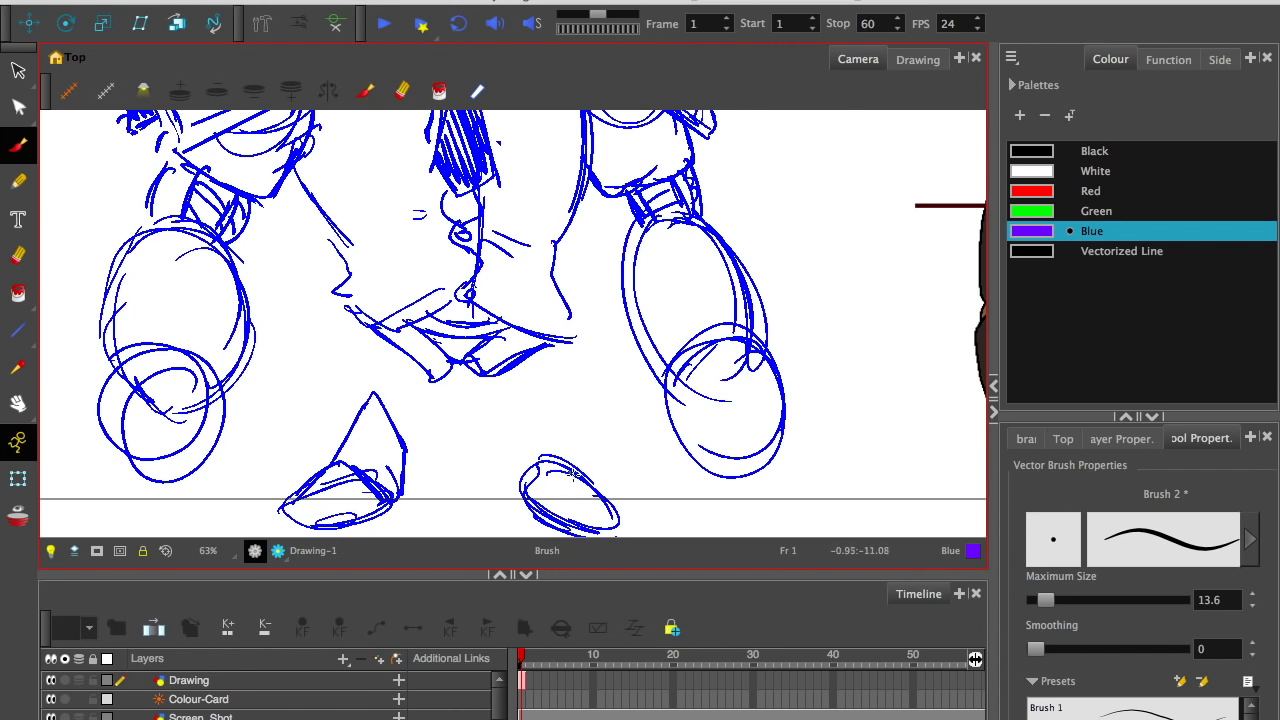
# Step: Sketch the toe cap and pointed shin guard on the right foot
pyautogui.moveTo(536, 498); pyautogui.dragTo(586, 490)
pyautogui.moveTo(522, 504)
pyautogui.mouseDown()
pyautogui.moveTo(512, 496)
pyautogui.moveTo(556, 404)
pyautogui.moveTo(586, 484)
pyautogui.mouseUp()
pyautogui.press('1')
pyautogui.moveTo(560, 440); pyautogui.dragTo(400, 442)
pyautogui.press('2')
pyautogui.moveTo(342, 391)
pyautogui.mouseDown()
pyautogui.moveTo(316, 510)
pyautogui.moveTo(458, 461)
pyautogui.mouseUp()
# Step: Sketch curved thighs connecting the pelvis to both shin guards
pyautogui.press('1')
pyautogui.press('2')
pyautogui.press('2')
pyautogui.moveTo(494, 334); pyautogui.dragTo(522, 401)
pyautogui.moveTo(440, 367); pyautogui.dragTo(480, 453)
pyautogui.moveTo(357, 363); pyautogui.dragTo(320, 443)
pyautogui.moveTo(299, 317); pyautogui.dragTo(276, 396)
# Step: Compare the full-body sketch with the coloured reference character and inspect the sketch's upper body
pyautogui.press('1')
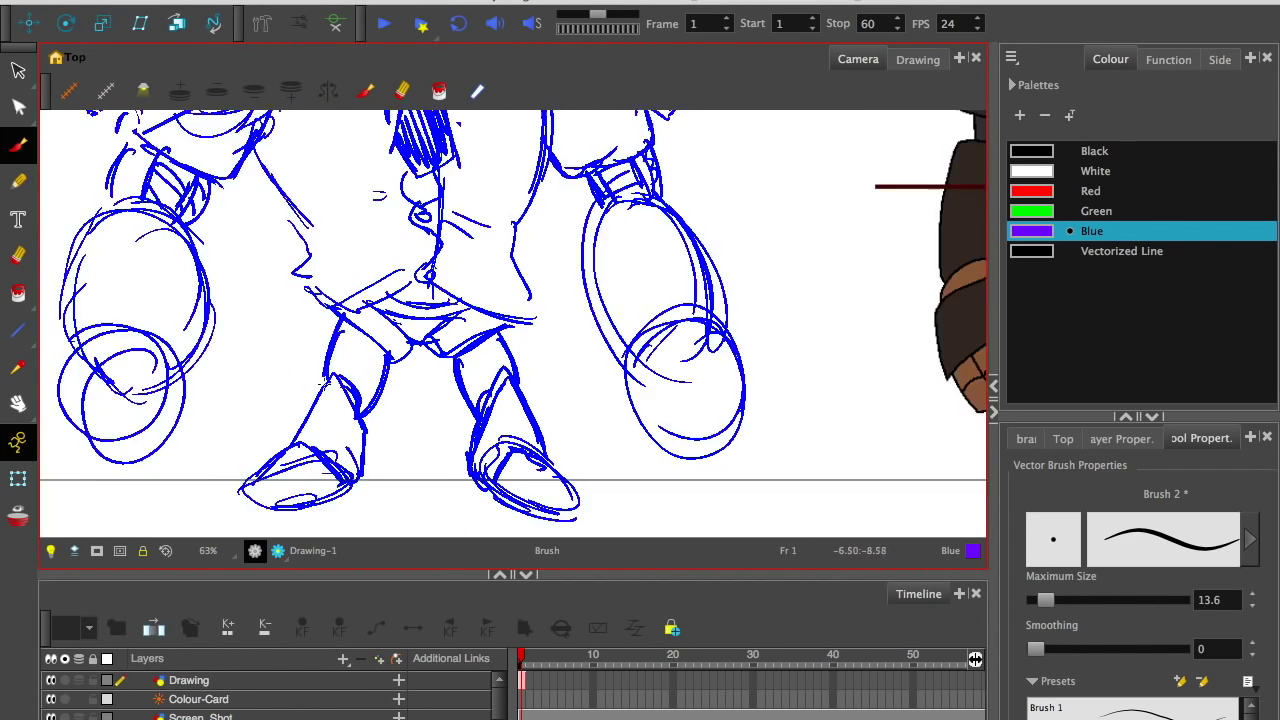
pyautogui.press('1')
pyautogui.press('1')
pyautogui.moveTo(449, 481)
pyautogui.mouseDown()
pyautogui.moveTo(333, 491)
pyautogui.moveTo(457, 423)
pyautogui.moveTo(415, 515)
pyautogui.mouseUp()
pyautogui.press('2')
pyautogui.press('1')
pyautogui.press('2')
pyautogui.press('1')
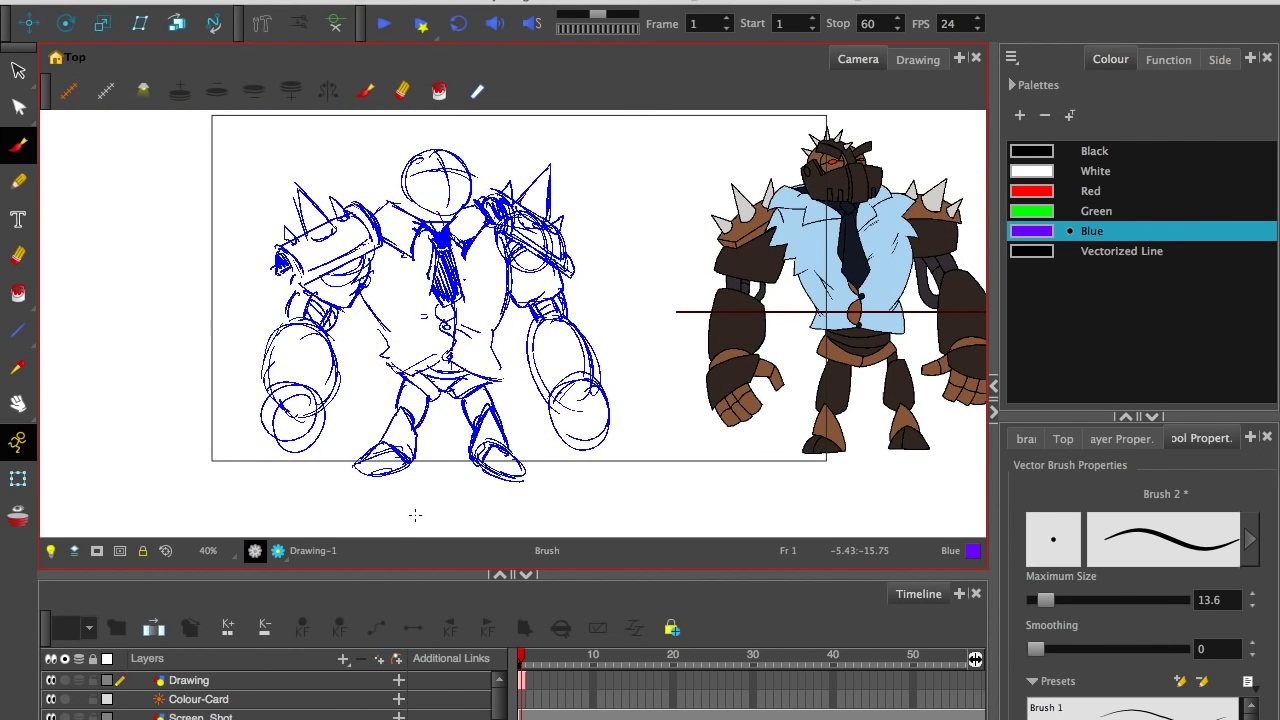
pyautogui.scroll(2, 415, 515)
pyautogui.scroll(-2, 415, 515)
pyautogui.scroll(1, 415, 515)
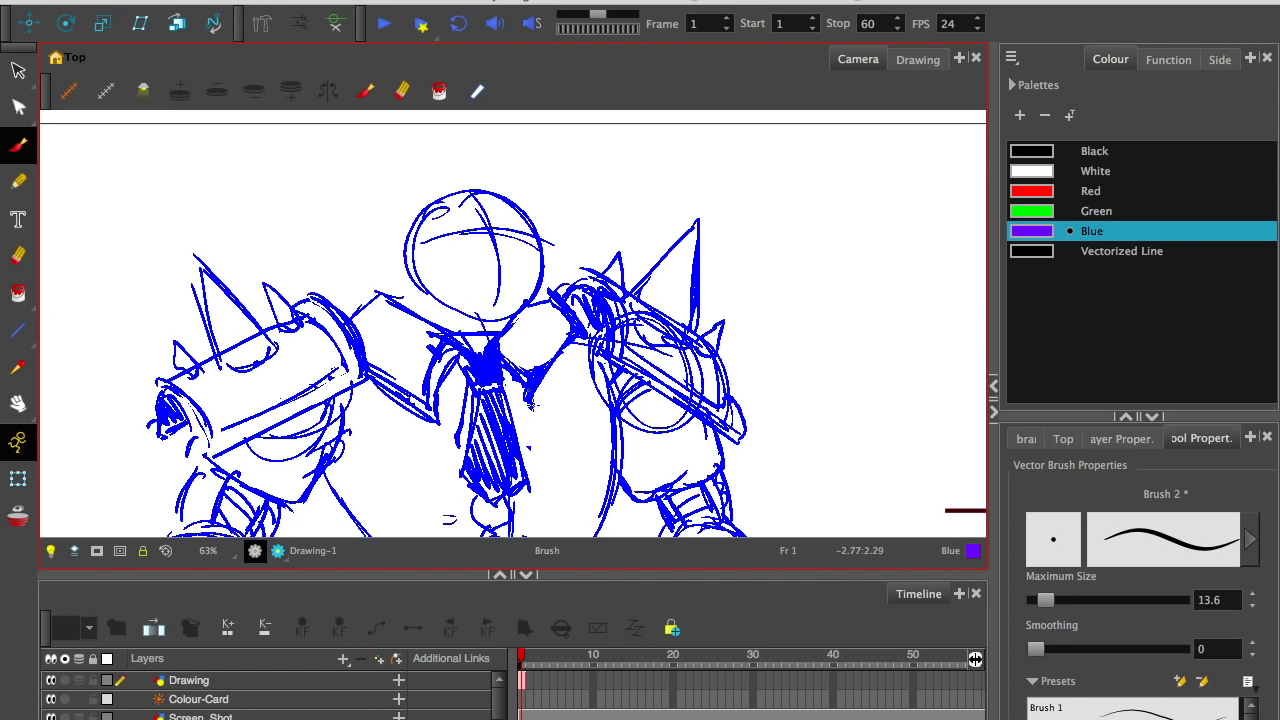
# Step: Erase parts of the rough shirt collar and redraw both pointed collar flaps around the tie
pyautogui.moveTo(574, 346); pyautogui.dragTo(534, 413)
pyautogui.click(18, 255)
pyautogui.moveTo(452, 334); pyautogui.dragTo(361, 346)
pyautogui.moveTo(506, 345); pyautogui.dragTo(562, 336)
pyautogui.click(18, 145)
pyautogui.moveTo(461, 342)
pyautogui.mouseDown()
pyautogui.moveTo(478, 353)
pyautogui.moveTo(428, 426)
pyautogui.mouseUp()
pyautogui.moveTo(500, 340); pyautogui.dragTo(525, 396)
pyautogui.moveTo(370, 292); pyautogui.dragTo(467, 350)
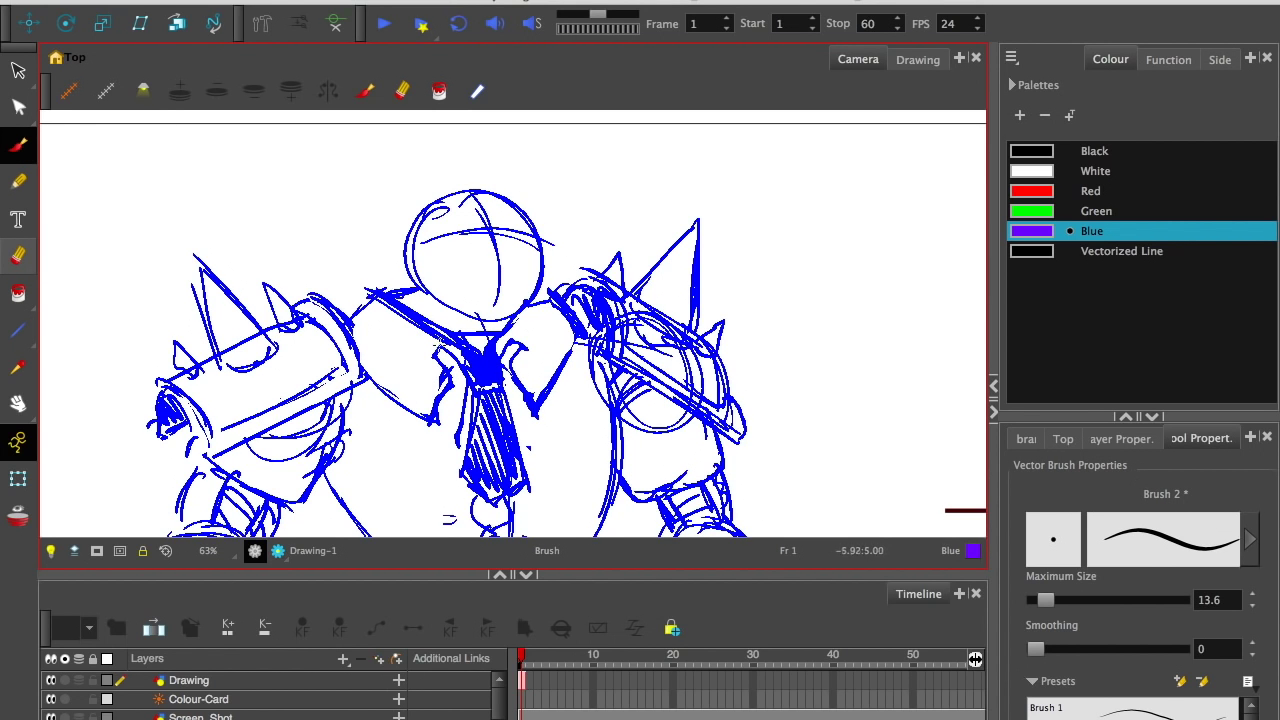
# Step: Clean up the collar and shoulder lines beside the neck and add fold strokes to the left collar flap
pyautogui.moveTo(548, 298); pyautogui.dragTo(515, 348)
pyautogui.moveTo(410, 356); pyautogui.dragTo(415, 390)
pyautogui.scroll(-2, 423, 373)
pyautogui.scroll(2, 575, 205)
pyautogui.click(18, 255)
pyautogui.moveTo(393, 300); pyautogui.dragTo(403, 338)
pyautogui.hotkey('ctrl', 'z')
pyautogui.moveTo(1088, 600); pyautogui.dragTo(1048, 622)
pyautogui.moveTo(408, 334); pyautogui.dragTo(482, 386)
pyautogui.moveTo(412, 298); pyautogui.dragTo(454, 322)
pyautogui.moveTo(372, 288); pyautogui.dragTo(390, 342)
pyautogui.moveTo(394, 352); pyautogui.dragTo(500, 420)
pyautogui.moveTo(430, 326); pyautogui.dragTo(462, 335)
pyautogui.moveTo(488, 368)
pyautogui.mouseDown()
pyautogui.moveTo(477, 338)
pyautogui.moveTo(686, 314)
pyautogui.mouseUp()
# Step: Move the coloured reference image over the sketch so its head overlaps the head construction circle
pyautogui.press('2')
pyautogui.press('1')
pyautogui.press('1')
pyautogui.click(18, 71)
pyautogui.moveTo(885, 360); pyautogui.dragTo(258, 375)
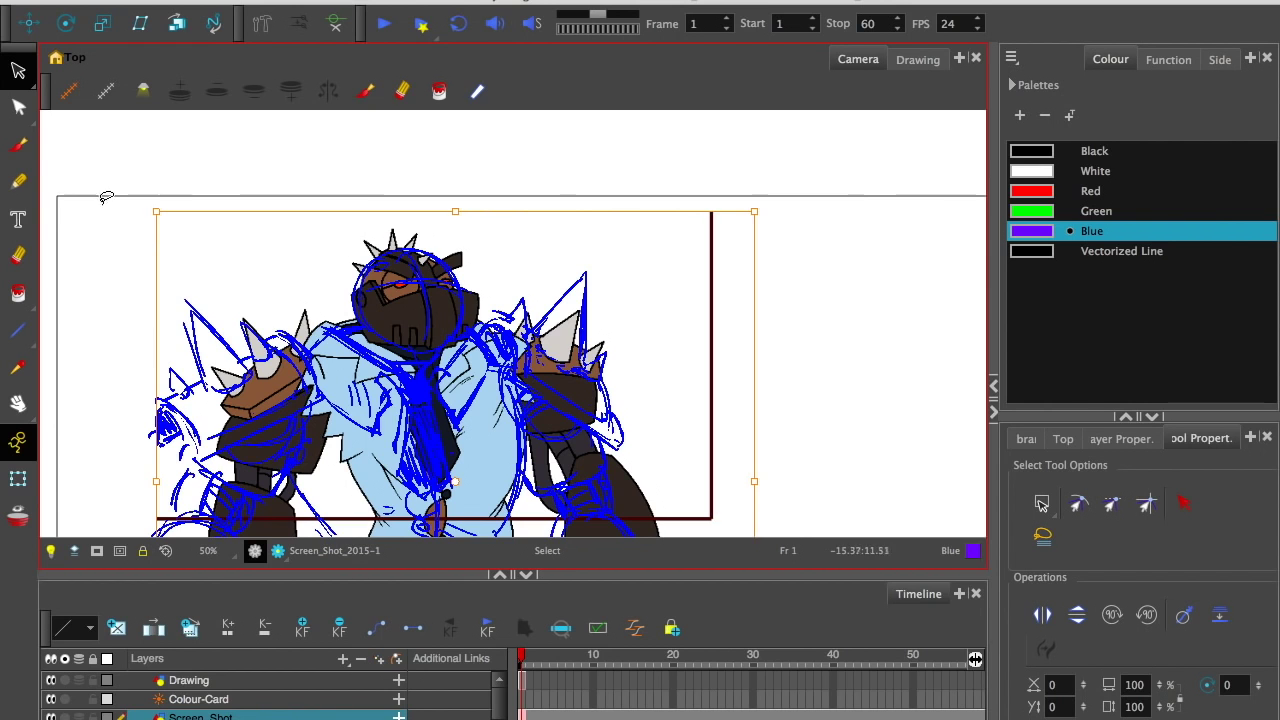
pyautogui.moveTo(106, 194); pyautogui.dragTo(174, 216)
pyautogui.moveTo(400, 310); pyautogui.dragTo(405, 316)
pyautogui.press('2')
pyautogui.press('2')
# Step: Return to the Drawing layer with the Brush, turn on the light table and make the Blue colour semi-transparent
pyautogui.click(188, 680)
pyautogui.click(18, 145)
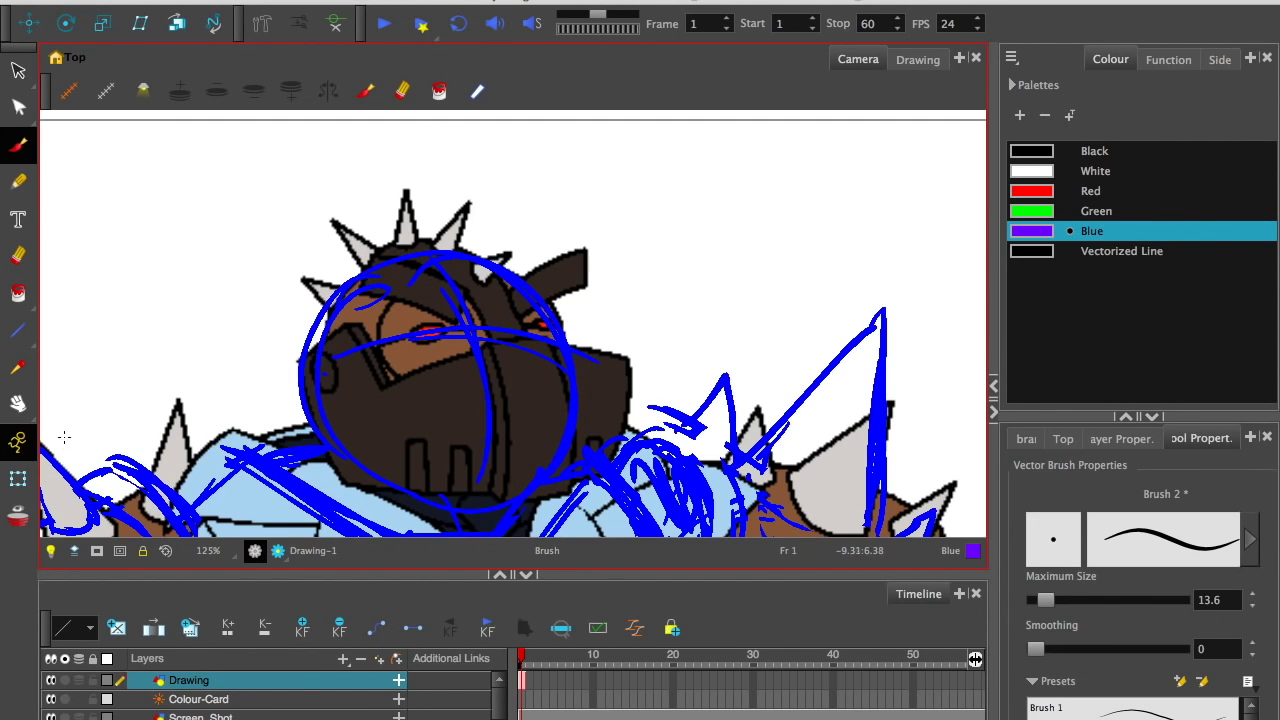
pyautogui.click(51, 551)
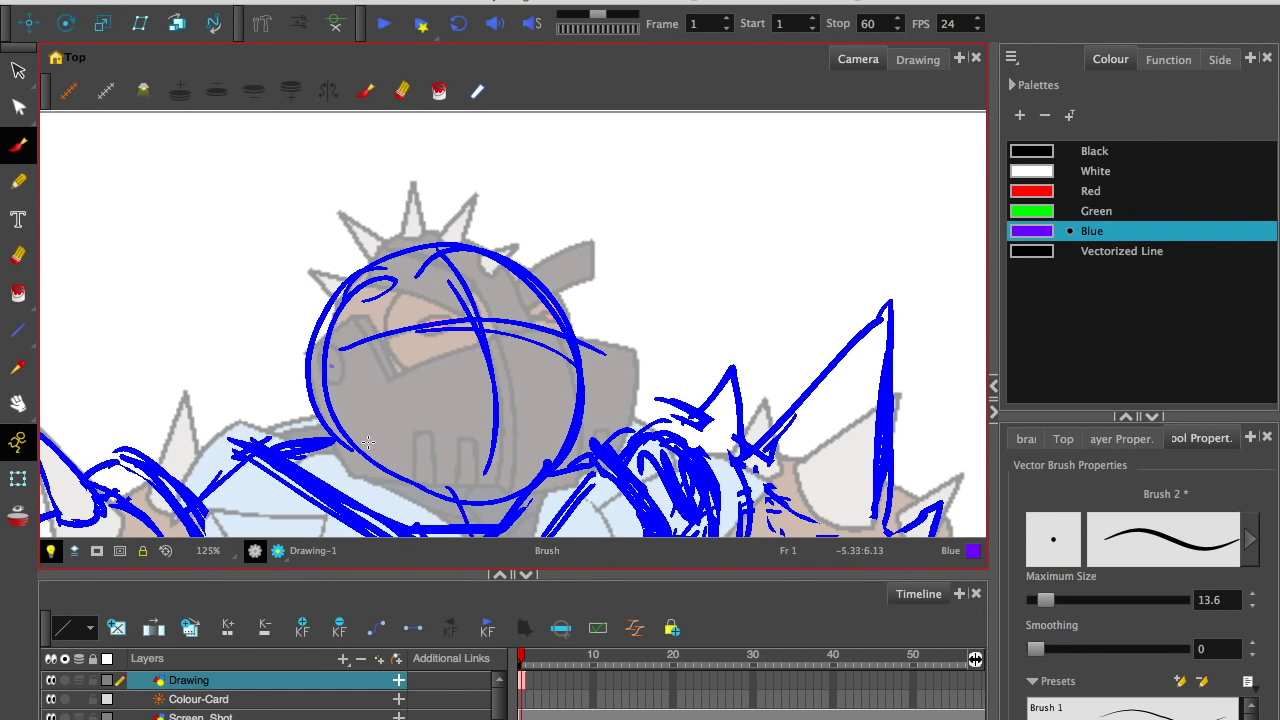
pyautogui.moveTo(370, 455); pyautogui.dragTo(409, 406)
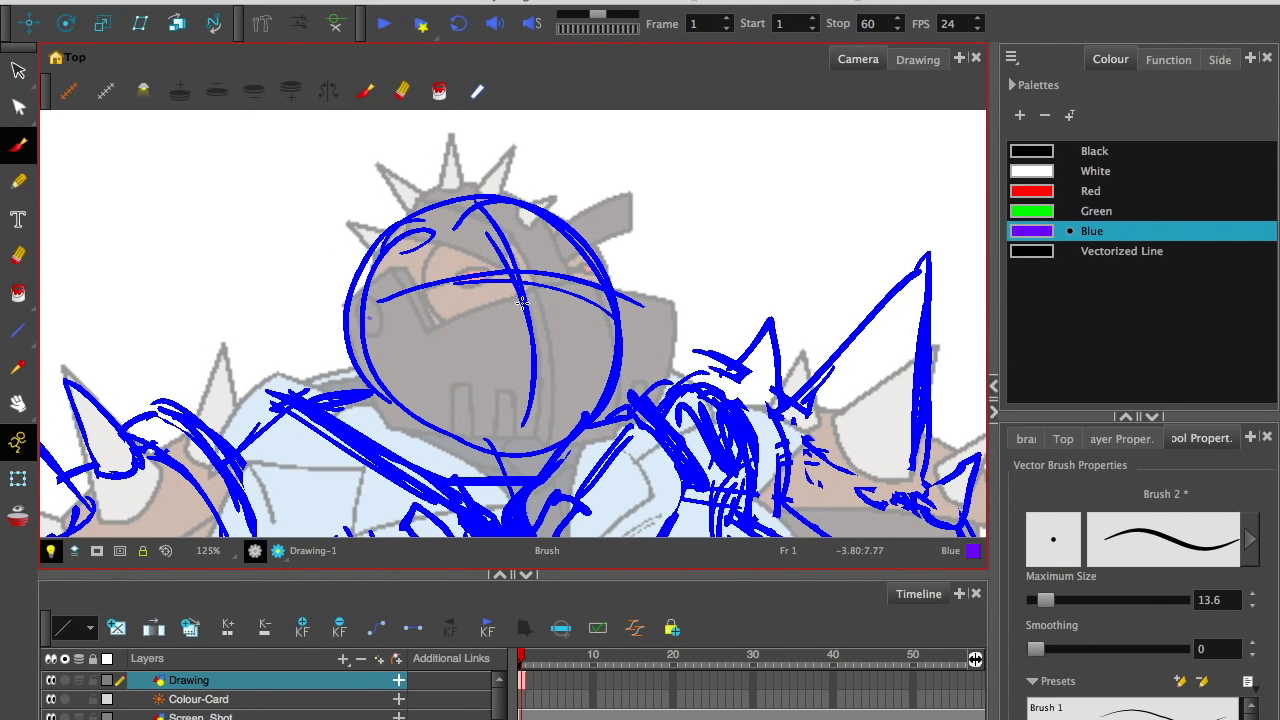
pyautogui.doubleClick(1032, 234)
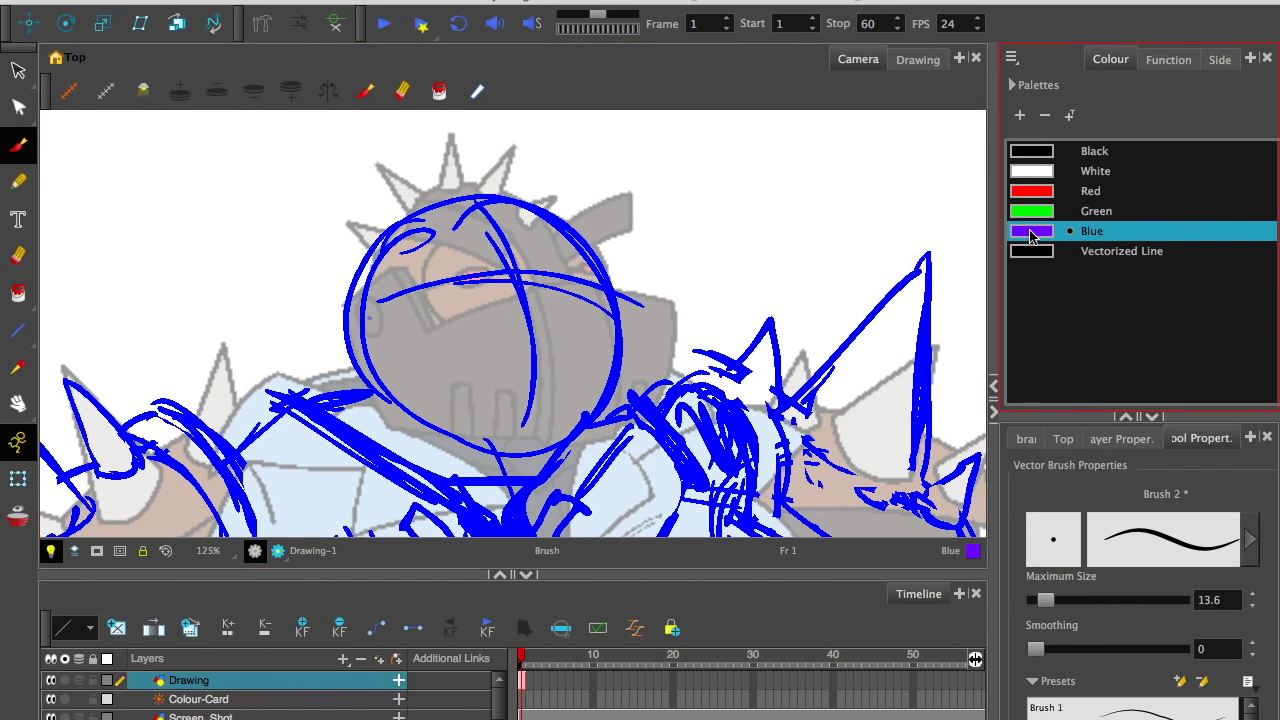
pyautogui.moveTo(856, 357); pyautogui.dragTo(790, 357)
pyautogui.click(405, 173)
# Step: Erase the head construction circle and trace the reference's jaw mask with its centre band, vents and side bolt
pyautogui.hotkey('alt', 'e')
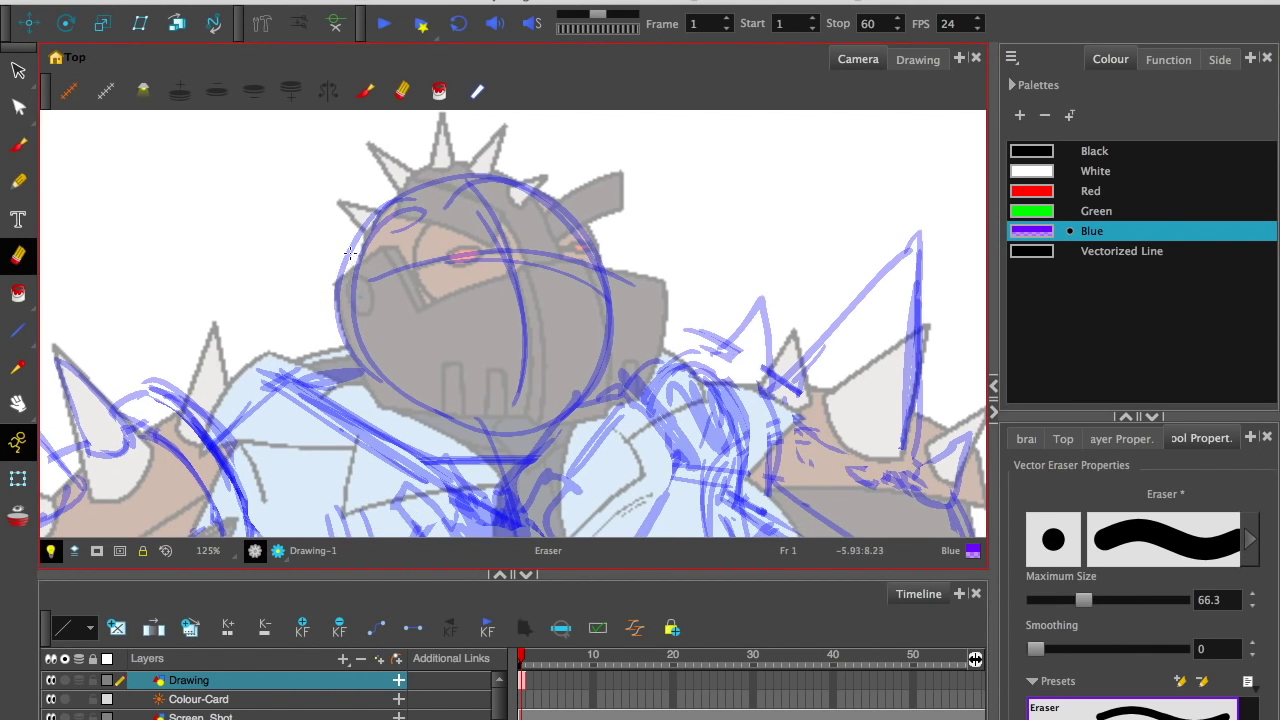
pyautogui.moveTo(340, 236)
pyautogui.mouseDown()
pyautogui.moveTo(520, 395)
pyautogui.moveTo(605, 294)
pyautogui.moveTo(360, 260)
pyautogui.moveTo(400, 300)
pyautogui.moveTo(345, 340)
pyautogui.moveTo(376, 400)
pyautogui.moveTo(512, 421)
pyautogui.mouseUp()
pyautogui.hotkey('alt', 'b')
pyautogui.hotkey('ctrl', 'z')
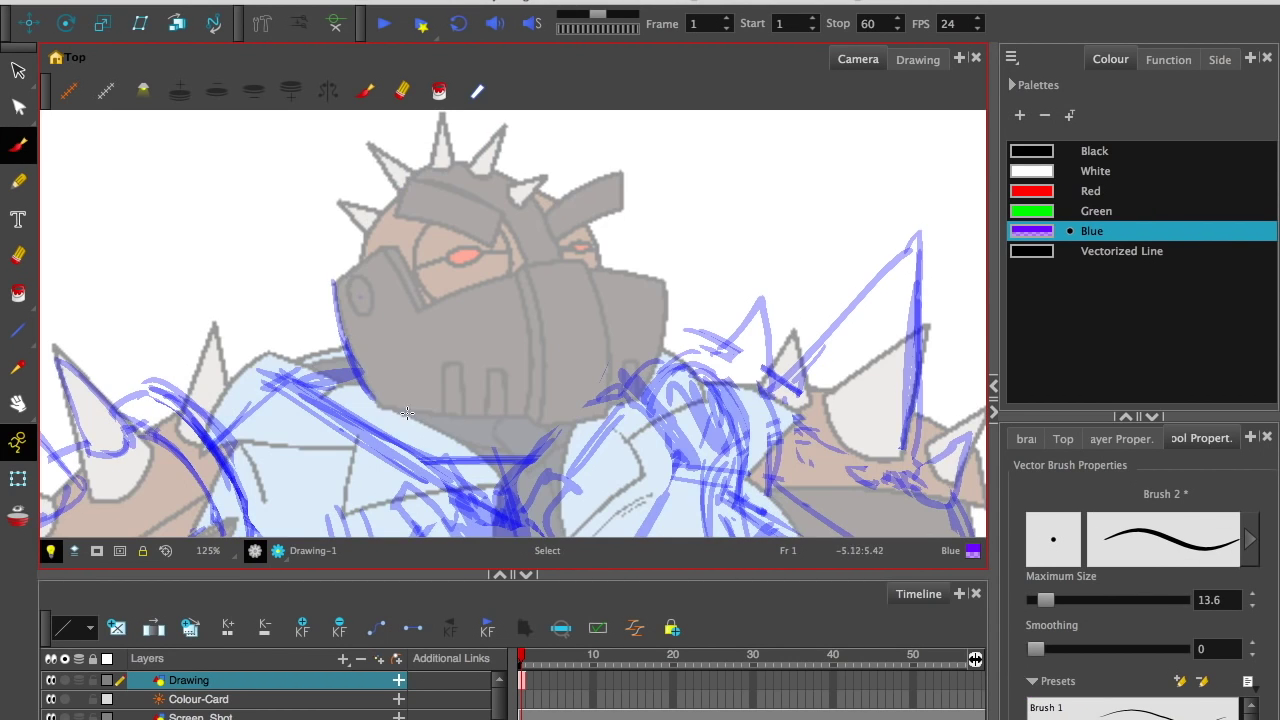
pyautogui.moveTo(403, 411); pyautogui.dragTo(531, 413)
pyautogui.moveTo(511, 267)
pyautogui.mouseDown()
pyautogui.moveTo(522, 424)
pyautogui.moveTo(538, 406)
pyautogui.moveTo(608, 416)
pyautogui.moveTo(588, 262)
pyautogui.moveTo(666, 285)
pyautogui.moveTo(605, 415)
pyautogui.mouseUp()
pyautogui.moveTo(438, 410); pyautogui.dragTo(460, 362)
pyautogui.moveTo(482, 420); pyautogui.dragTo(506, 365)
pyautogui.moveTo(356, 270); pyautogui.dragTo(370, 312)
pyautogui.moveTo(332, 285)
pyautogui.mouseDown()
pyautogui.moveTo(407, 277)
pyautogui.moveTo(428, 316)
pyautogui.mouseUp()
pyautogui.moveTo(416, 314); pyautogui.dragTo(518, 269)
pyautogui.moveTo(391, 222); pyautogui.dragTo(393, 292)
# Step: Trace the slanted brow plate and the short line running from it down to the mask
pyautogui.press('2')
pyautogui.moveTo(311, 173); pyautogui.dragTo(279, 248)
pyautogui.moveTo(279, 248); pyautogui.dragTo(483, 311)
pyautogui.moveTo(308, 172); pyautogui.dragTo(500, 245)
pyautogui.moveTo(500, 243); pyautogui.dragTo(476, 309)
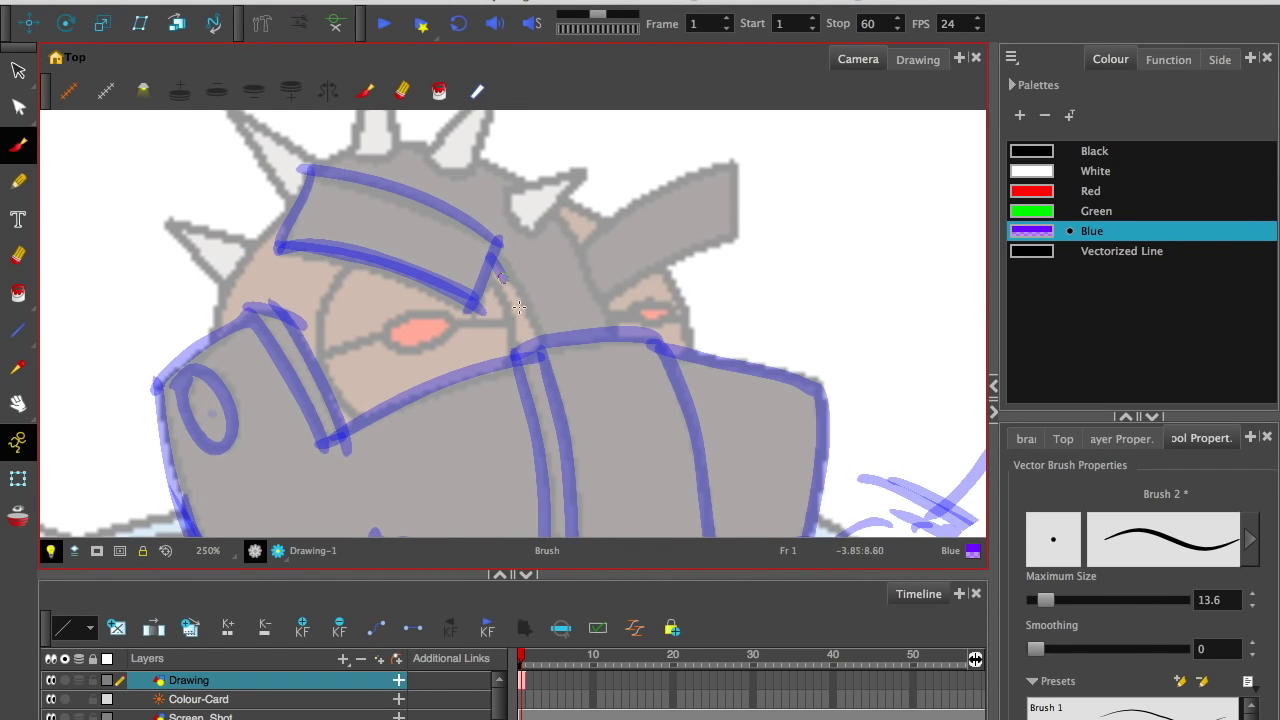
pyautogui.moveTo(491, 266); pyautogui.dragTo(517, 354)
# Step: Trace the rest of the reference head: skull dome, spikes, rear fin and both eyes
pyautogui.moveTo(396, 268); pyautogui.dragTo(380, 378)
pyautogui.moveTo(223, 365); pyautogui.dragTo(582, 388)
pyautogui.moveTo(535, 315); pyautogui.dragTo(592, 440)
pyautogui.moveTo(489, 312); pyautogui.dragTo(484, 303)
pyautogui.moveTo(423, 259); pyautogui.dragTo(466, 272)
pyautogui.moveTo(384, 264)
pyautogui.mouseDown()
pyautogui.moveTo(360, 156)
pyautogui.moveTo(322, 262)
pyautogui.mouseUp()
pyautogui.moveTo(298, 272)
pyautogui.mouseDown()
pyautogui.moveTo(190, 395)
pyautogui.moveTo(200, 435)
pyautogui.mouseUp()
pyautogui.moveTo(556, 355)
pyautogui.mouseDown()
pyautogui.moveTo(716, 275)
pyautogui.moveTo(720, 365)
pyautogui.mouseUp()
pyautogui.moveTo(612, 340)
pyautogui.mouseDown()
pyautogui.moveTo(537, 310)
pyautogui.moveTo(588, 182)
pyautogui.mouseUp()
pyautogui.moveTo(375, 236)
pyautogui.mouseDown()
pyautogui.moveTo(373, 379)
pyautogui.moveTo(440, 301)
pyautogui.mouseUp()
pyautogui.moveTo(484, 304); pyautogui.dragTo(408, 312)
pyautogui.moveTo(488, 297); pyautogui.dragTo(542, 299)
pyautogui.moveTo(642, 292); pyautogui.dragTo(700, 292)
pyautogui.moveTo(206, 308); pyautogui.dragTo(228, 290)
# Step: Compare the traced head with the full-body sketch while hiding and showing the reference image layer
pyautogui.press('1')
pyautogui.press('1')
pyautogui.scroll(-4, 376, 259)
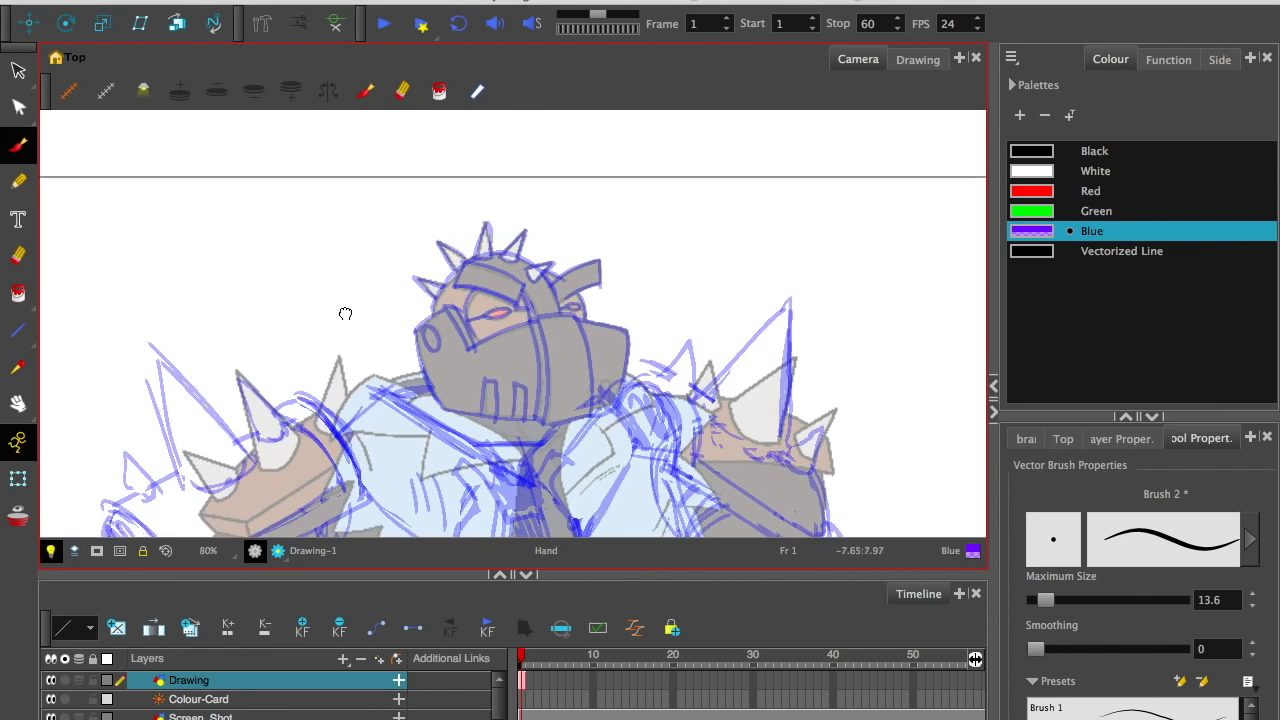
pyautogui.scroll(-1, 215, 405)
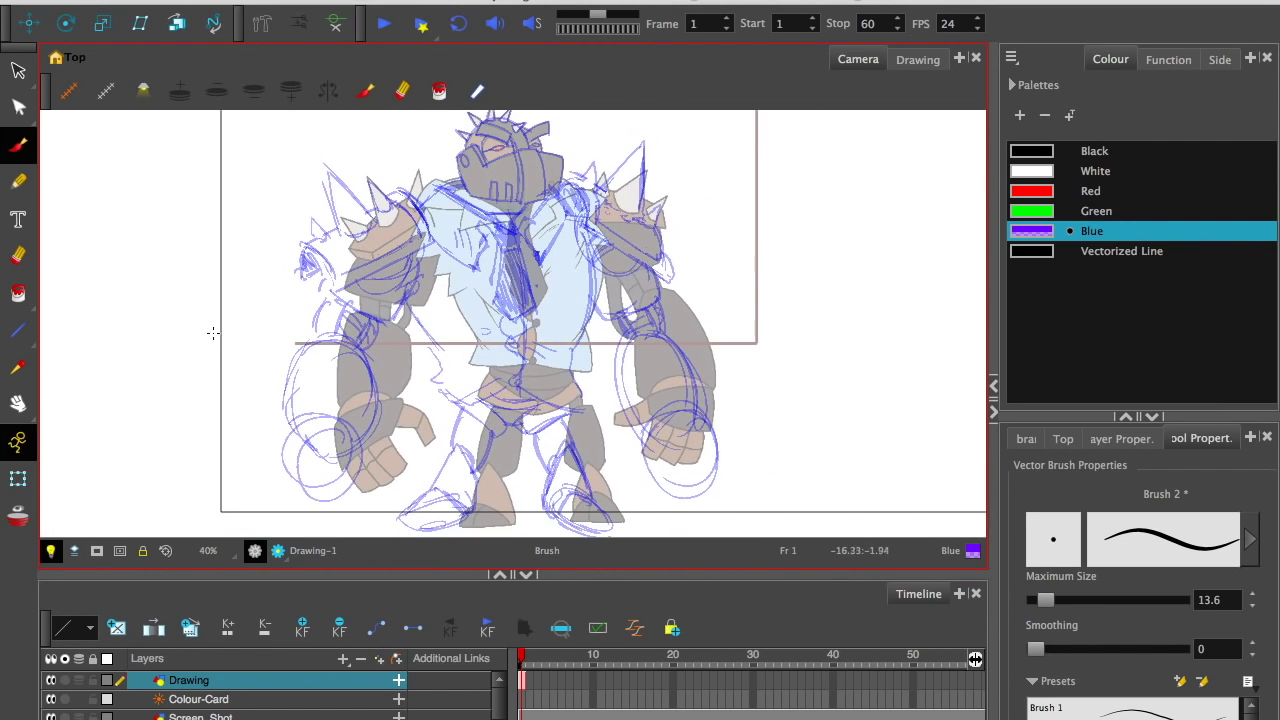
pyautogui.moveTo(214, 401); pyautogui.dragTo(223, 389)
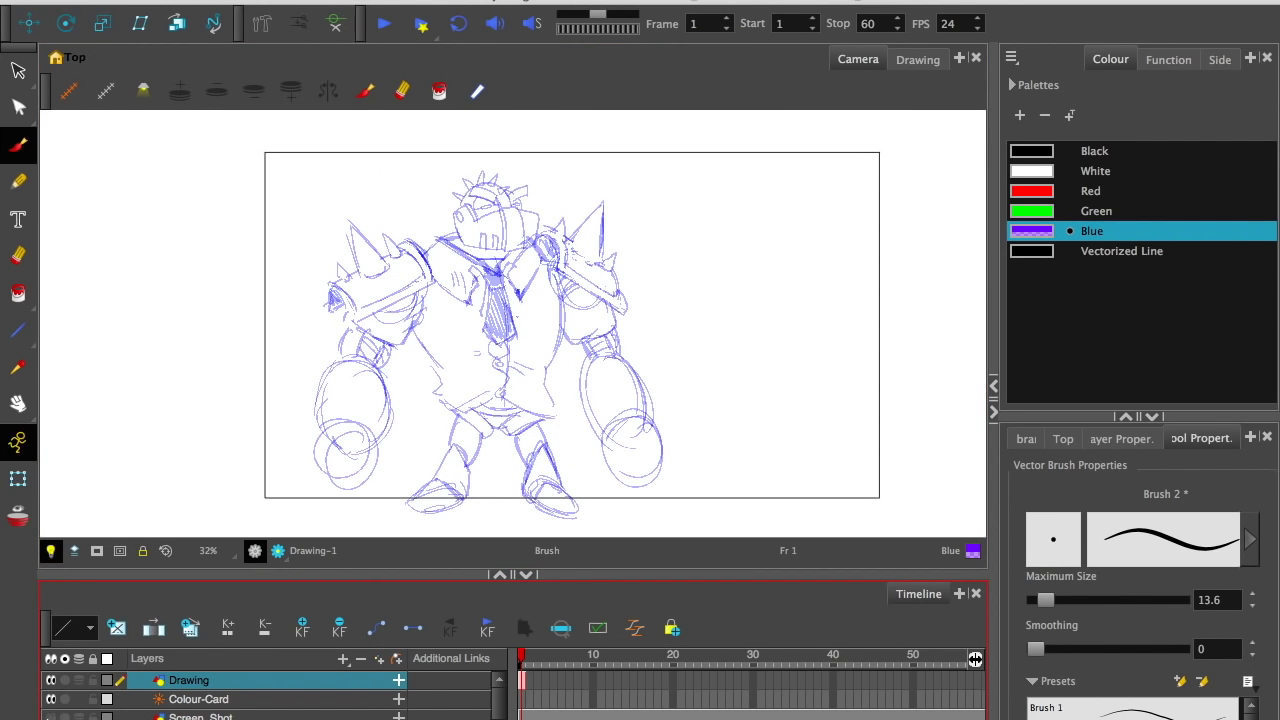
pyautogui.click(51, 716)
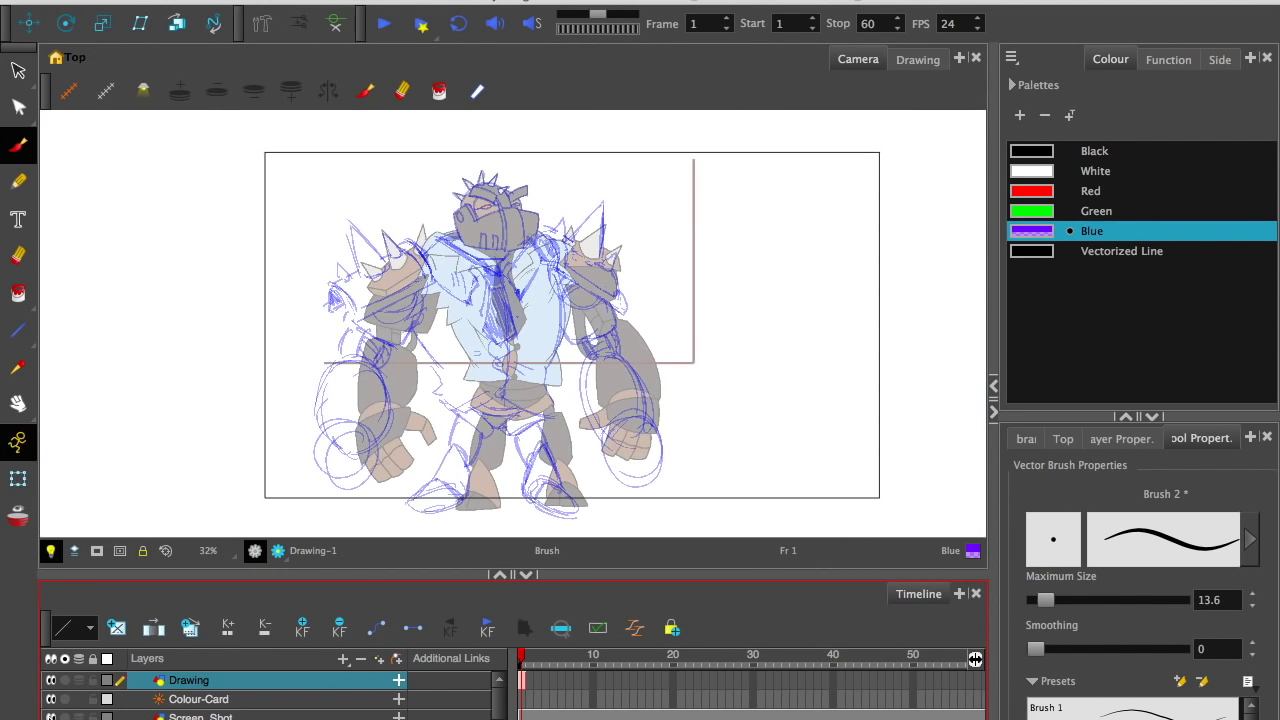
pyautogui.click(50, 716)
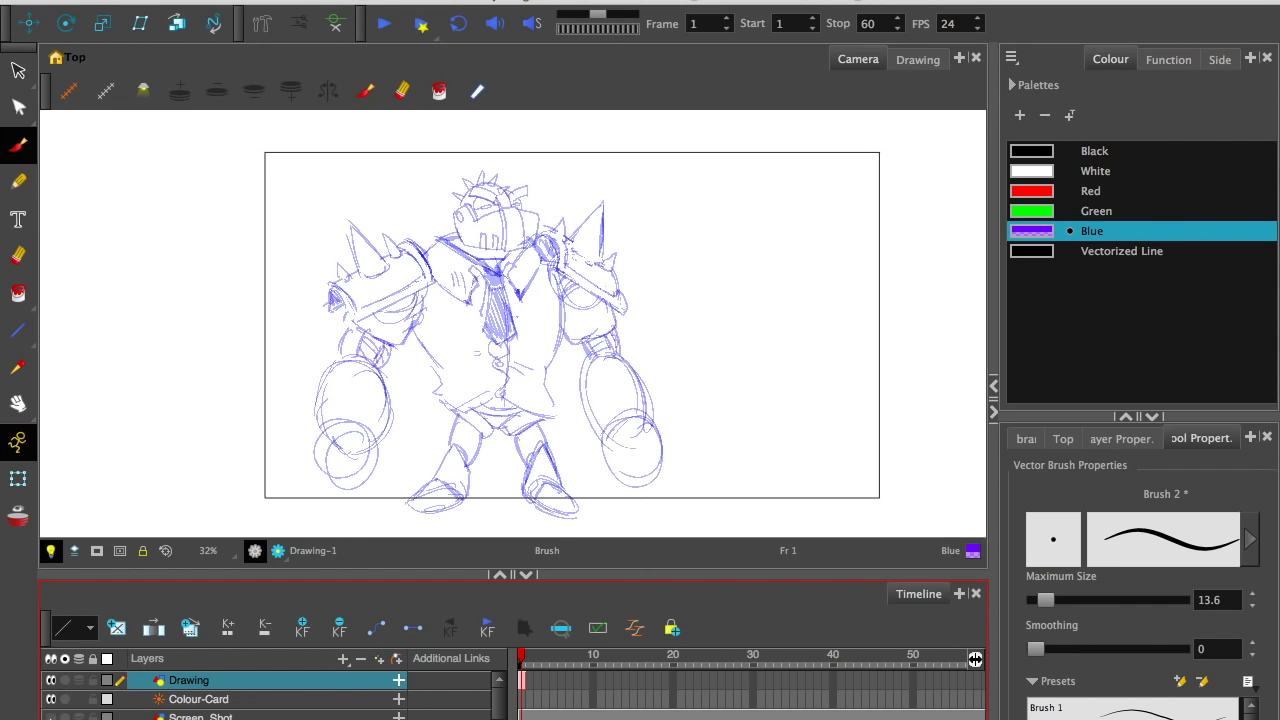
pyautogui.click(50, 716)
# Step: Move the coloured reference image back beside the sketch, clear of the figure
pyautogui.click(18, 70)
pyautogui.click(380, 200)
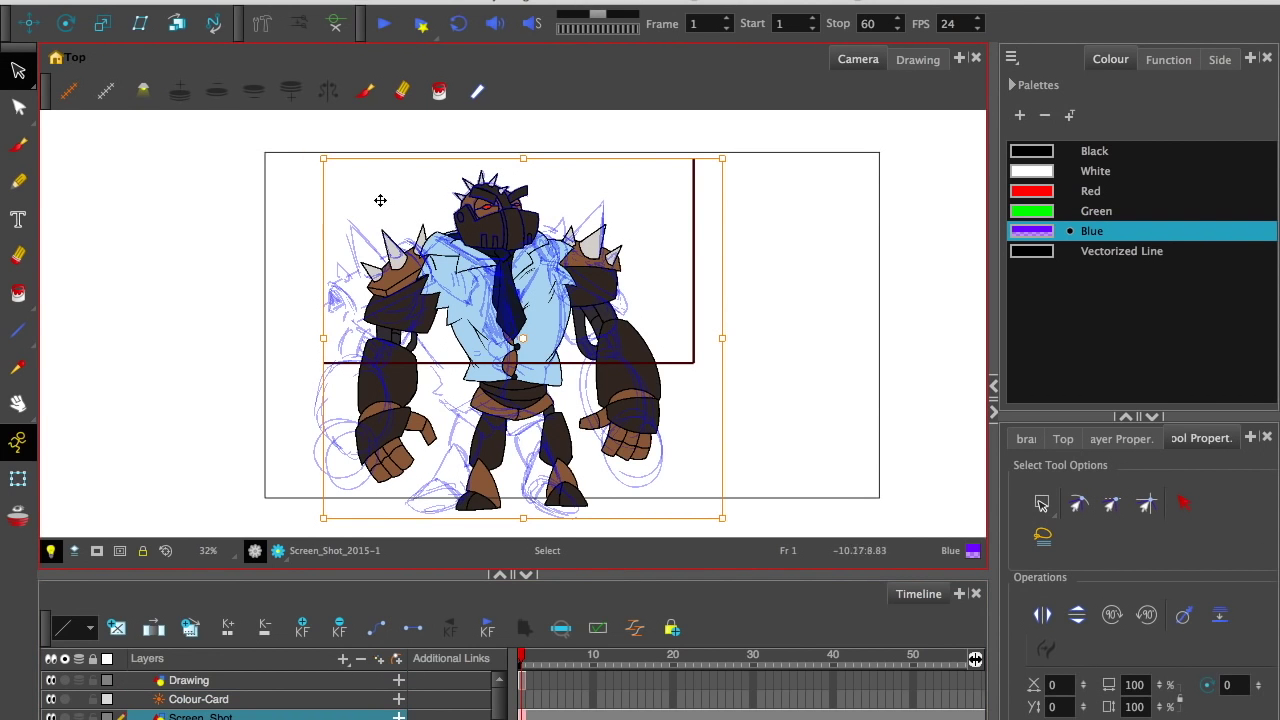
pyautogui.moveTo(467, 353)
pyautogui.mouseDown()
pyautogui.moveTo(697, 363)
pyautogui.moveTo(741, 351)
pyautogui.mouseUp()
pyautogui.press('space')
pyautogui.moveTo(351, 348); pyautogui.dragTo(282, 336)
pyautogui.moveTo(574, 300); pyautogui.dragTo(645, 300)
pyautogui.press('space')
pyautogui.moveTo(260, 341); pyautogui.dragTo(253, 348)
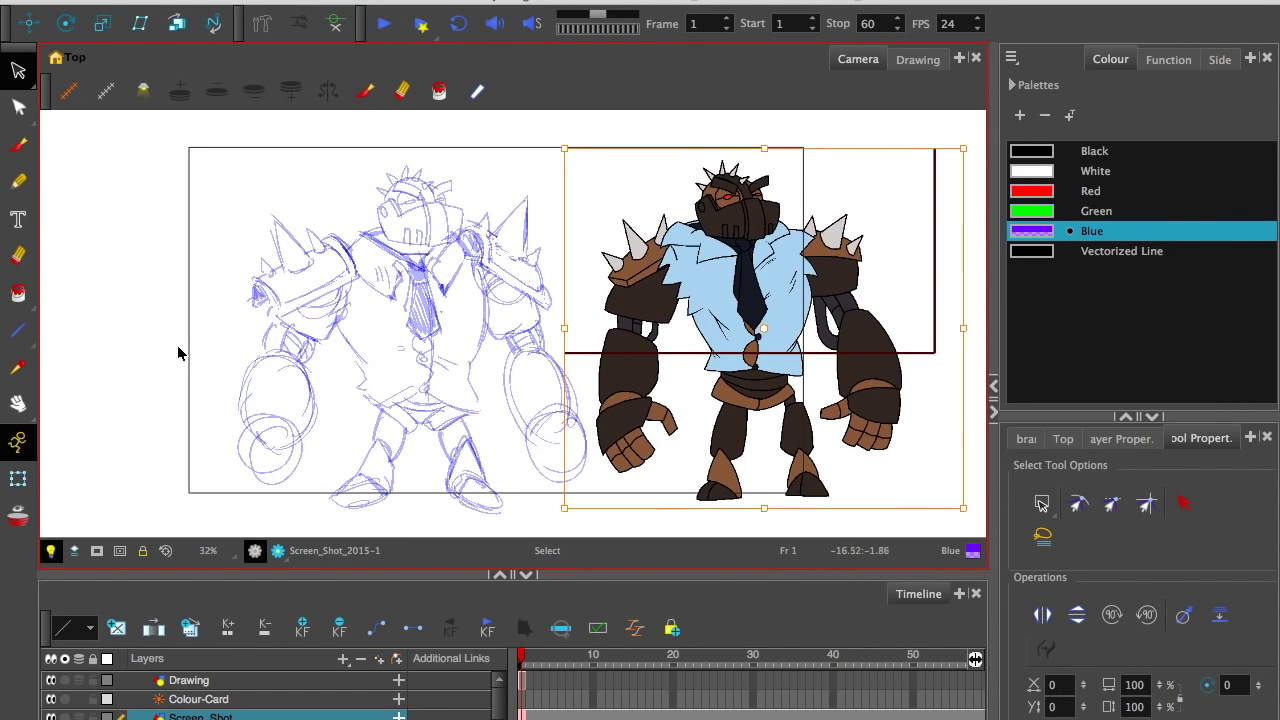
# Step: Lasso the sketched head with the Cutter and shift it slightly lower onto the shoulders
pyautogui.click(164, 363)
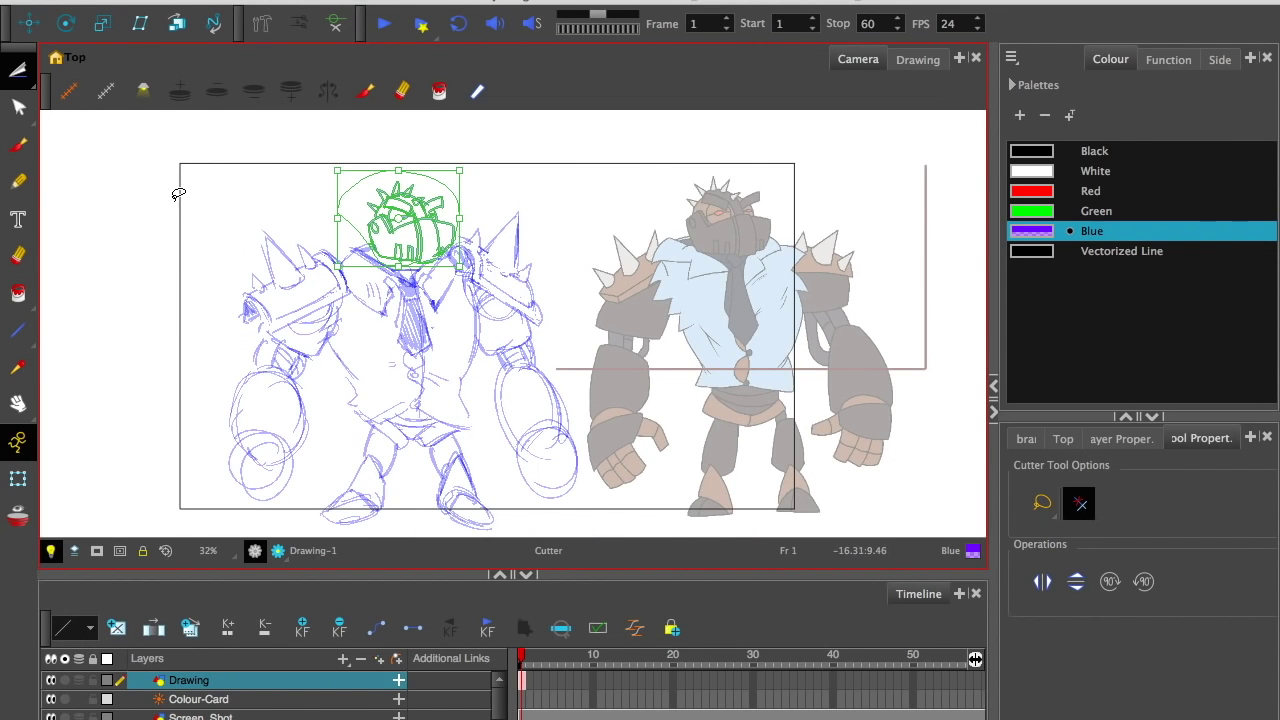
pyautogui.press('2')
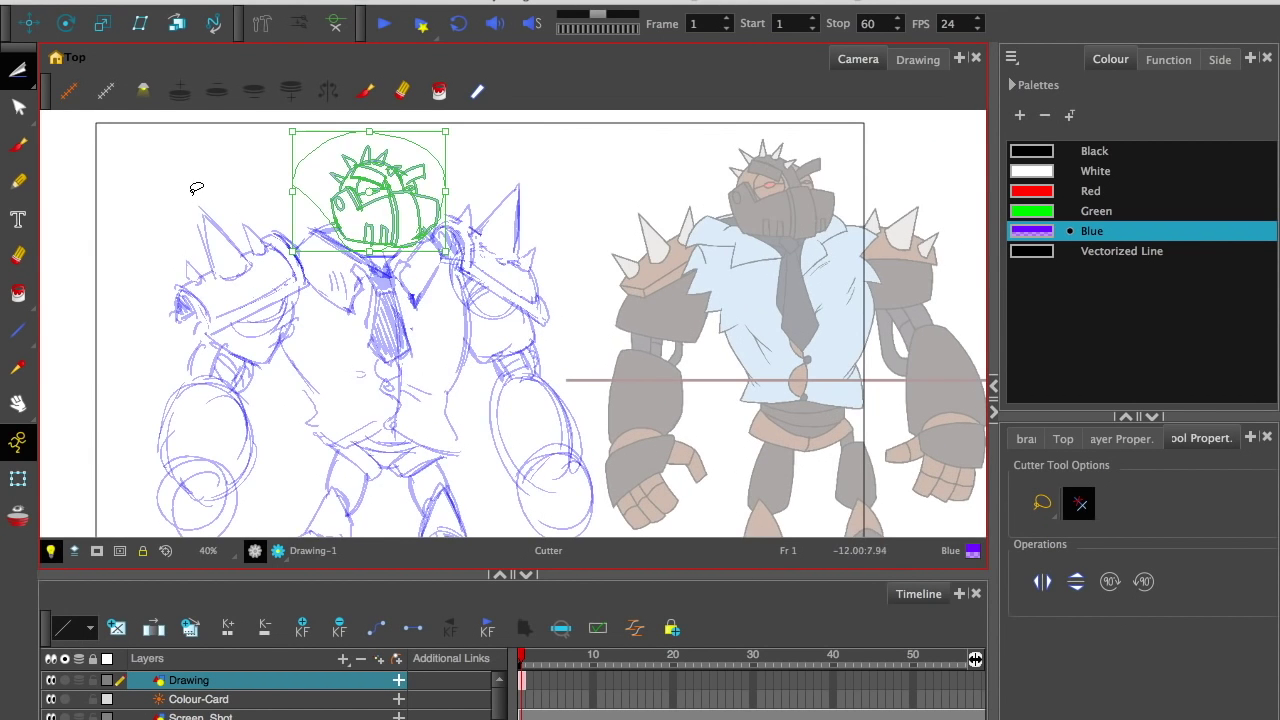
pyautogui.press('space')
pyautogui.moveTo(184, 222); pyautogui.dragTo(195, 240)
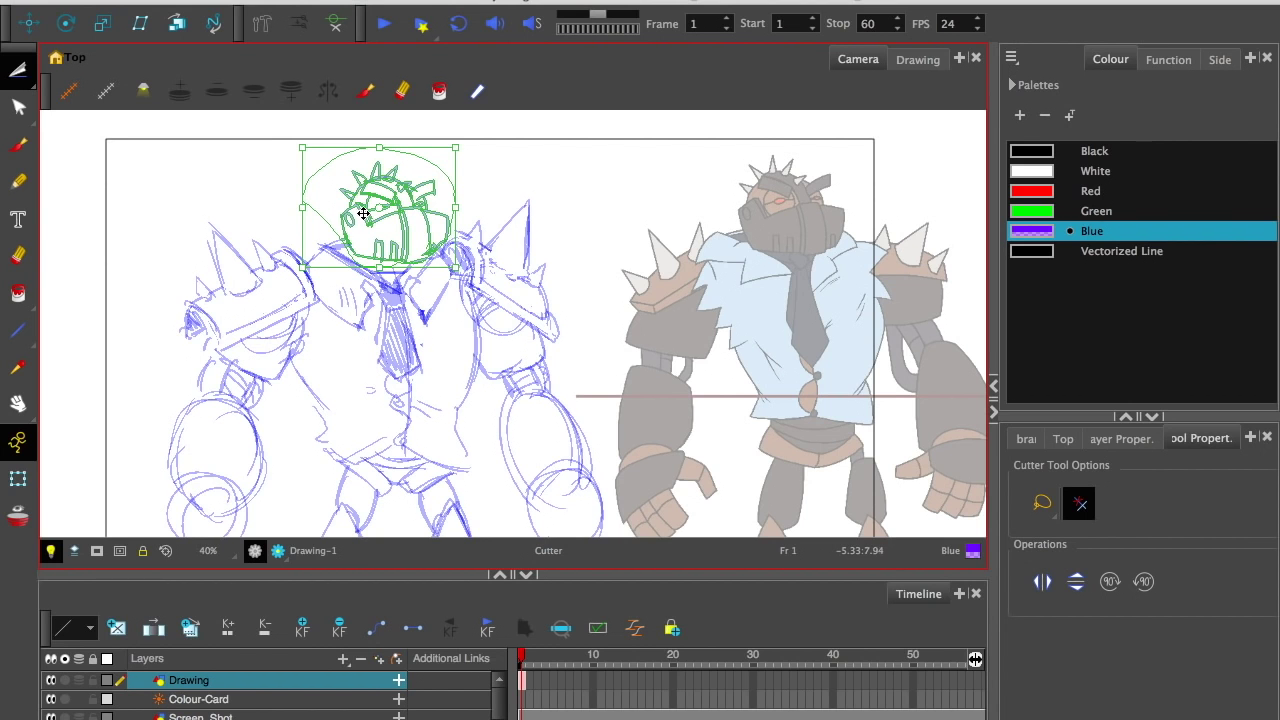
pyautogui.moveTo(361, 217); pyautogui.dragTo(357, 223)
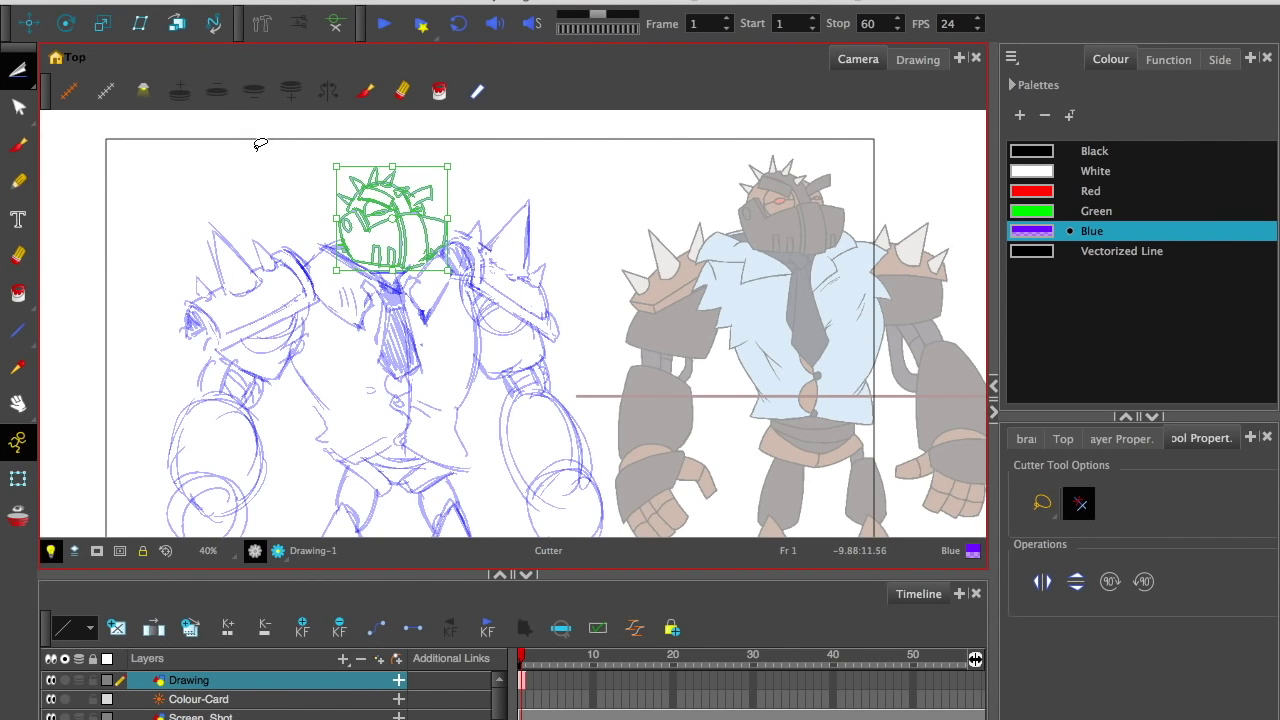
pyautogui.press('space')
pyautogui.moveTo(210, 328); pyautogui.dragTo(251, 278)
pyautogui.click(172, 298)
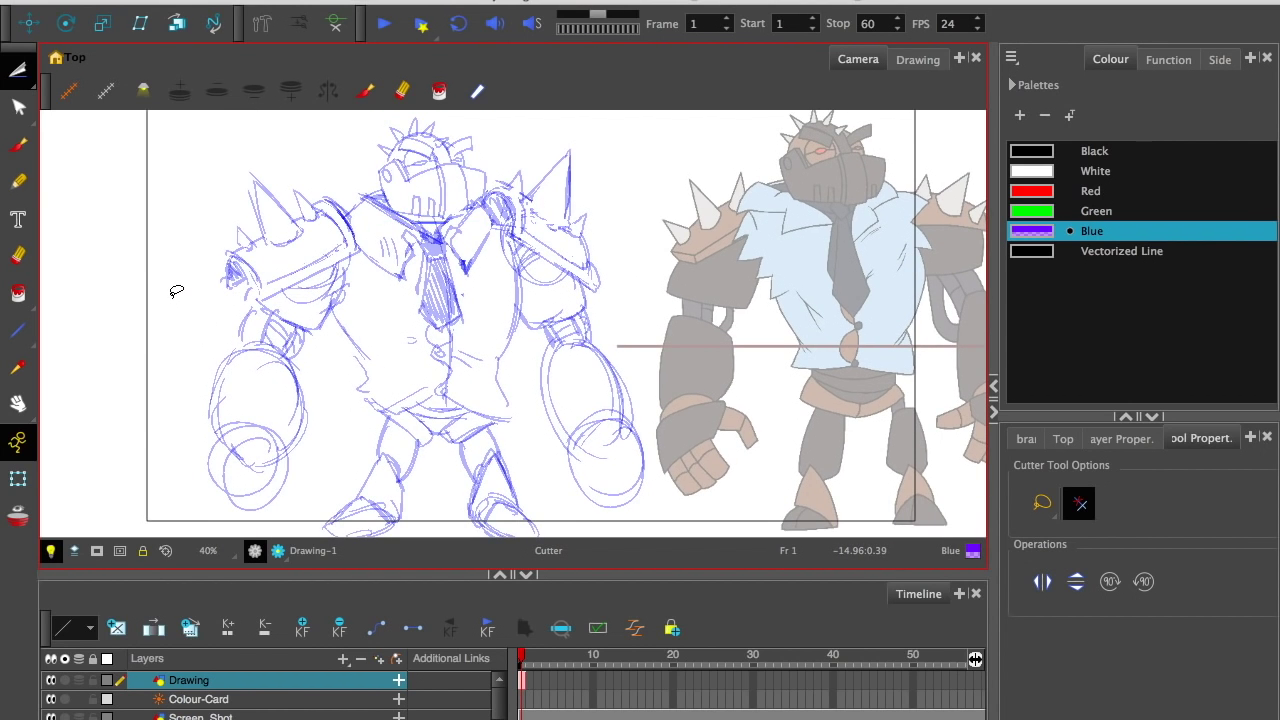
# Step: Lasso the whole left arm with the Cutter and move it closer to the torso
pyautogui.moveTo(196, 345); pyautogui.dragTo(142, 359)
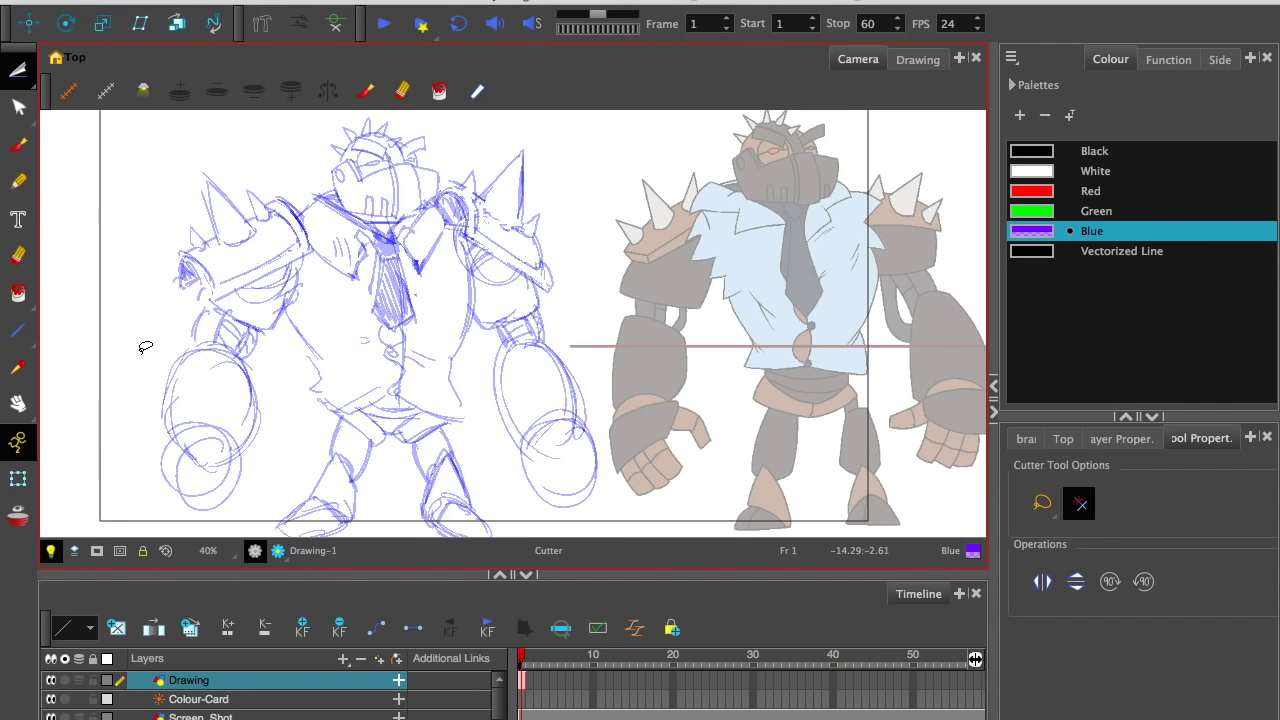
pyautogui.moveTo(142, 373); pyautogui.dragTo(158, 383)
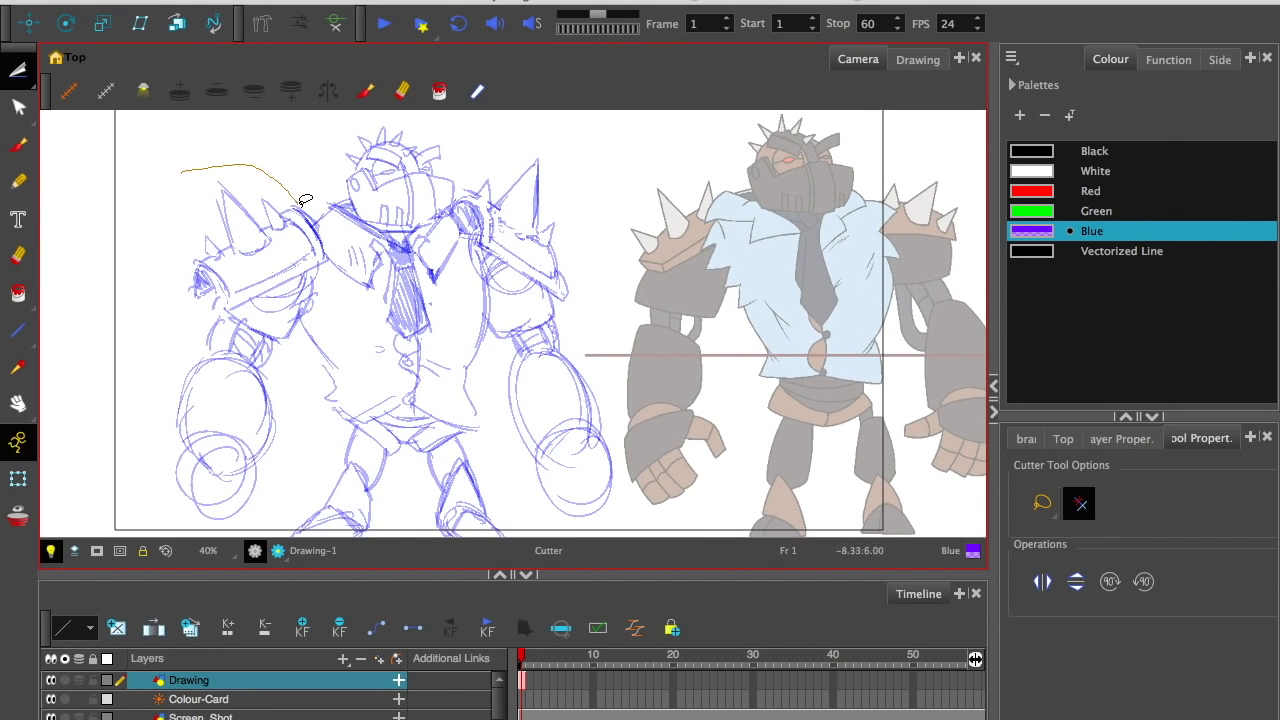
pyautogui.moveTo(304, 311)
pyautogui.mouseDown()
pyautogui.moveTo(262, 523)
pyautogui.moveTo(172, 180)
pyautogui.mouseUp()
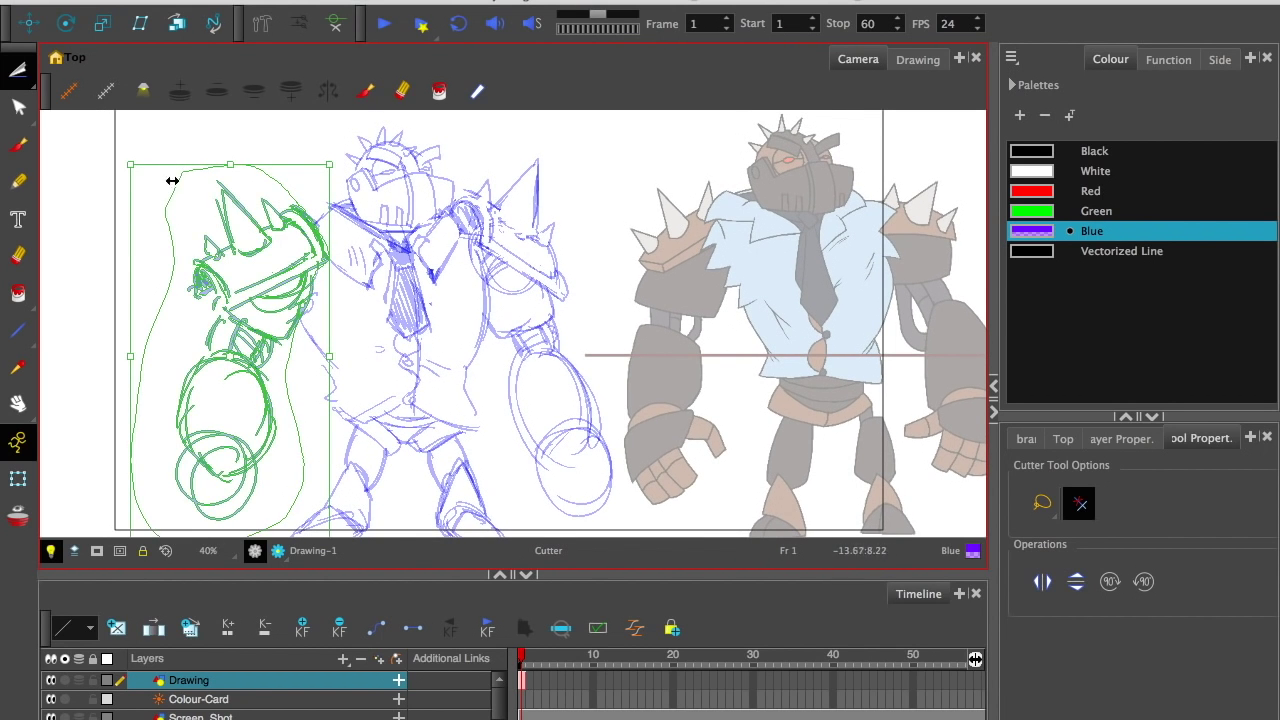
pyautogui.moveTo(211, 272); pyautogui.dragTo(225, 268)
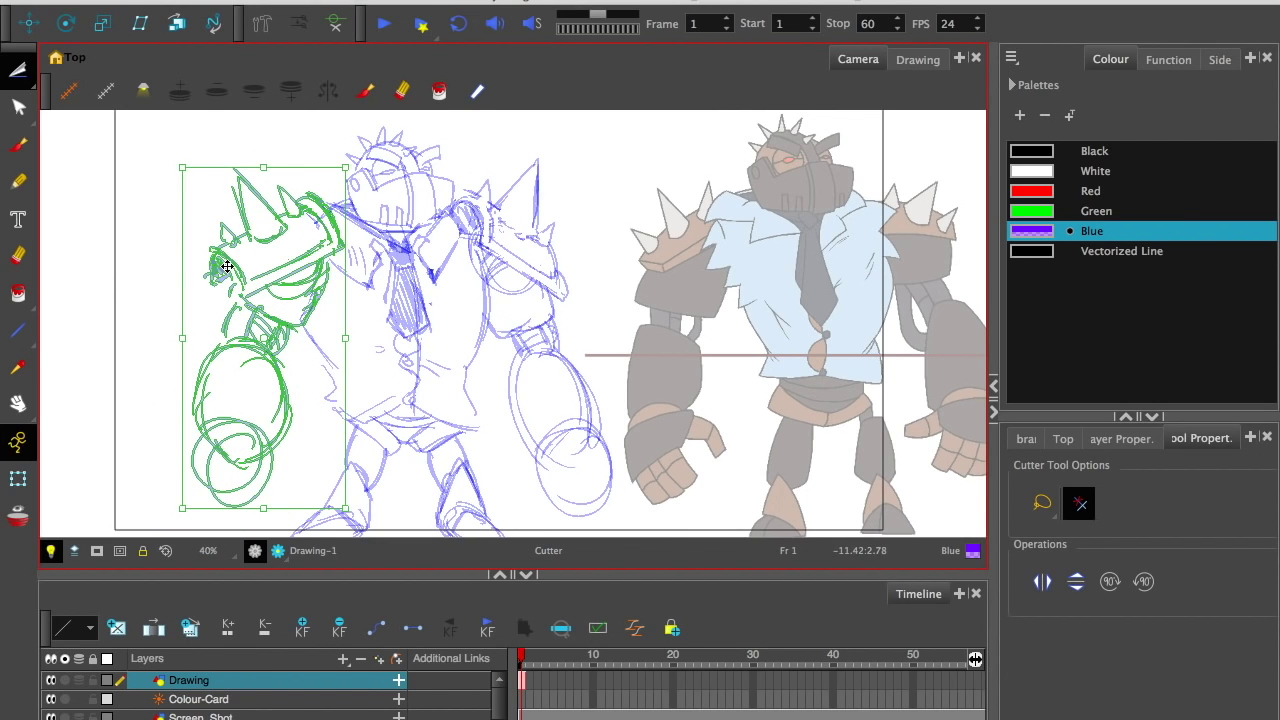
pyautogui.click(143, 289)
# Step: Redraw the shirt's tapered sides, waist notches and flared hem, erasing stray lines near the left waist
pyautogui.moveTo(171, 368); pyautogui.dragTo(177, 332)
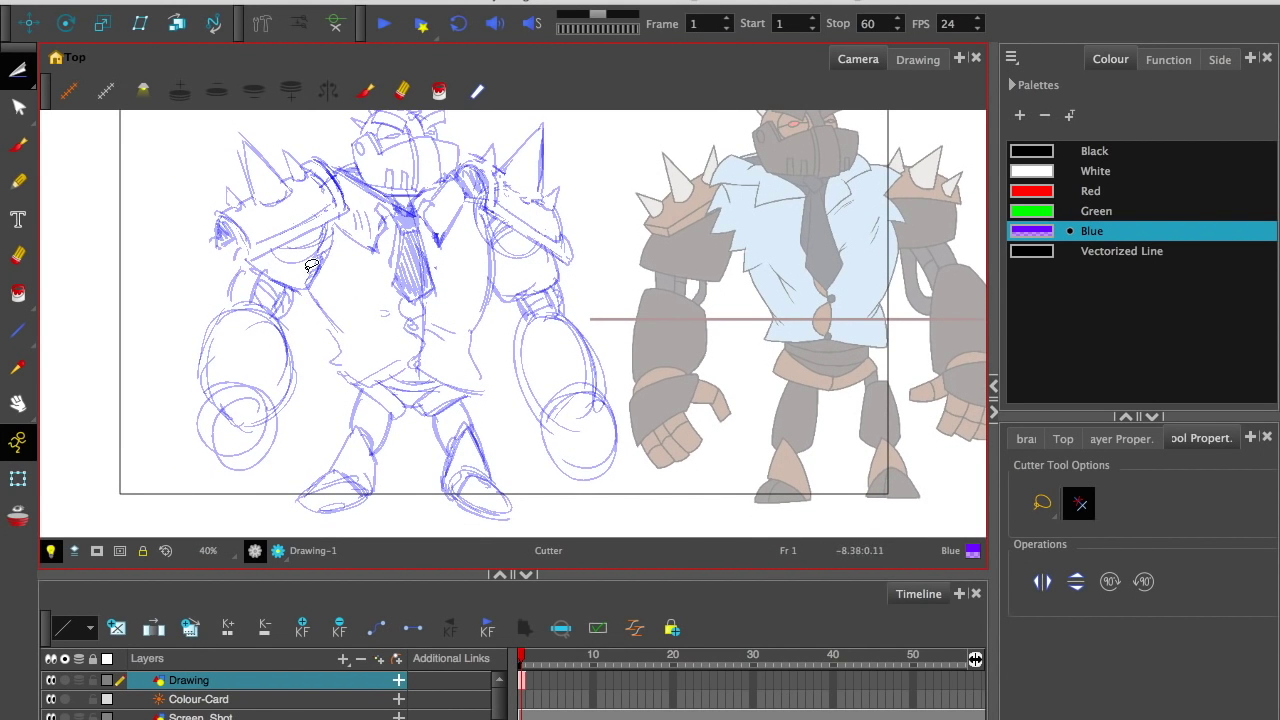
pyautogui.press('2')
pyautogui.moveTo(254, 334); pyautogui.dragTo(247, 363)
pyautogui.press('2')
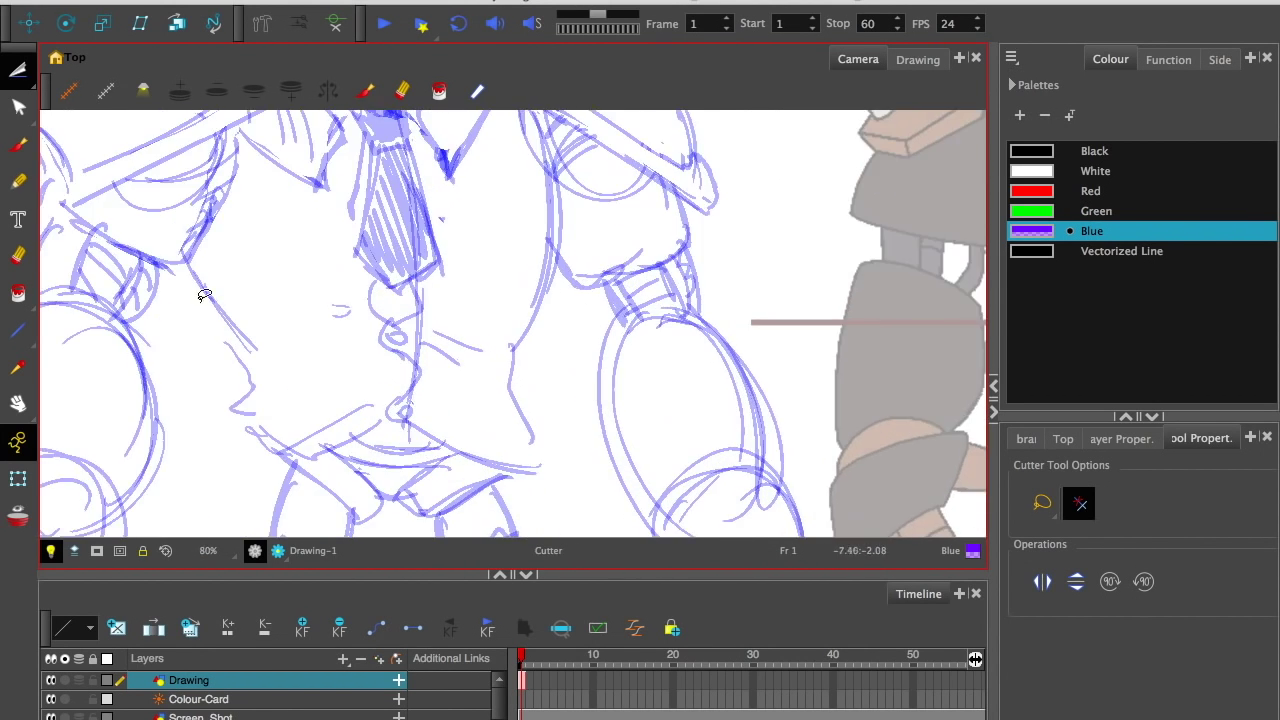
pyautogui.click(18, 144)
pyautogui.moveTo(200, 222)
pyautogui.mouseDown()
pyautogui.moveTo(282, 352)
pyautogui.moveTo(256, 435)
pyautogui.moveTo(263, 454)
pyautogui.mouseUp()
pyautogui.moveTo(418, 428)
pyautogui.mouseDown()
pyautogui.moveTo(546, 466)
pyautogui.moveTo(511, 345)
pyautogui.moveTo(549, 264)
pyautogui.mouseUp()
pyautogui.moveTo(270, 410)
pyautogui.mouseDown()
pyautogui.moveTo(296, 348)
pyautogui.moveTo(270, 406)
pyautogui.mouseUp()
pyautogui.moveTo(270, 406); pyautogui.dragTo(410, 353)
pyautogui.moveTo(267, 343); pyautogui.dragTo(315, 367)
pyautogui.click(18, 256)
pyautogui.moveTo(262, 226)
pyautogui.mouseDown()
pyautogui.moveTo(364, 403)
pyautogui.moveTo(350, 354)
pyautogui.mouseUp()
pyautogui.click(18, 145)
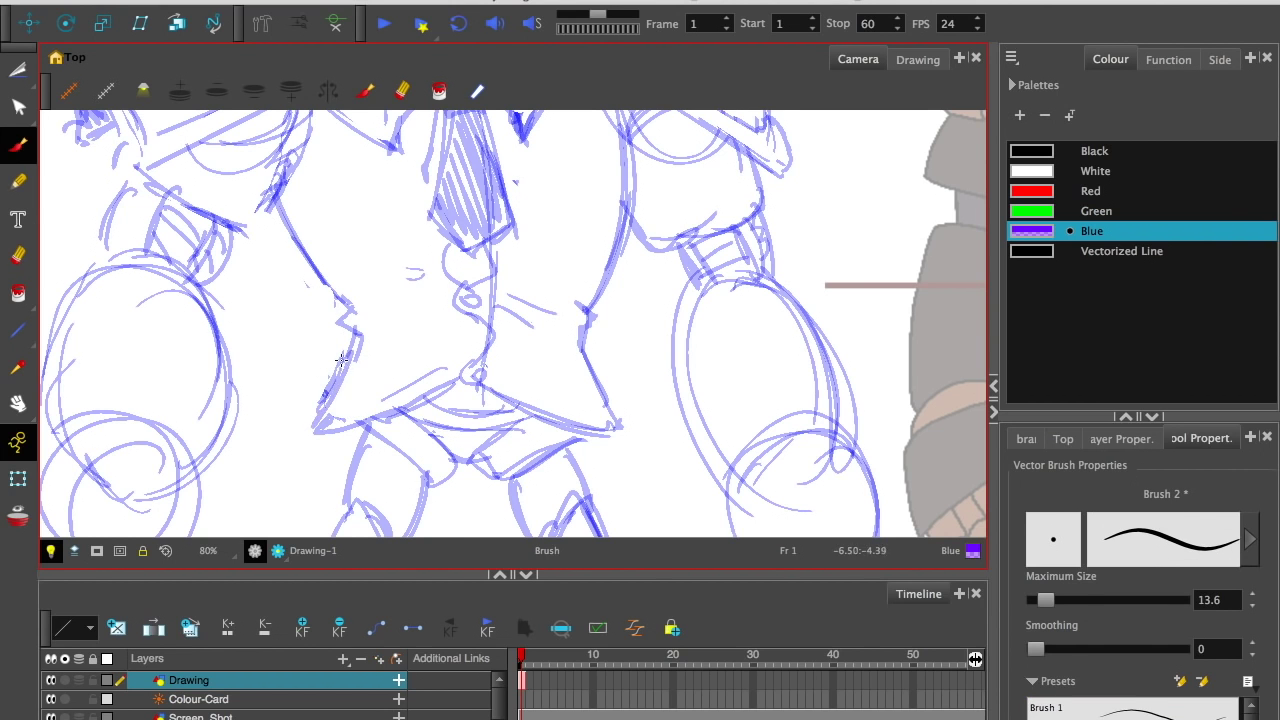
# Step: Reduce the eraser size to 23.2 and erase both collar flaps and the shoulder lines beside the neck
pyautogui.press('1')
pyautogui.press('1')
pyautogui.press('2')
pyautogui.press('2')
pyautogui.press('2')
pyautogui.moveTo(250, 130); pyautogui.dragTo(389, 345)
pyautogui.click(18, 256)
pyautogui.moveTo(1083, 601); pyautogui.dragTo(1052, 601)
pyautogui.moveTo(404, 314); pyautogui.dragTo(462, 372)
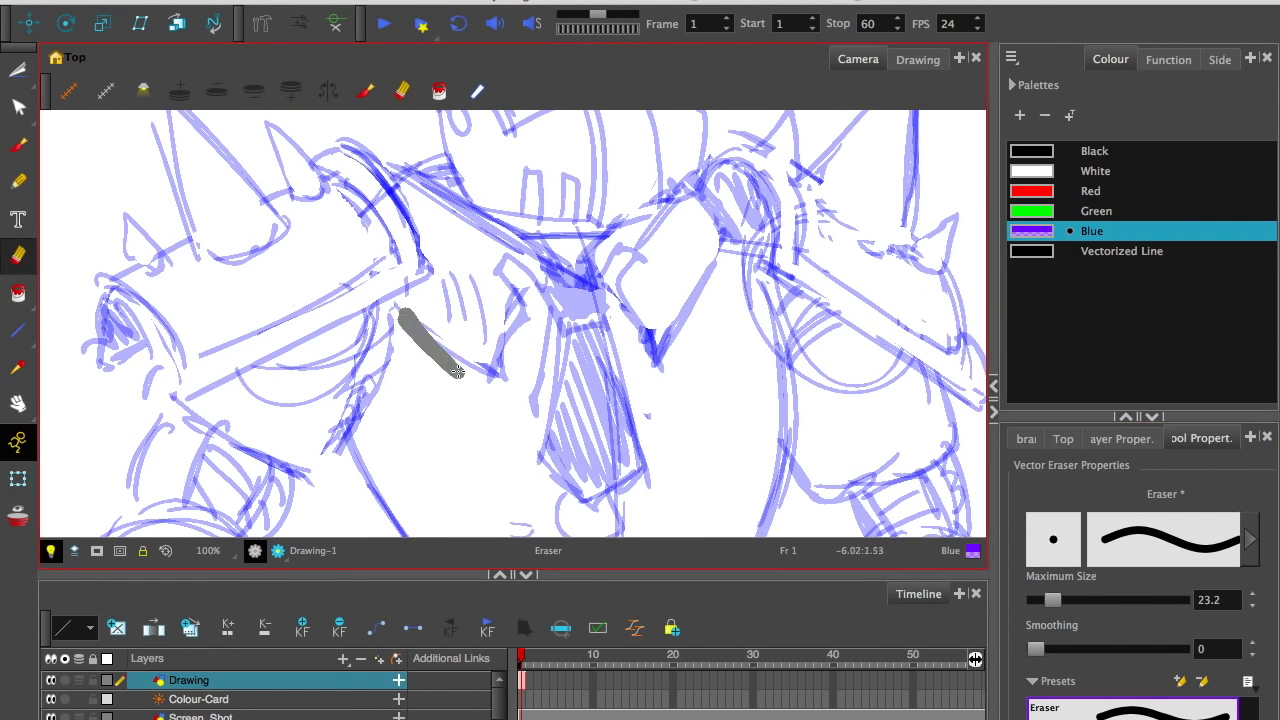
pyautogui.moveTo(520, 254)
pyautogui.mouseDown()
pyautogui.moveTo(474, 273)
pyautogui.moveTo(434, 325)
pyautogui.moveTo(433, 377)
pyautogui.mouseUp()
pyautogui.moveTo(530, 332)
pyautogui.mouseDown()
pyautogui.moveTo(402, 253)
pyautogui.moveTo(440, 300)
pyautogui.mouseUp()
pyautogui.moveTo(424, 290); pyautogui.dragTo(348, 355)
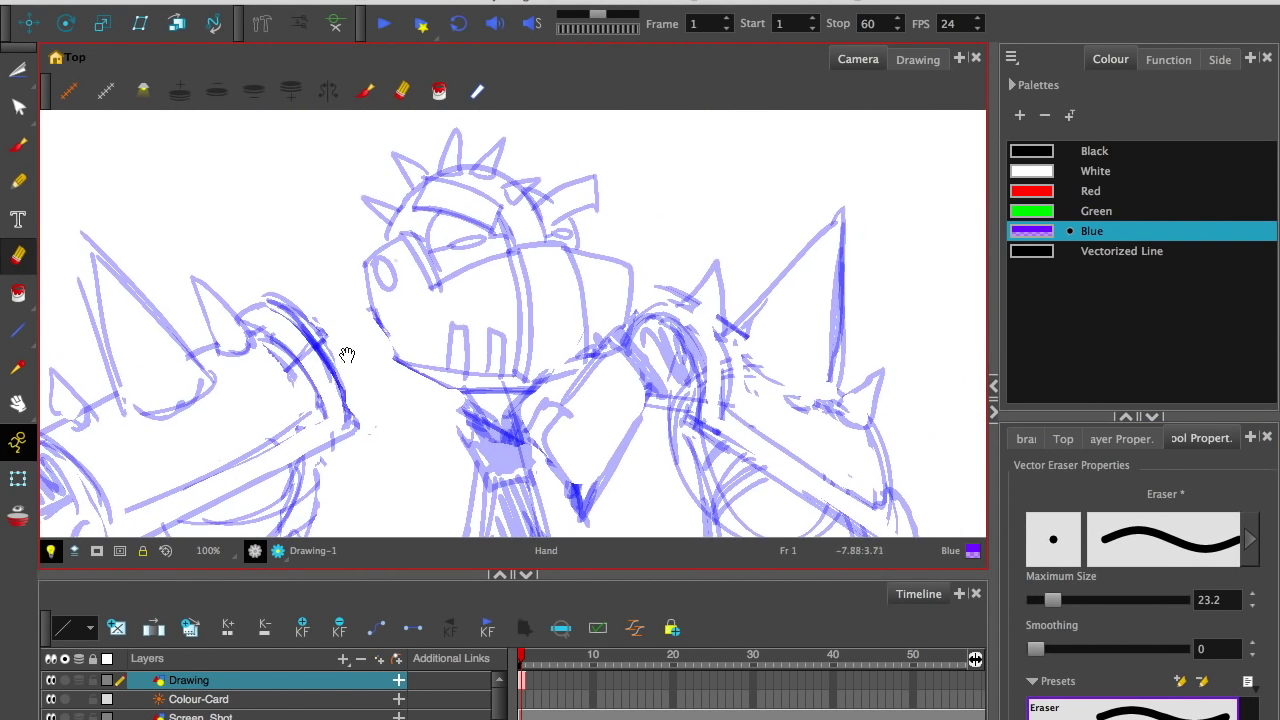
pyautogui.moveTo(662, 294)
pyautogui.mouseDown()
pyautogui.moveTo(598, 394)
pyautogui.moveTo(585, 505)
pyautogui.moveTo(563, 409)
pyautogui.mouseUp()
# Step: Draw new shoulder lines linking both sides of the head to the shoulder pads
pyautogui.hotkey('alt', 'b')
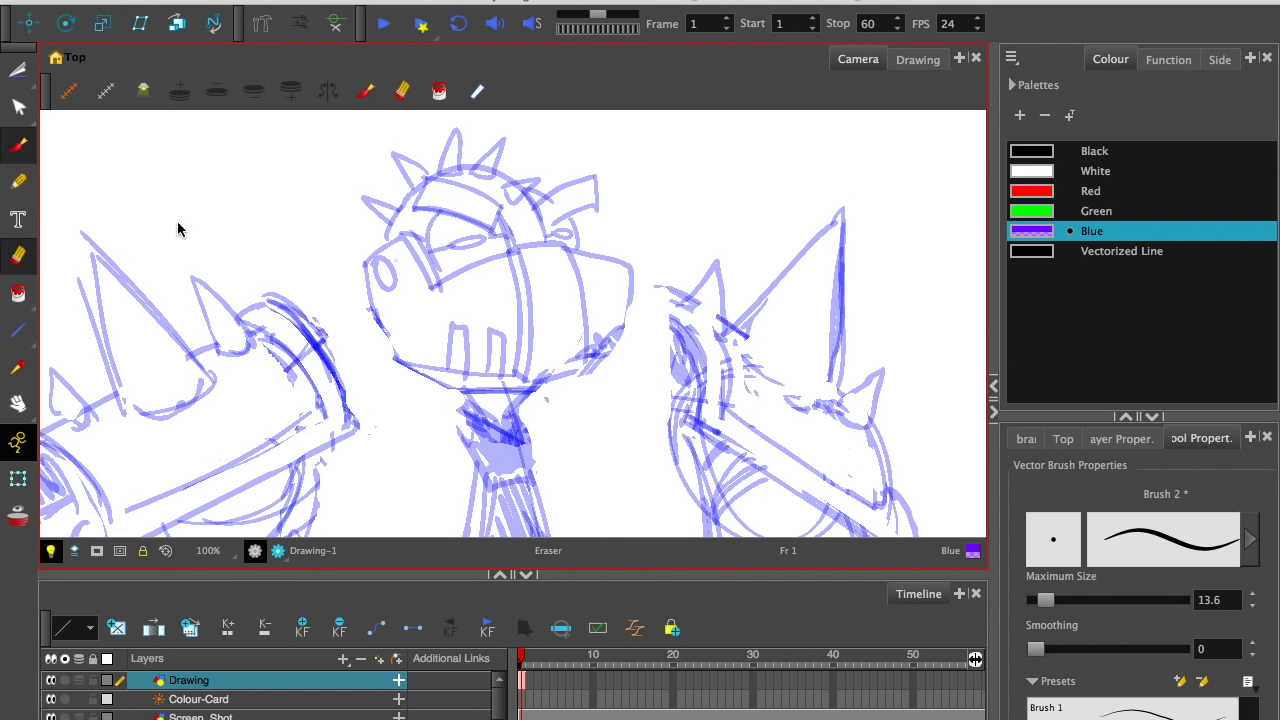
pyautogui.moveTo(337, 330); pyautogui.dragTo(380, 325)
pyautogui.moveTo(625, 329); pyautogui.dragTo(686, 362)
pyautogui.moveTo(632, 333); pyautogui.dragTo(684, 360)
pyautogui.moveTo(656, 315); pyautogui.dragTo(678, 348)
pyautogui.press('1')
pyautogui.press('1')
pyautogui.moveTo(417, 354); pyautogui.dragTo(435, 312)
pyautogui.press('2')
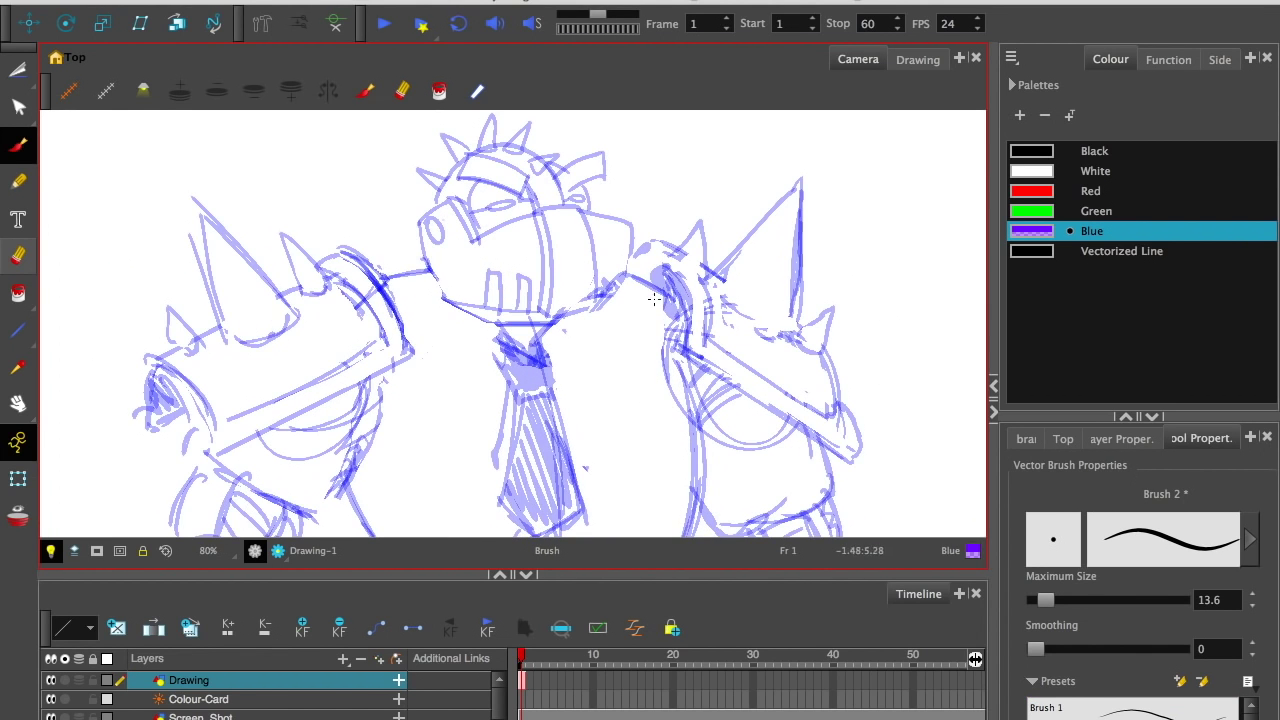
# Step: Reinforce the inner contour of the right shoulder joint with short brush strokes
pyautogui.moveTo(645, 281); pyautogui.dragTo(689, 339)
pyautogui.press('1')
pyautogui.press('1')
pyautogui.press('1')
pyautogui.press('2')
pyautogui.press('2')
pyautogui.press('2')
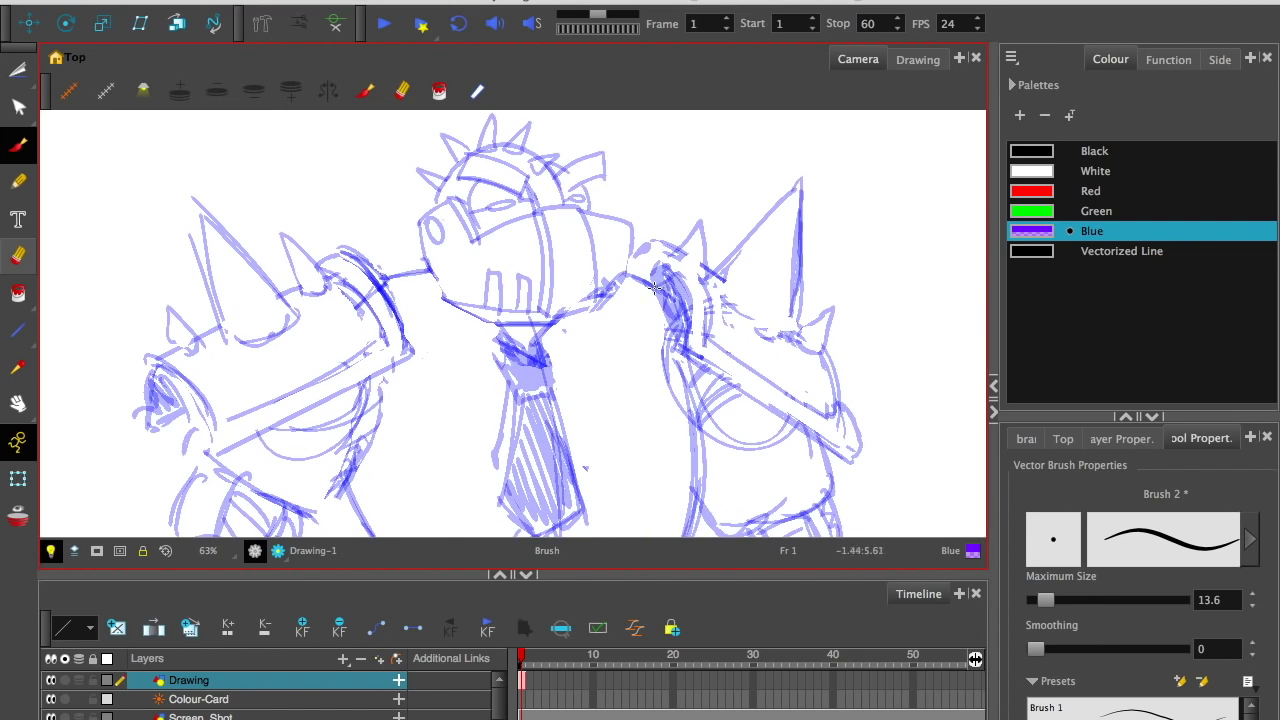
pyautogui.moveTo(638, 279); pyautogui.dragTo(692, 386)
pyautogui.moveTo(629, 275)
pyautogui.mouseDown()
pyautogui.moveTo(664, 258)
pyautogui.moveTo(704, 364)
pyautogui.moveTo(652, 312)
pyautogui.moveTo(690, 359)
pyautogui.moveTo(686, 380)
pyautogui.moveTo(644, 300)
pyautogui.mouseUp()
# Step: Erase part of the right shoulder joint's hatching and redraw its curved rim
pyautogui.hotkey('alt', 'e')
pyautogui.moveTo(660, 325); pyautogui.dragTo(676, 342)
pyautogui.scroll(2, 637, 267)
pyautogui.moveTo(637, 267); pyautogui.dragTo(412, 317)
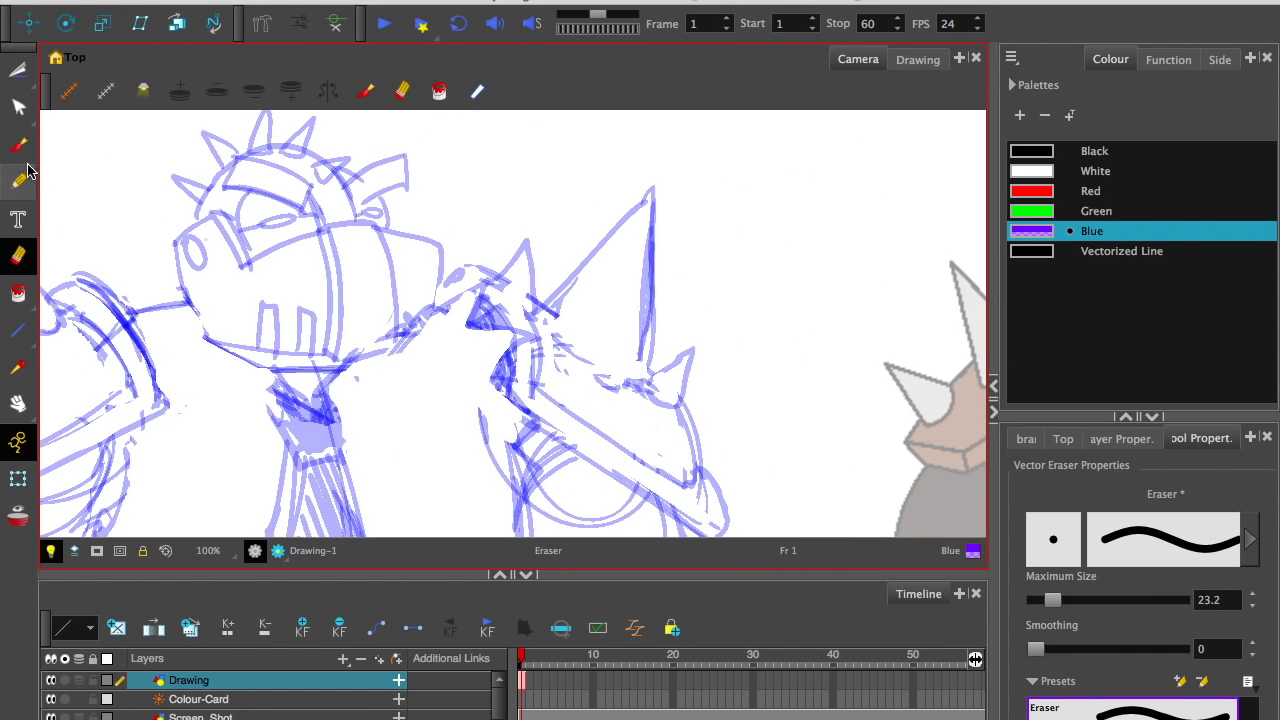
pyautogui.hotkey('alt', 'b')
pyautogui.moveTo(492, 279); pyautogui.dragTo(533, 389)
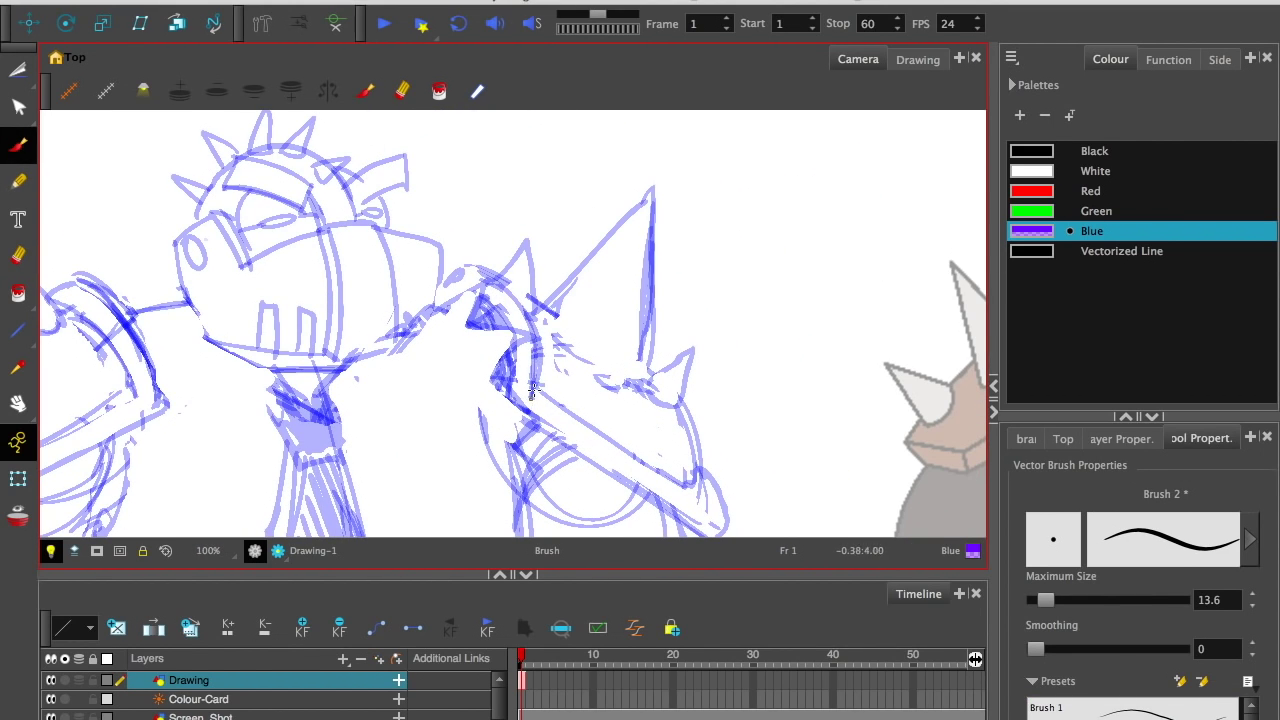
# Step: Add short rough strokes across the rim of the right shoulder joint and down to the armpit
pyautogui.scroll(-1, 489, 285)
pyautogui.moveTo(479, 289); pyautogui.dragTo(575, 398)
pyautogui.scroll(2, 557, 344)
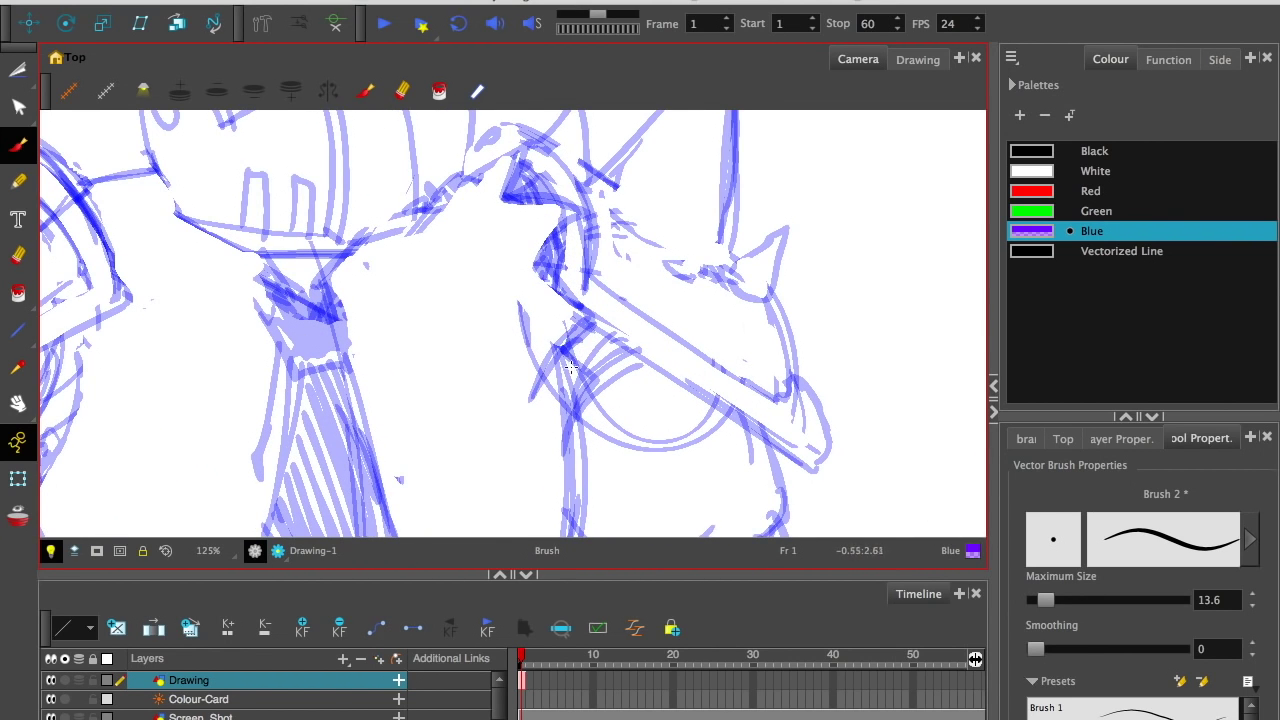
pyautogui.scroll(-2, 255, 236)
pyautogui.press('1')
pyautogui.press('2')
pyautogui.press('2')
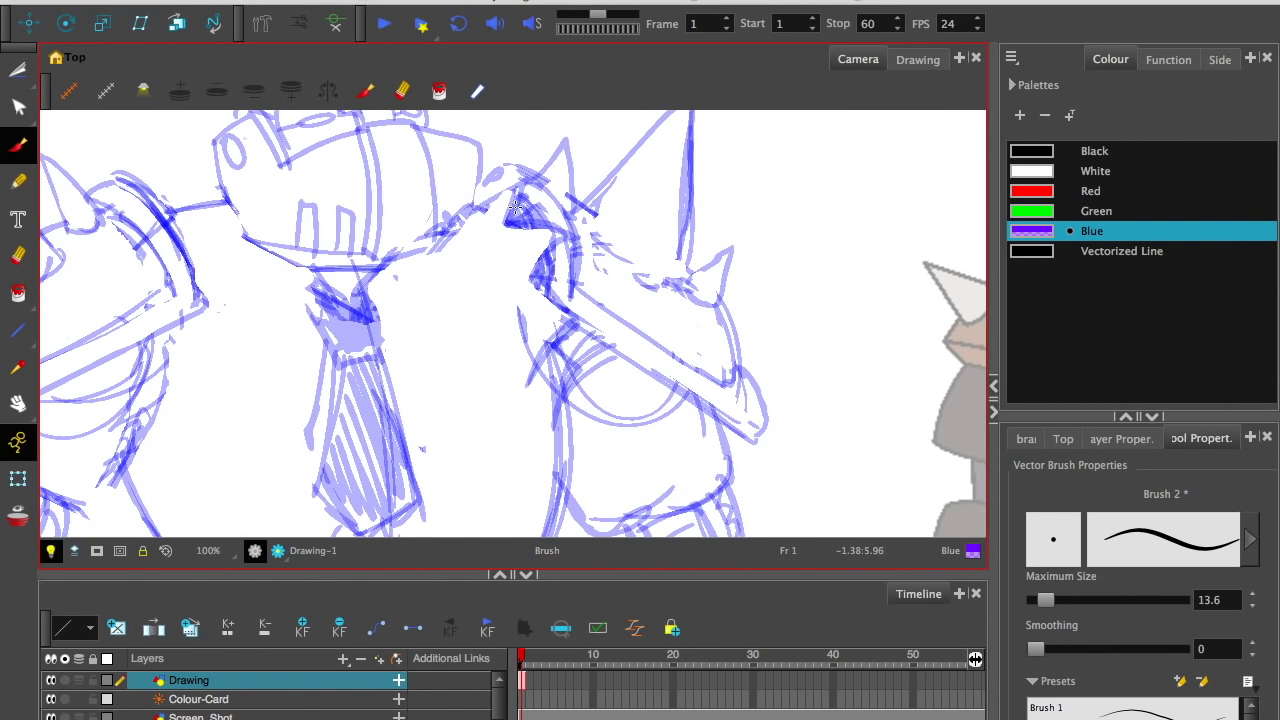
pyautogui.moveTo(502, 188)
pyautogui.mouseDown()
pyautogui.moveTo(592, 181)
pyautogui.moveTo(562, 204)
pyautogui.moveTo(566, 250)
pyautogui.moveTo(536, 262)
pyautogui.moveTo(572, 402)
pyautogui.mouseUp()
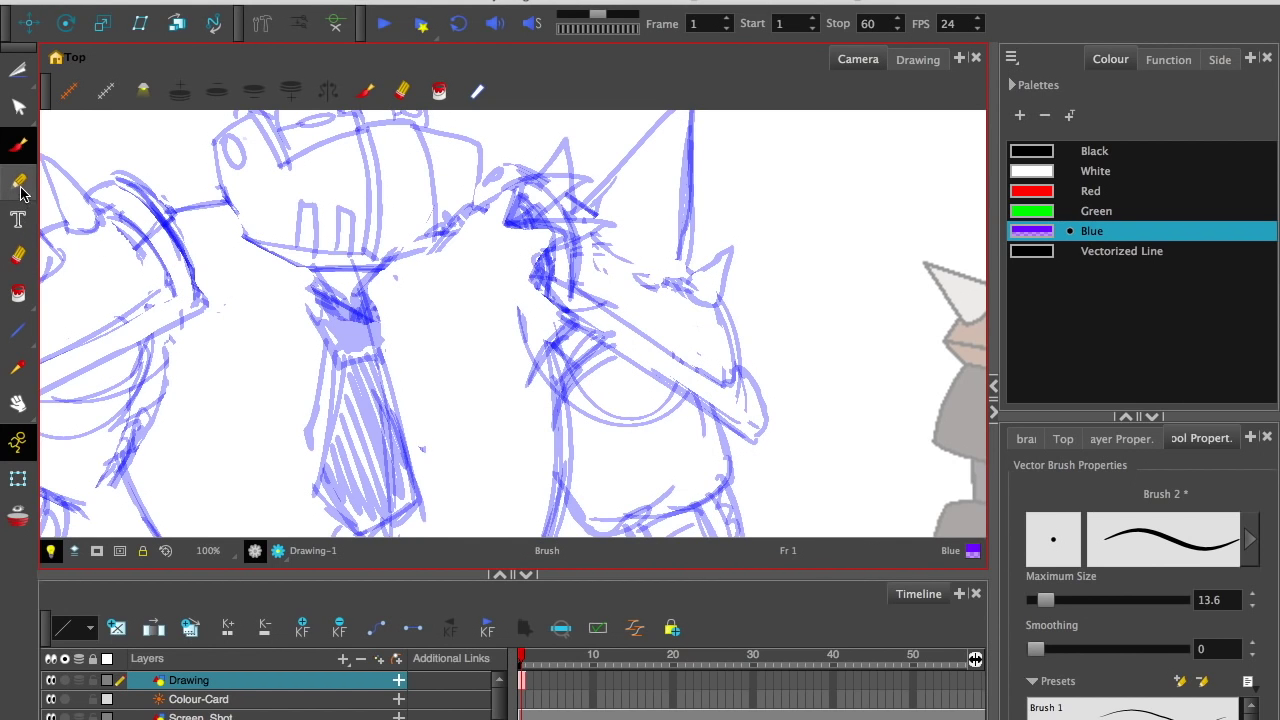
# Step: Erase excess hatching at the right shoulder joint and armpit, and redraw the joint's inner contour down to the arm
pyautogui.click(18, 255)
pyautogui.moveTo(540, 185); pyautogui.dragTo(510, 215)
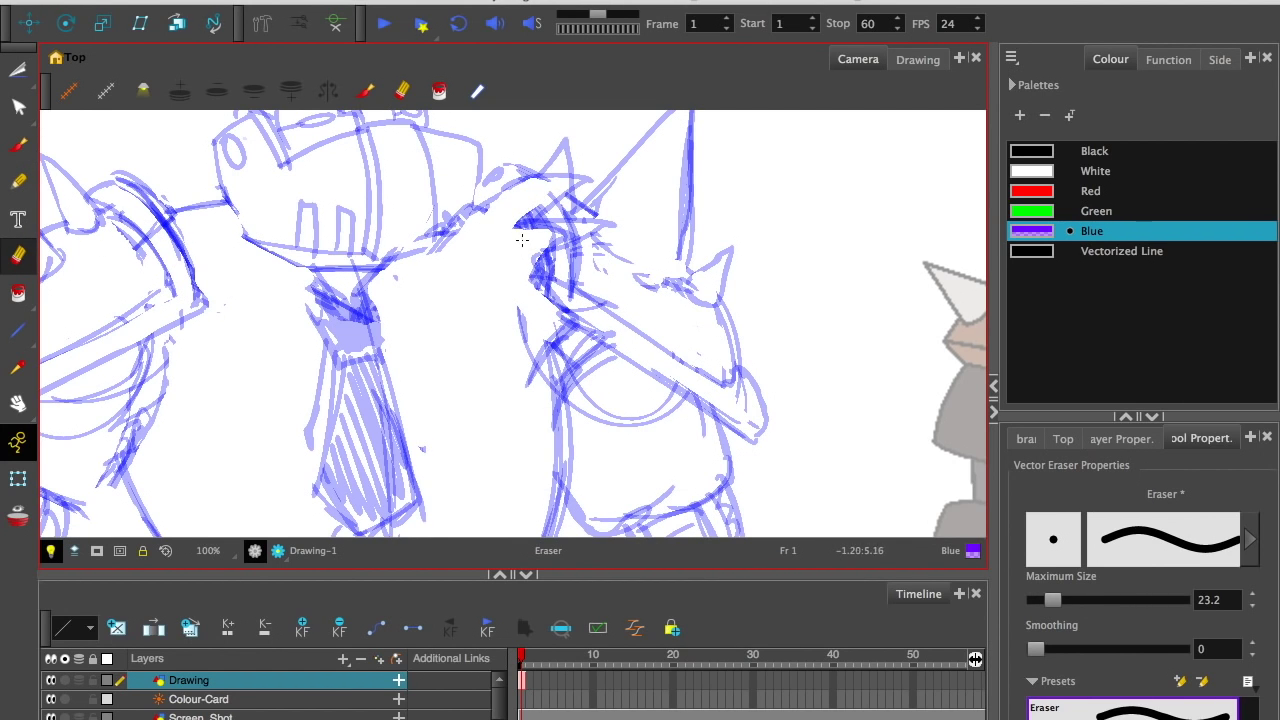
pyautogui.moveTo(512, 229)
pyautogui.mouseDown()
pyautogui.moveTo(583, 228)
pyautogui.moveTo(527, 270)
pyautogui.mouseUp()
pyautogui.moveTo(566, 330)
pyautogui.mouseDown()
pyautogui.moveTo(510, 290)
pyautogui.moveTo(525, 375)
pyautogui.mouseUp()
pyautogui.click(18, 145)
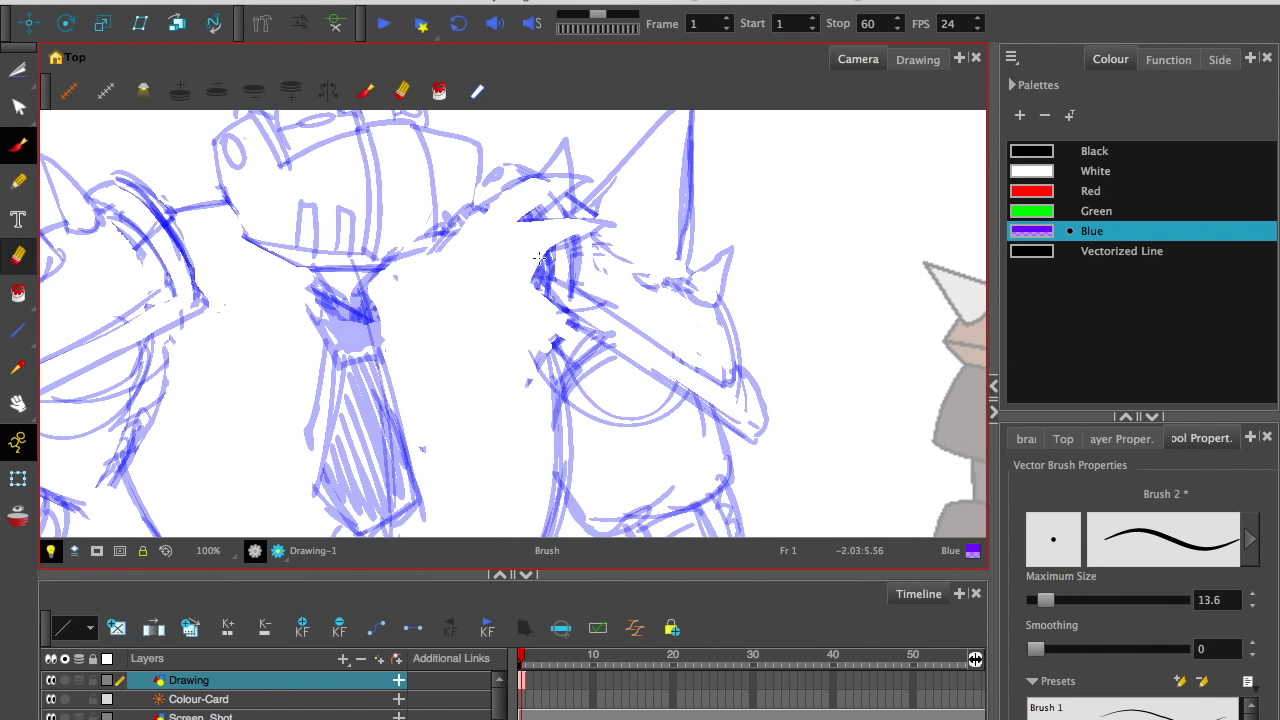
pyautogui.moveTo(543, 250); pyautogui.dragTo(604, 334)
# Step: Erase the overlapping lines at the left armpit, just below the shoulder pad's lower edge
pyautogui.press('1')
pyautogui.press('1')
pyautogui.press('1')
pyautogui.press('2')
pyautogui.press('space')
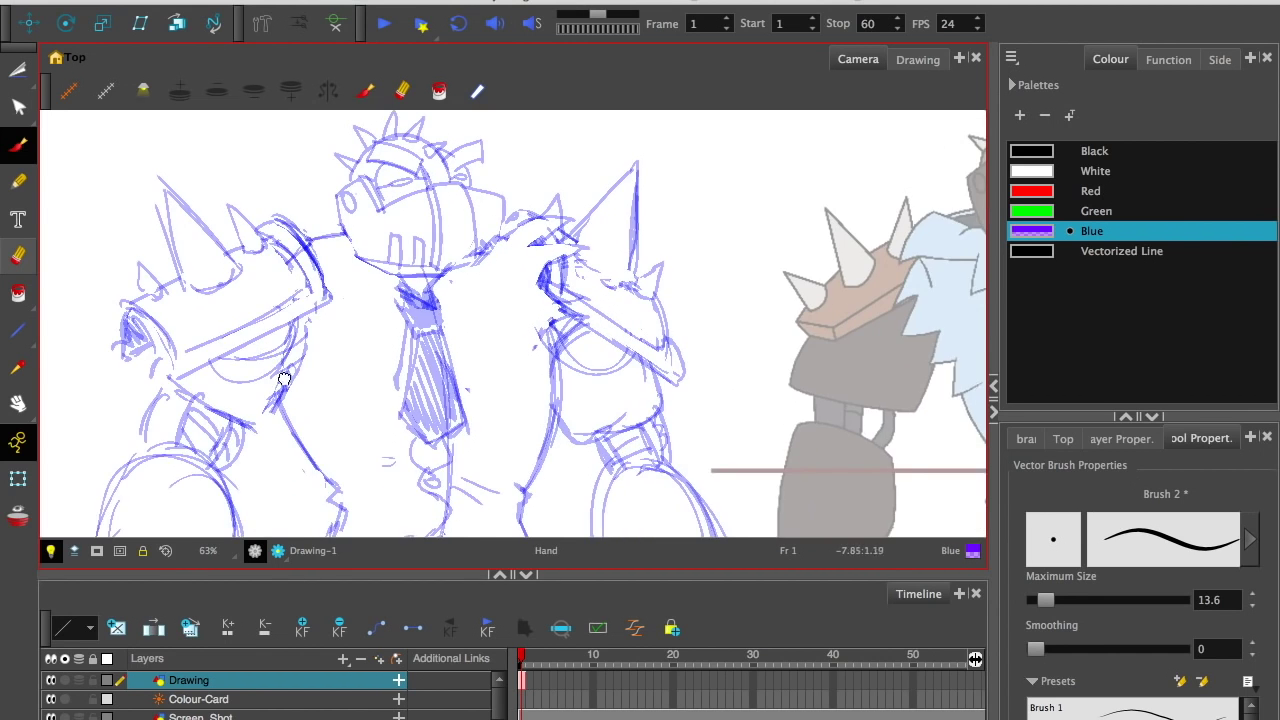
pyautogui.scroll(2, 300, 340)
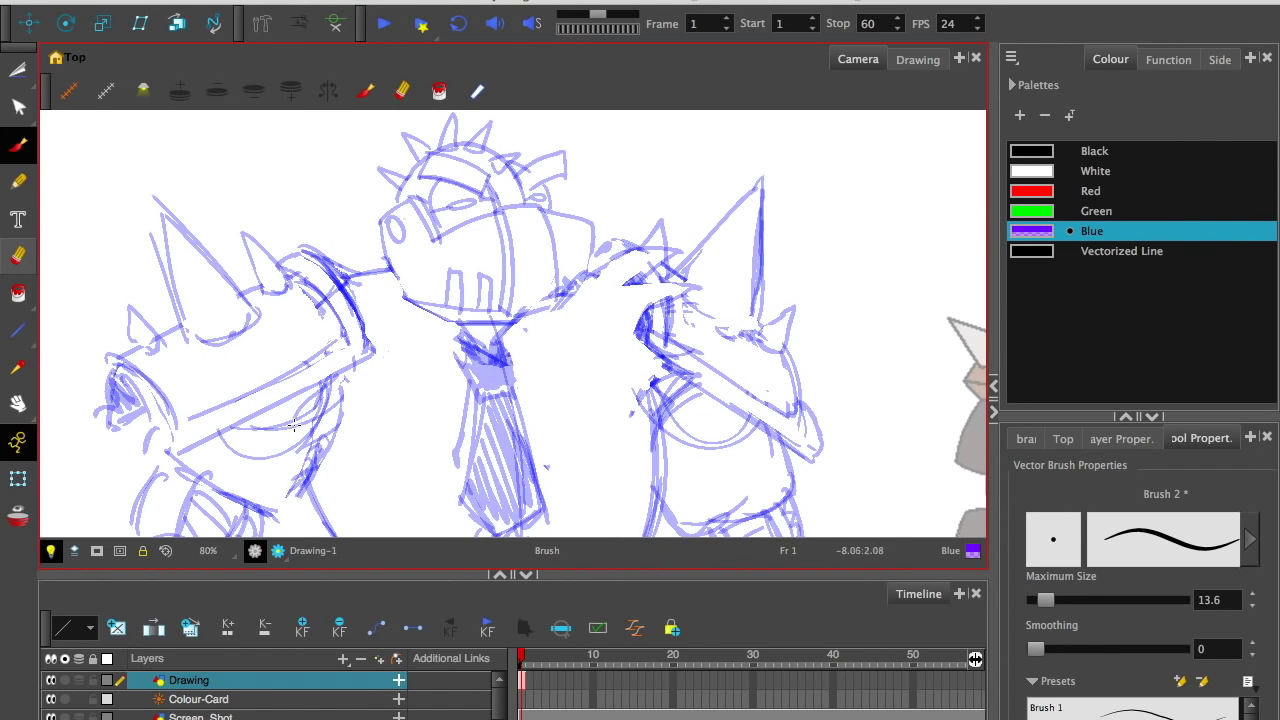
pyautogui.press('space')
pyautogui.moveTo(289, 351)
pyautogui.mouseDown()
pyautogui.moveTo(388, 329)
pyautogui.moveTo(449, 297)
pyautogui.mouseUp()
pyautogui.press('2')
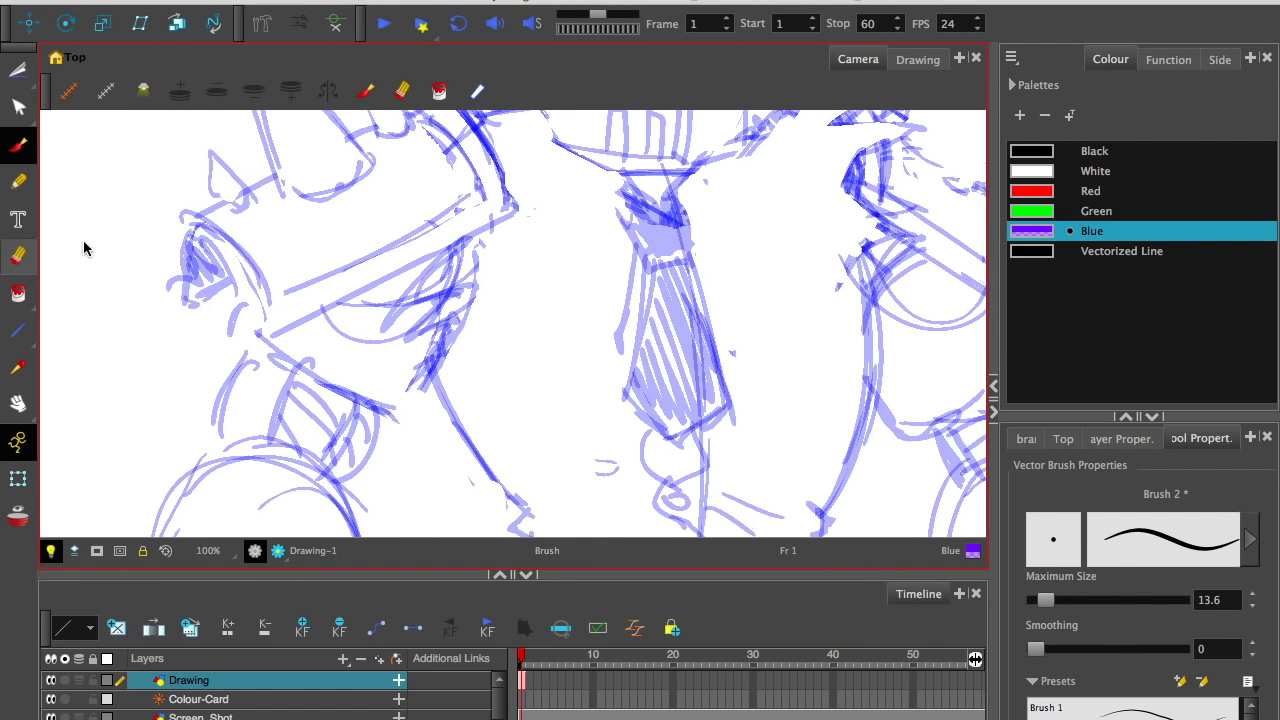
pyautogui.click(18, 255)
pyautogui.moveTo(478, 238)
pyautogui.mouseDown()
pyautogui.moveTo(434, 272)
pyautogui.moveTo(447, 282)
pyautogui.moveTo(467, 265)
pyautogui.moveTo(439, 273)
pyautogui.moveTo(455, 300)
pyautogui.mouseUp()
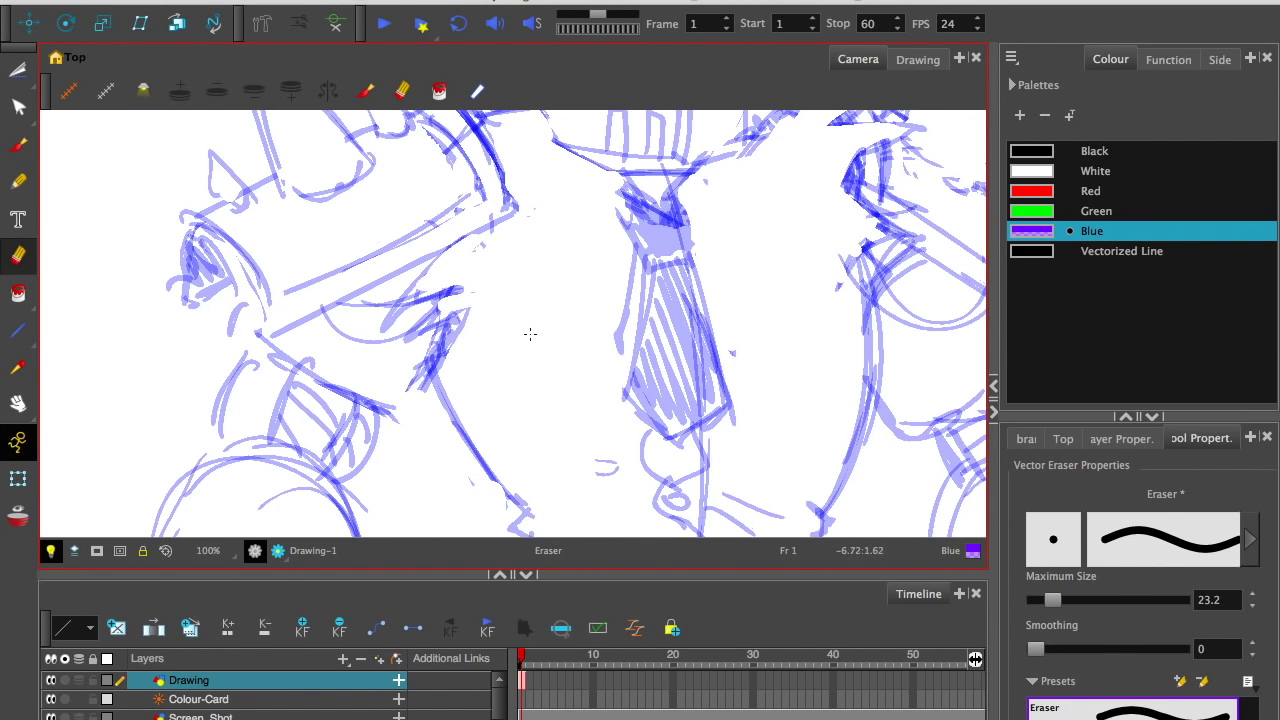
pyautogui.moveTo(468, 256); pyautogui.dragTo(480, 248)
# Step: Cut out the tie with a lasso selection and nudge it slightly to the right beneath the chin
pyautogui.scroll(-2, 240, 290)
pyautogui.press('1')
pyautogui.press('space')
pyautogui.moveTo(131, 216); pyautogui.dragTo(177, 160)
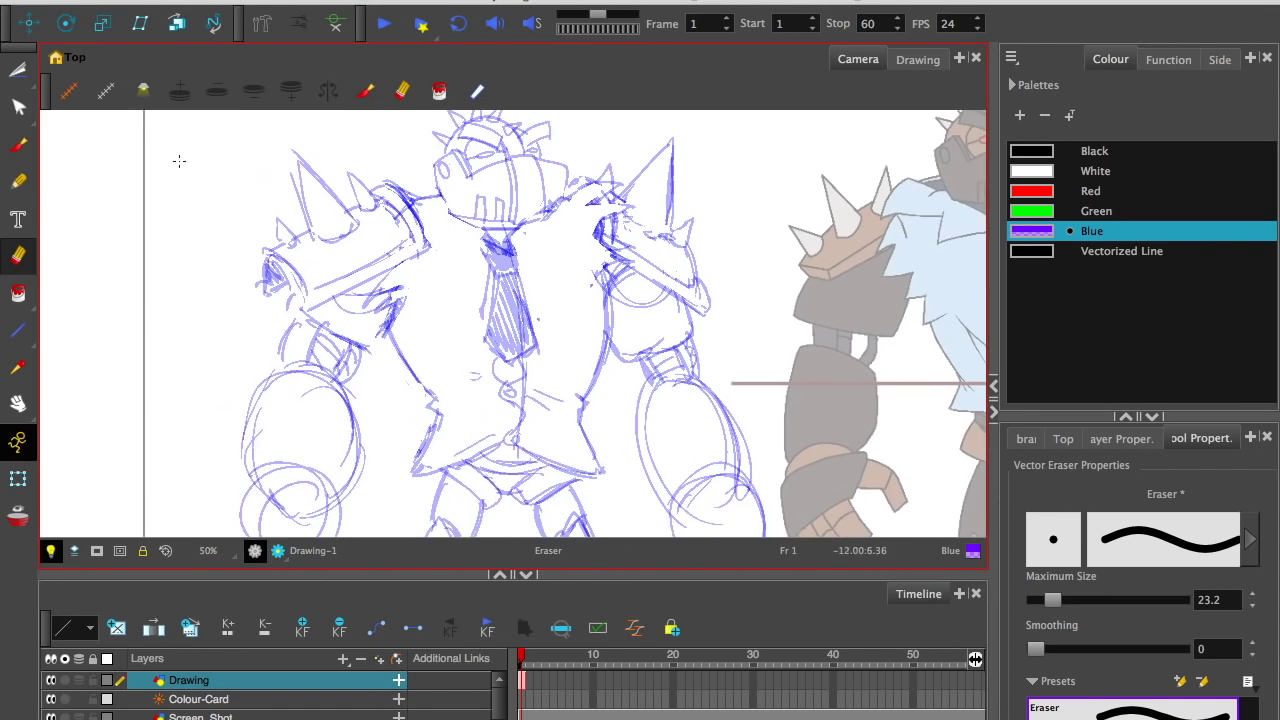
pyautogui.press('2')
pyautogui.click(19, 72)
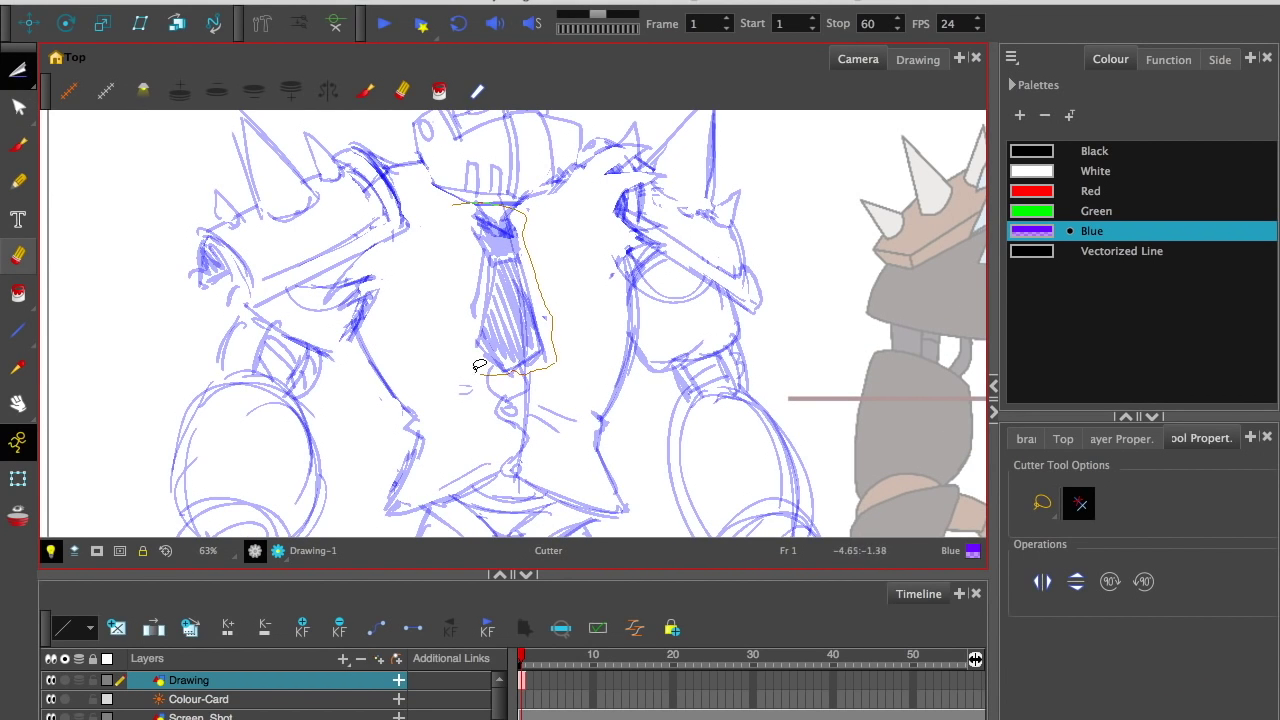
pyautogui.moveTo(478, 366); pyautogui.dragTo(426, 185)
pyautogui.press('Right')
pyautogui.press('Right')
pyautogui.press('Right')
pyautogui.press('Right')
pyautogui.press('Right')
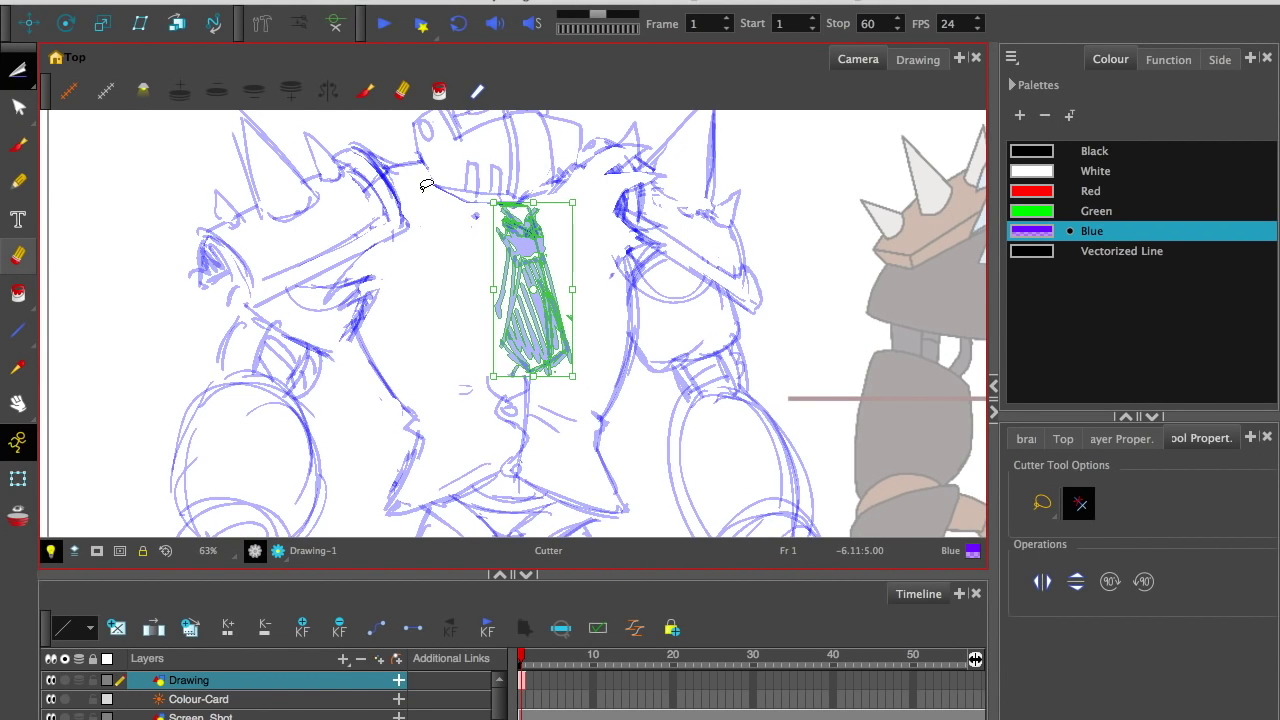
pyautogui.press('Left')
pyautogui.click(433, 301)
# Step: Draw the left shirt collar flap with the brush, running from the jaw and shoulder down beside the tie knot
pyautogui.press('space')
pyautogui.moveTo(430, 304); pyautogui.dragTo(425, 370)
pyautogui.press('2')
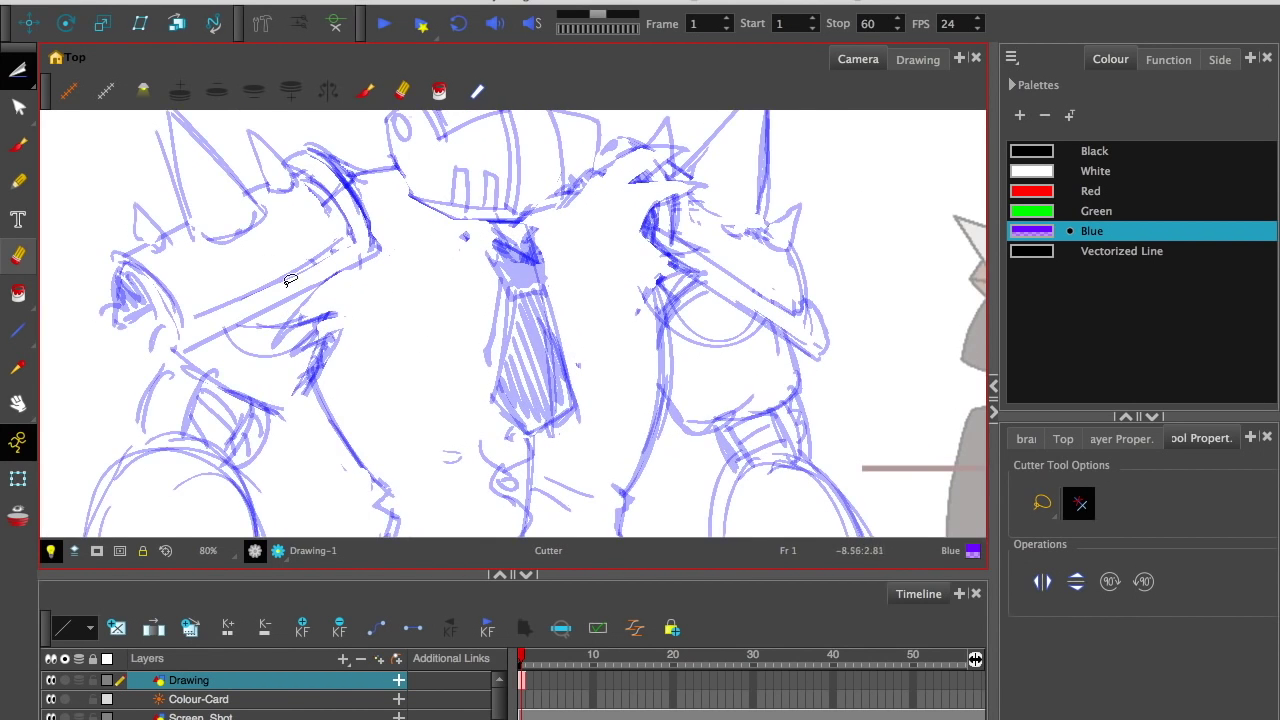
pyautogui.press('2')
pyautogui.hotkey('alt', 'b')
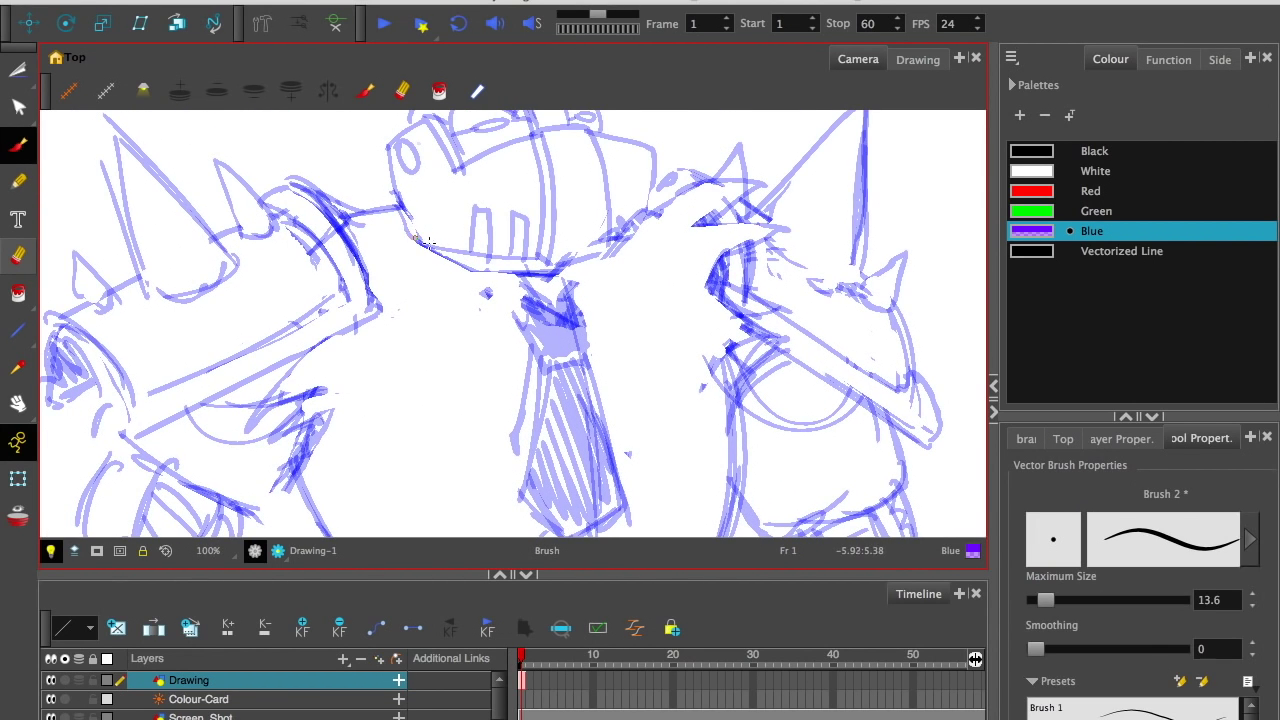
pyautogui.moveTo(427, 242)
pyautogui.mouseDown()
pyautogui.moveTo(467, 284)
pyautogui.moveTo(500, 283)
pyautogui.mouseUp()
pyautogui.moveTo(347, 212); pyautogui.dragTo(464, 352)
pyautogui.moveTo(367, 239); pyautogui.dragTo(487, 359)
pyautogui.moveTo(352, 192)
pyautogui.mouseDown()
pyautogui.moveTo(380, 192)
pyautogui.moveTo(499, 303)
pyautogui.mouseUp()
pyautogui.moveTo(384, 188); pyautogui.dragTo(505, 311)
# Step: Draw the matching right collar flap between the jaw and the right shoulder, ending beside the tie
pyautogui.press('space')
pyautogui.press('2')
pyautogui.moveTo(356, 241)
pyautogui.mouseDown()
pyautogui.moveTo(437, 307)
pyautogui.moveTo(180, 184)
pyautogui.mouseUp()
pyautogui.press('1')
pyautogui.press('1')
pyautogui.press('space')
pyautogui.press('2')
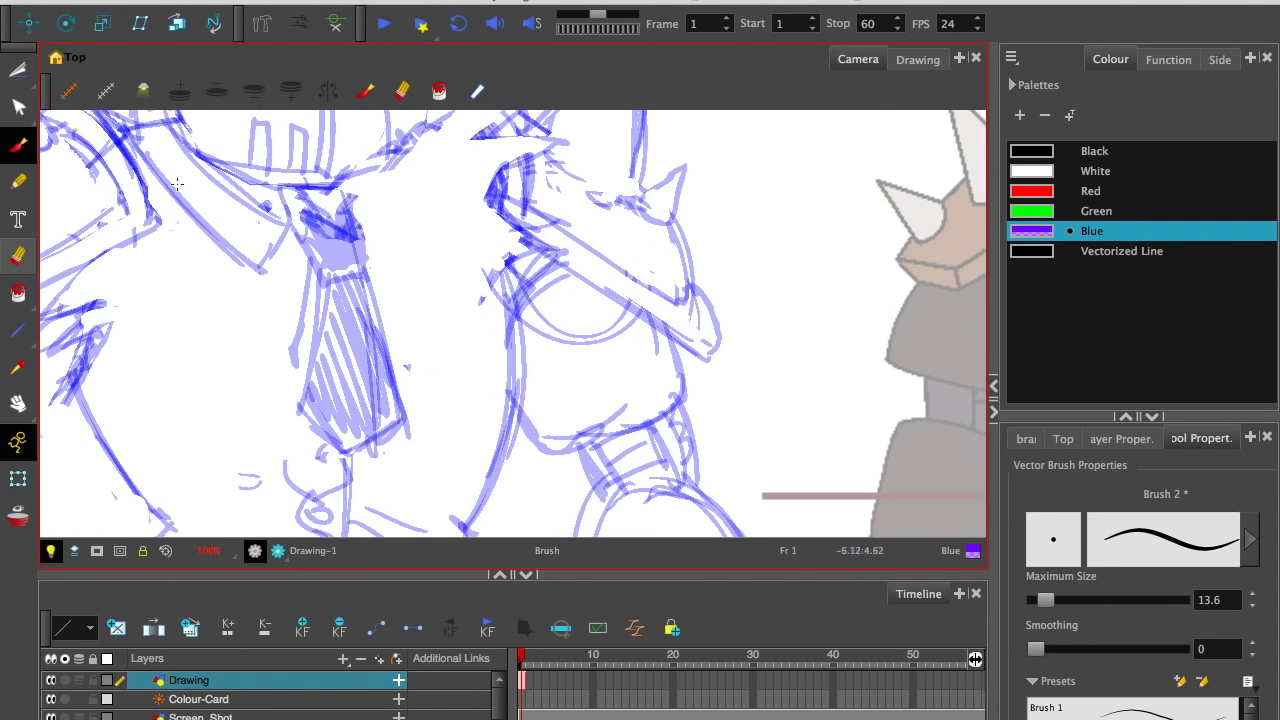
pyautogui.moveTo(346, 206); pyautogui.dragTo(516, 399)
# Step: Add short fold strokes along the left side of the shirt below the armpit
pyautogui.press('space')
pyautogui.moveTo(536, 260)
pyautogui.mouseDown()
pyautogui.moveTo(492, 416)
pyautogui.moveTo(542, 258)
pyautogui.mouseUp()
pyautogui.press('1')
pyautogui.press('1')
pyautogui.moveTo(480, 420); pyautogui.dragTo(492, 210)
pyautogui.press('1')
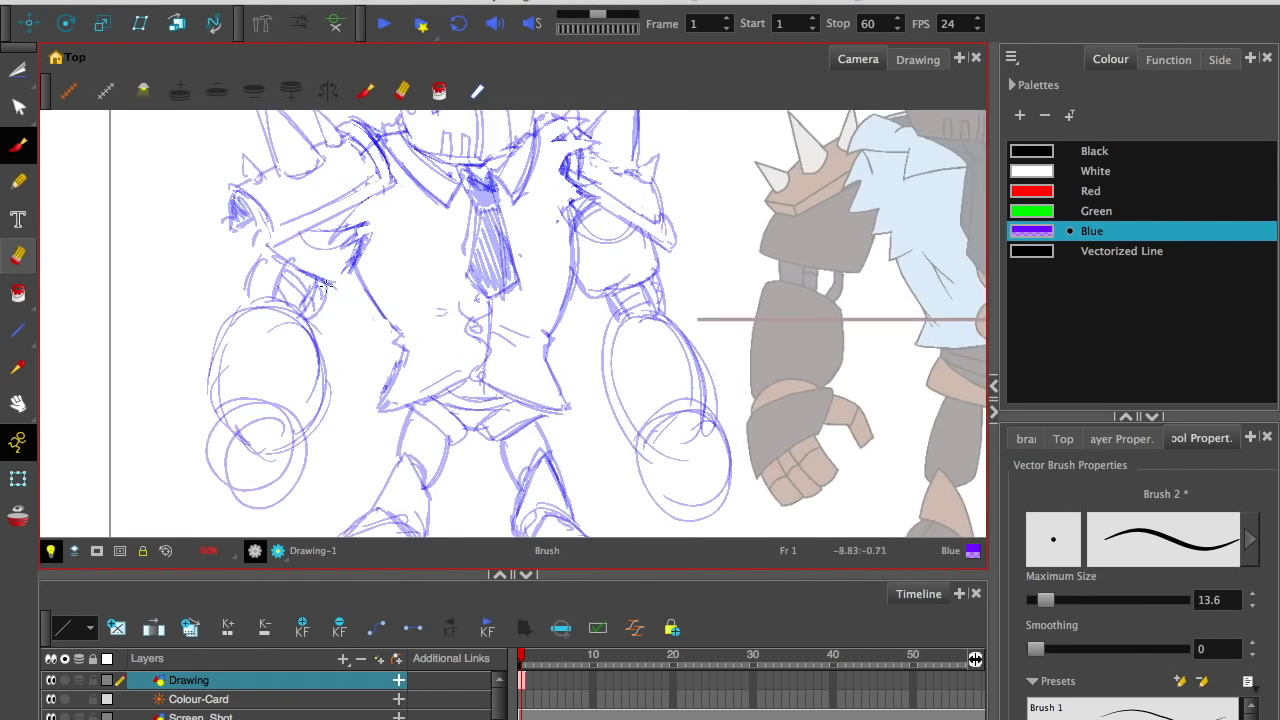
pyautogui.press('2')
pyautogui.moveTo(316, 236); pyautogui.dragTo(378, 332)
pyautogui.moveTo(348, 260); pyautogui.dragTo(354, 306)
# Step: Hatch a shadow on the inner side of the right upper arm, below the shoulder pad
pyautogui.press('1')
pyautogui.press('1')
pyautogui.press('1')
pyautogui.press('2')
pyautogui.press('2')
pyautogui.press('2')
pyautogui.press('2')
pyautogui.moveTo(460, 240); pyautogui.dragTo(438, 318)
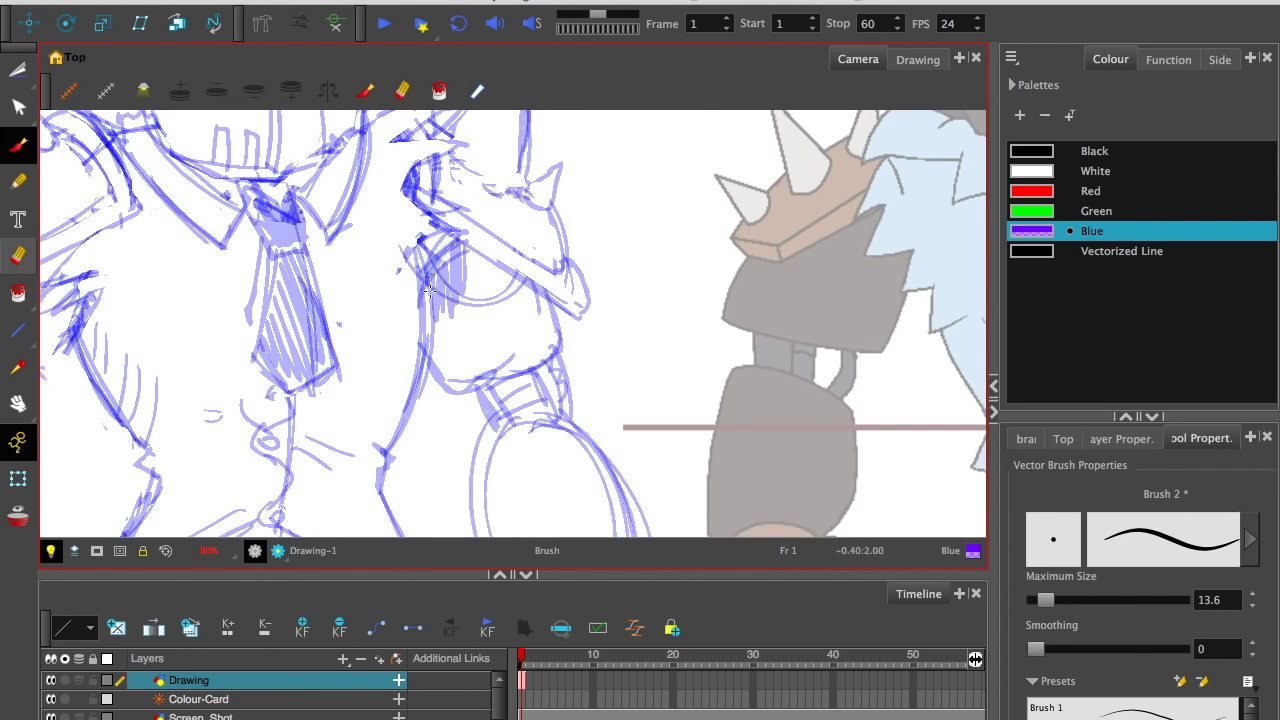
# Step: Cut out the right forearm and hand circle and move them up closer to the upper arm
pyautogui.press('1')
pyautogui.press('1')
pyautogui.moveTo(368, 222); pyautogui.dragTo(352, 237)
pyautogui.press('1')
pyautogui.press('1')
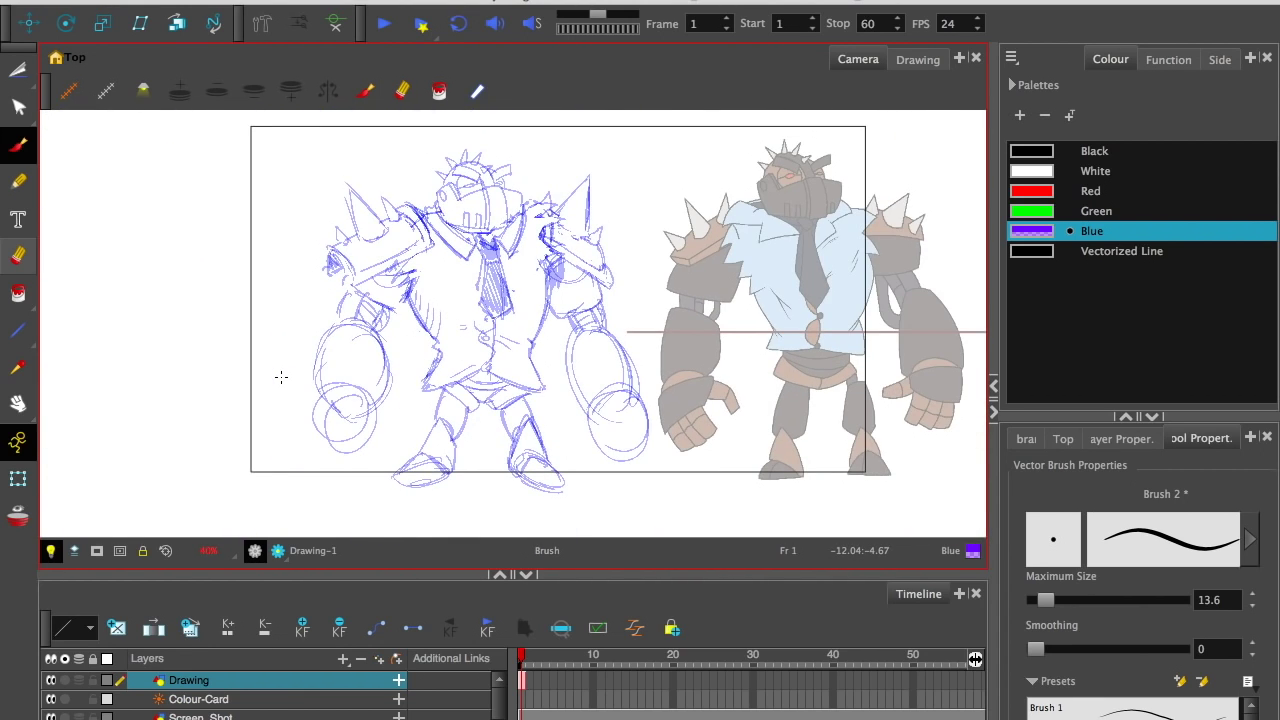
pyautogui.press('space')
pyautogui.moveTo(536, 265); pyautogui.dragTo(455, 262)
pyautogui.press('2')
pyautogui.press('2')
pyautogui.press('2')
pyautogui.press('2')
pyautogui.press('1')
pyautogui.hotkey('alt', 't')
pyautogui.moveTo(446, 338); pyautogui.dragTo(425, 285)
pyautogui.moveTo(425, 285)
pyautogui.mouseDown()
pyautogui.moveTo(577, 322)
pyautogui.moveTo(434, 320)
pyautogui.mouseUp()
pyautogui.hotkey('alt', 'e')
pyautogui.scroll(-3, 406, 249)
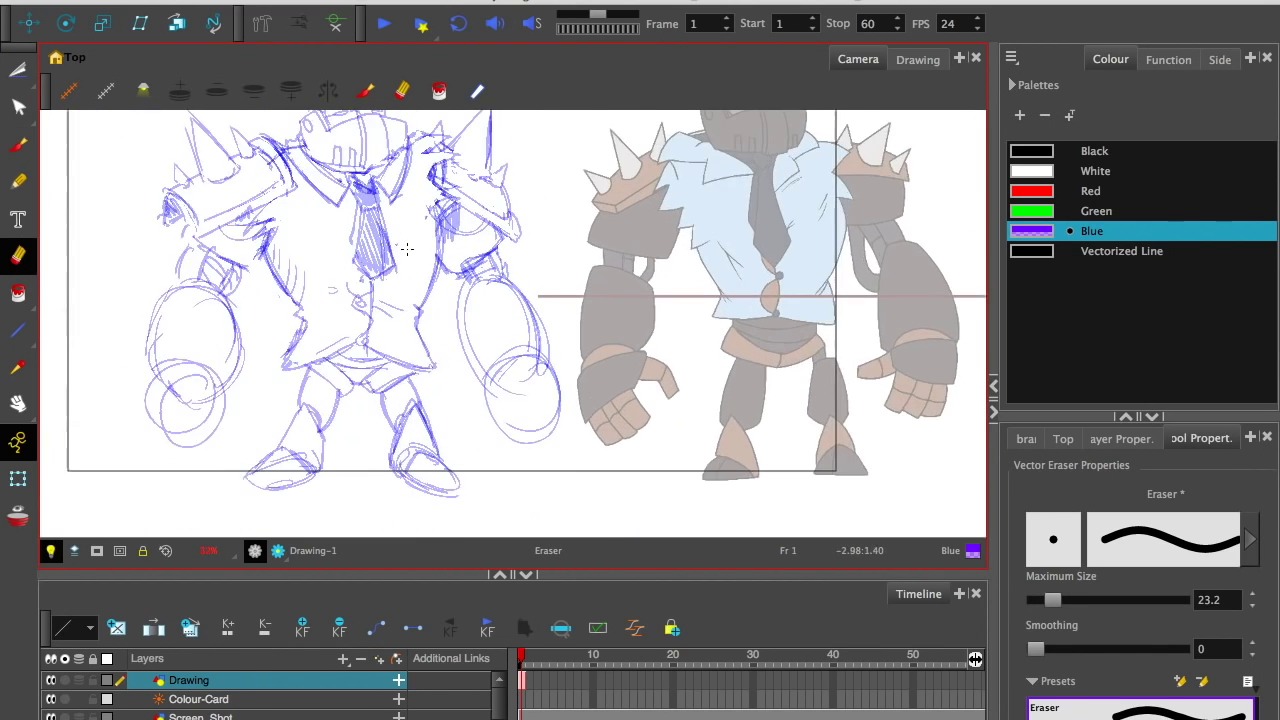
# Step: Sketch the right hand over its construction circle, with a thumb, curled fingers and a knuckle line
pyautogui.press('2')
pyautogui.click(18, 145)
pyautogui.press('space')
pyautogui.press('2')
pyautogui.moveTo(530, 335)
pyautogui.mouseDown()
pyautogui.moveTo(490, 247)
pyautogui.moveTo(492, 394)
pyautogui.mouseUp()
pyautogui.moveTo(425, 302); pyautogui.dragTo(498, 390)
pyautogui.moveTo(415, 296)
pyautogui.mouseDown()
pyautogui.moveTo(537, 273)
pyautogui.moveTo(550, 352)
pyautogui.mouseUp()
pyautogui.moveTo(418, 300)
pyautogui.mouseDown()
pyautogui.moveTo(510, 388)
pyautogui.moveTo(549, 377)
pyautogui.mouseUp()
pyautogui.moveTo(415, 264)
pyautogui.mouseDown()
pyautogui.moveTo(474, 364)
pyautogui.moveTo(522, 250)
pyautogui.mouseUp()
pyautogui.moveTo(415, 268)
pyautogui.mouseDown()
pyautogui.moveTo(346, 329)
pyautogui.moveTo(372, 299)
pyautogui.moveTo(406, 320)
pyautogui.mouseUp()
pyautogui.moveTo(368, 290)
pyautogui.mouseDown()
pyautogui.moveTo(510, 430)
pyautogui.moveTo(400, 422)
pyautogui.mouseUp()
pyautogui.moveTo(485, 366); pyautogui.dragTo(430, 438)
pyautogui.moveTo(386, 353); pyautogui.dragTo(434, 383)
pyautogui.moveTo(424, 374); pyautogui.dragTo(494, 422)
# Step: Restate the curved outline around the right wrist and back of the hand, and erase the overlapping lines
pyautogui.press('1')
pyautogui.press('2')
pyautogui.moveTo(462, 212); pyautogui.dragTo(531, 366)
pyautogui.moveTo(365, 278); pyautogui.dragTo(422, 398)
pyautogui.moveTo(374, 242)
pyautogui.mouseDown()
pyautogui.moveTo(408, 397)
pyautogui.moveTo(477, 188)
pyautogui.mouseUp()
pyautogui.moveTo(453, 180); pyautogui.dragTo(538, 360)
pyautogui.hotkey('alt', 'e')
pyautogui.moveTo(460, 212)
pyautogui.mouseDown()
pyautogui.moveTo(518, 348)
pyautogui.moveTo(401, 215)
pyautogui.moveTo(406, 372)
pyautogui.mouseUp()
pyautogui.moveTo(462, 194); pyautogui.dragTo(527, 352)
# Step: Reinforce the rounded top and outer contour of the right glove with repeated brush strokes
pyautogui.press('1')
pyautogui.press('1')
pyautogui.moveTo(250, 318)
pyautogui.mouseDown()
pyautogui.moveTo(431, 306)
pyautogui.moveTo(240, 297)
pyautogui.mouseUp()
pyautogui.press('2')
pyautogui.press('2')
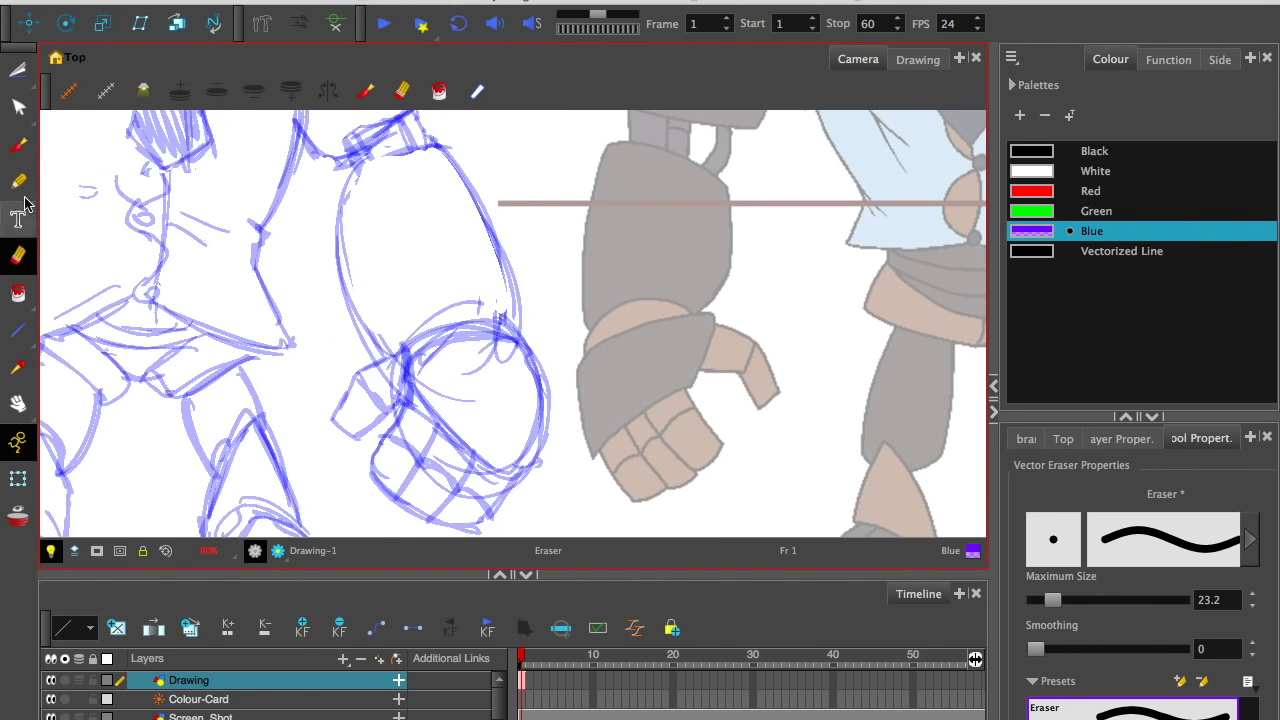
pyautogui.click(18, 146)
pyautogui.moveTo(402, 382)
pyautogui.mouseDown()
pyautogui.moveTo(502, 312)
pyautogui.moveTo(544, 452)
pyautogui.mouseUp()
pyautogui.moveTo(478, 298)
pyautogui.mouseDown()
pyautogui.moveTo(544, 458)
pyautogui.moveTo(551, 414)
pyautogui.mouseUp()
pyautogui.moveTo(505, 311); pyautogui.dragTo(548, 452)
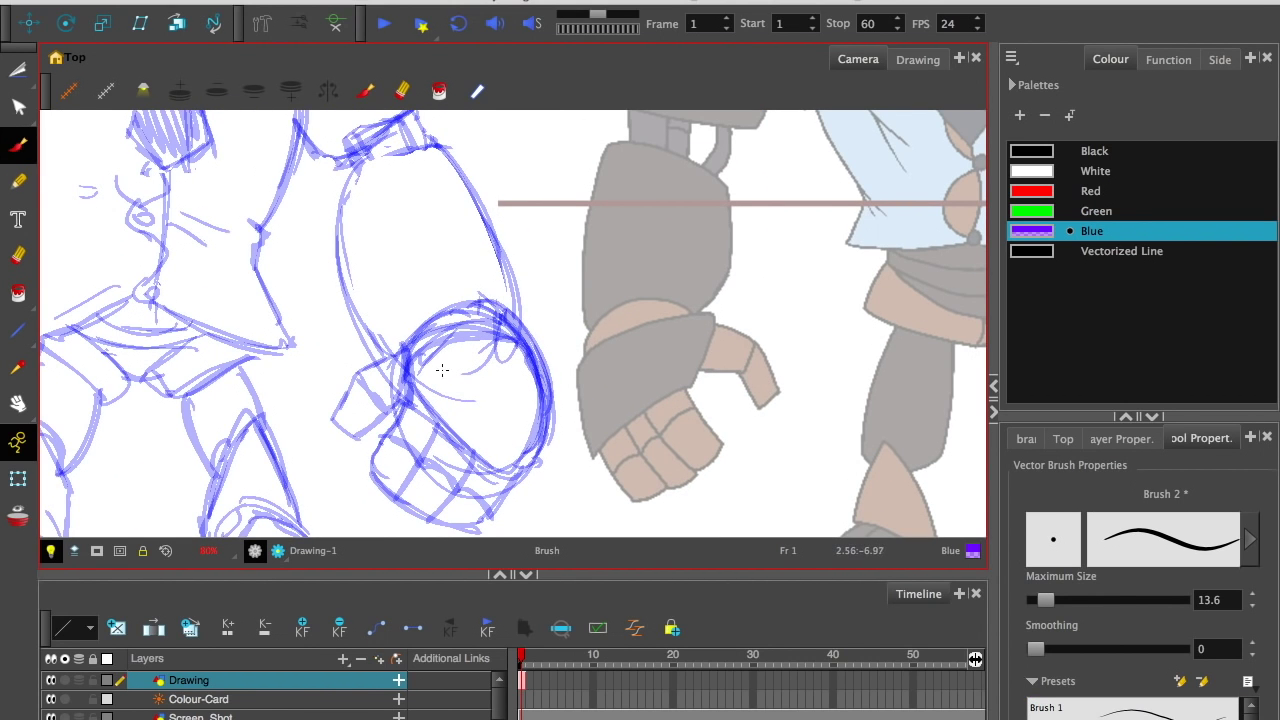
# Step: Erase the construction lines inside the right glove and thin its thick rounded contour
pyautogui.hotkey('alt', 'e')
pyautogui.scroll(3, 340, 320)
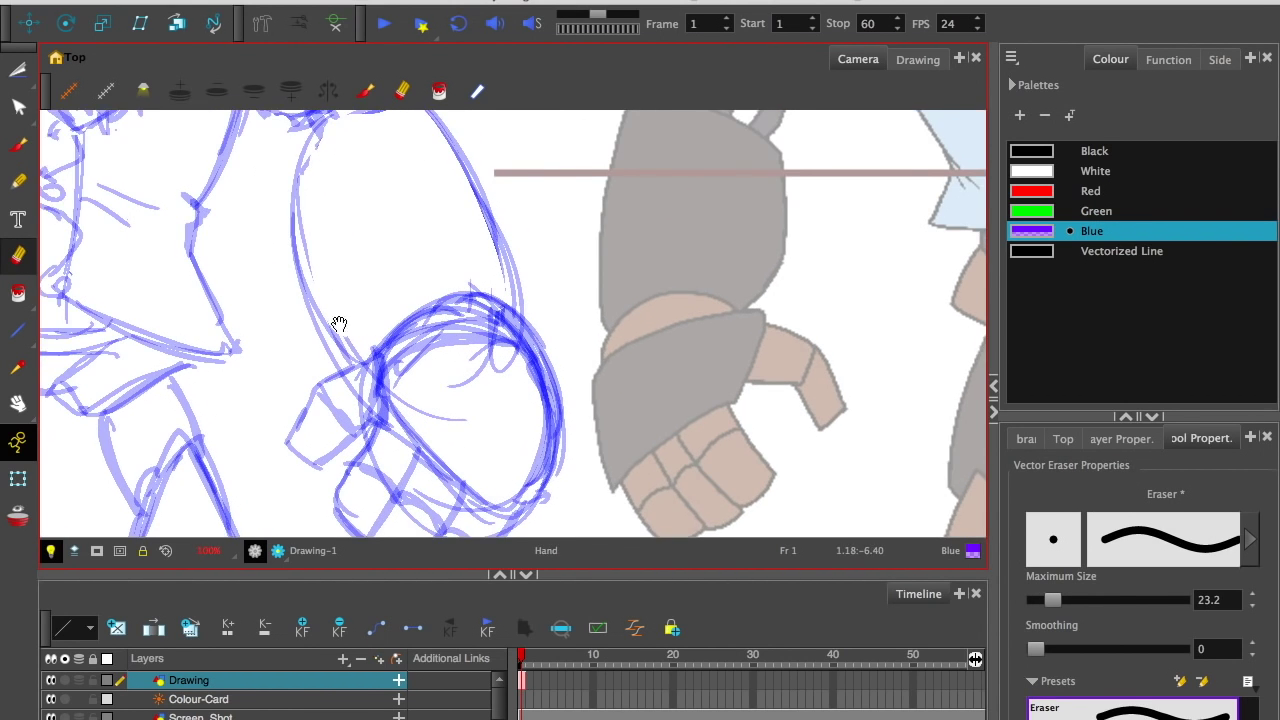
pyautogui.moveTo(385, 345)
pyautogui.mouseDown()
pyautogui.moveTo(386, 303)
pyautogui.moveTo(455, 298)
pyautogui.moveTo(461, 268)
pyautogui.moveTo(496, 296)
pyautogui.moveTo(534, 403)
pyautogui.moveTo(532, 343)
pyautogui.moveTo(515, 440)
pyautogui.moveTo(484, 275)
pyautogui.moveTo(517, 316)
pyautogui.moveTo(486, 291)
pyautogui.moveTo(512, 331)
pyautogui.moveTo(449, 283)
pyautogui.moveTo(478, 341)
pyautogui.moveTo(426, 299)
pyautogui.moveTo(445, 346)
pyautogui.moveTo(399, 316)
pyautogui.moveTo(472, 272)
pyautogui.mouseUp()
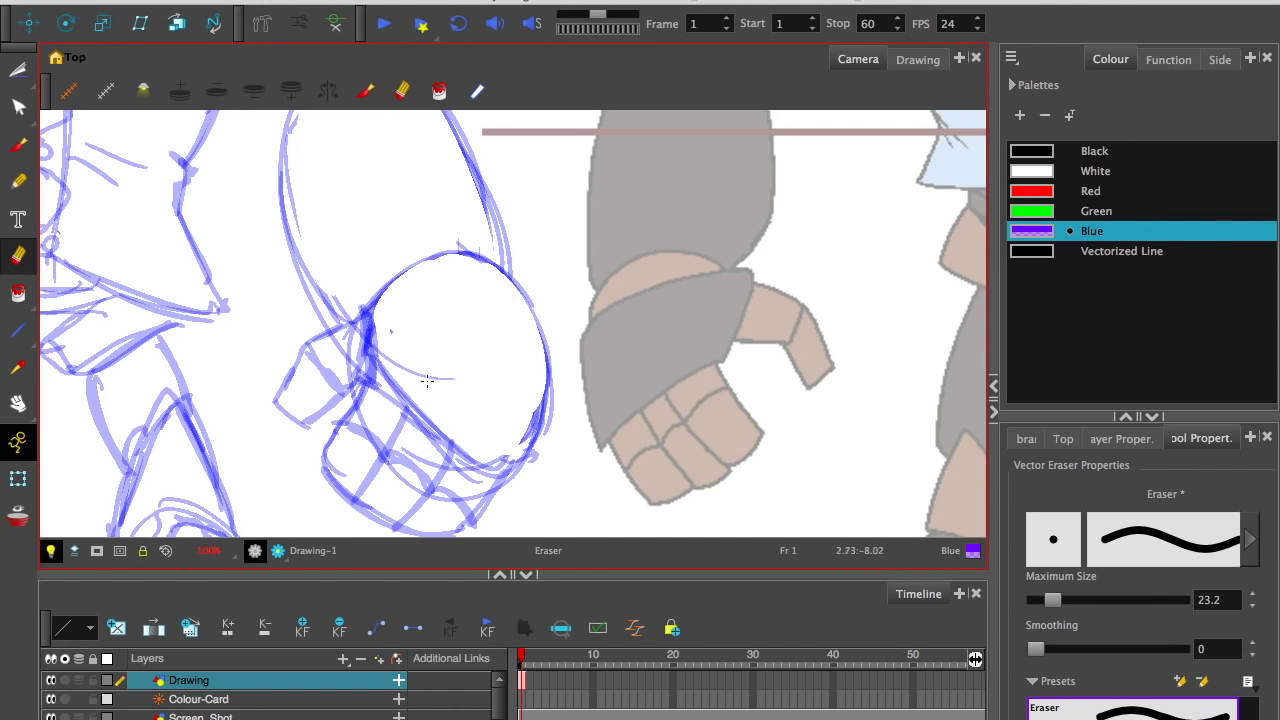
pyautogui.scroll(-3, 427, 381)
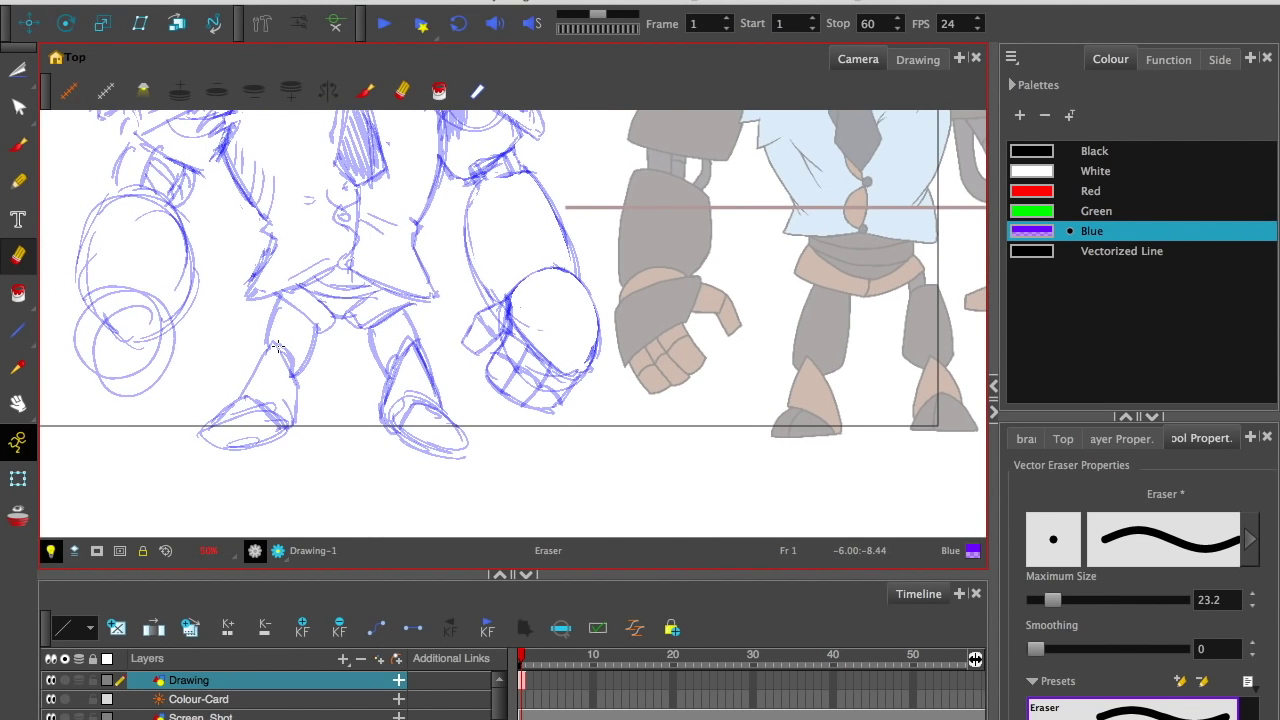
# Step: Cut out the whole right hand, rotate it, and move it slightly down and inward from the forearm
pyautogui.press('space')
pyautogui.moveTo(167, 403)
pyautogui.mouseDown()
pyautogui.moveTo(231, 409)
pyautogui.moveTo(232, 461)
pyautogui.mouseUp()
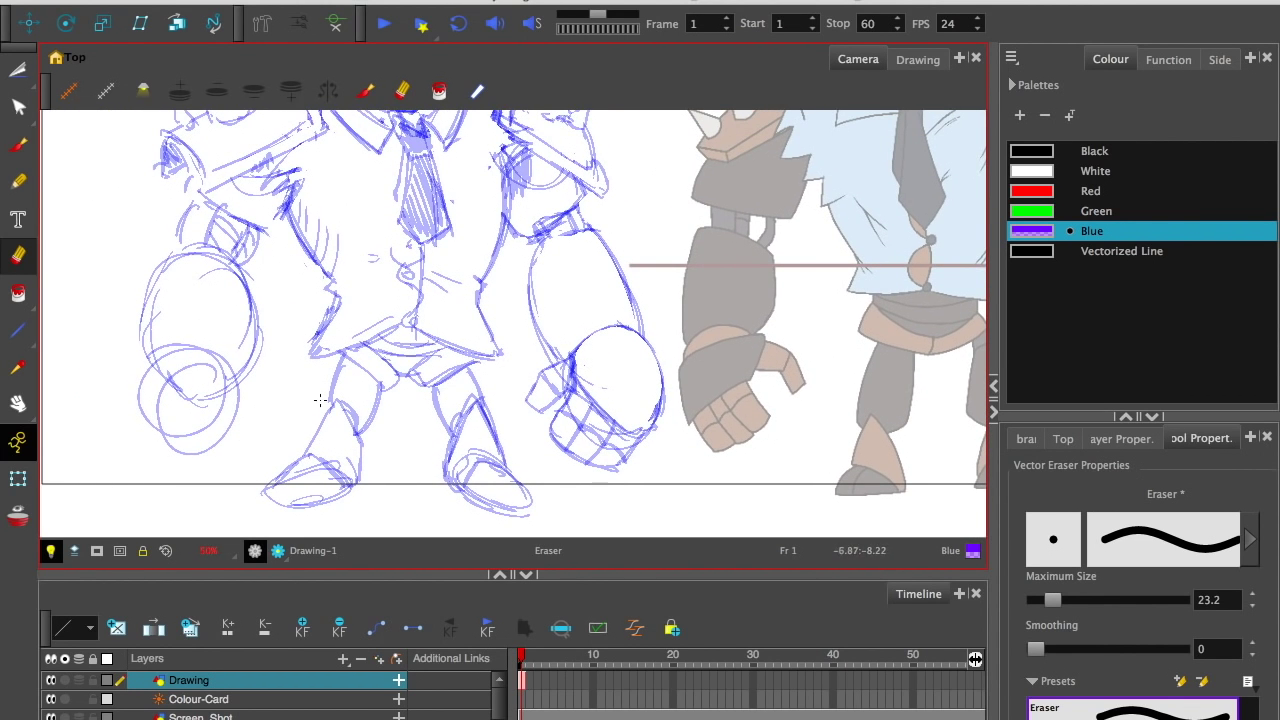
pyautogui.press('space')
pyautogui.moveTo(294, 419); pyautogui.dragTo(207, 370)
pyautogui.press('2')
pyautogui.click(18, 72)
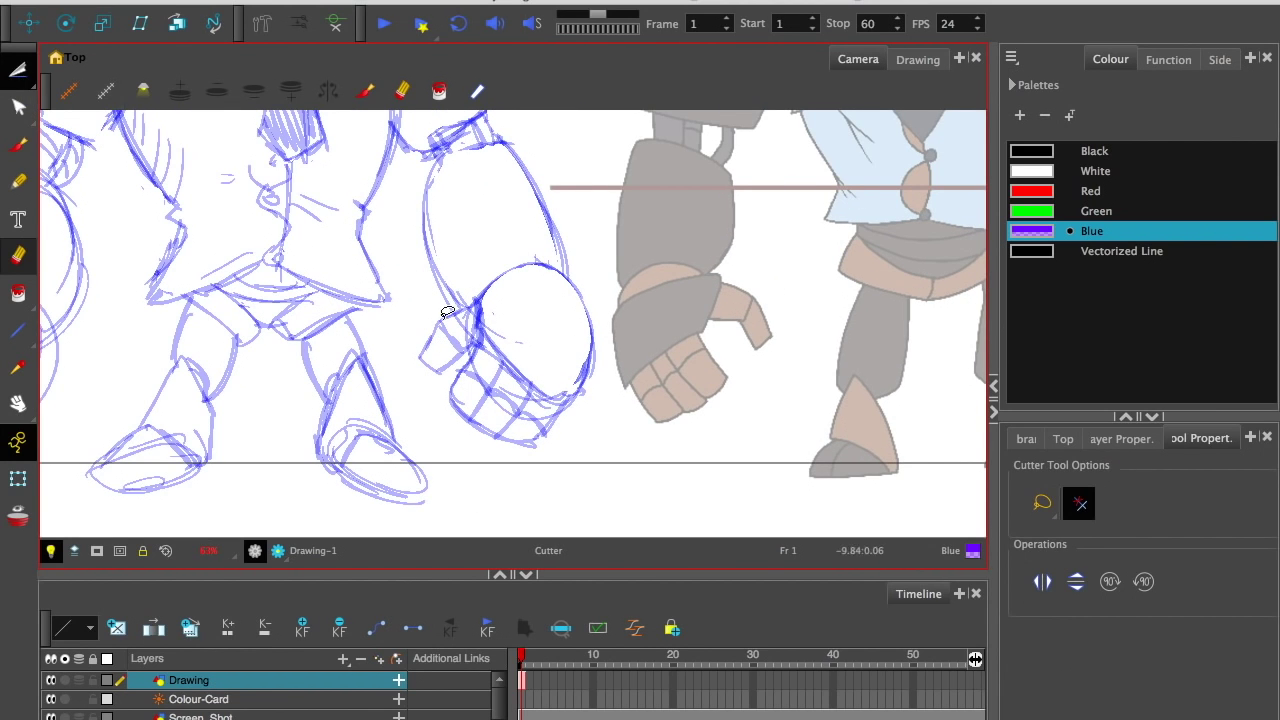
pyautogui.moveTo(411, 309); pyautogui.dragTo(475, 275)
pyautogui.moveTo(606, 351); pyautogui.dragTo(408, 282)
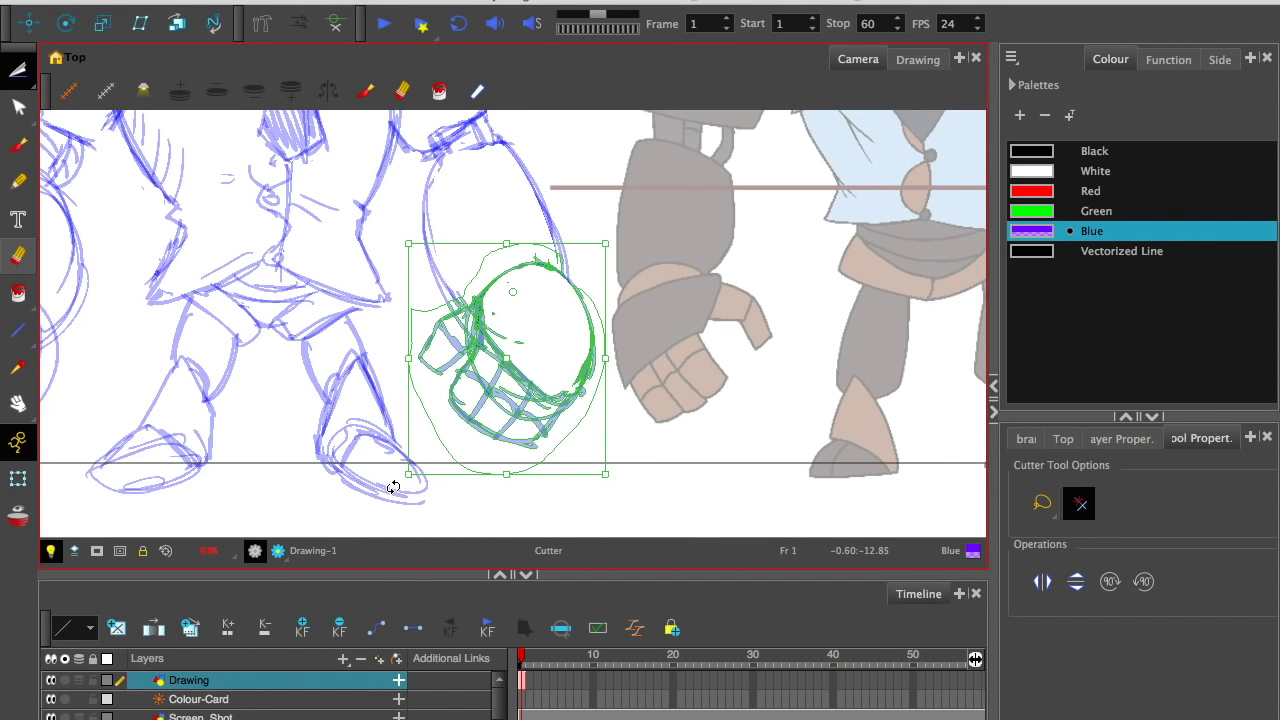
pyautogui.moveTo(393, 487); pyautogui.dragTo(516, 514)
pyautogui.moveTo(530, 350); pyautogui.dragTo(508, 375)
pyautogui.click(420, 334)
# Step: Rotate the view and redraw the top contour of the right hand with several curved strokes
pyautogui.moveTo(343, 390); pyautogui.dragTo(313, 396)
pyautogui.press('2')
pyautogui.click(19, 146)
pyautogui.moveTo(235, 369); pyautogui.dragTo(164, 224)
pyautogui.moveTo(439, 278); pyautogui.dragTo(556, 280)
pyautogui.moveTo(457, 256)
pyautogui.mouseDown()
pyautogui.moveTo(575, 334)
pyautogui.moveTo(564, 297)
pyautogui.mouseUp()
pyautogui.moveTo(436, 277); pyautogui.dragTo(541, 258)
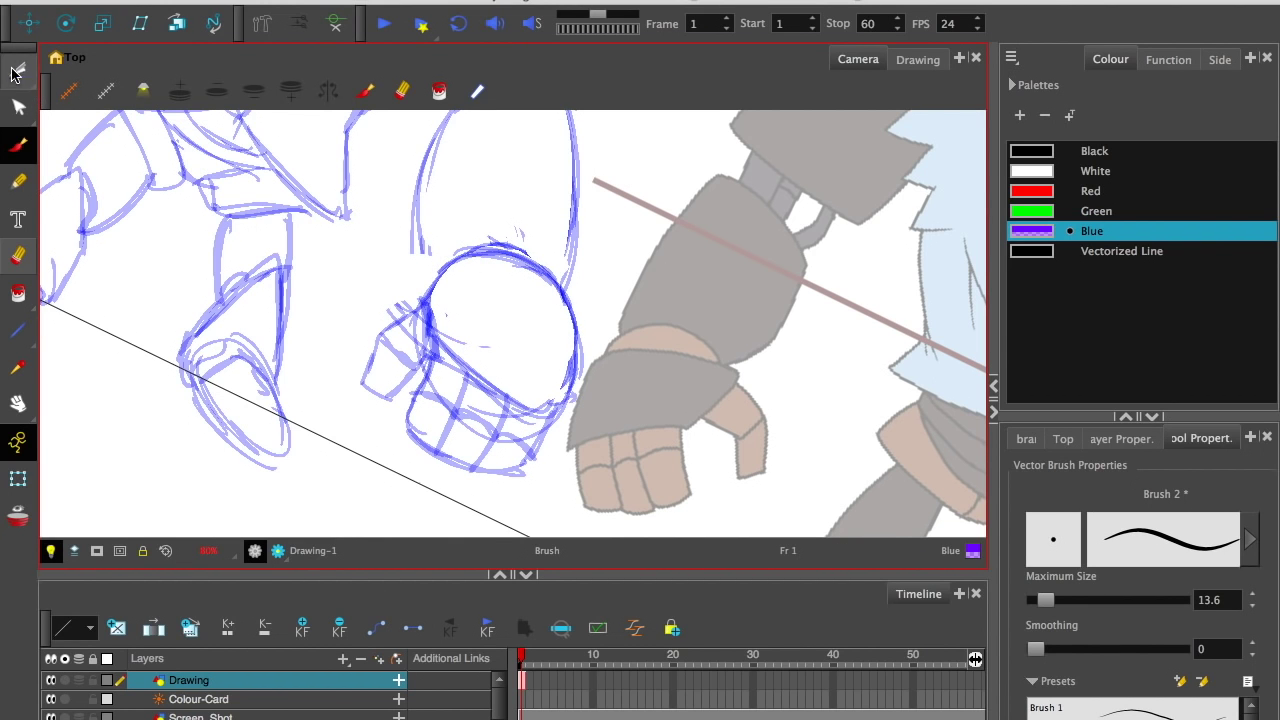
# Step: Erase the stray strokes above the top contour of the right hand
pyautogui.click(15, 75)
pyautogui.click(18, 83)
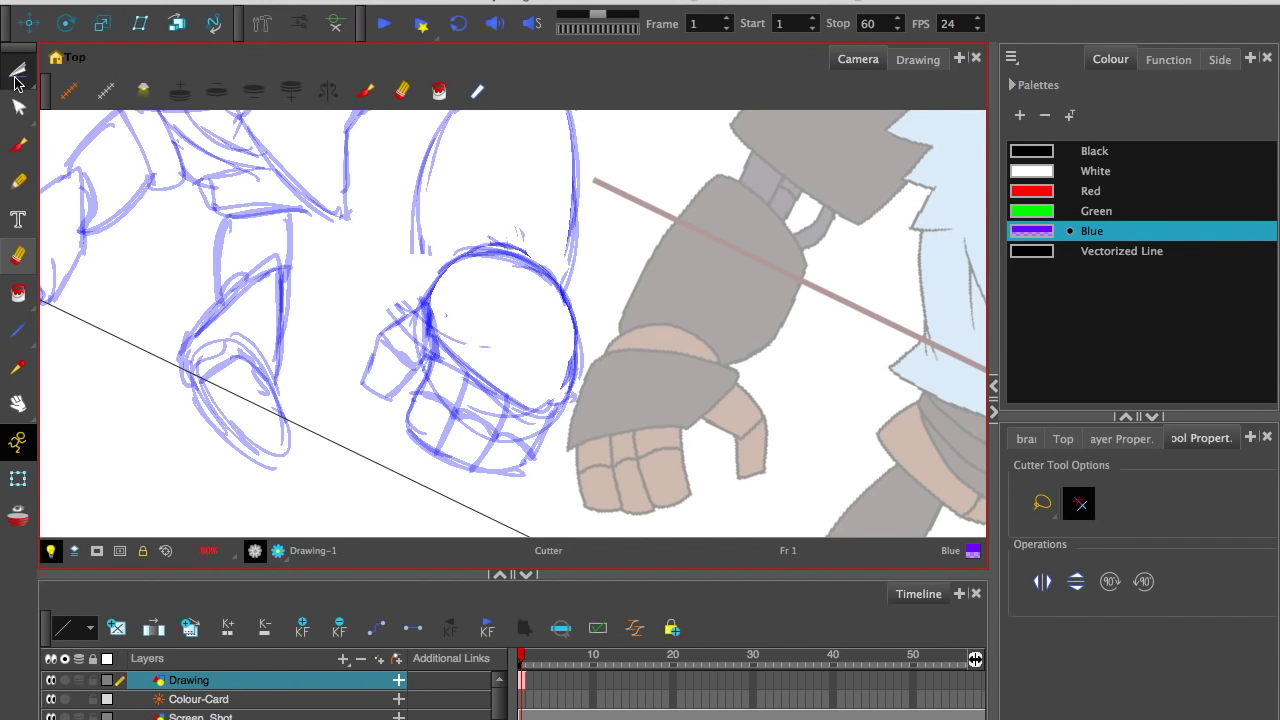
pyautogui.click(18, 256)
pyautogui.moveTo(432, 247)
pyautogui.mouseDown()
pyautogui.moveTo(562, 257)
pyautogui.moveTo(517, 230)
pyautogui.mouseUp()
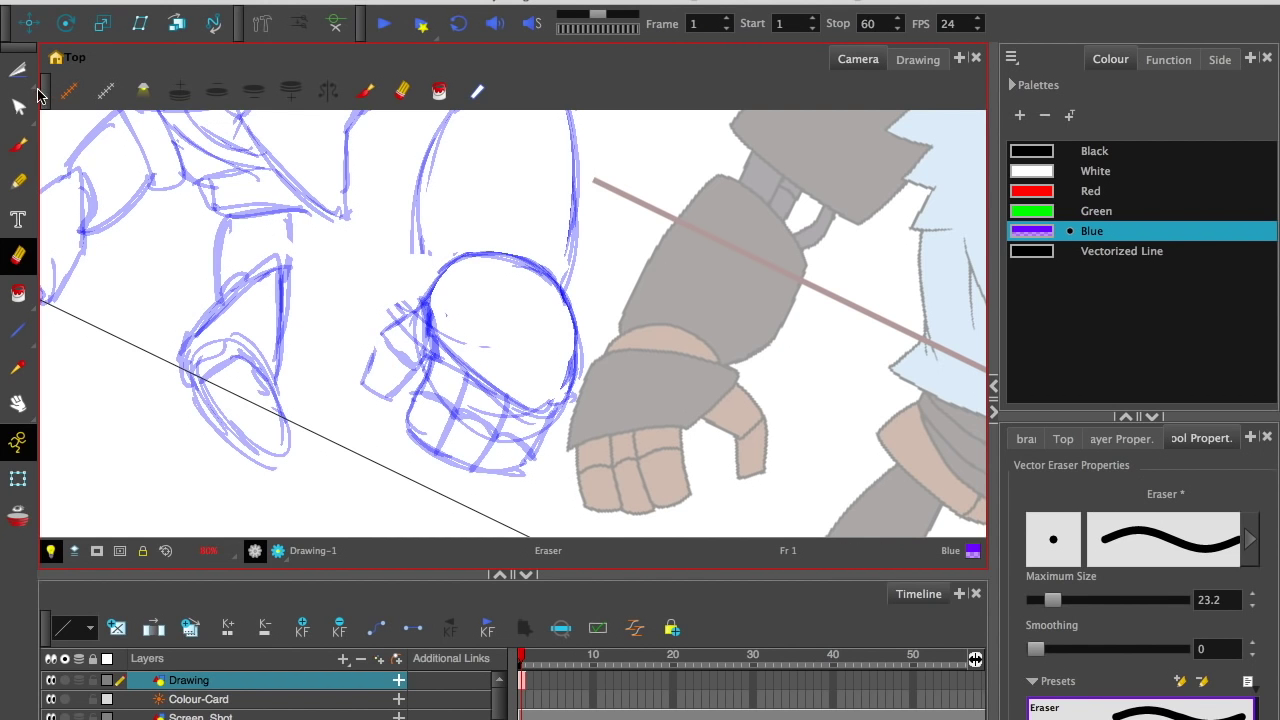
pyautogui.click(15, 75)
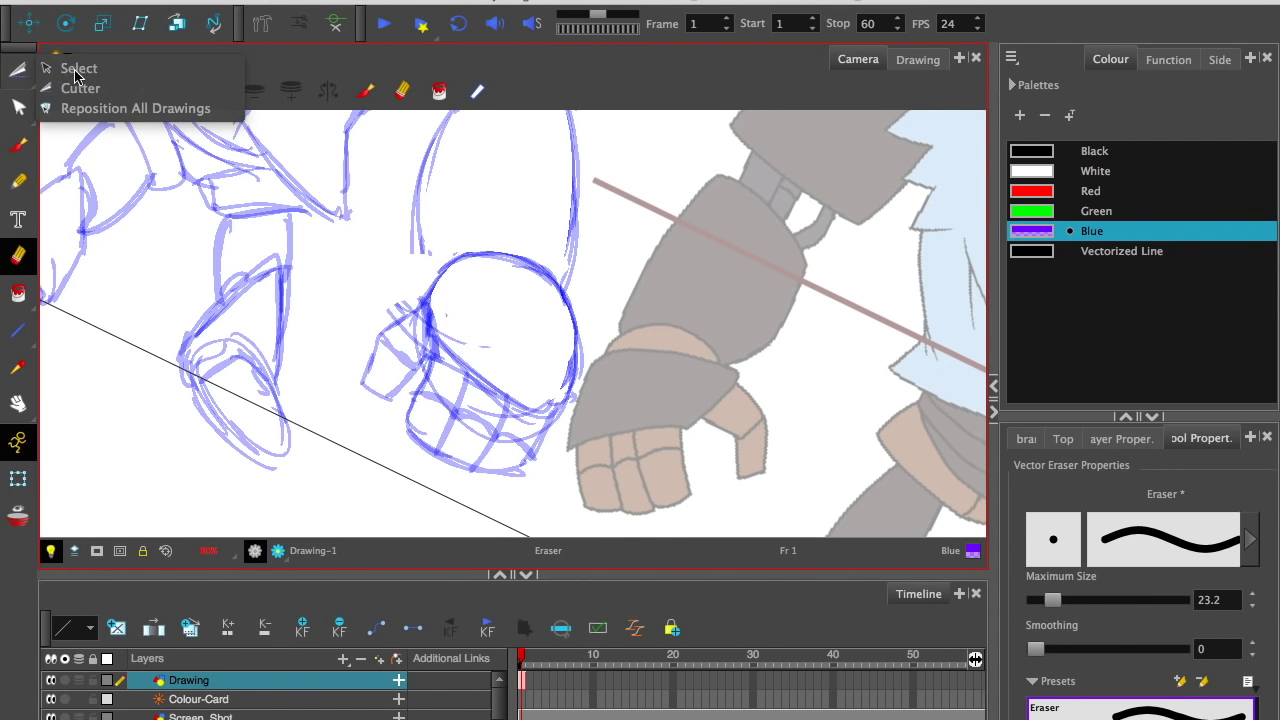
pyautogui.click(78, 70)
pyautogui.moveTo(140, 222); pyautogui.dragTo(272, 413)
pyautogui.moveTo(186, 246)
pyautogui.mouseDown()
pyautogui.moveTo(240, 307)
pyautogui.moveTo(175, 451)
pyautogui.mouseUp()
pyautogui.press('super+z')
# Step: Draw one long curved brush stroke in the empty canvas area beside the robot's feet
pyautogui.press('space')
pyautogui.moveTo(87, 340)
pyautogui.mouseDown()
pyautogui.moveTo(216, 154)
pyautogui.moveTo(246, 55)
pyautogui.mouseUp()
pyautogui.click(17, 145)
pyautogui.moveTo(155, 180); pyautogui.dragTo(598, 461)
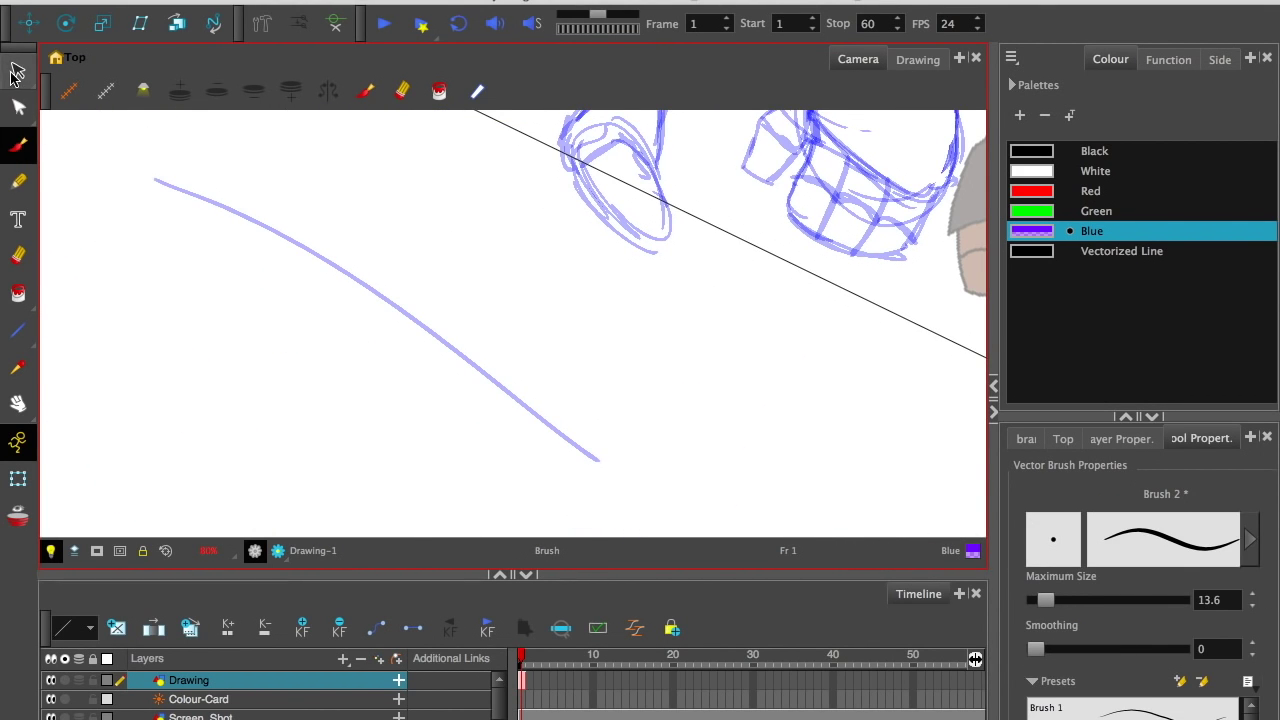
# Step: Try moving the long curved stroke beside the feet with the Select tool and undo the move
pyautogui.click(17, 71)
pyautogui.click(163, 186)
pyautogui.moveTo(248, 222); pyautogui.dragTo(160, 211)
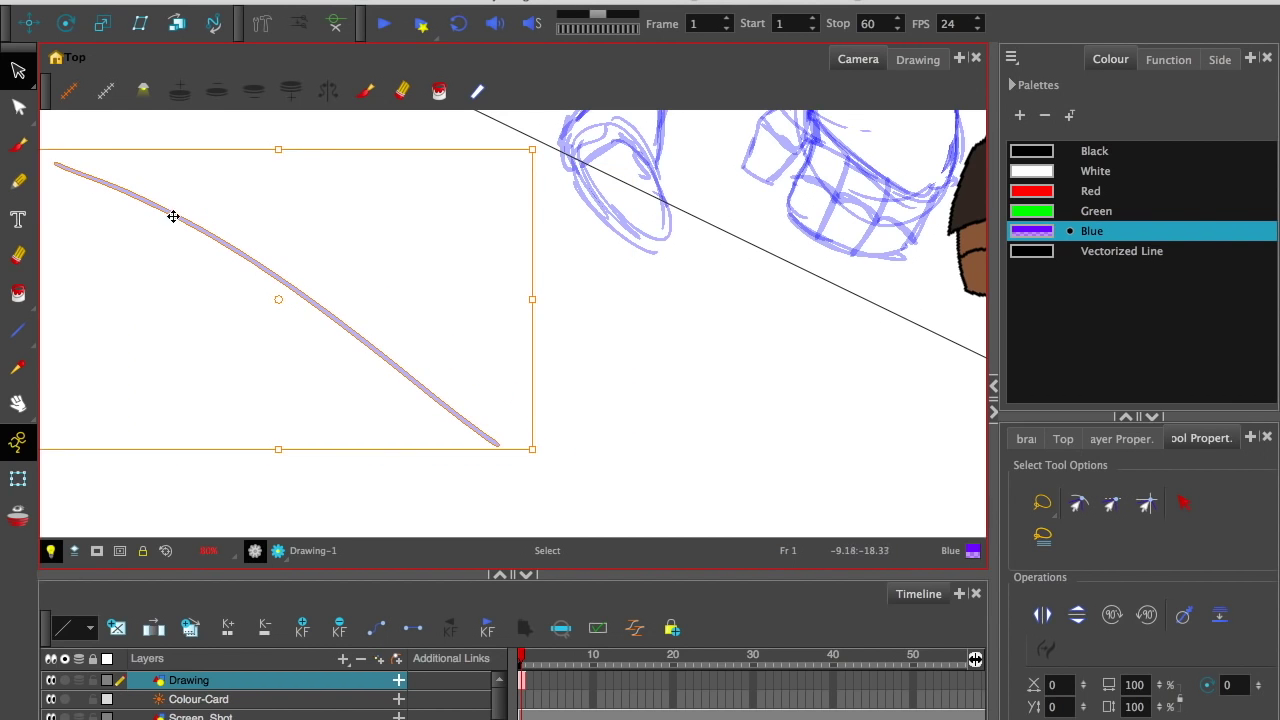
pyautogui.hotkey('ctrl', 'z')
# Step: Try cutting off the upper end of the long curved stroke with the Cutter, and undo the cut and its move
pyautogui.moveTo(17, 71); pyautogui.dragTo(70, 86)
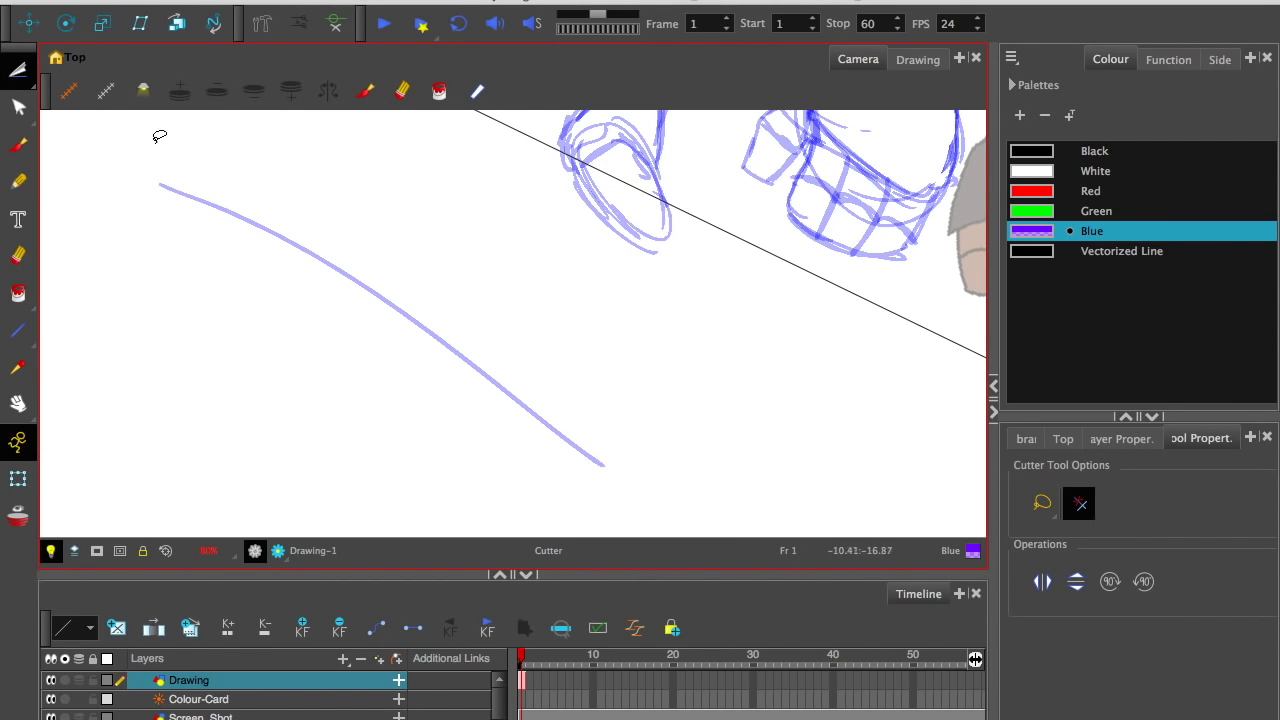
pyautogui.moveTo(158, 137); pyautogui.dragTo(100, 178)
pyautogui.moveTo(227, 209); pyautogui.dragTo(186, 207)
pyautogui.hotkey('ctrl', 'z')
pyautogui.hotkey('ctrl', 'z')
pyautogui.hotkey('ctrl', 'z')
pyautogui.hotkey('ctrl', 'z')
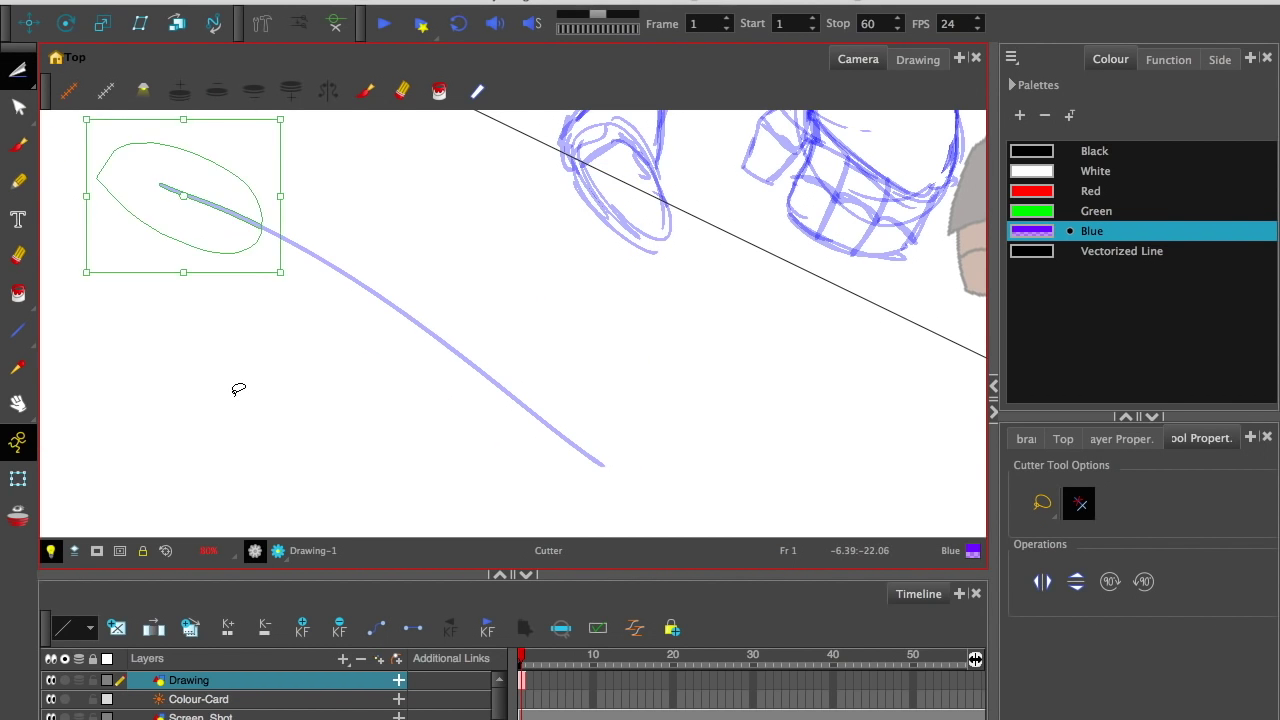
# Step: Straighten the rotated view and check the legs, torso and arms of the sketch against the coloured reference
pyautogui.moveTo(533, 189); pyautogui.dragTo(348, 504)
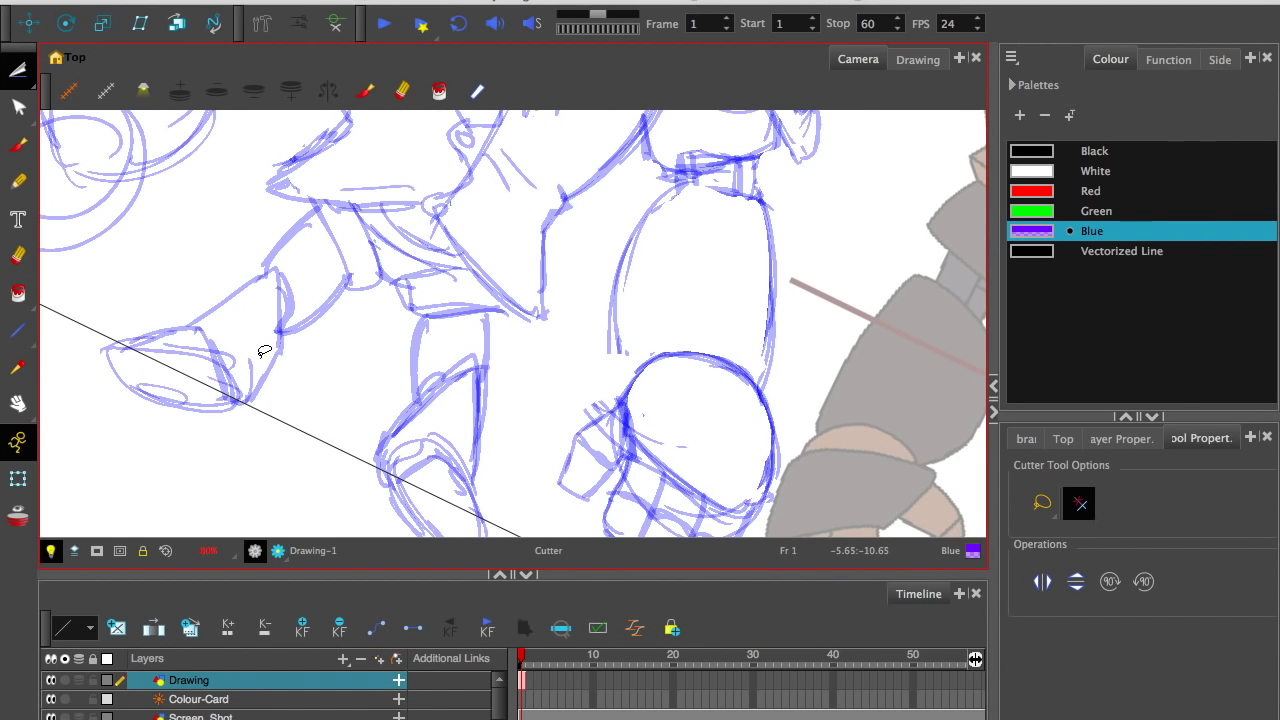
pyautogui.hotkey('shift', 'x')
pyautogui.press('1')
pyautogui.press('1')
pyautogui.moveTo(245, 367); pyautogui.dragTo(168, 364)
pyautogui.press('1')
pyautogui.press('2')
pyautogui.press('2')
pyautogui.press('2')
pyautogui.press('2')
pyautogui.click(14, 152)
pyautogui.press('1')
pyautogui.moveTo(393, 221)
pyautogui.mouseDown()
pyautogui.moveTo(461, 319)
pyautogui.moveTo(450, 278)
pyautogui.mouseUp()
pyautogui.press('2')
pyautogui.press('2')
pyautogui.scroll(-3, 400, 245)
pyautogui.scroll(3, 239, 395)
pyautogui.scroll(-3, 239, 395)
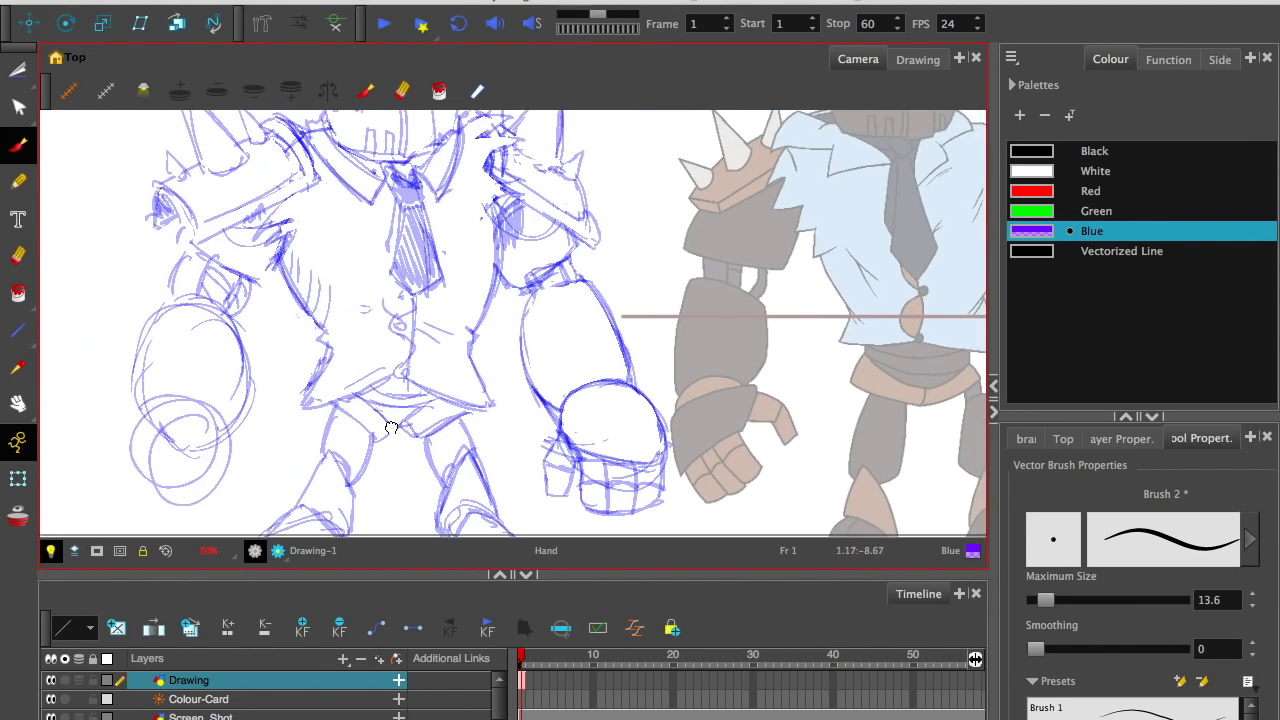
pyautogui.moveTo(232, 415); pyautogui.dragTo(232, 405)
pyautogui.press('2')
pyautogui.press('2')
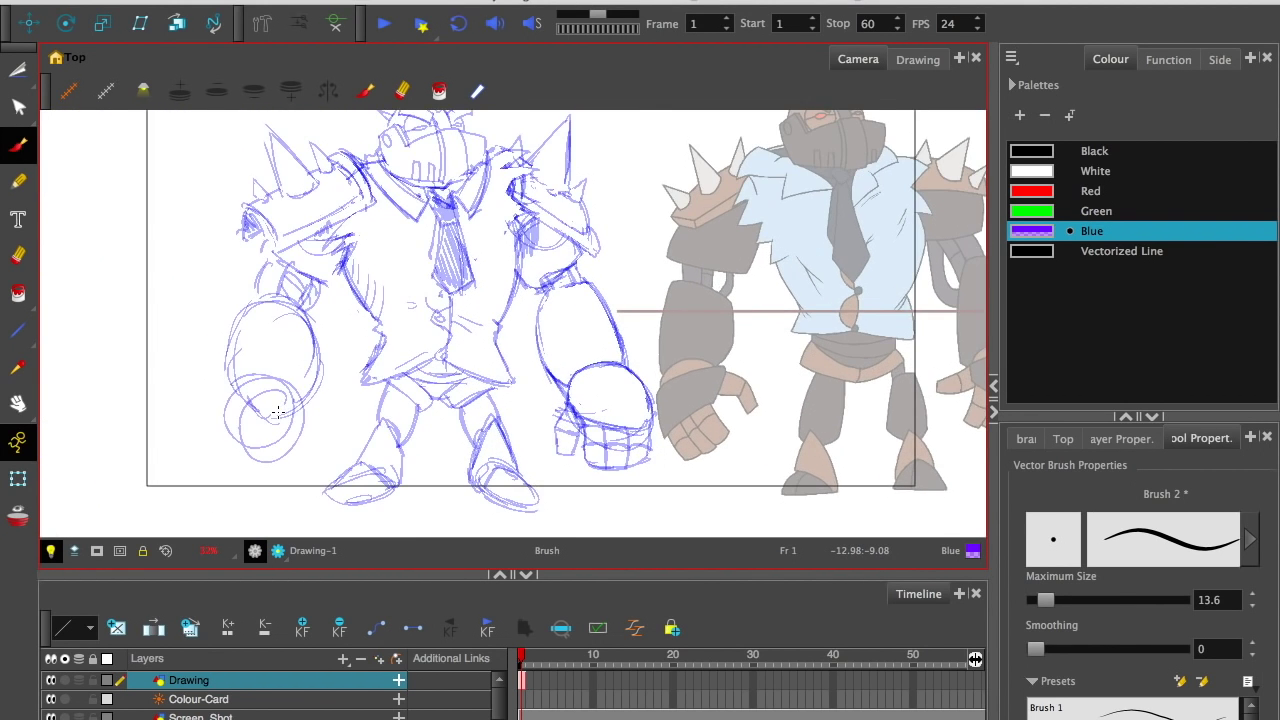
# Step: Cut out the rough ovals of the left forearm and hand and delete them
pyautogui.moveTo(246, 318); pyautogui.dragTo(304, 284)
pyautogui.hotkey('alt', 'e')
pyautogui.hotkey('alt', 't')
pyautogui.moveTo(205, 232); pyautogui.dragTo(148, 297)
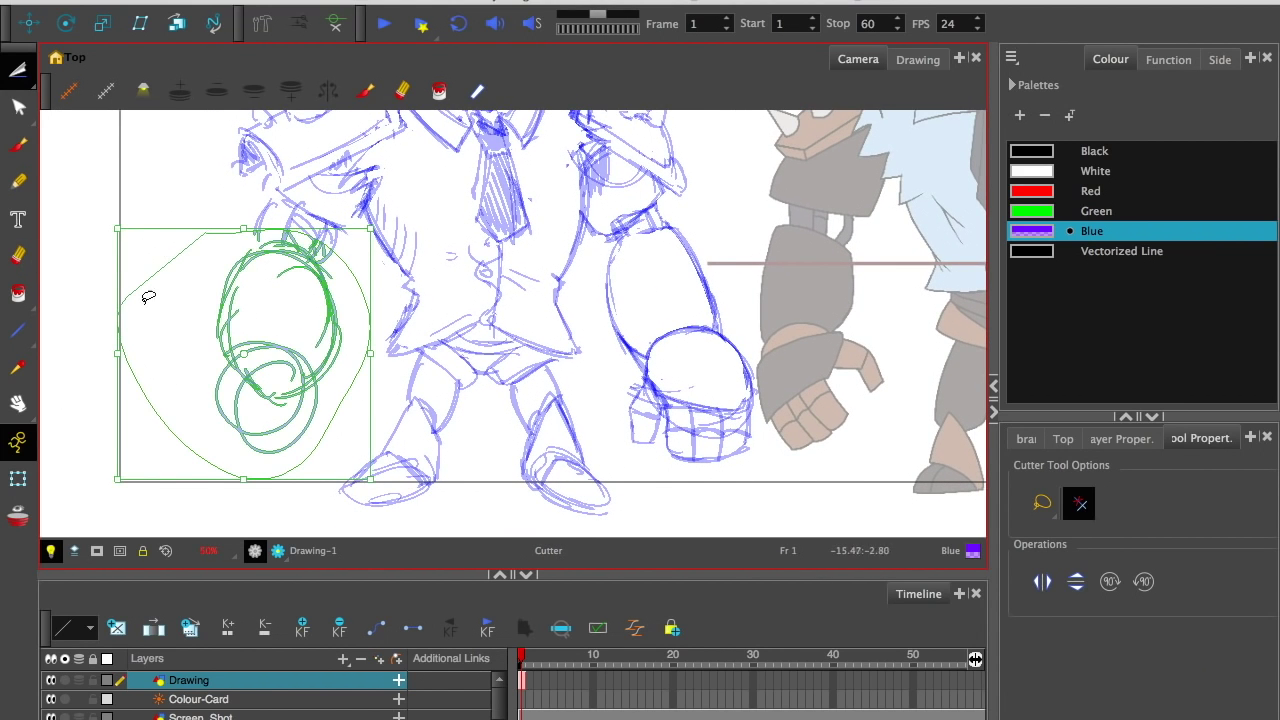
pyautogui.press('Delete')
# Step: Duplicate the right forearm and hand, flip the copy horizontally, and fit it beneath the left upper arm
pyautogui.moveTo(630, 226)
pyautogui.mouseDown()
pyautogui.moveTo(768, 354)
pyautogui.moveTo(594, 276)
pyautogui.mouseUp()
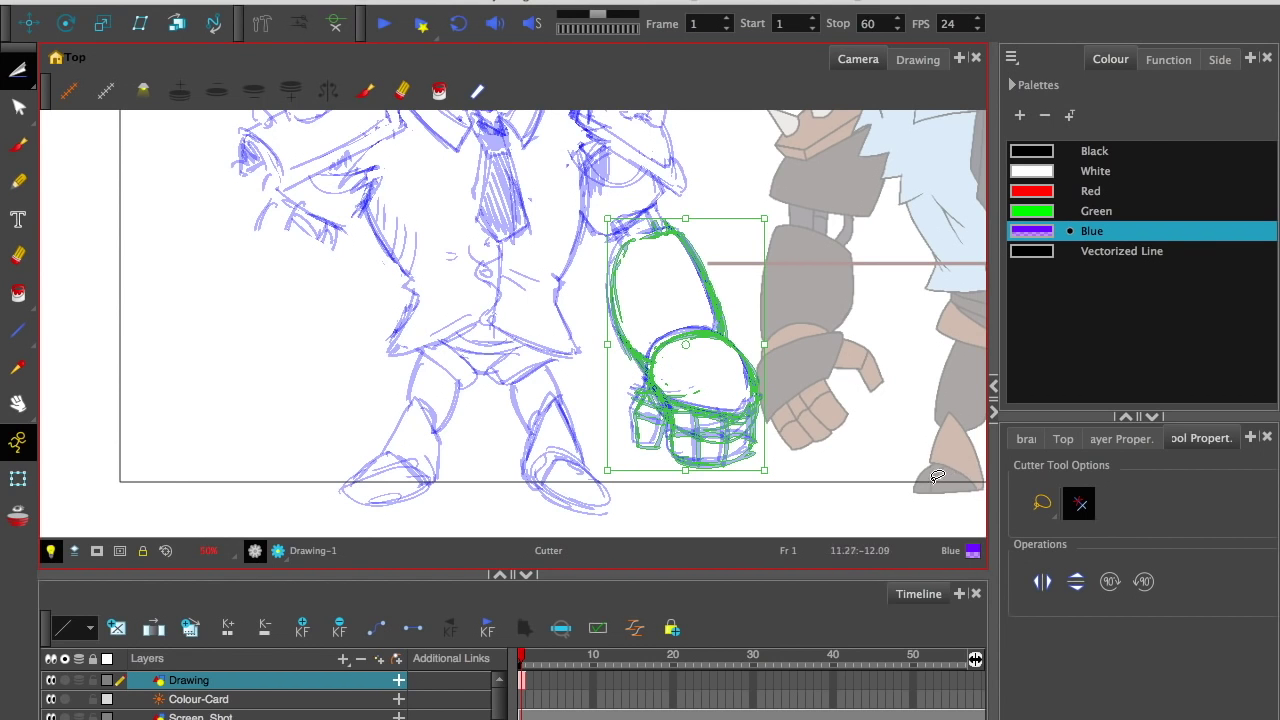
pyautogui.click(1038, 586)
pyautogui.moveTo(662, 335)
pyautogui.mouseDown()
pyautogui.moveTo(474, 357)
pyautogui.moveTo(242, 347)
pyautogui.mouseUp()
pyautogui.moveTo(142, 257); pyautogui.dragTo(148, 248)
pyautogui.moveTo(205, 340); pyautogui.dragTo(220, 332)
pyautogui.click(187, 324)
# Step: Reinforce both edges of the tall spike on the right shoulder with blue brush strokes
pyautogui.press('1')
pyautogui.press('1')
pyautogui.press('1')
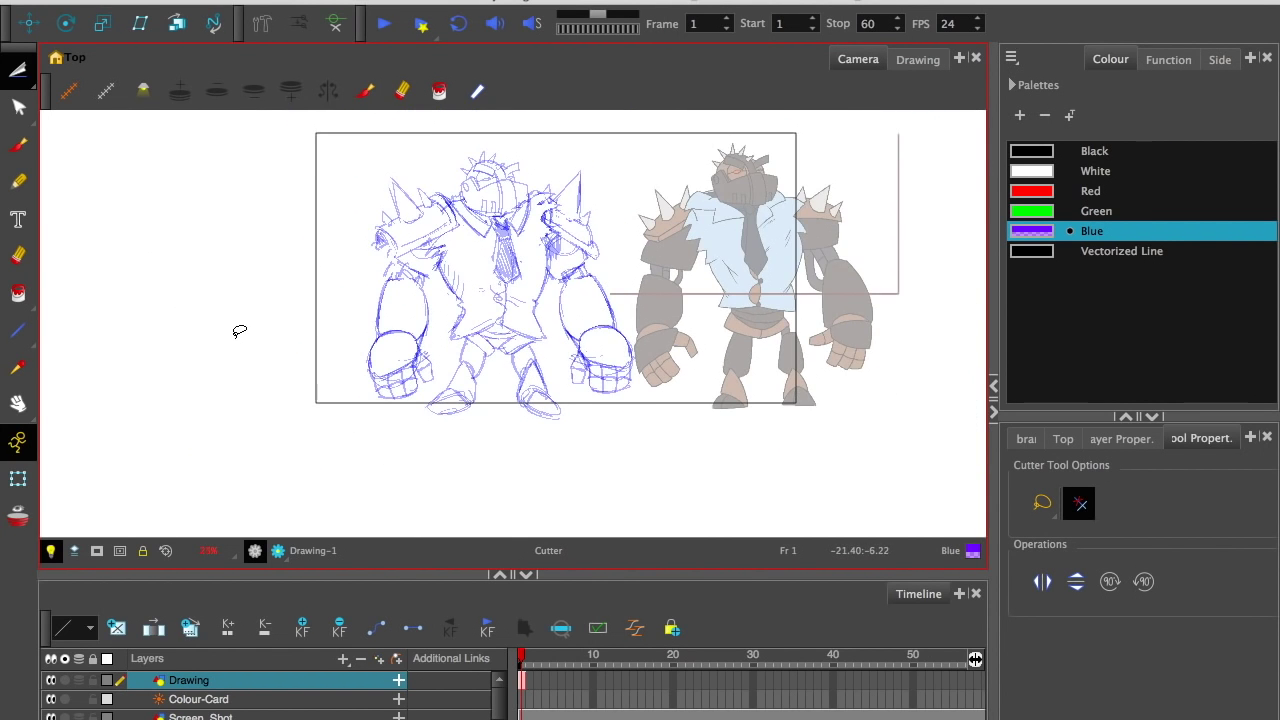
pyautogui.press('2')
pyautogui.press('space')
pyautogui.moveTo(232, 357); pyautogui.dragTo(238, 391)
pyautogui.scroll(1, 234, 374)
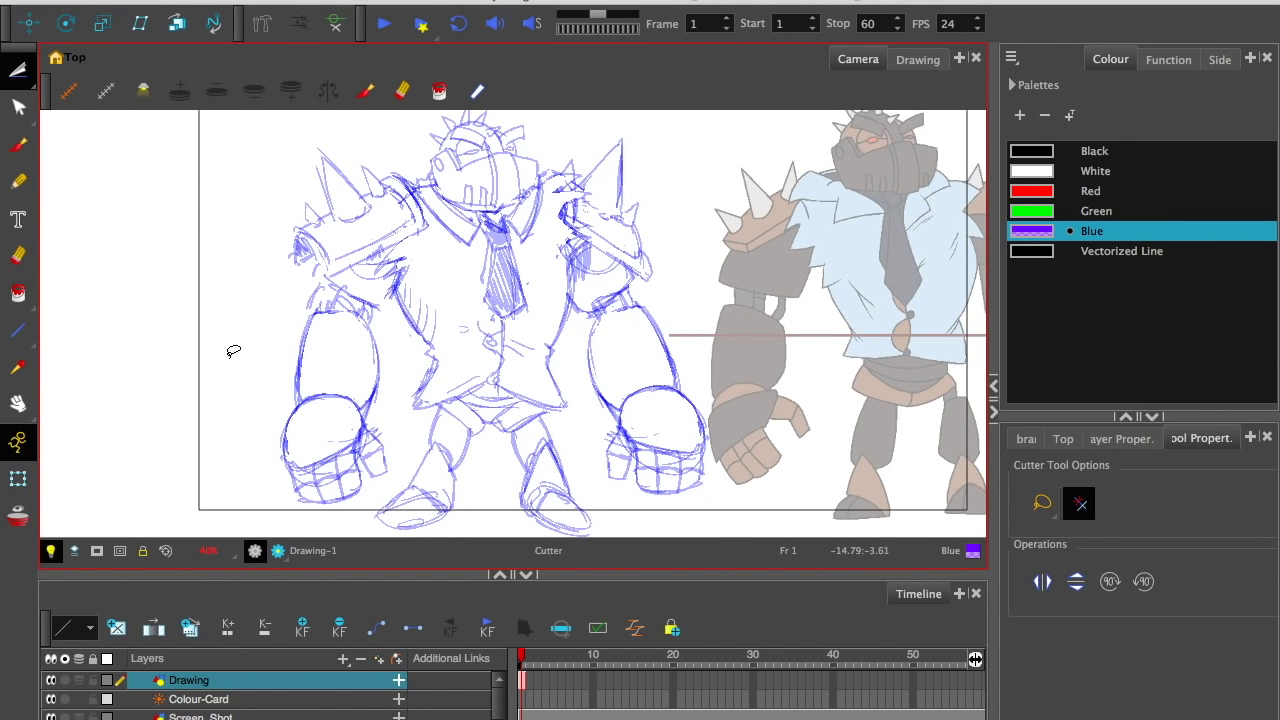
pyautogui.scroll(4, 233, 351)
pyautogui.click(20, 144)
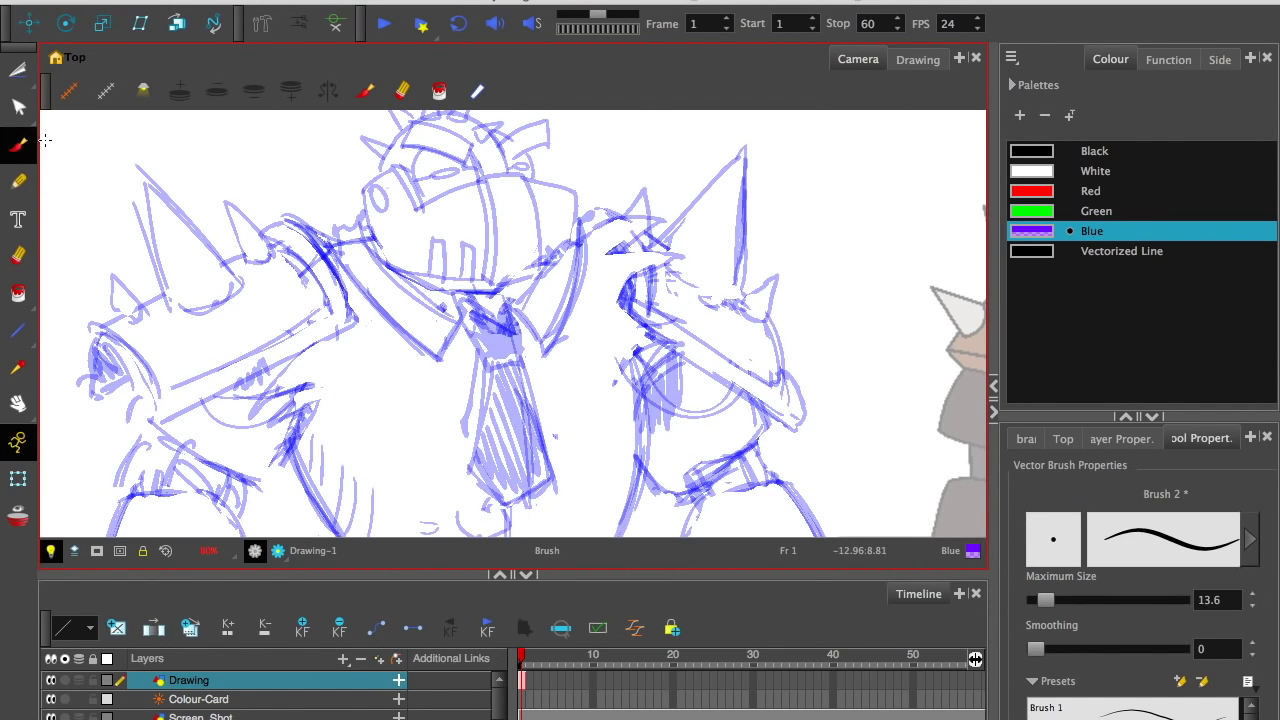
pyautogui.moveTo(742, 190); pyautogui.dragTo(744, 147)
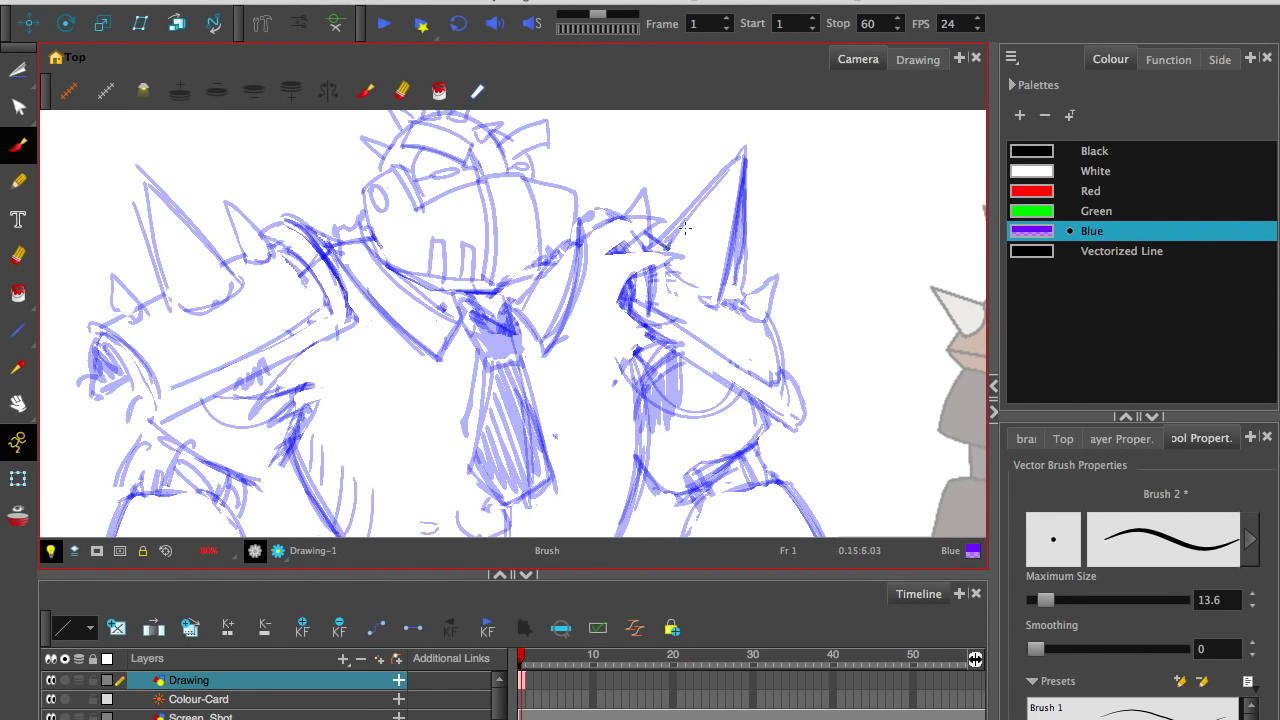
pyautogui.moveTo(664, 248); pyautogui.dragTo(747, 155)
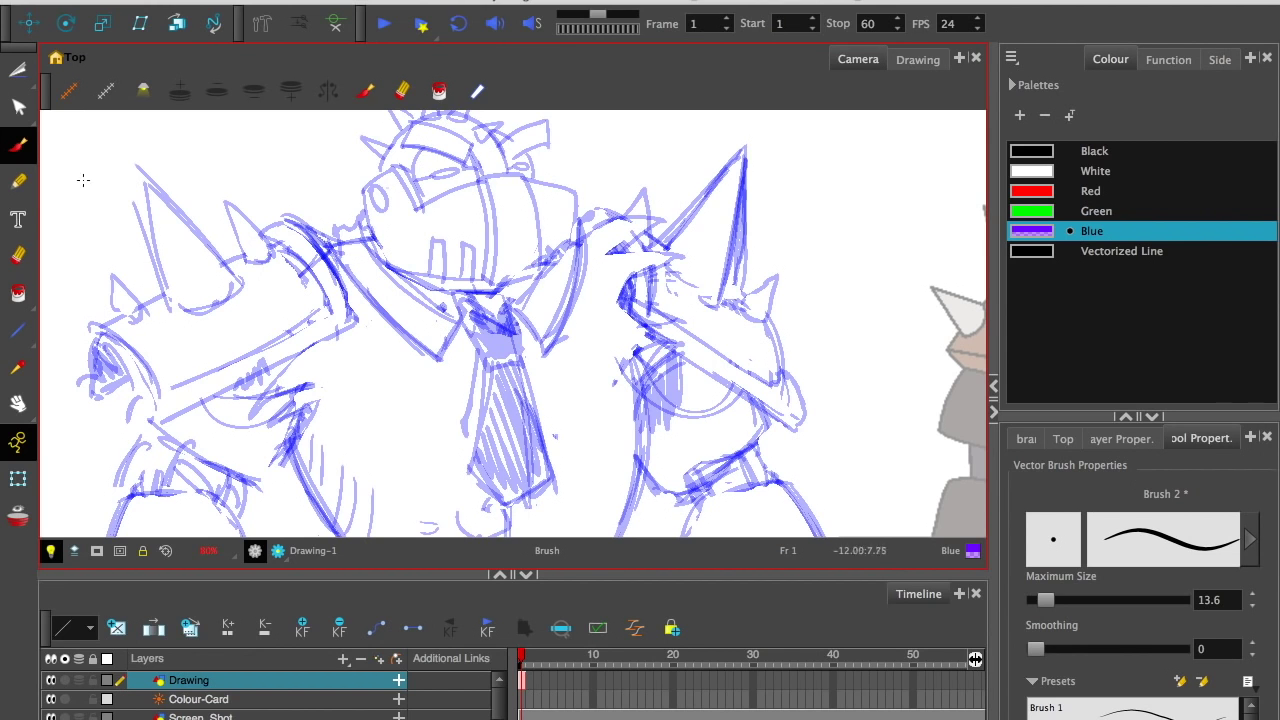
# Step: Erase the excess lines at the base of the tall right-shoulder spike and redraw its outer edge
pyautogui.click(18, 181)
pyautogui.click(18, 255)
pyautogui.moveTo(743, 284)
pyautogui.mouseDown()
pyautogui.moveTo(749, 165)
pyautogui.moveTo(734, 272)
pyautogui.mouseUp()
pyautogui.click(18, 145)
pyautogui.moveTo(742, 166); pyautogui.dragTo(724, 276)
# Step: Strengthen the outlines of the left shoulder's spikes and the open outer end of its armour
pyautogui.moveTo(301, 386); pyautogui.dragTo(486, 399)
pyautogui.moveTo(324, 174)
pyautogui.mouseDown()
pyautogui.moveTo(397, 321)
pyautogui.moveTo(319, 165)
pyautogui.mouseUp()
pyautogui.moveTo(451, 264)
pyautogui.mouseDown()
pyautogui.moveTo(405, 203)
pyautogui.moveTo(459, 268)
pyautogui.mouseUp()
pyautogui.moveTo(325, 322); pyautogui.dragTo(289, 278)
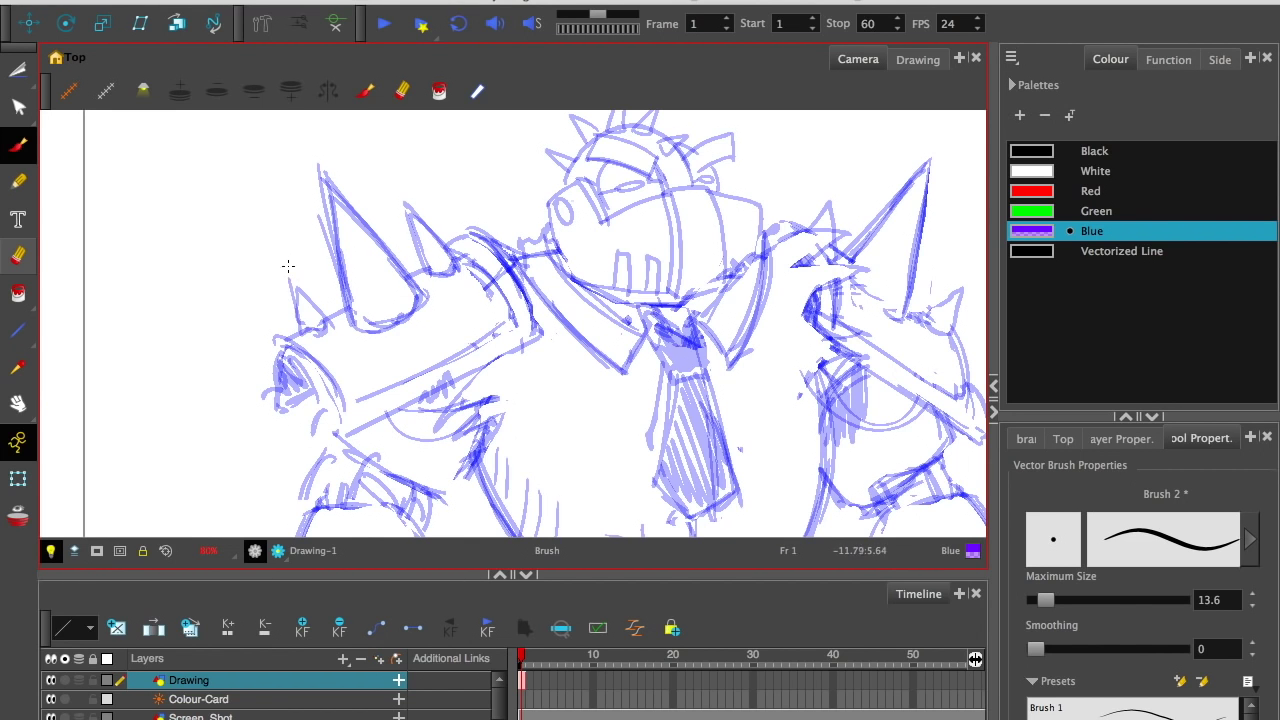
pyautogui.moveTo(265, 365)
pyautogui.mouseDown()
pyautogui.moveTo(304, 404)
pyautogui.moveTo(272, 404)
pyautogui.mouseUp()
# Step: Add chest contour lines across the shirt and reinforce the waist and belt lines below its hem
pyautogui.press('1')
pyautogui.moveTo(437, 432); pyautogui.dragTo(378, 323)
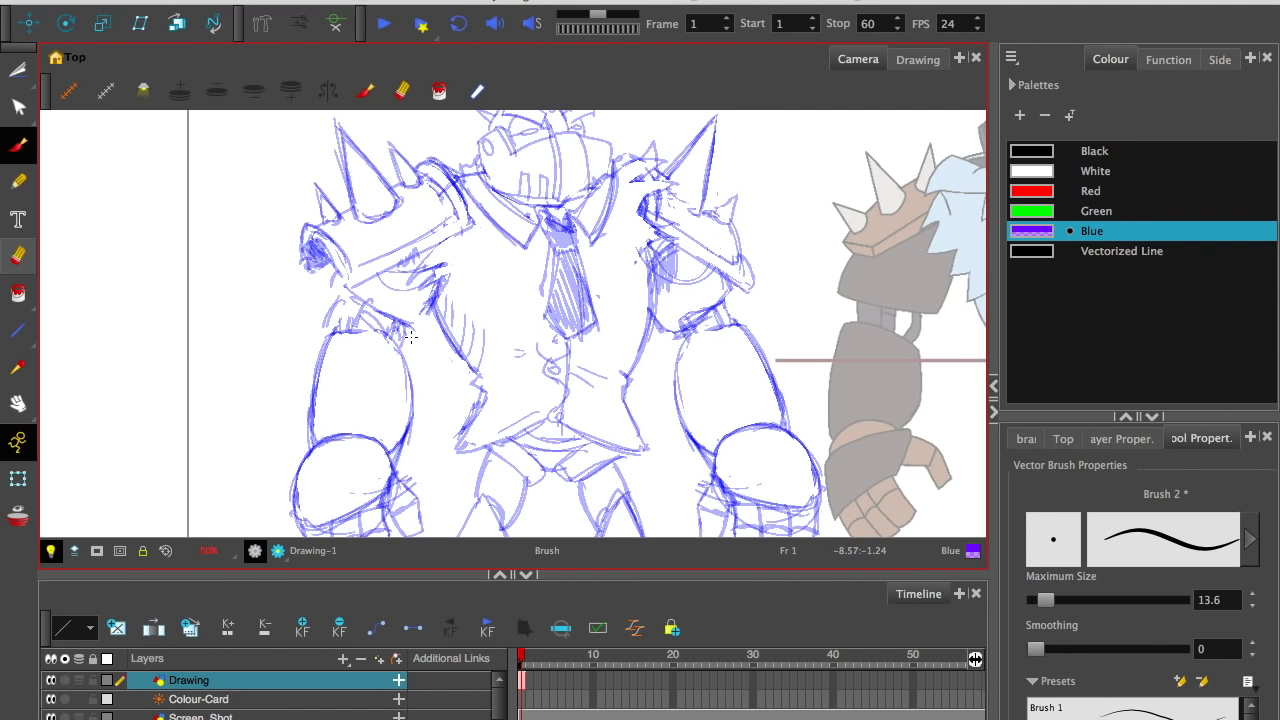
pyautogui.scroll(-1, 330, 315)
pyautogui.scroll(3, 320, 370)
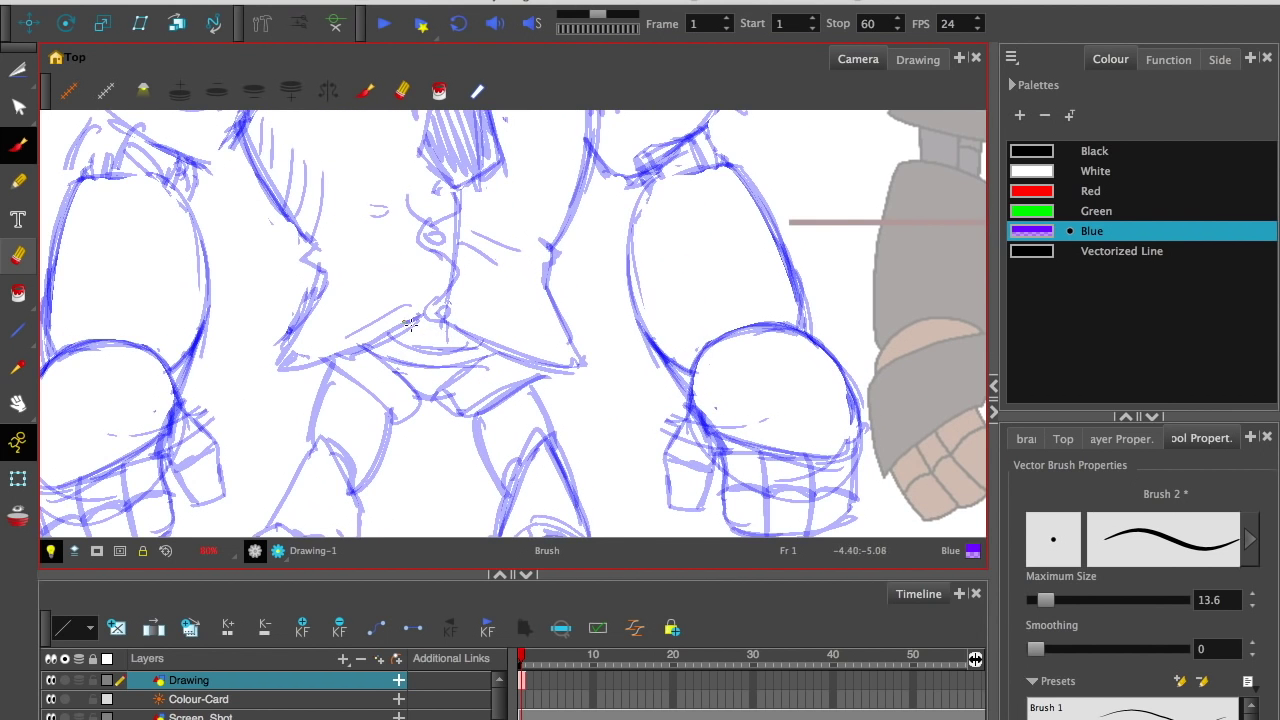
pyautogui.scroll(-2, 455, 240)
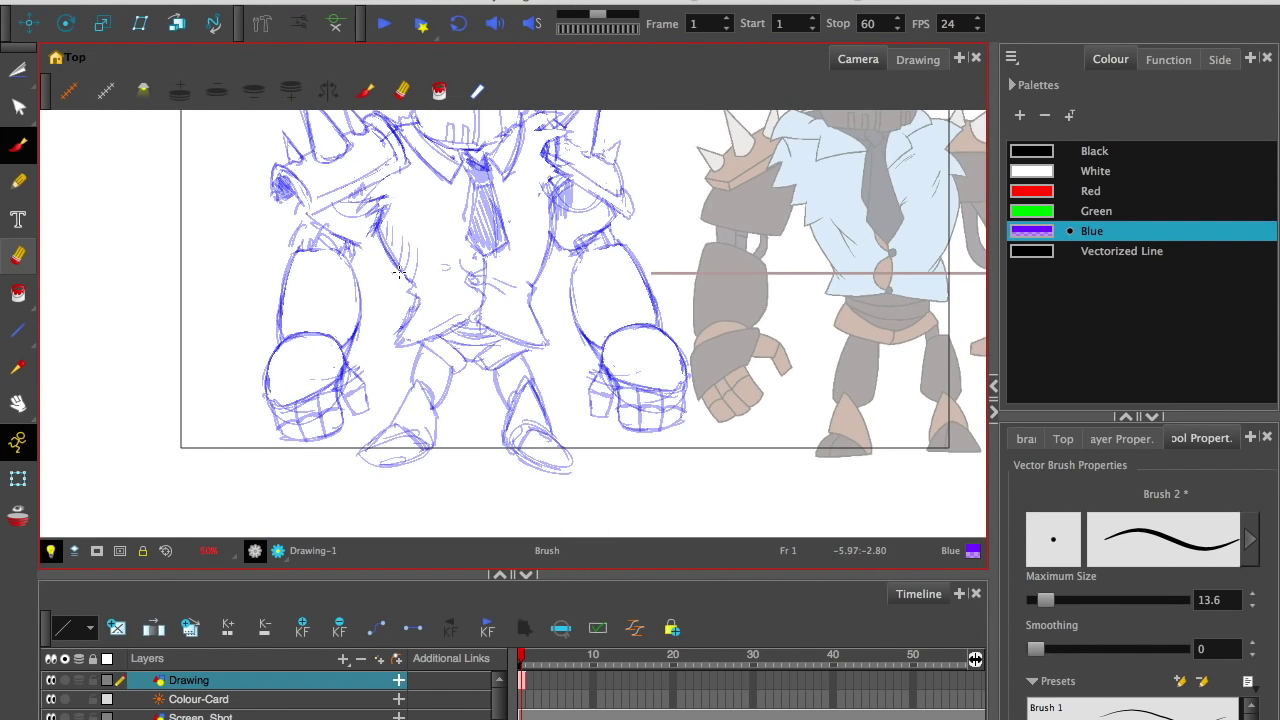
pyautogui.scroll(2, 385, 313)
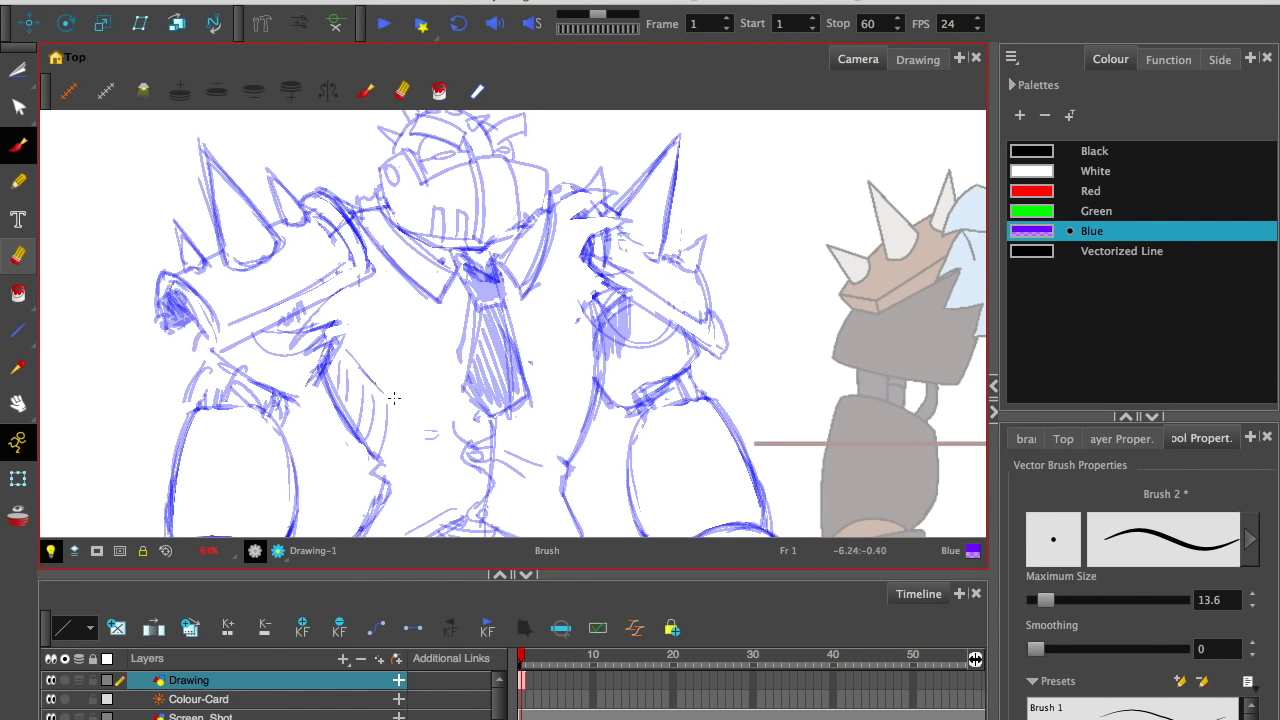
pyautogui.scroll(-2, 594, 364)
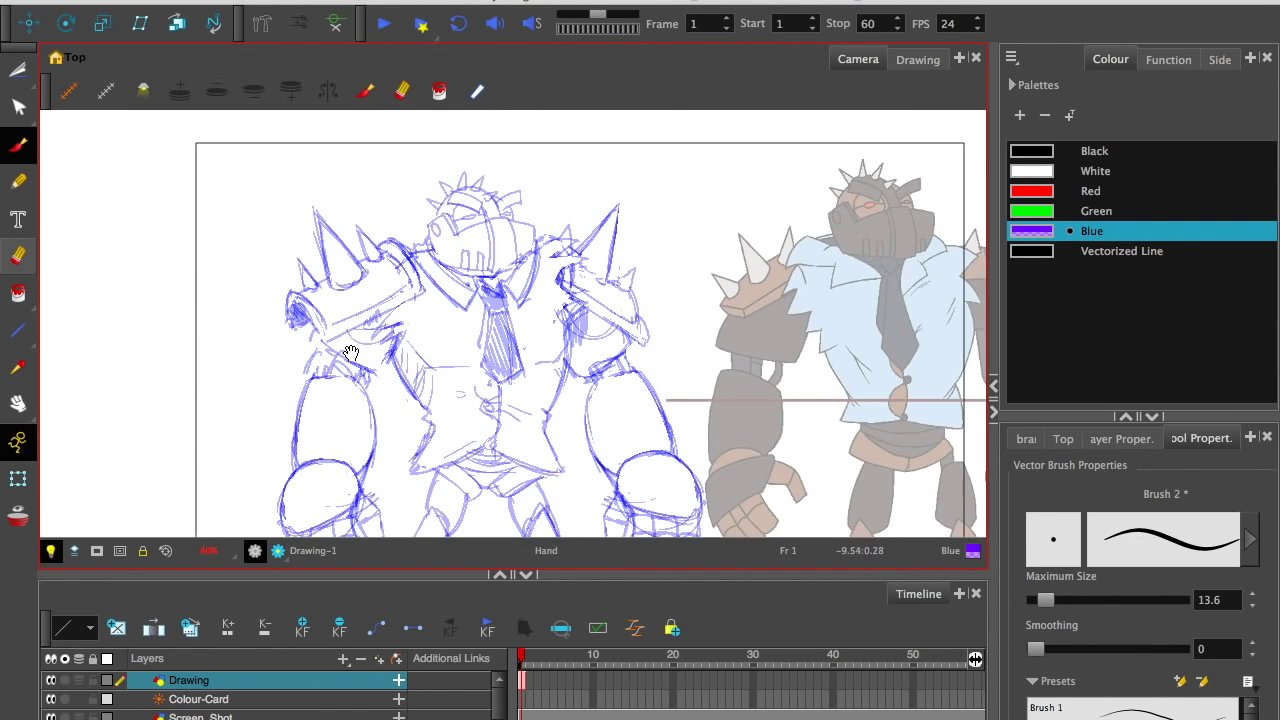
pyautogui.scroll(2, 528, 284)
pyautogui.scroll(-2, 372, 314)
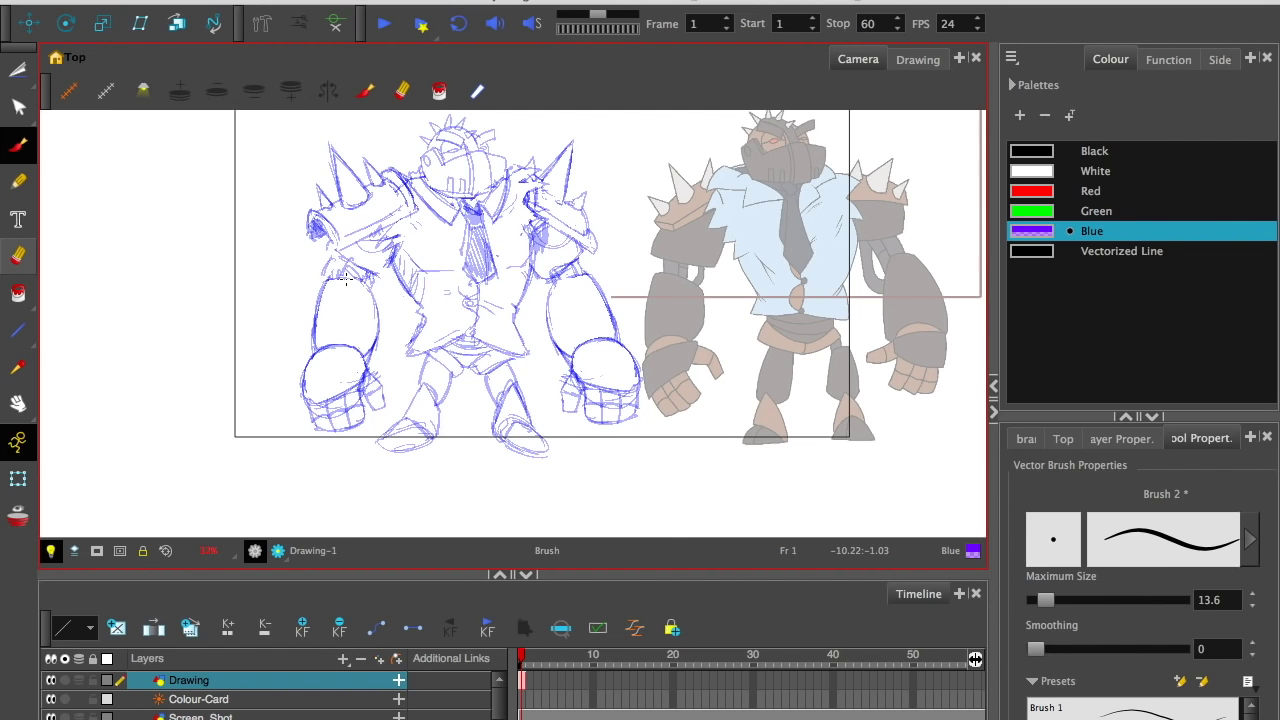
pyautogui.scroll(3, 345, 280)
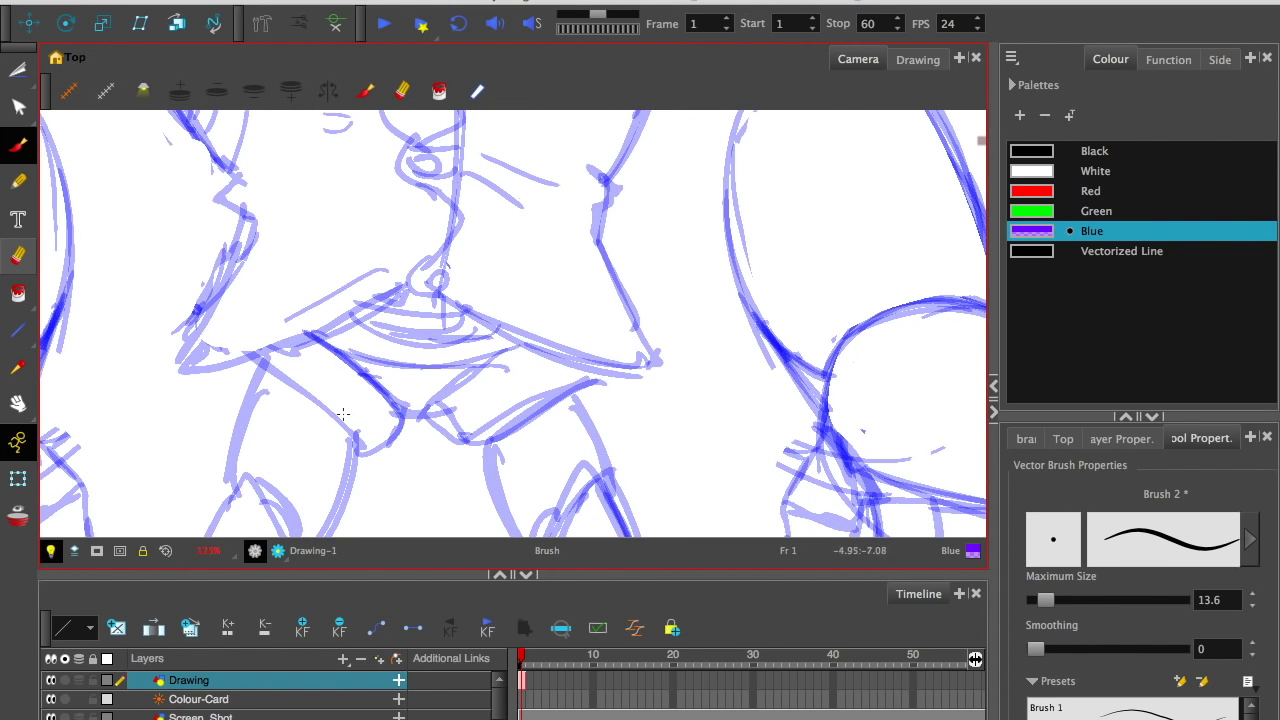
pyautogui.scroll(-3, 416, 432)
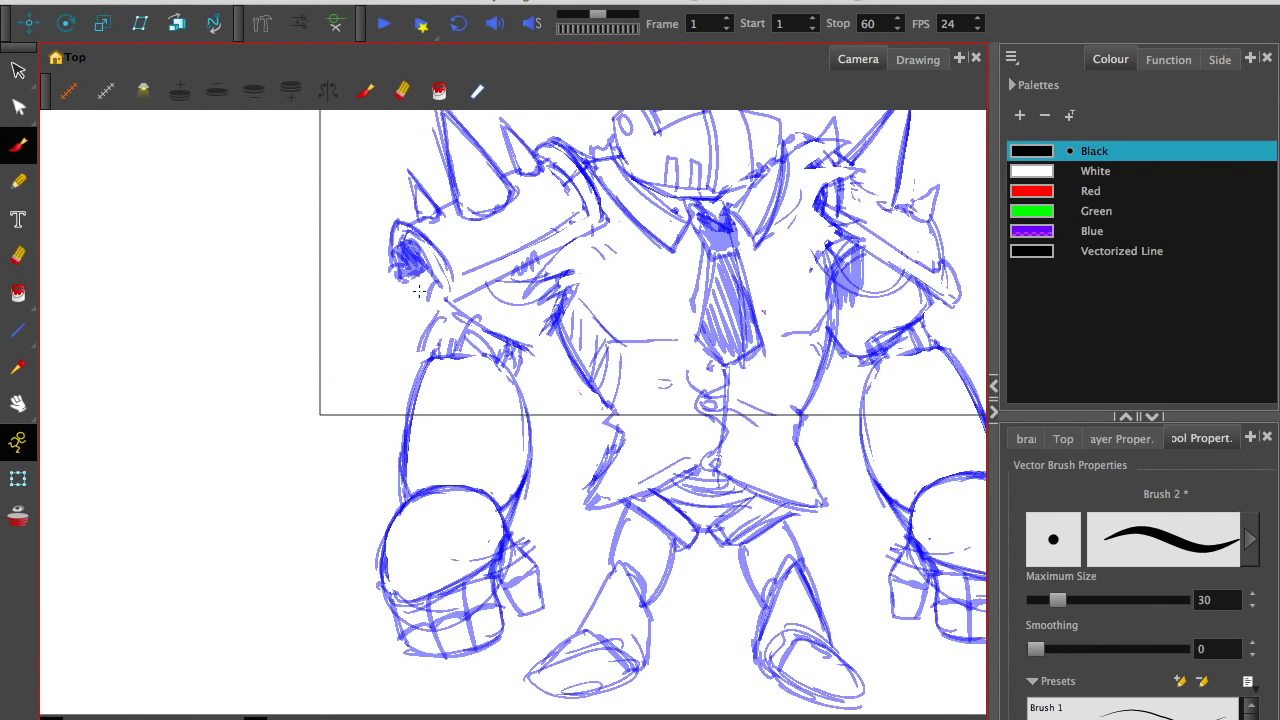
# Step: Draw black annotations around the left forearm and elbow with an arrow towards the torso, and undo them
pyautogui.moveTo(441, 371)
pyautogui.mouseDown()
pyautogui.moveTo(470, 522)
pyautogui.moveTo(475, 377)
pyautogui.mouseUp()
pyautogui.moveTo(474, 461); pyautogui.dragTo(645, 333)
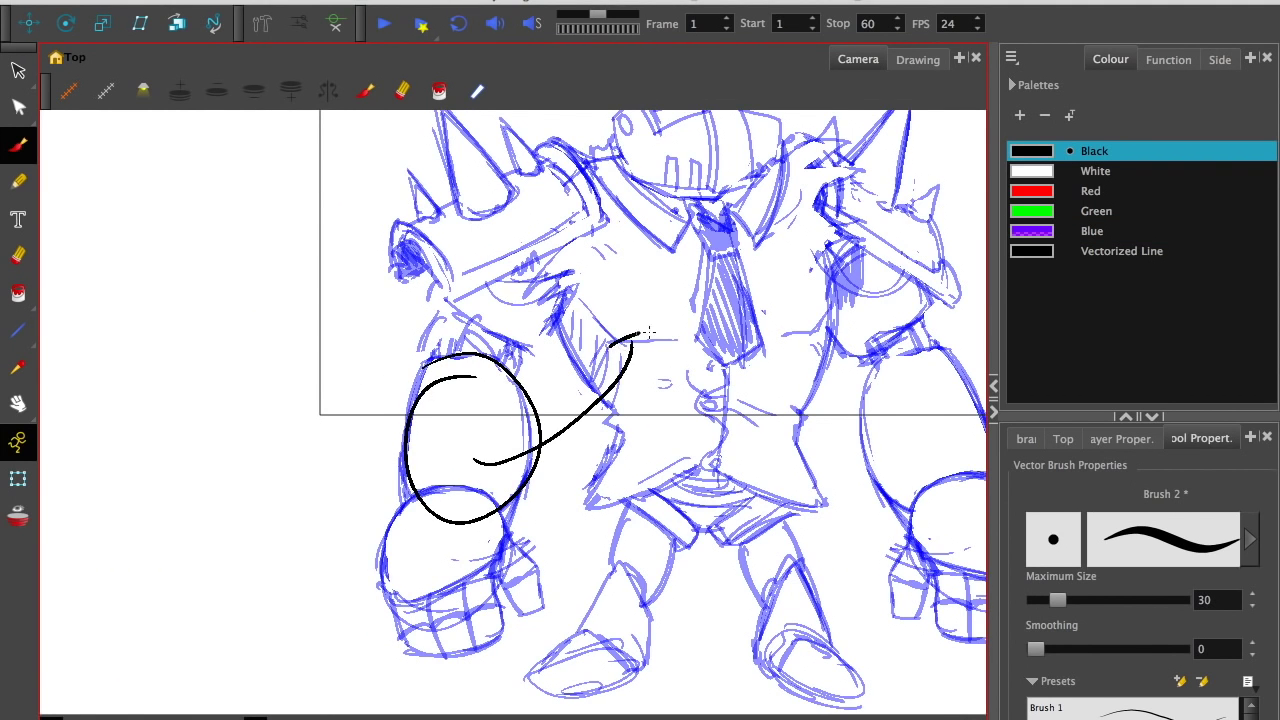
pyautogui.moveTo(483, 386); pyautogui.dragTo(452, 378)
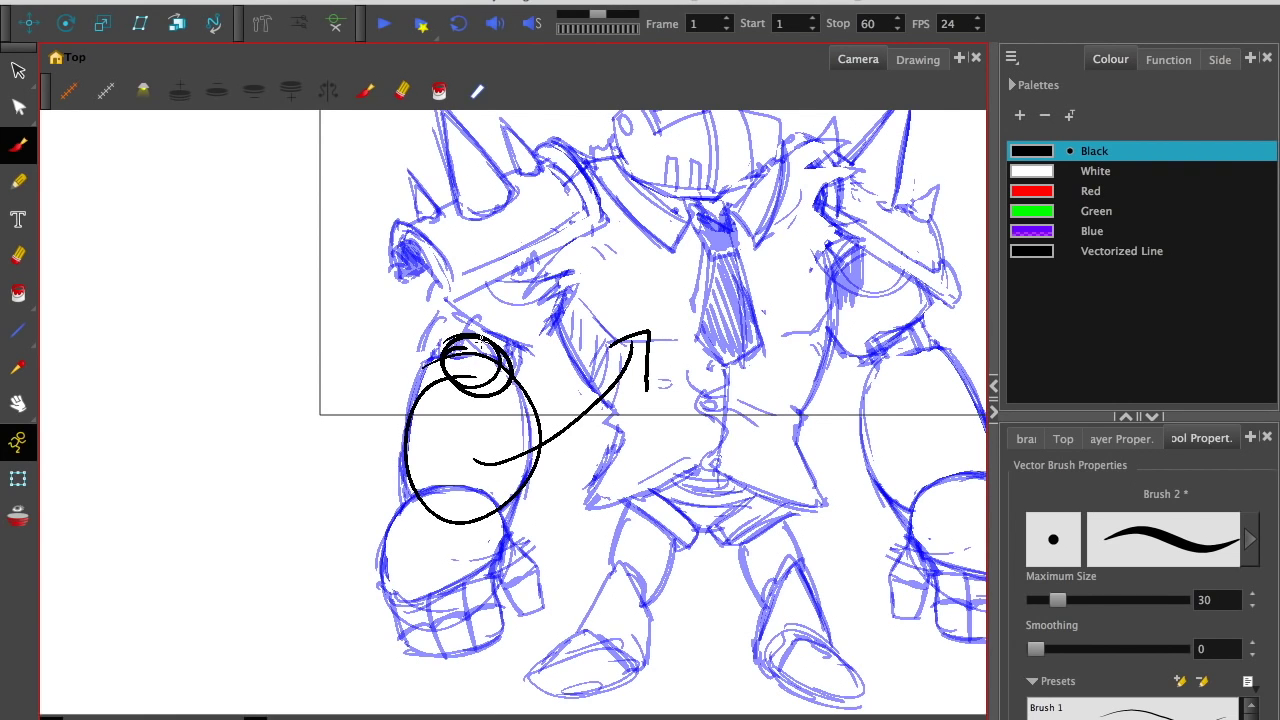
pyautogui.hotkey('ctrl', 'z')
pyautogui.hotkey('ctrl', 'z')
pyautogui.hotkey('ctrl', 'z')
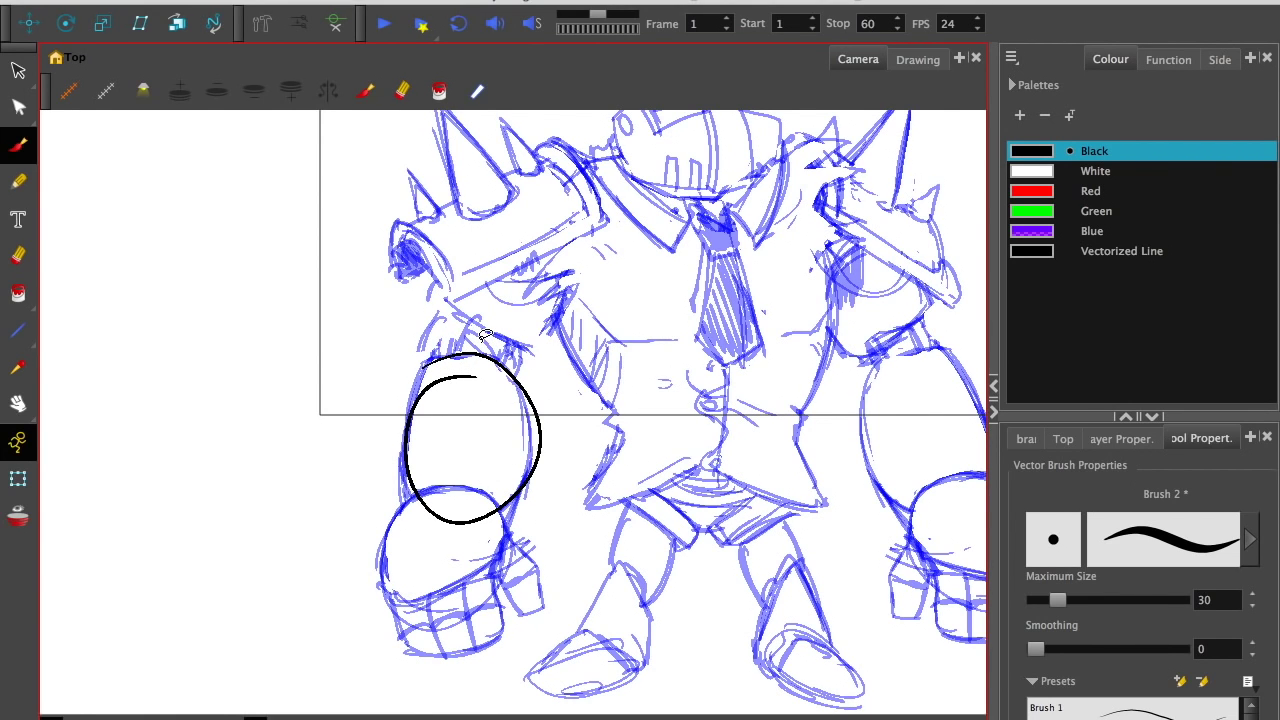
# Step: Make Red the current brush colour and lower its alpha to make it semi-transparent
pyautogui.moveTo(434, 612); pyautogui.dragTo(369, 606)
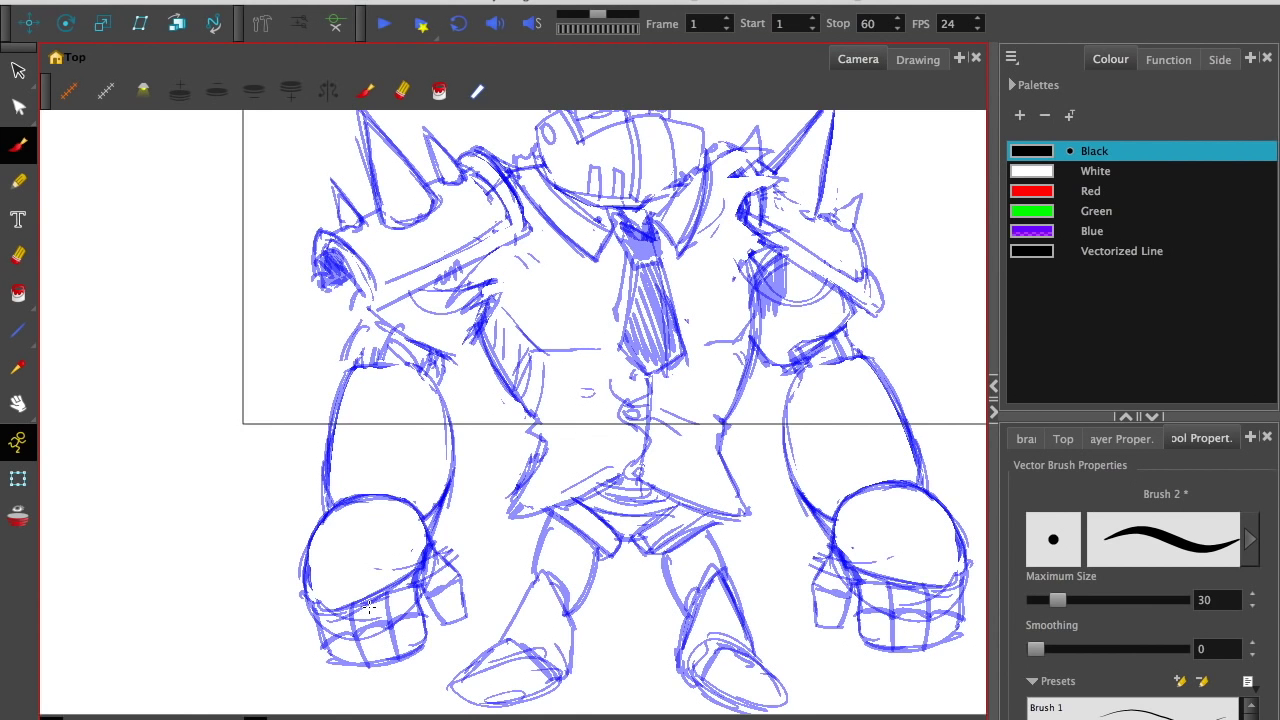
pyautogui.click(1030, 211)
pyautogui.click(1017, 190)
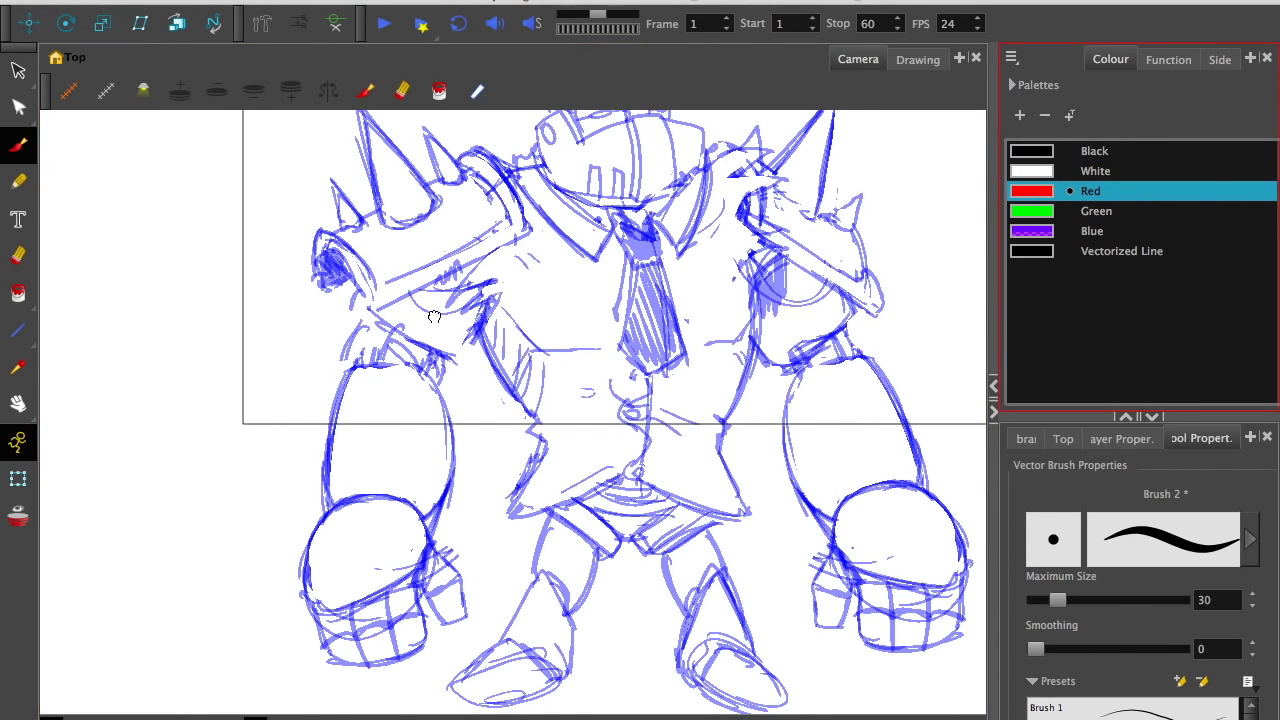
pyautogui.scroll(3, 410, 310)
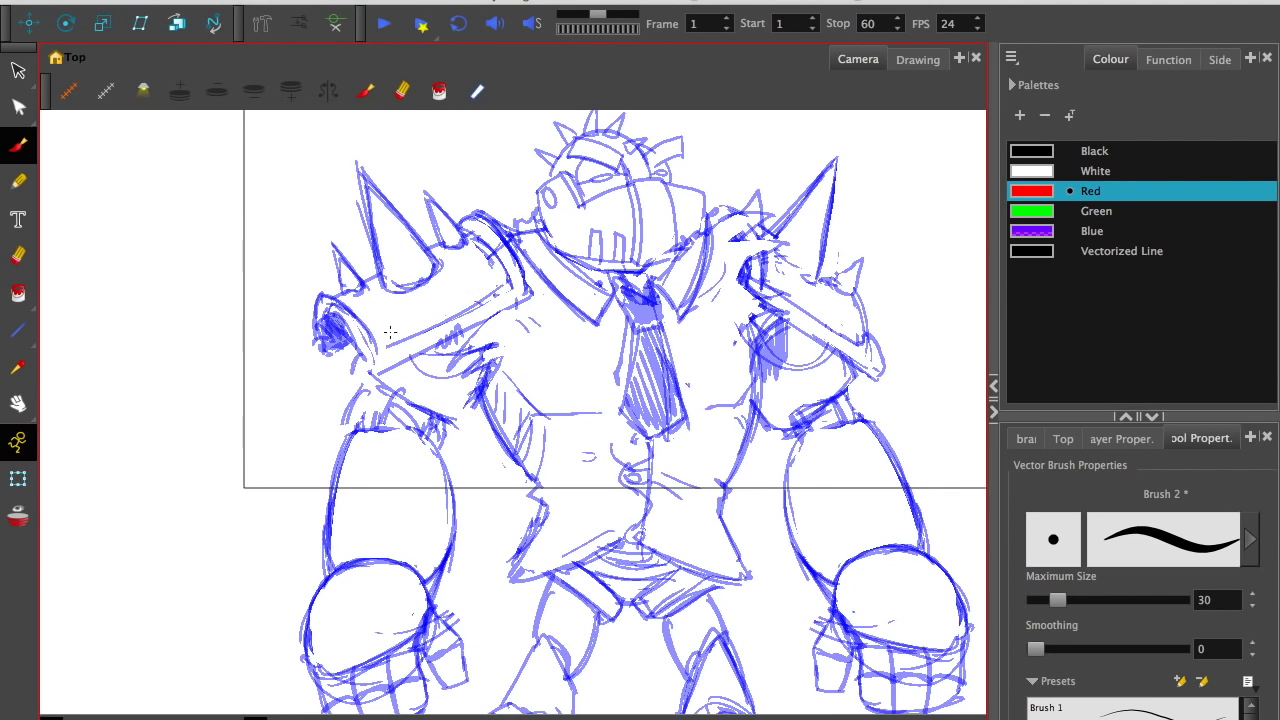
pyautogui.doubleClick(1036, 192)
pyautogui.moveTo(840, 357); pyautogui.dragTo(793, 342)
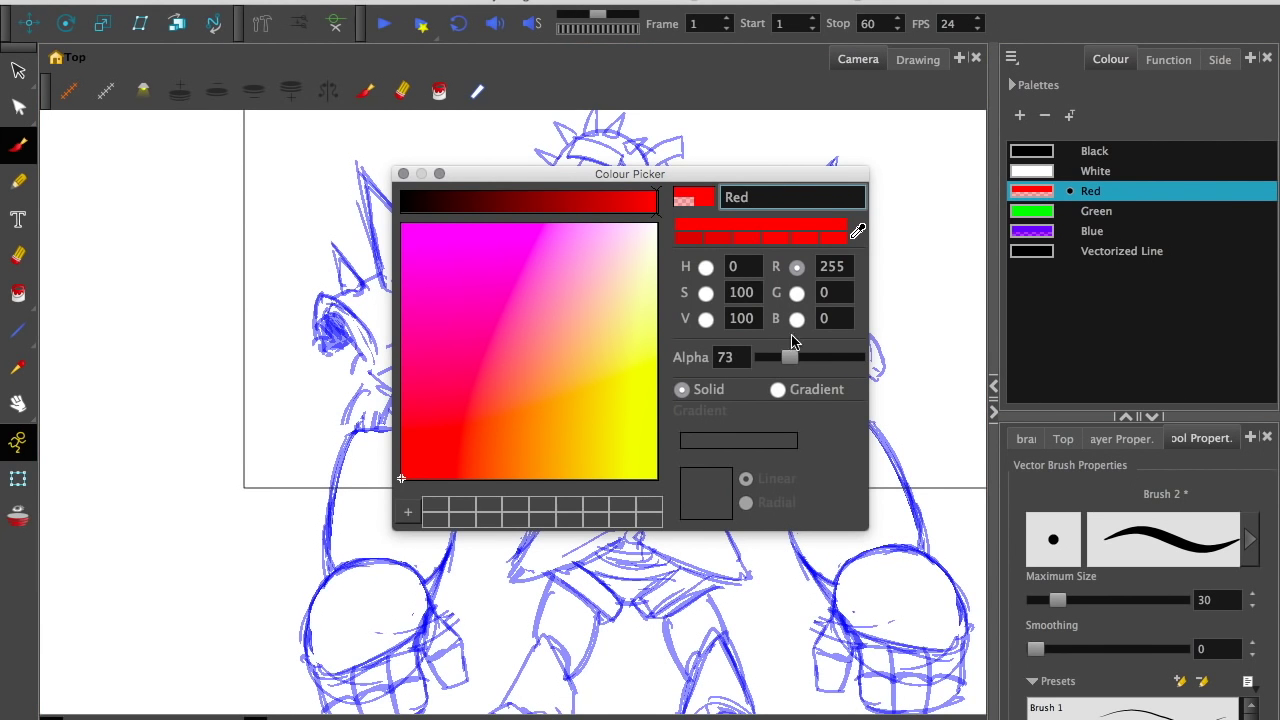
pyautogui.click(811, 358)
pyautogui.click(403, 174)
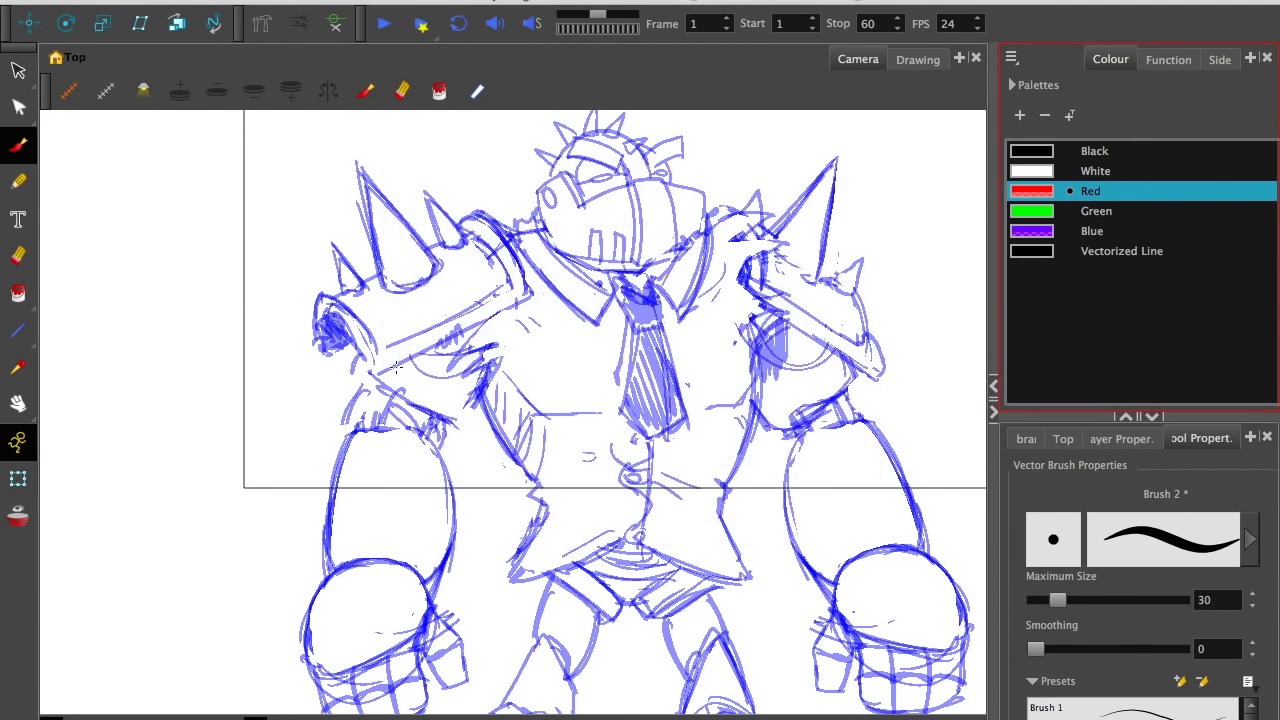
# Step: Draw a red curve extending the right forearm's outline down and around through the back of the hand
pyautogui.moveTo(389, 432); pyautogui.dragTo(367, 392)
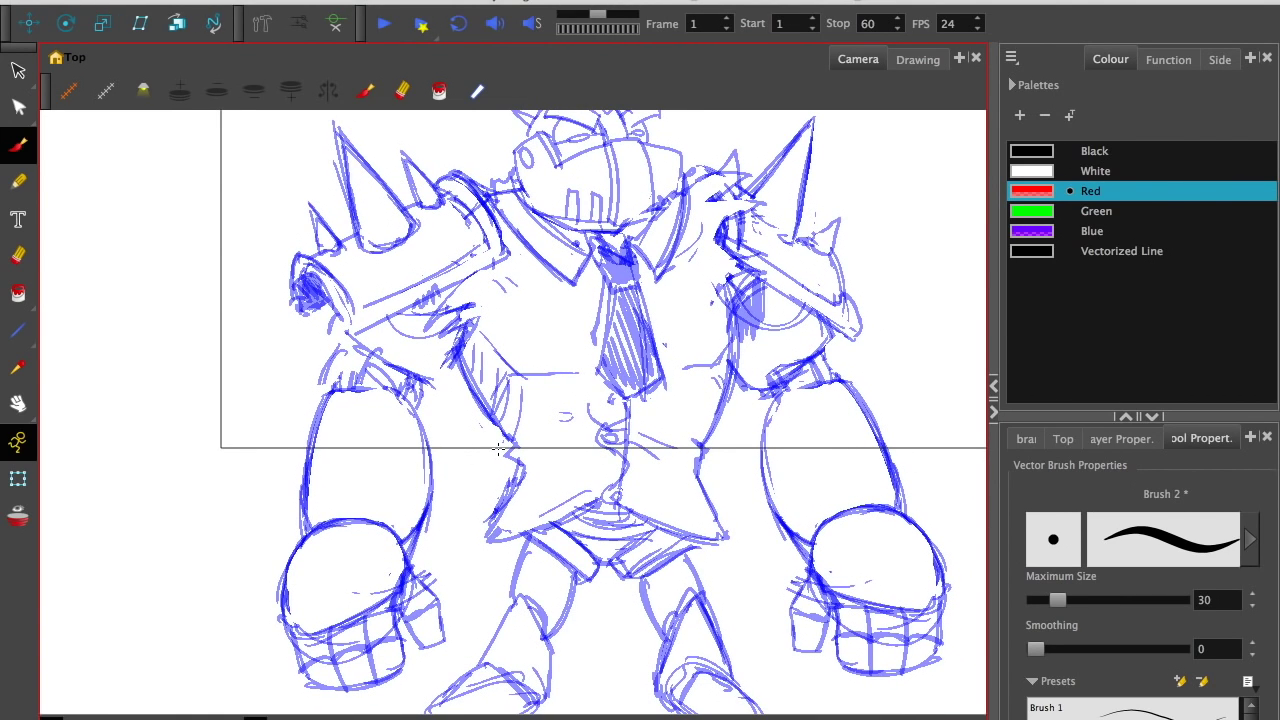
pyautogui.moveTo(498, 449); pyautogui.dragTo(172, 338)
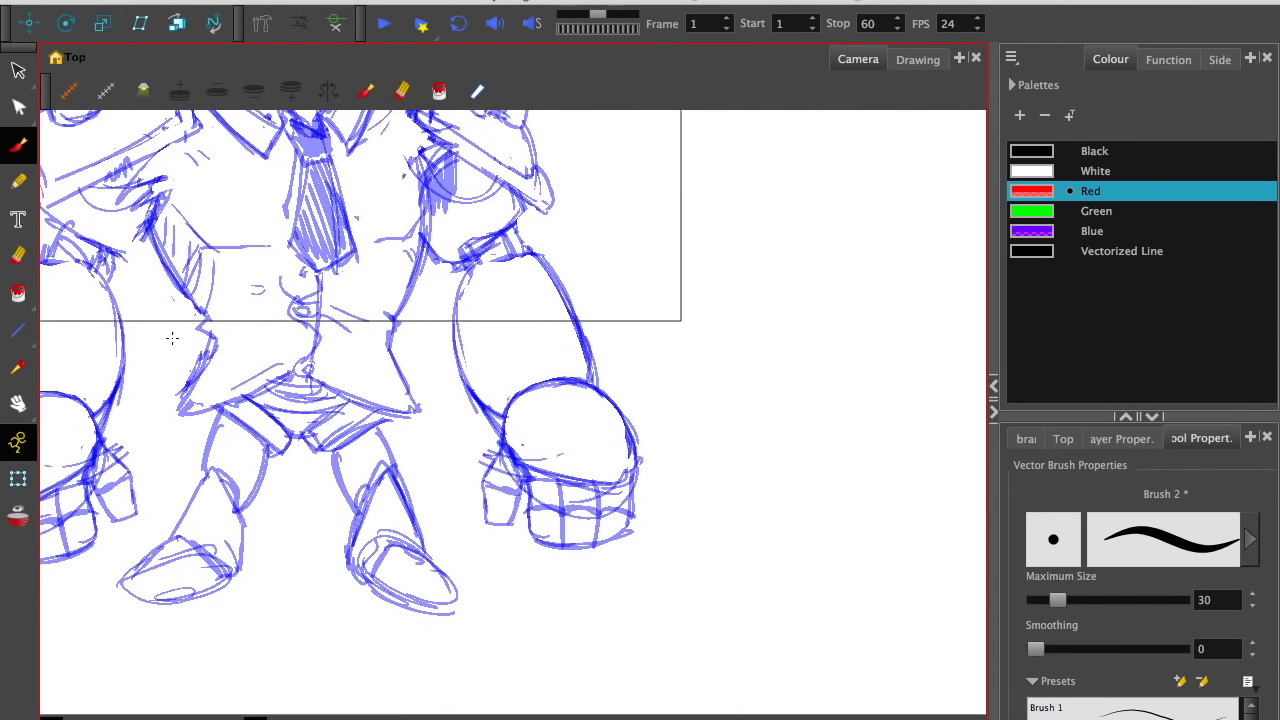
pyautogui.scroll(1, 470, 340)
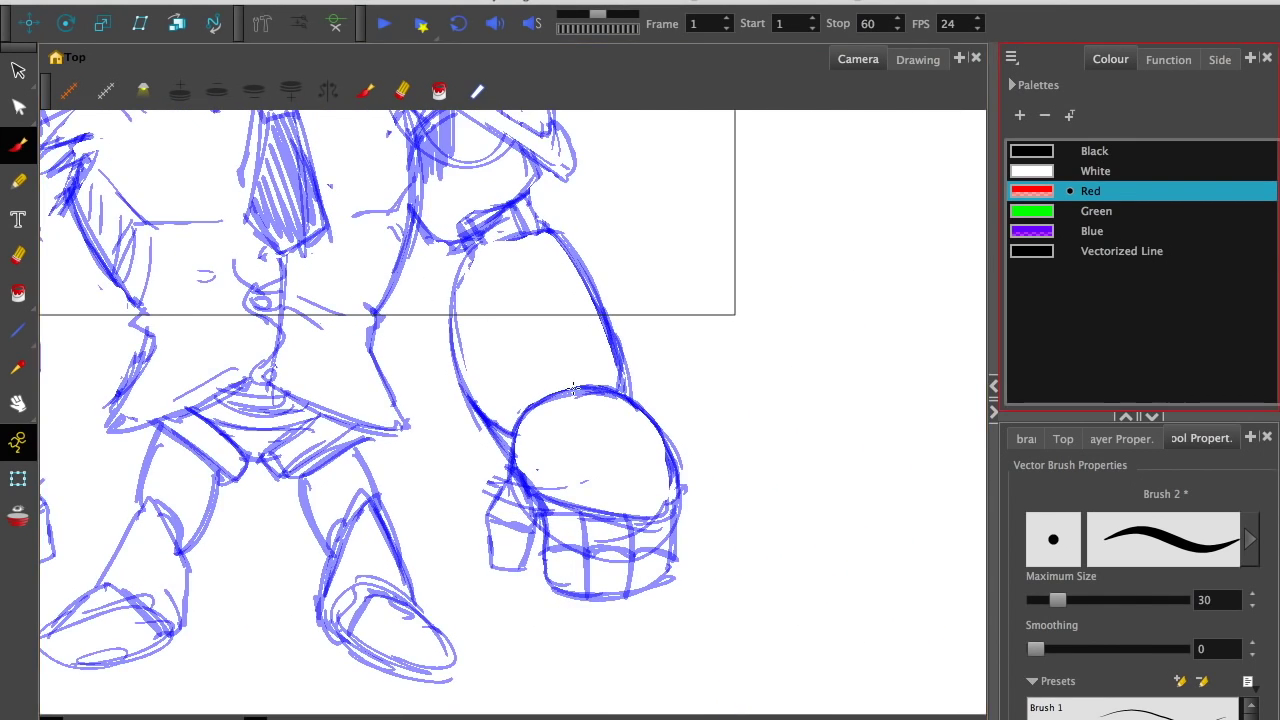
pyautogui.moveTo(609, 453); pyautogui.dragTo(519, 462)
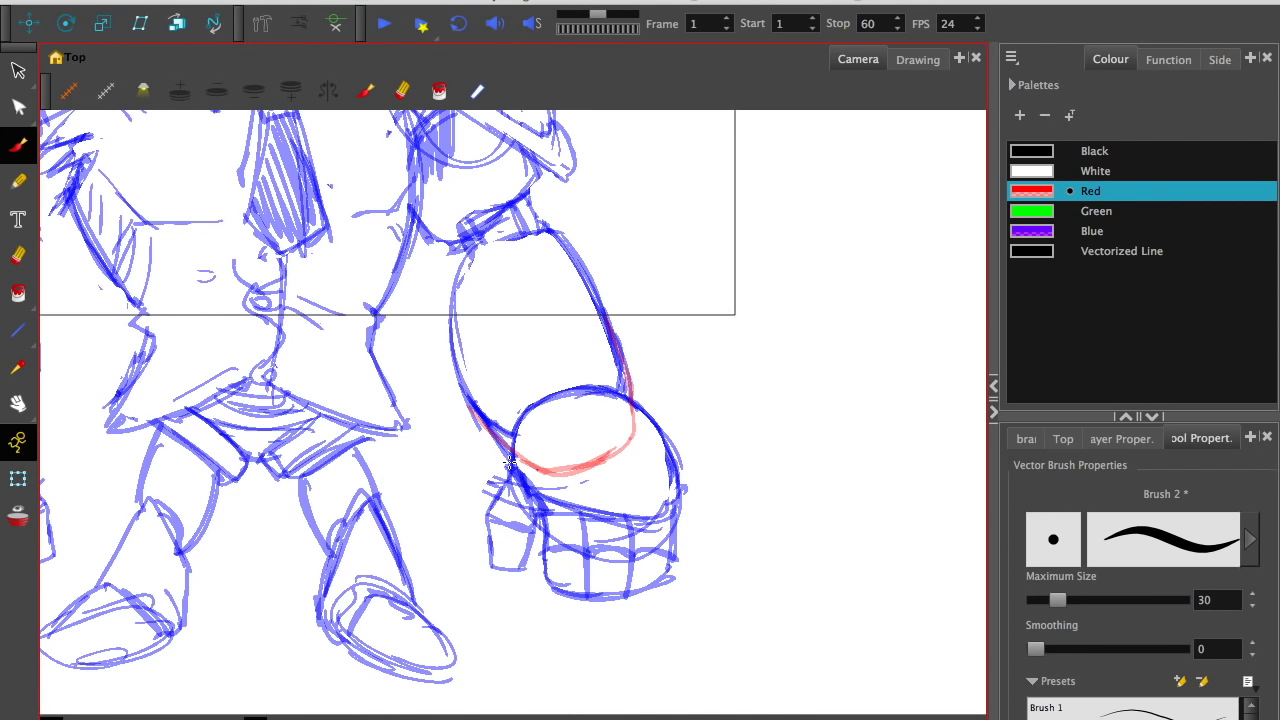
pyautogui.moveTo(345, 551); pyautogui.dragTo(418, 538)
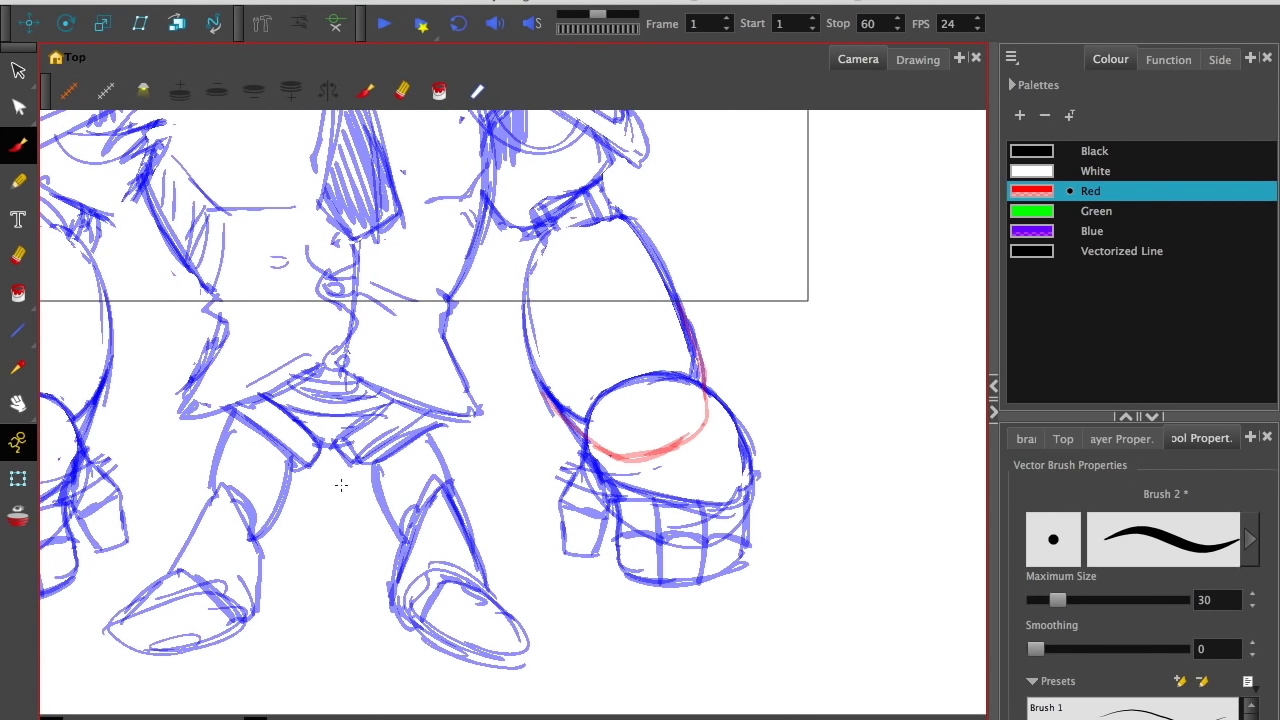
# Step: Draw red U-shaped curves through both knees to complete the rounded lower ends of the thighs
pyautogui.moveTo(309, 558); pyautogui.dragTo(388, 502)
pyautogui.moveTo(500, 493); pyautogui.dragTo(527, 420)
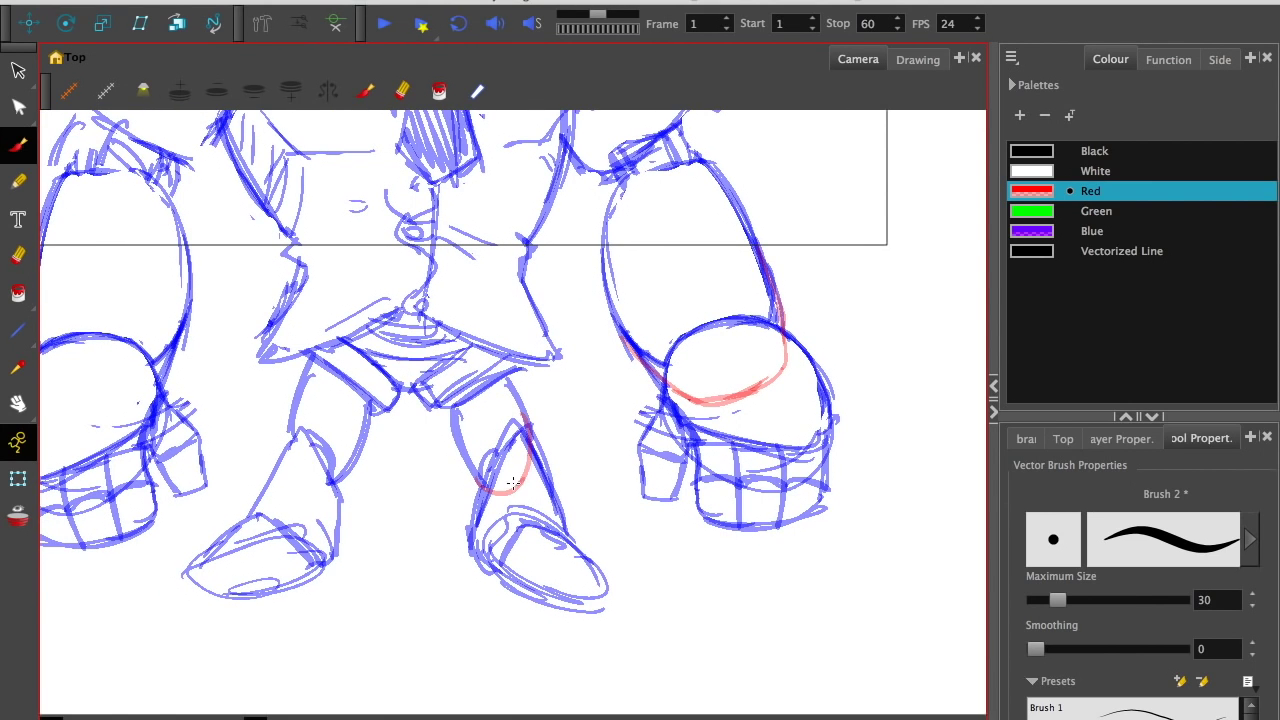
pyautogui.moveTo(290, 424)
pyautogui.mouseDown()
pyautogui.moveTo(327, 485)
pyautogui.moveTo(530, 456)
pyautogui.mouseUp()
# Step: Draw red strokes extending both sides of the left forearm's outline into a curve across the back of the hand
pyautogui.moveTo(418, 370)
pyautogui.mouseDown()
pyautogui.moveTo(368, 402)
pyautogui.moveTo(374, 432)
pyautogui.moveTo(298, 420)
pyautogui.mouseUp()
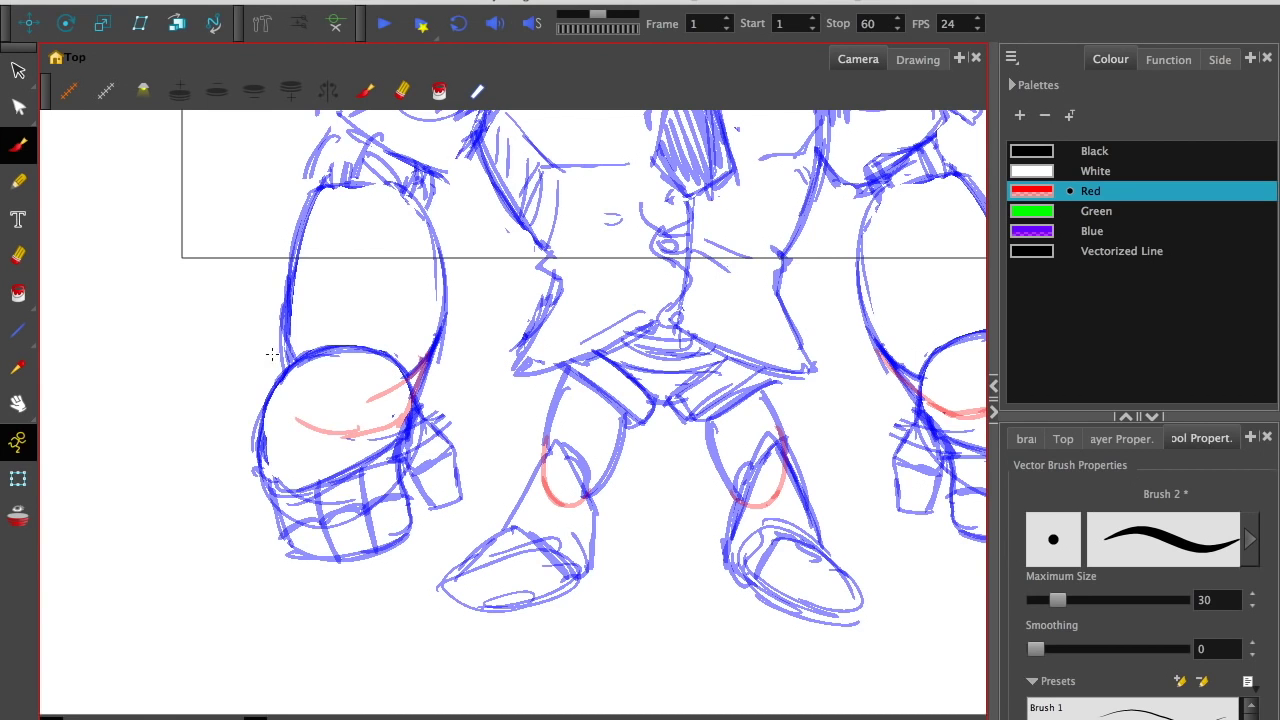
pyautogui.moveTo(282, 345); pyautogui.dragTo(304, 423)
pyautogui.moveTo(287, 312); pyautogui.dragTo(289, 334)
# Step: Draw red rounded, banded joint shapes at the right elbow, extending from the upper arm down into the forearm
pyautogui.press('2')
pyautogui.moveTo(911, 179)
pyautogui.mouseDown()
pyautogui.moveTo(585, 332)
pyautogui.moveTo(627, 385)
pyautogui.moveTo(612, 436)
pyautogui.moveTo(533, 350)
pyautogui.mouseUp()
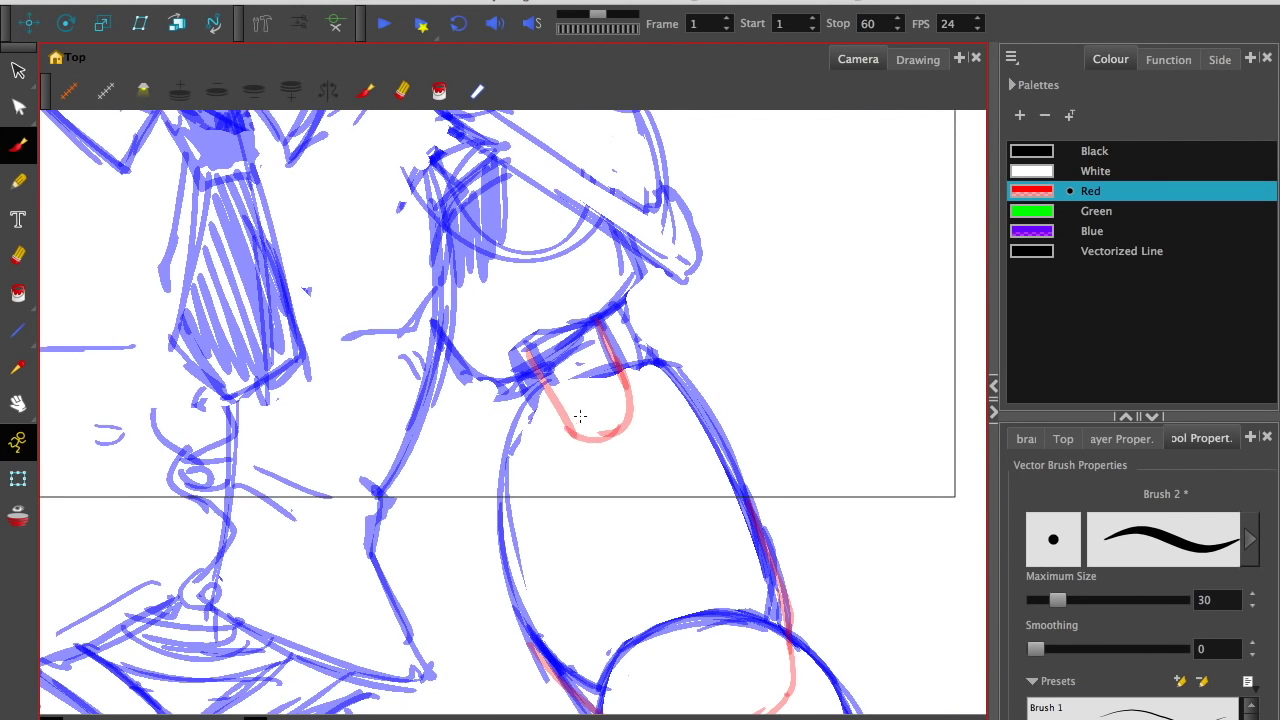
pyautogui.moveTo(566, 430)
pyautogui.mouseDown()
pyautogui.moveTo(630, 396)
pyautogui.moveTo(615, 380)
pyautogui.moveTo(557, 403)
pyautogui.mouseUp()
pyautogui.moveTo(620, 309)
pyautogui.mouseDown()
pyautogui.moveTo(653, 404)
pyautogui.moveTo(611, 334)
pyautogui.mouseUp()
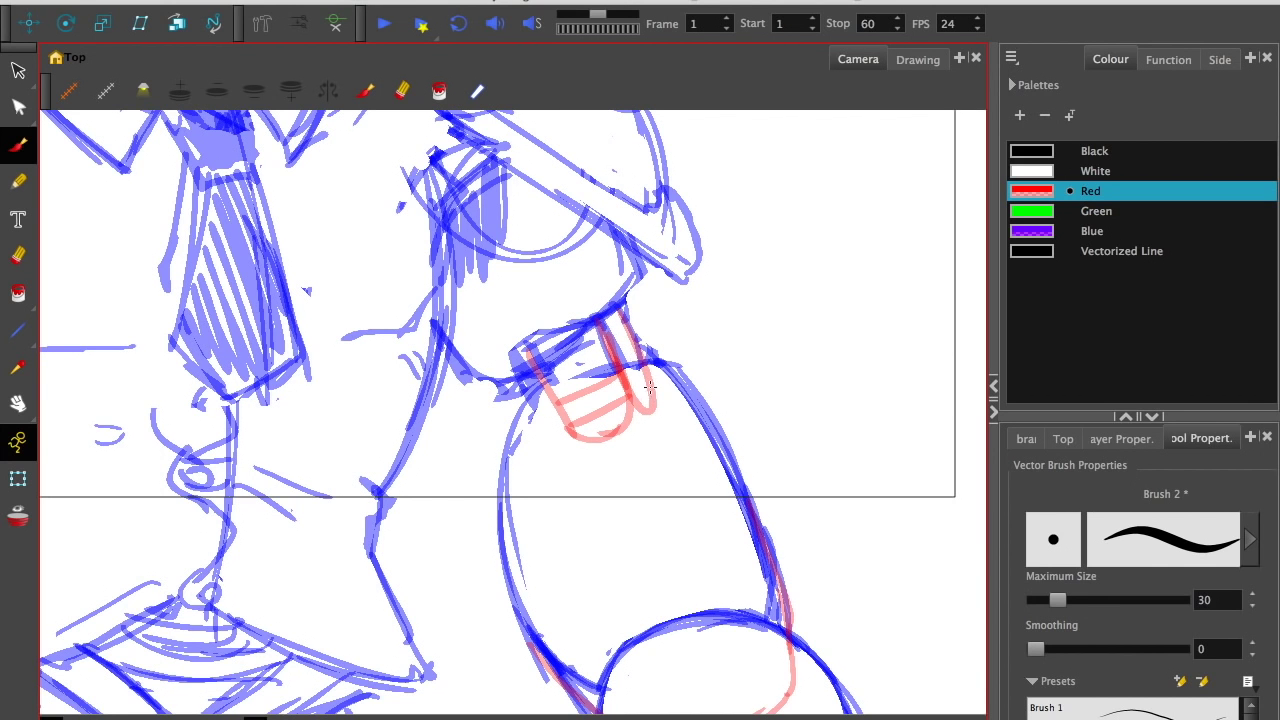
pyautogui.moveTo(647, 377)
pyautogui.mouseDown()
pyautogui.moveTo(622, 385)
pyautogui.moveTo(511, 363)
pyautogui.mouseUp()
pyautogui.moveTo(562, 405)
pyautogui.mouseDown()
pyautogui.moveTo(536, 422)
pyautogui.moveTo(517, 394)
pyautogui.mouseUp()
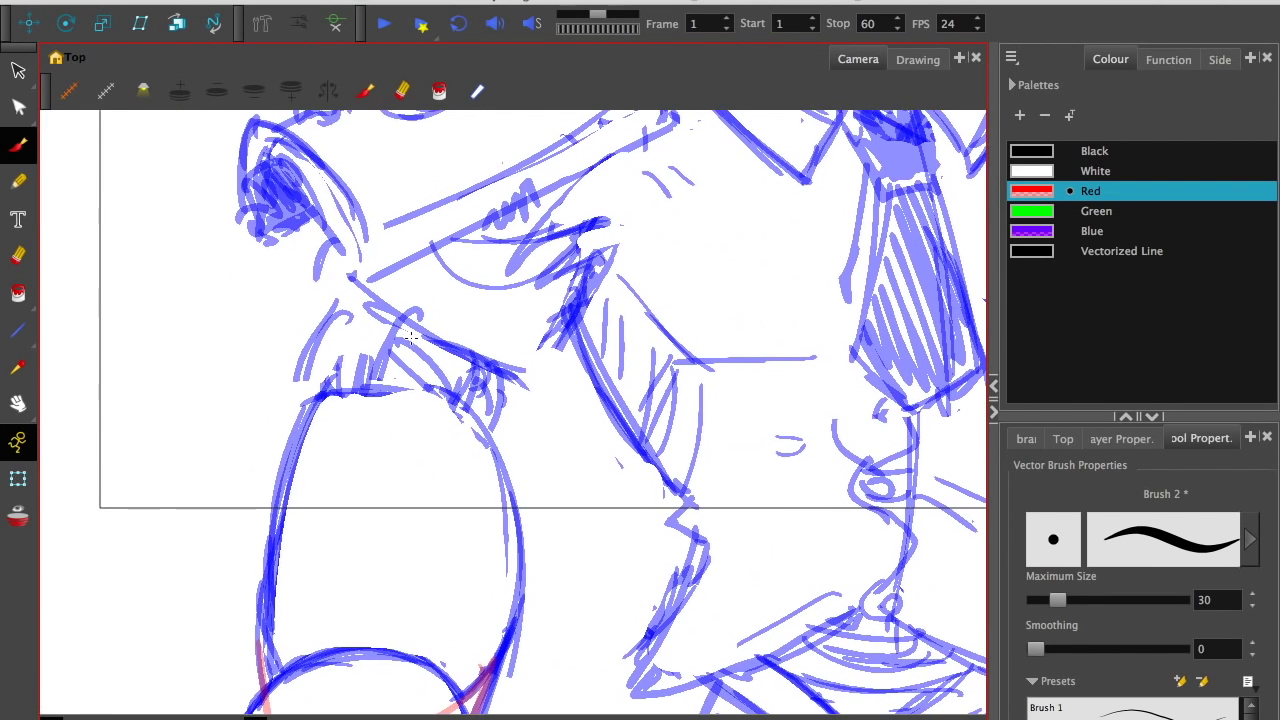
# Step: Draw matching red rounded joint segments with cross bands at the left elbow, running into the top of the forearm
pyautogui.moveTo(383, 340)
pyautogui.mouseDown()
pyautogui.moveTo(371, 409)
pyautogui.moveTo(445, 420)
pyautogui.moveTo(469, 348)
pyautogui.mouseUp()
pyautogui.moveTo(430, 437); pyautogui.dragTo(369, 423)
pyautogui.moveTo(445, 415); pyautogui.dragTo(366, 380)
pyautogui.moveTo(491, 411)
pyautogui.mouseDown()
pyautogui.moveTo(451, 402)
pyautogui.moveTo(450, 413)
pyautogui.mouseUp()
pyautogui.moveTo(489, 412); pyautogui.dragTo(456, 395)
pyautogui.moveTo(373, 374)
pyautogui.mouseDown()
pyautogui.moveTo(329, 420)
pyautogui.moveTo(356, 302)
pyautogui.mouseUp()
pyautogui.moveTo(366, 400); pyautogui.dragTo(328, 381)
pyautogui.moveTo(369, 372); pyautogui.dragTo(342, 358)
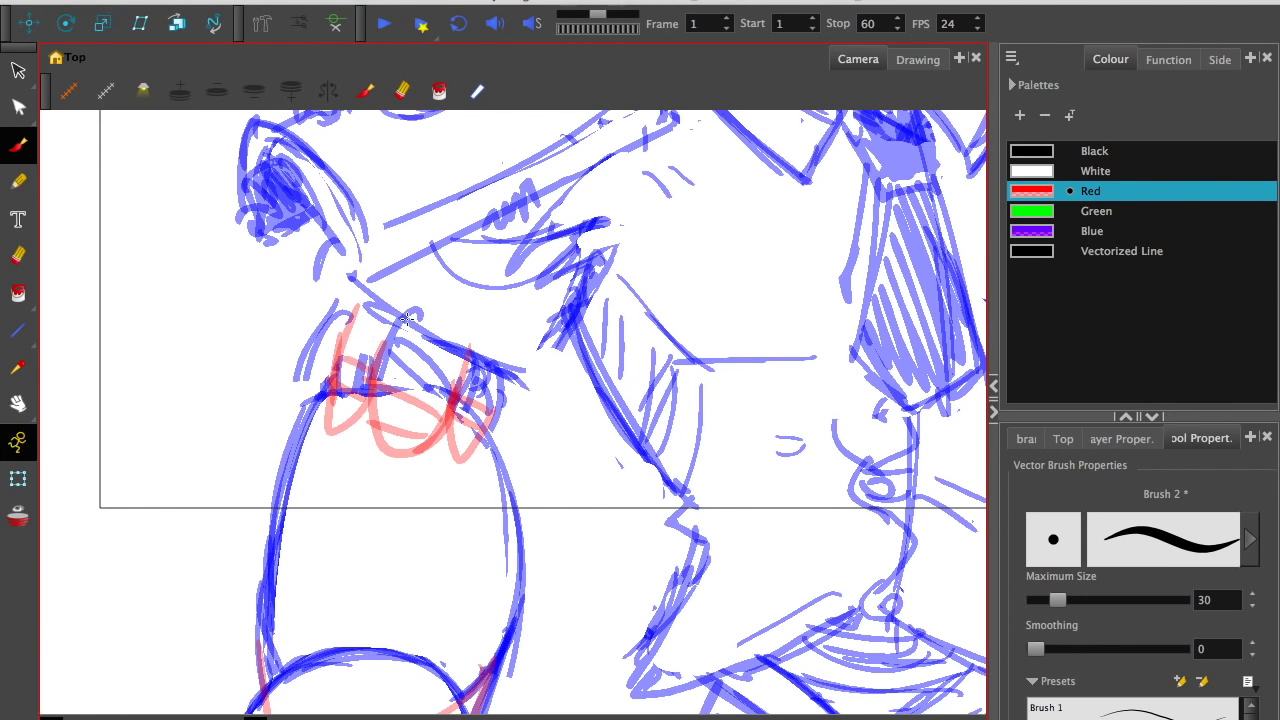
# Step: Draw a large red oval through the left upper arm and shoulder armour to complete the hidden arm form
pyautogui.moveTo(393, 325)
pyautogui.mouseDown()
pyautogui.moveTo(361, 458)
pyautogui.moveTo(282, 517)
pyautogui.moveTo(284, 390)
pyautogui.moveTo(359, 510)
pyautogui.mouseUp()
pyautogui.press('1')
pyautogui.press('1')
pyautogui.press('1')
pyautogui.press('2')
pyautogui.moveTo(466, 517)
pyautogui.mouseDown()
pyautogui.moveTo(495, 489)
pyautogui.moveTo(537, 400)
pyautogui.moveTo(484, 330)
pyautogui.mouseUp()
pyautogui.moveTo(362, 456)
pyautogui.mouseDown()
pyautogui.moveTo(346, 434)
pyautogui.moveTo(398, 358)
pyautogui.mouseUp()
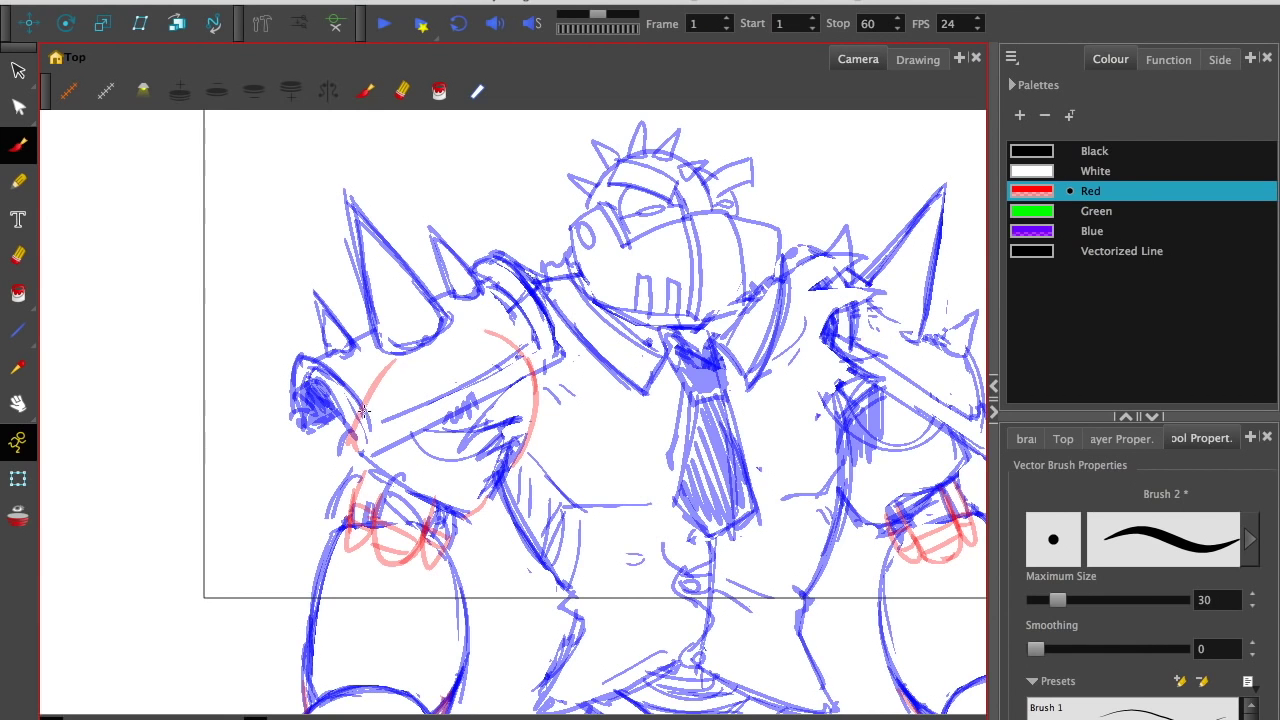
pyautogui.moveTo(364, 411); pyautogui.dragTo(454, 314)
pyautogui.moveTo(519, 353)
pyautogui.mouseDown()
pyautogui.moveTo(390, 324)
pyautogui.moveTo(494, 328)
pyautogui.mouseUp()
# Step: Draw a matching red oval through the right upper arm and behind the shoulder armour
pyautogui.moveTo(623, 490); pyautogui.dragTo(329, 456)
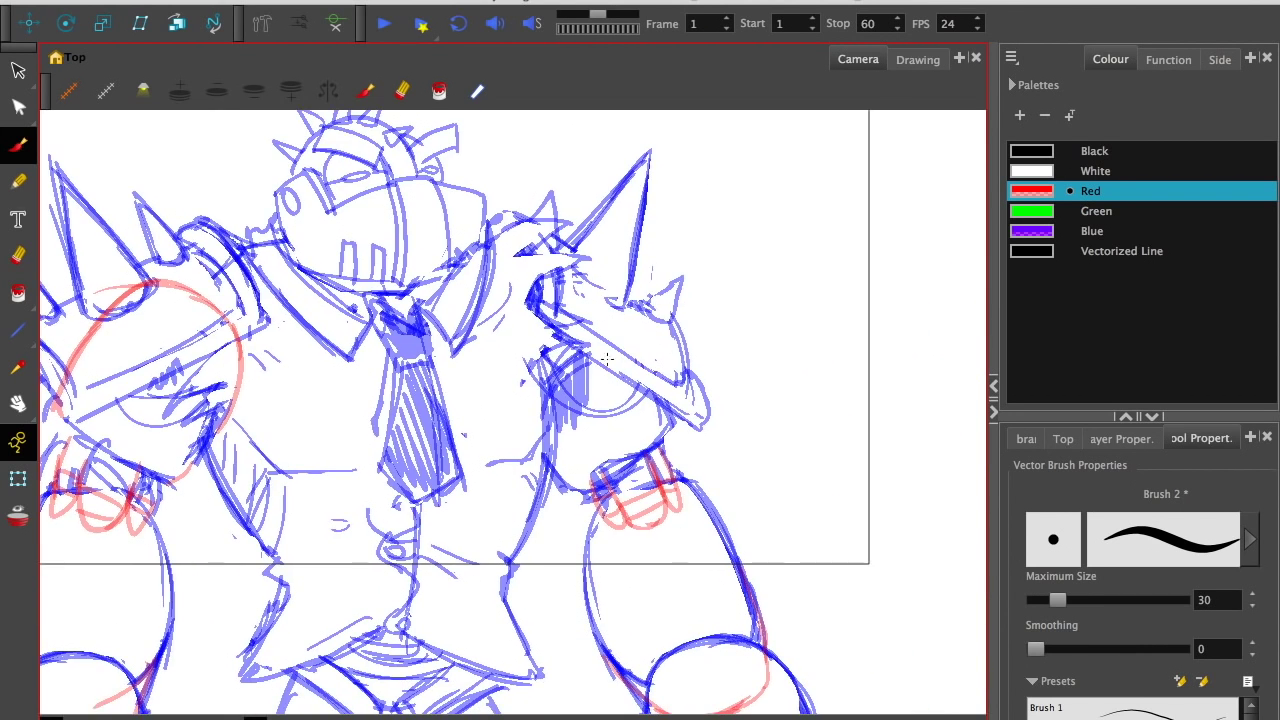
pyautogui.moveTo(590, 318)
pyautogui.mouseDown()
pyautogui.moveTo(668, 410)
pyautogui.moveTo(496, 352)
pyautogui.moveTo(545, 468)
pyautogui.mouseUp()
pyautogui.moveTo(503, 410); pyautogui.dragTo(524, 446)
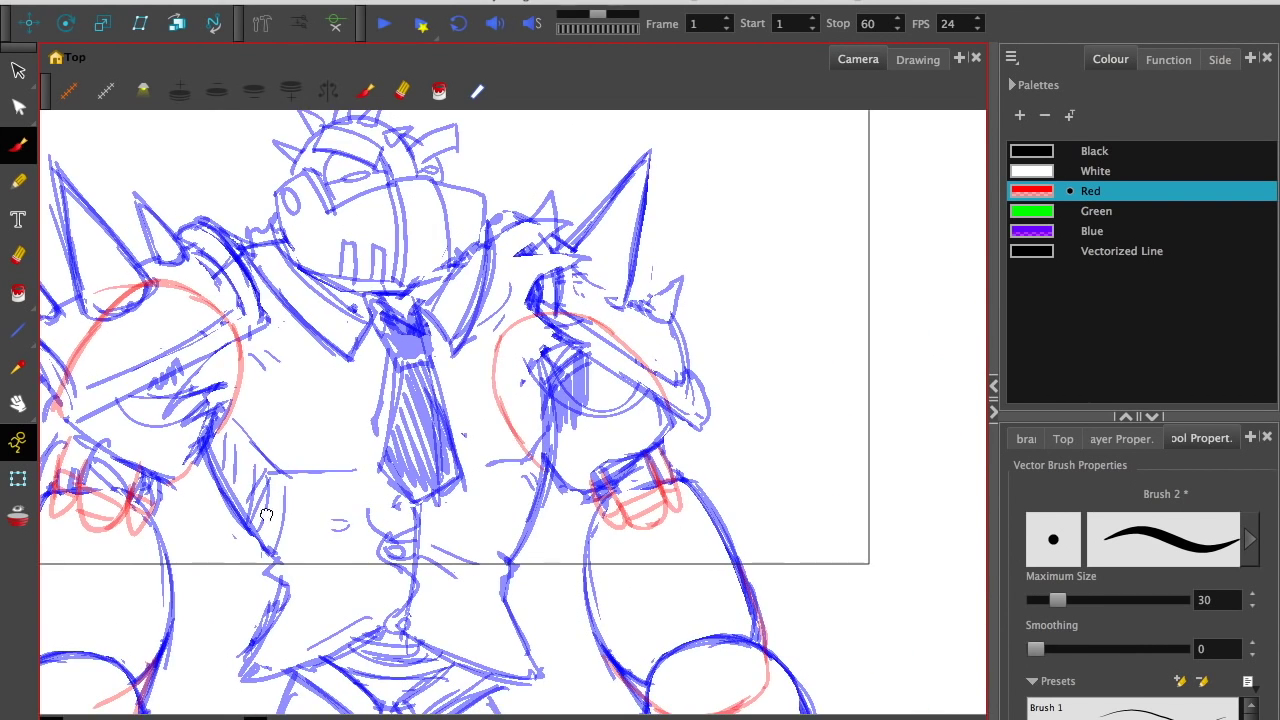
# Step: Scribble red hatching inside the left upper-arm oval and draw a red shoulder line from its top towards the neck
pyautogui.moveTo(266, 514); pyautogui.dragTo(494, 532)
pyautogui.moveTo(440, 437)
pyautogui.mouseDown()
pyautogui.moveTo(436, 395)
pyautogui.moveTo(443, 405)
pyautogui.moveTo(390, 421)
pyautogui.moveTo(447, 358)
pyautogui.moveTo(362, 376)
pyautogui.moveTo(395, 338)
pyautogui.moveTo(435, 323)
pyautogui.moveTo(383, 289)
pyautogui.moveTo(474, 289)
pyautogui.mouseUp()
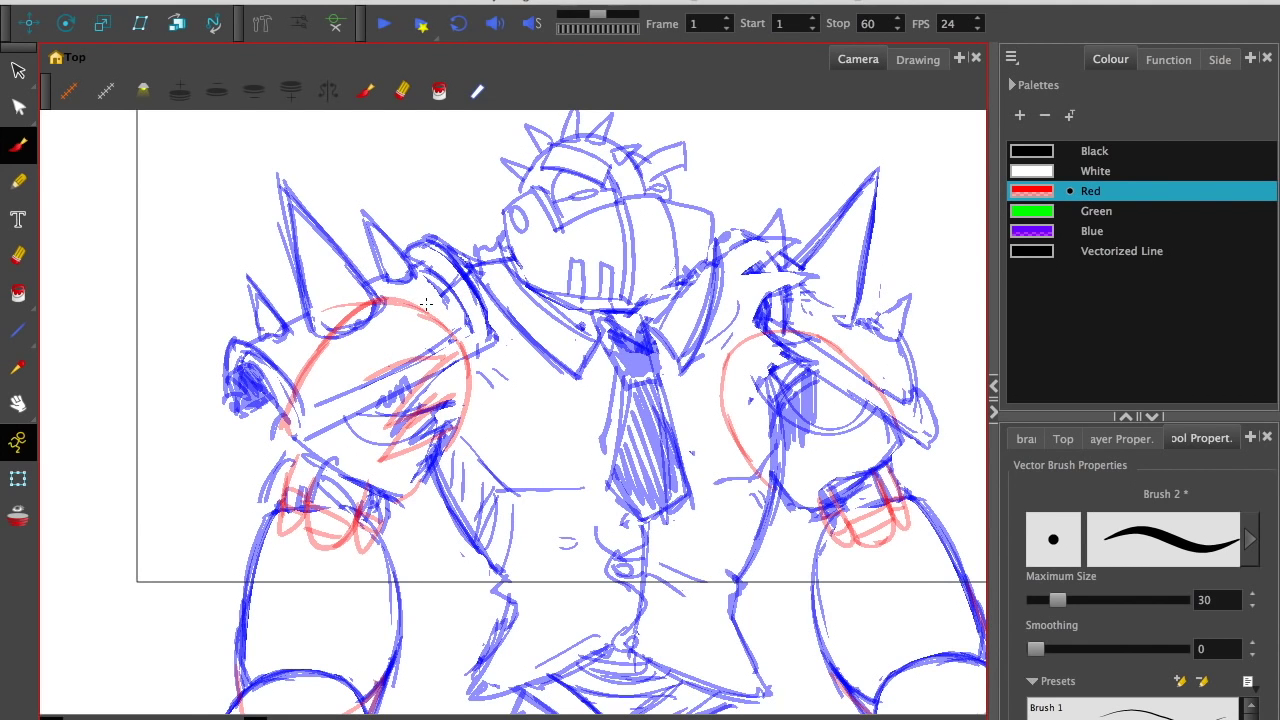
pyautogui.moveTo(316, 222); pyautogui.dragTo(438, 288)
pyautogui.press('super+z')
pyautogui.moveTo(439, 287)
pyautogui.mouseDown()
pyautogui.moveTo(388, 302)
pyautogui.moveTo(403, 314)
pyautogui.moveTo(384, 300)
pyautogui.moveTo(413, 312)
pyautogui.moveTo(447, 302)
pyautogui.moveTo(397, 296)
pyautogui.moveTo(499, 254)
pyautogui.mouseUp()
pyautogui.press('super+z')
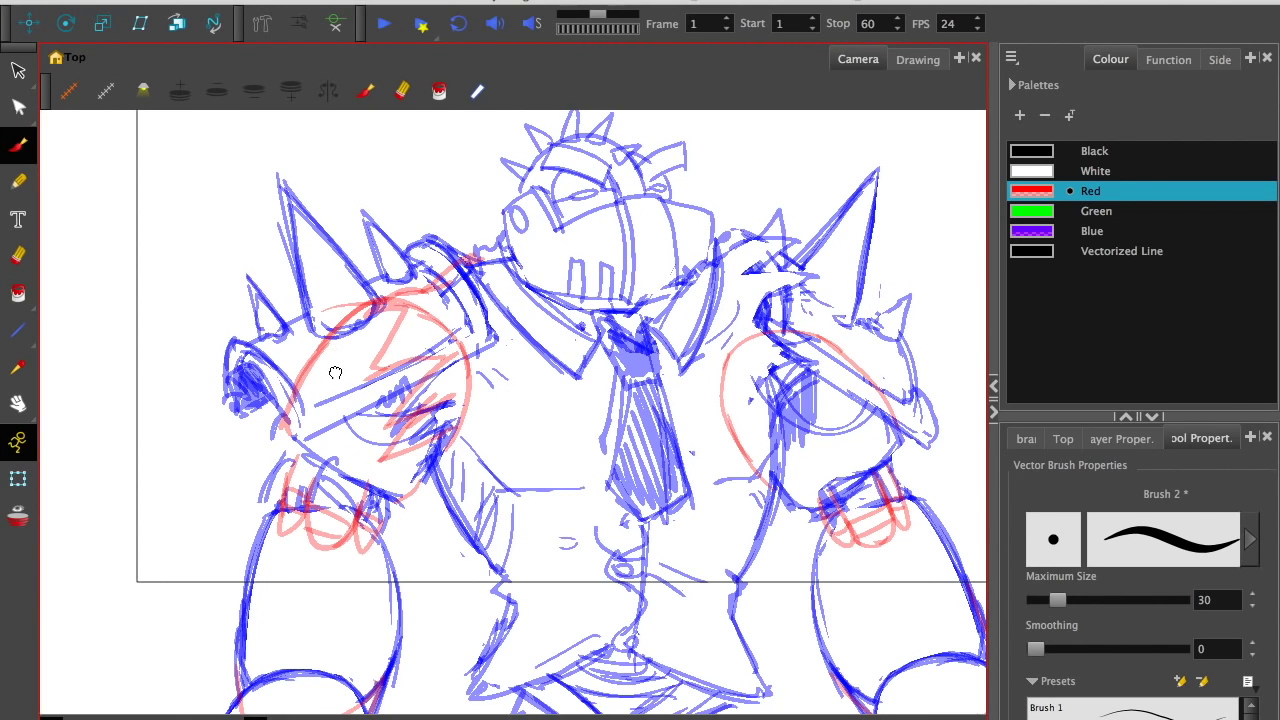
# Step: Draw red arcs across the face mask to carry the shoulder line from one side to the other
pyautogui.moveTo(335, 372); pyautogui.dragTo(225, 434)
pyautogui.moveTo(401, 326); pyautogui.dragTo(519, 310)
pyautogui.moveTo(428, 301); pyautogui.dragTo(603, 321)
pyautogui.moveTo(400, 329)
pyautogui.mouseDown()
pyautogui.moveTo(515, 304)
pyautogui.moveTo(596, 316)
pyautogui.mouseUp()
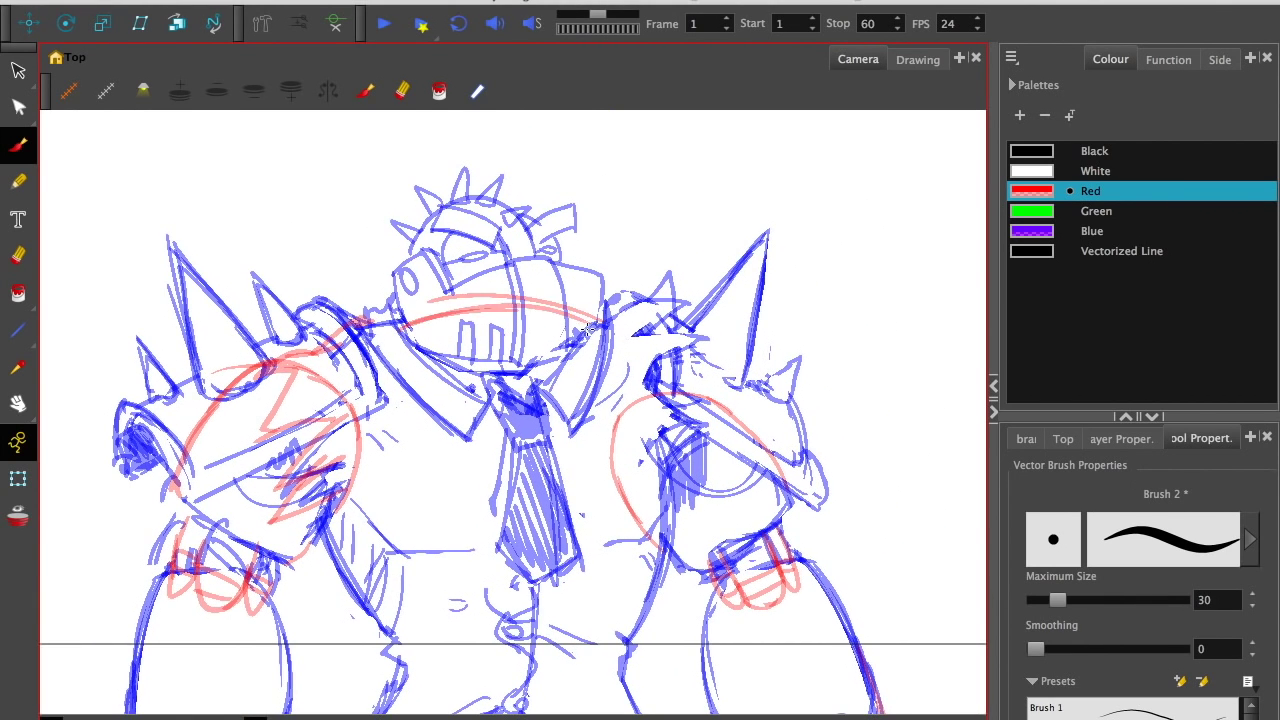
pyautogui.moveTo(287, 451)
pyautogui.mouseDown()
pyautogui.moveTo(328, 352)
pyautogui.moveTo(410, 393)
pyautogui.mouseUp()
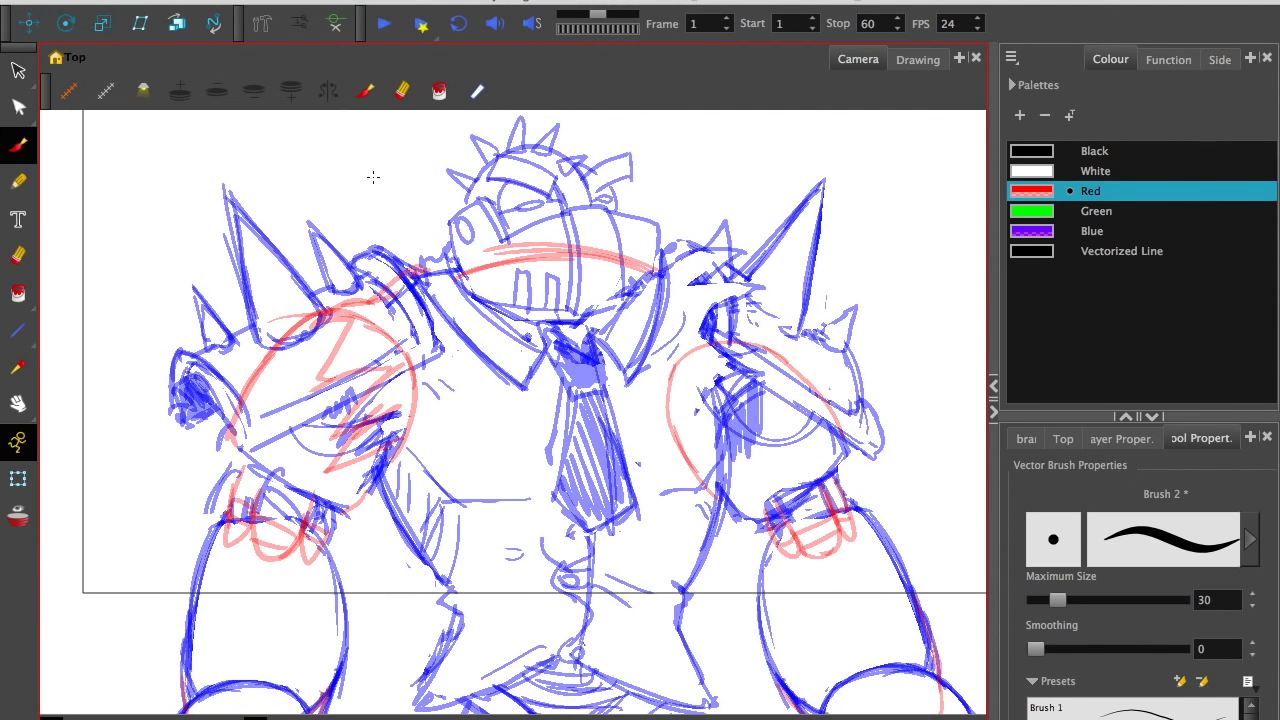
# Step: Draw red strokes from the collar down through the tie to mark the shirt front hidden behind it
pyautogui.moveTo(572, 540)
pyautogui.mouseDown()
pyautogui.moveTo(556, 510)
pyautogui.moveTo(593, 478)
pyautogui.moveTo(553, 442)
pyautogui.moveTo(565, 456)
pyautogui.moveTo(612, 374)
pyautogui.moveTo(599, 336)
pyautogui.moveTo(580, 443)
pyautogui.moveTo(599, 422)
pyautogui.moveTo(577, 390)
pyautogui.moveTo(630, 314)
pyautogui.mouseUp()
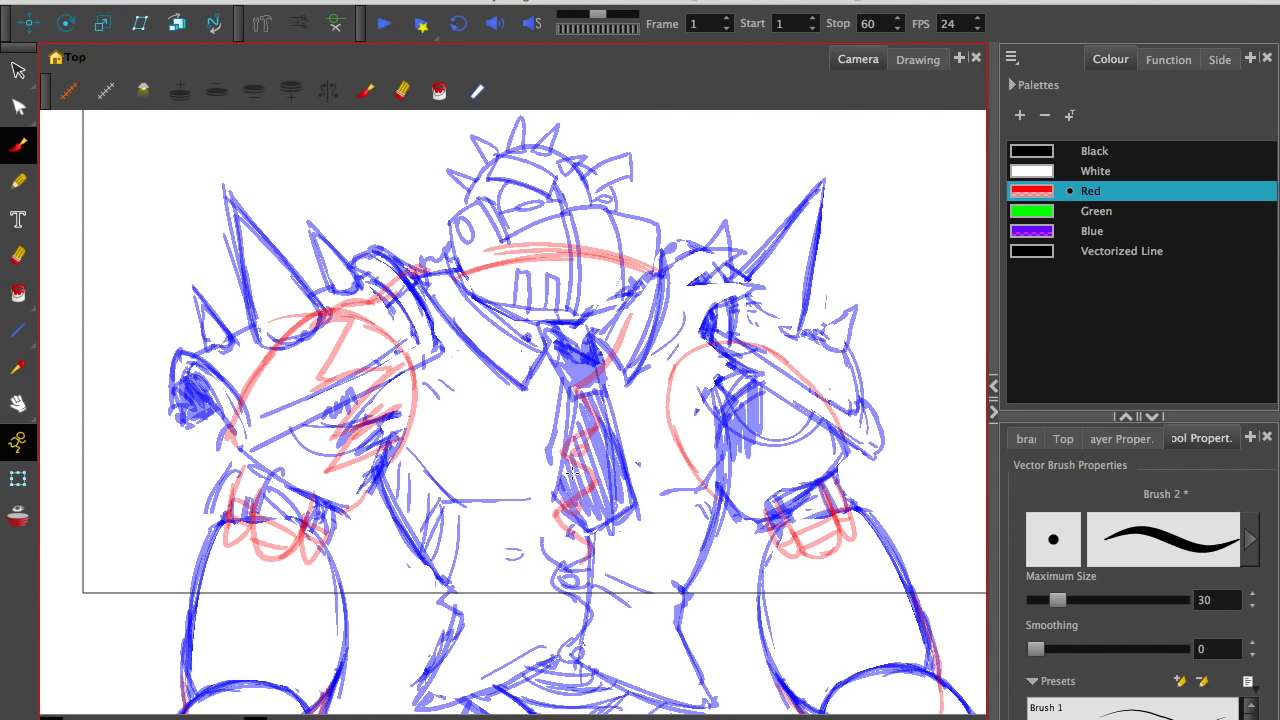
pyautogui.moveTo(582, 498)
pyautogui.mouseDown()
pyautogui.moveTo(658, 488)
pyautogui.moveTo(600, 479)
pyautogui.moveTo(645, 532)
pyautogui.moveTo(652, 521)
pyautogui.mouseUp()
pyautogui.press('super+z')
pyautogui.press('super+z')
pyautogui.moveTo(600, 457); pyautogui.dragTo(631, 463)
# Step: Draw small red curves above both thighs, completing the tops of the legs behind the shirt hem
pyautogui.moveTo(448, 397); pyautogui.dragTo(337, 271)
pyautogui.press('1')
pyautogui.press('1')
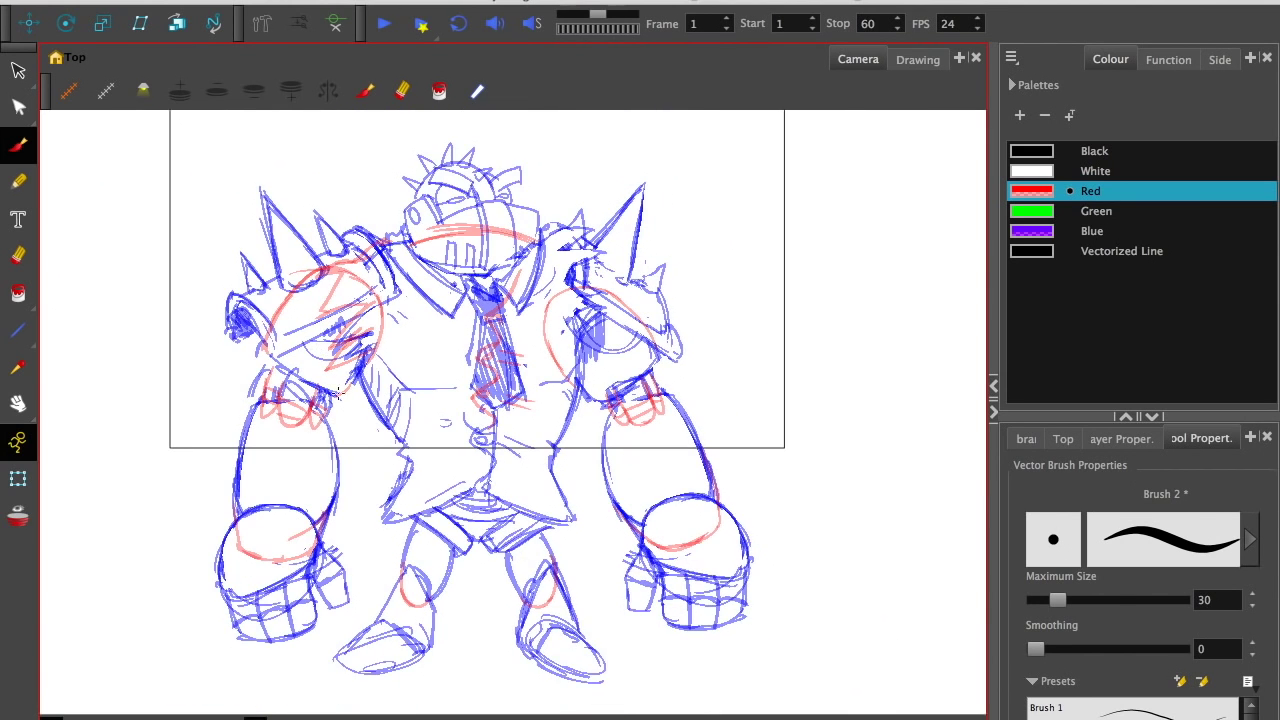
pyautogui.scroll(5, 337, 394)
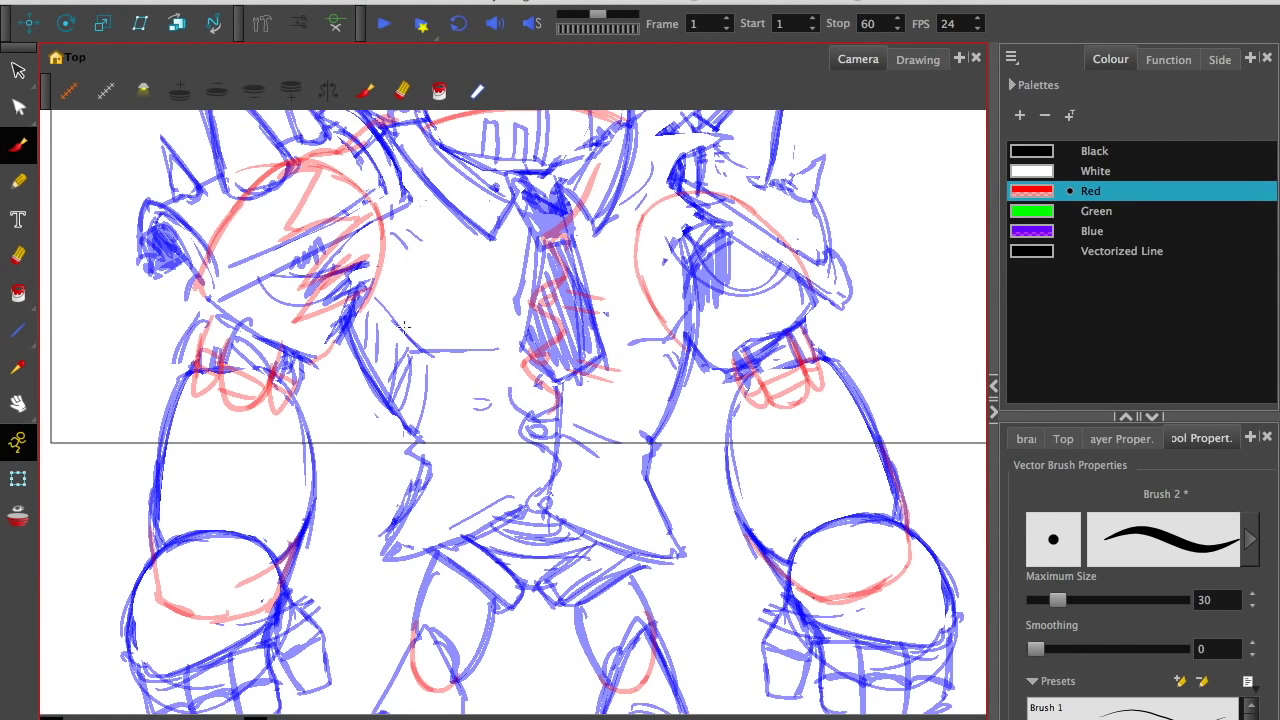
pyautogui.moveTo(420, 543)
pyautogui.mouseDown()
pyautogui.moveTo(464, 526)
pyautogui.moveTo(430, 522)
pyautogui.moveTo(490, 553)
pyautogui.mouseUp()
pyautogui.moveTo(590, 543)
pyautogui.mouseDown()
pyautogui.moveTo(640, 534)
pyautogui.moveTo(666, 556)
pyautogui.mouseUp()
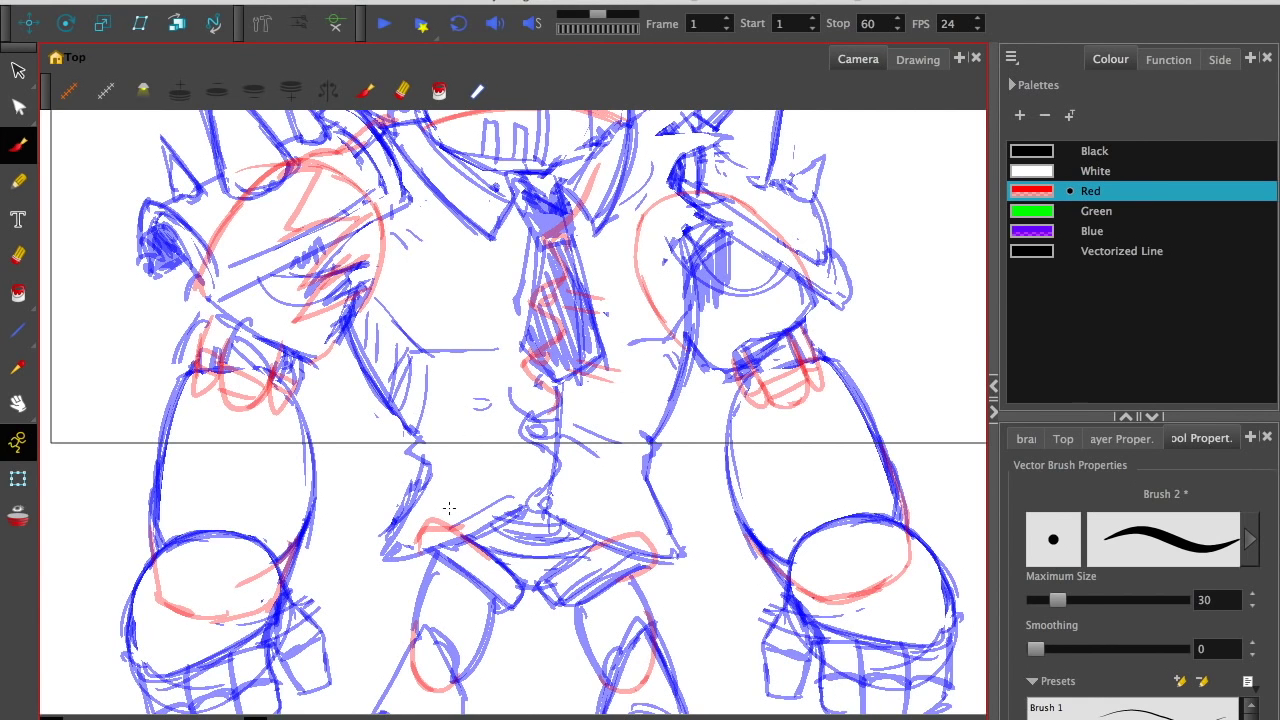
pyautogui.moveTo(445, 528); pyautogui.dragTo(459, 404)
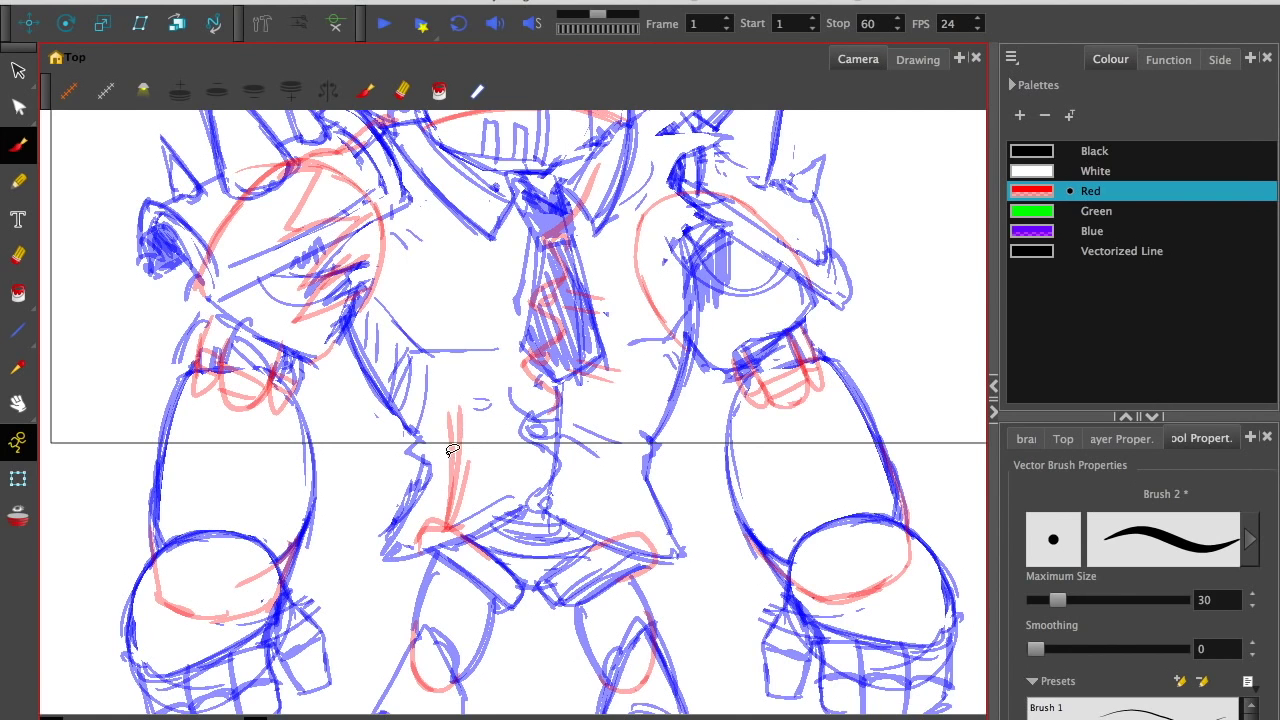
pyautogui.hotkey('ctrl', 'z')
pyautogui.hotkey('ctrl', 'z')
# Step: Draw a red dome over the lower torso, arching from the left hip over to the right hip
pyautogui.moveTo(449, 529); pyautogui.dragTo(484, 451)
pyautogui.moveTo(456, 500); pyautogui.dragTo(541, 437)
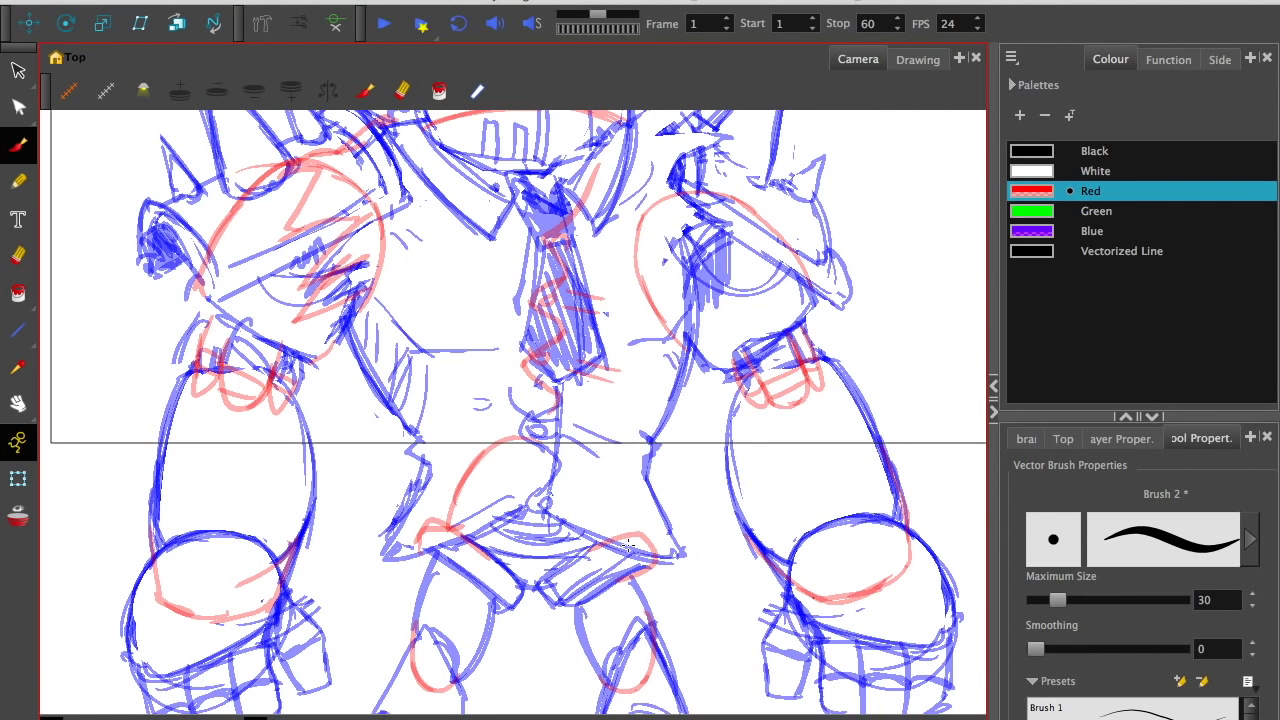
pyautogui.moveTo(629, 548)
pyautogui.mouseDown()
pyautogui.moveTo(562, 446)
pyautogui.moveTo(628, 518)
pyautogui.mouseUp()
pyautogui.moveTo(627, 541); pyautogui.dragTo(588, 449)
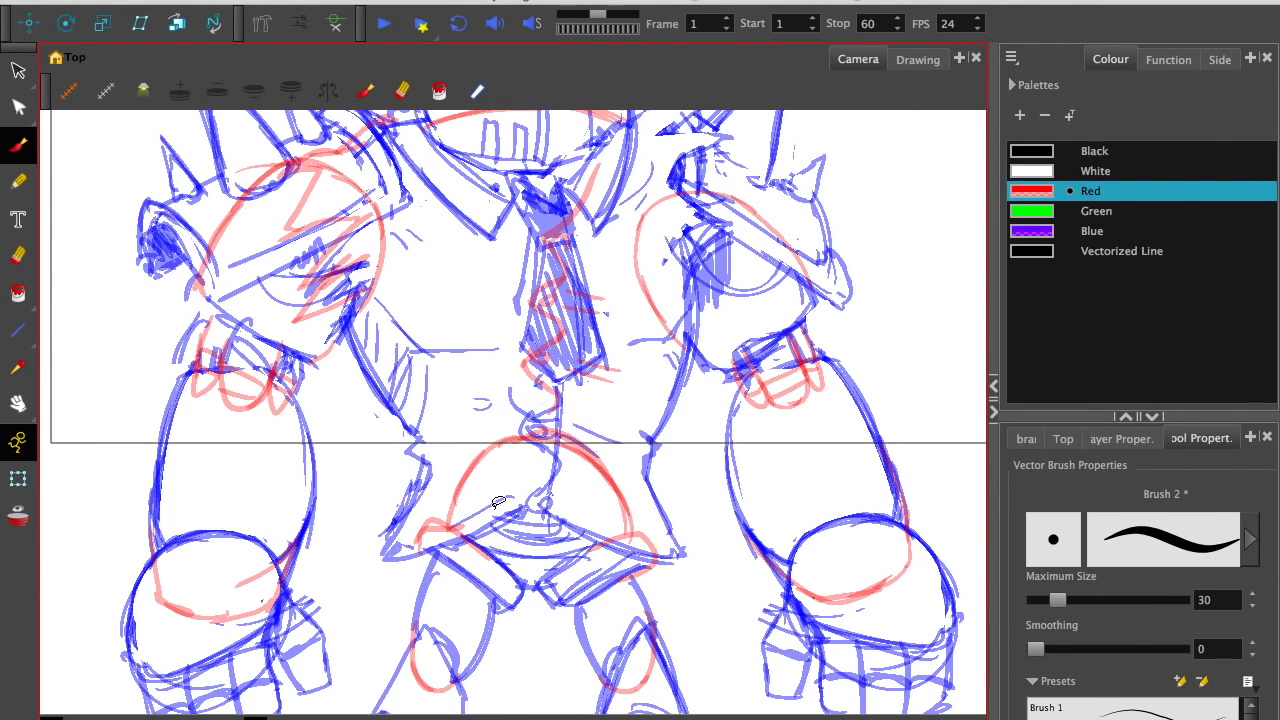
# Step: Fill the red dome on the lower torso with curved horizontal hatching lines
pyautogui.moveTo(459, 516)
pyautogui.mouseDown()
pyautogui.moveTo(610, 522)
pyautogui.moveTo(620, 495)
pyautogui.mouseUp()
pyautogui.moveTo(466, 488); pyautogui.dragTo(606, 472)
pyautogui.moveTo(492, 470); pyautogui.dragTo(575, 471)
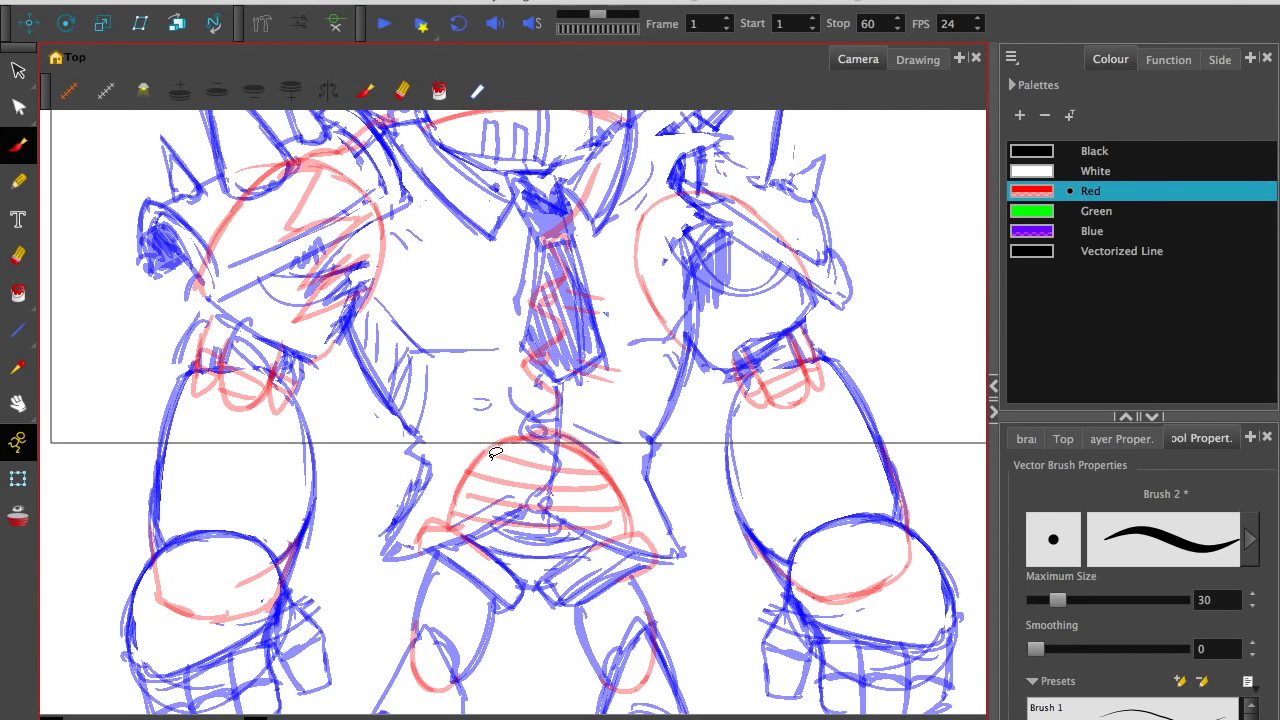
pyautogui.press('super+z')
pyautogui.moveTo(482, 453); pyautogui.dragTo(605, 466)
pyautogui.press('1')
pyautogui.press('1')
pyautogui.moveTo(283, 503); pyautogui.dragTo(297, 457)
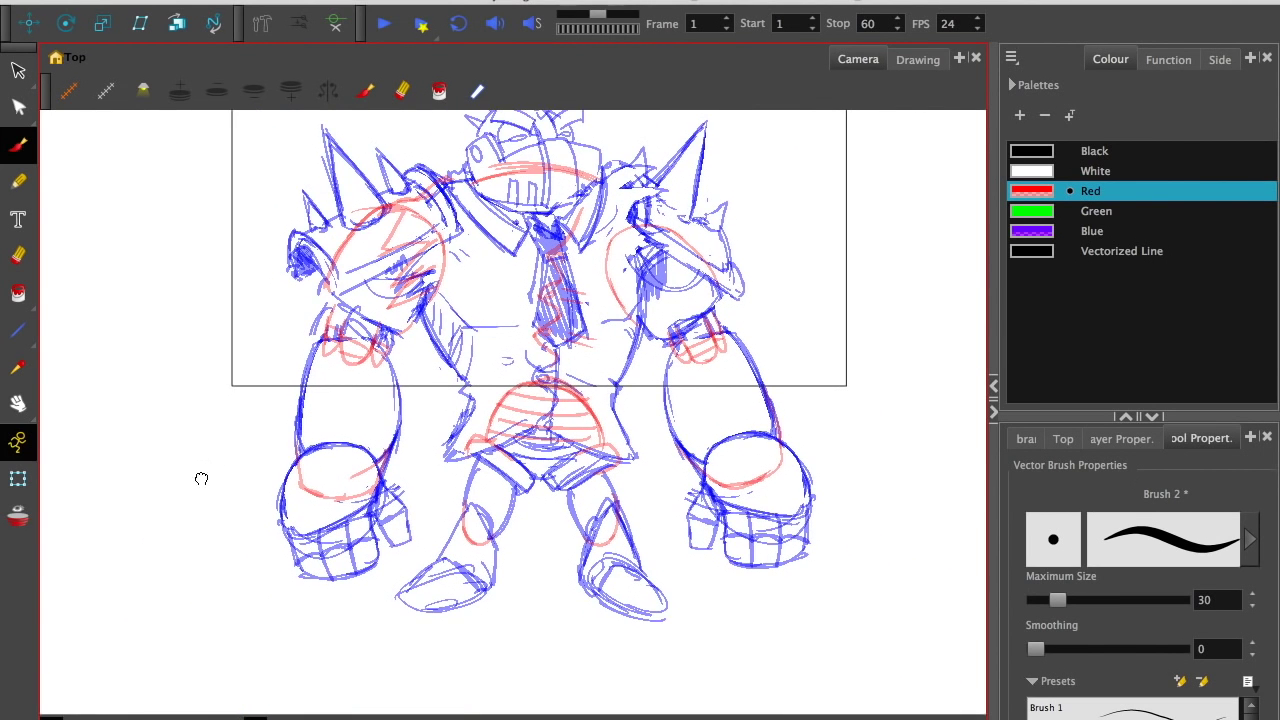
# Step: Select the red arcs drawn across the face mask and delete them
pyautogui.moveTo(201, 480); pyautogui.dragTo(194, 535)
pyautogui.moveTo(179, 479); pyautogui.dragTo(191, 588)
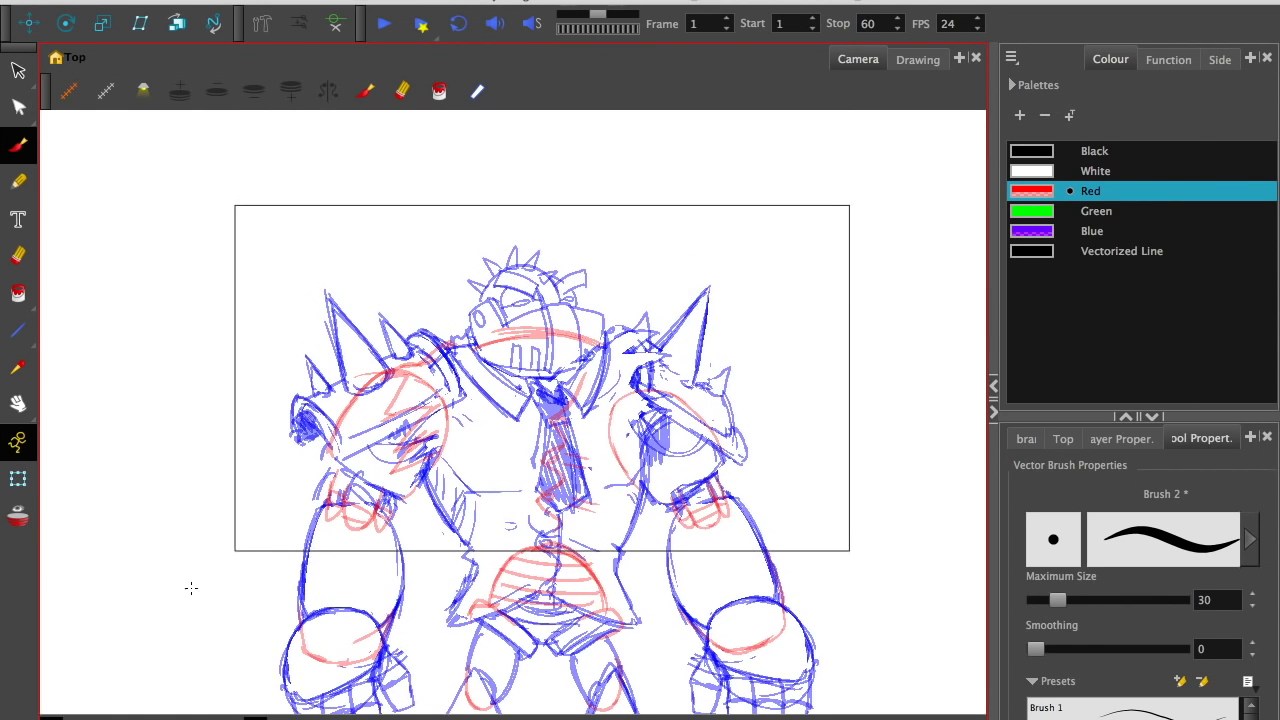
pyautogui.press('2')
pyautogui.press('2')
pyautogui.press('2')
pyautogui.moveTo(421, 398); pyautogui.dragTo(264, 564)
pyautogui.press('2')
pyautogui.press('2')
pyautogui.moveTo(353, 646); pyautogui.dragTo(440, 598)
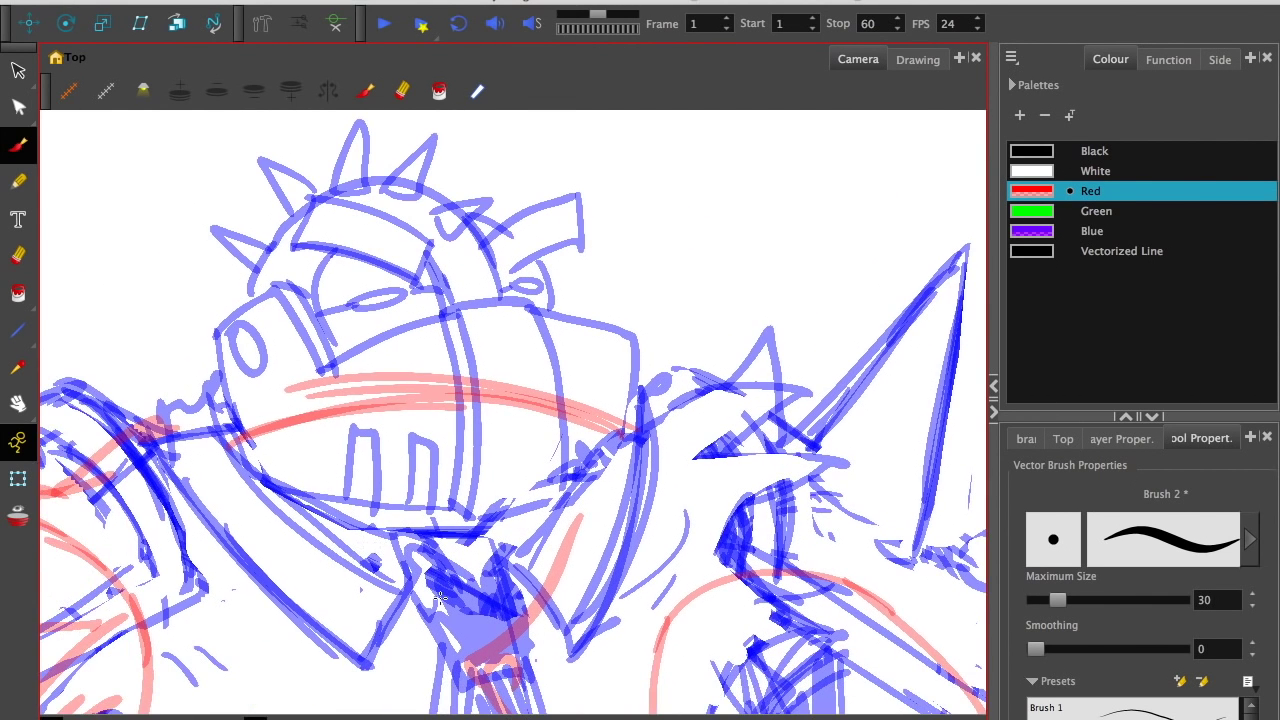
pyautogui.moveTo(605, 428); pyautogui.dragTo(635, 440)
pyautogui.hotkey('alt', 's')
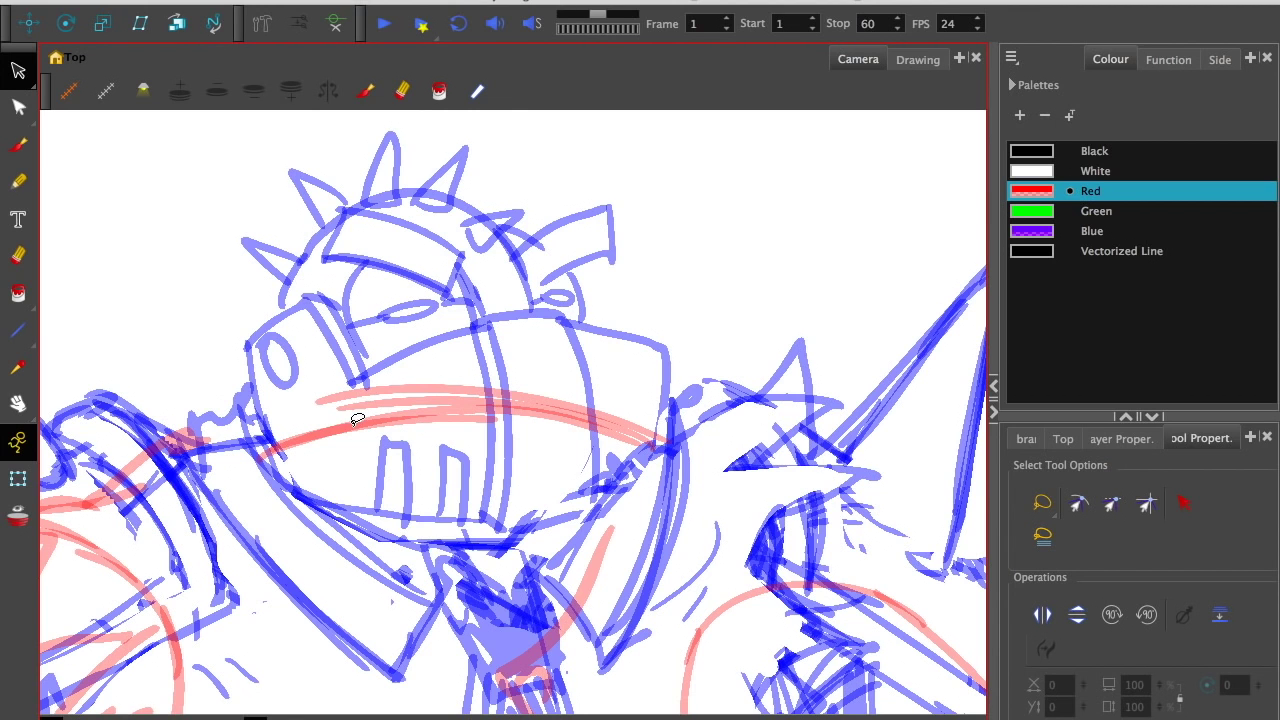
pyautogui.moveTo(357, 445); pyautogui.dragTo(379, 453)
pyautogui.moveTo(1, 78); pyautogui.dragTo(6, 78)
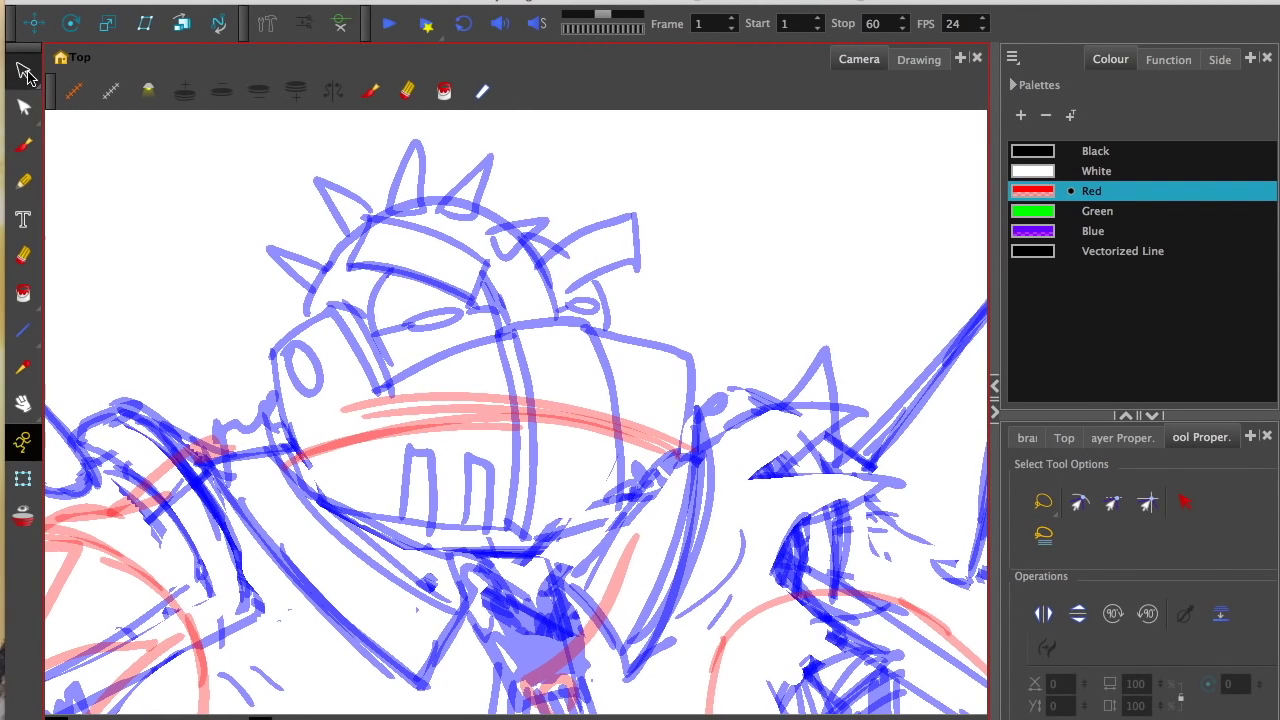
pyautogui.moveTo(488, 388); pyautogui.dragTo(500, 466)
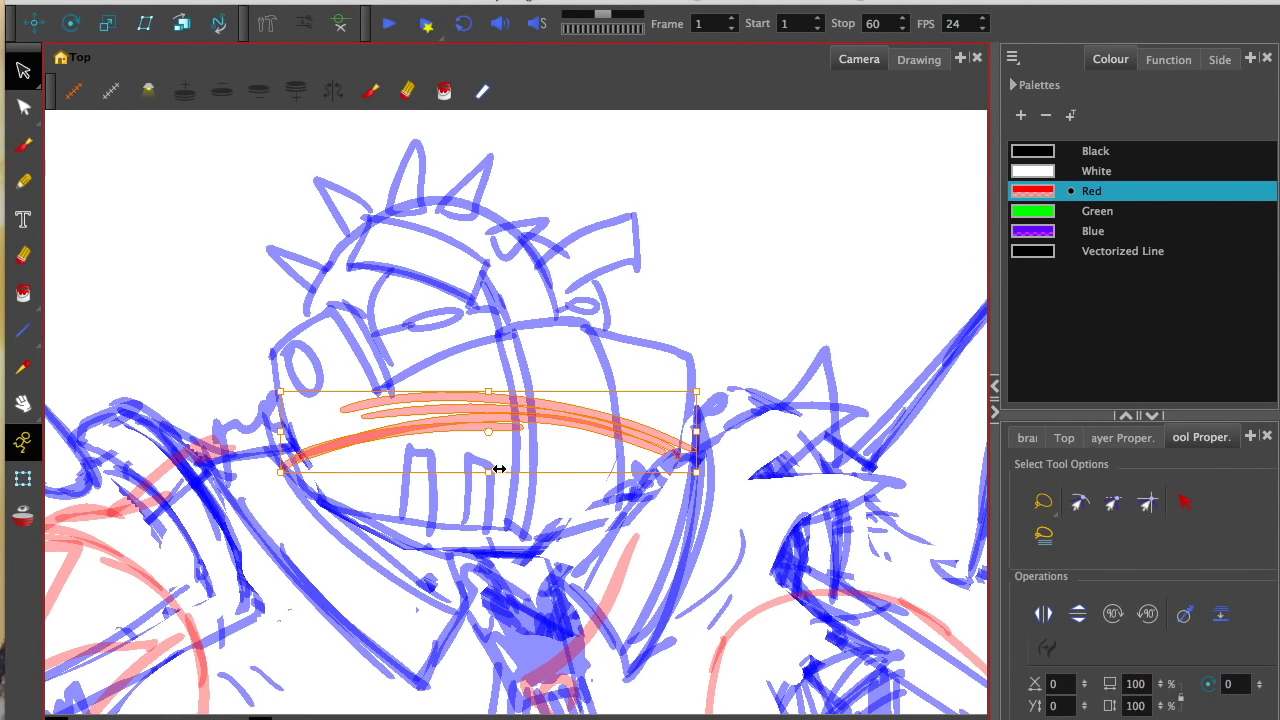
pyautogui.press('Delete')
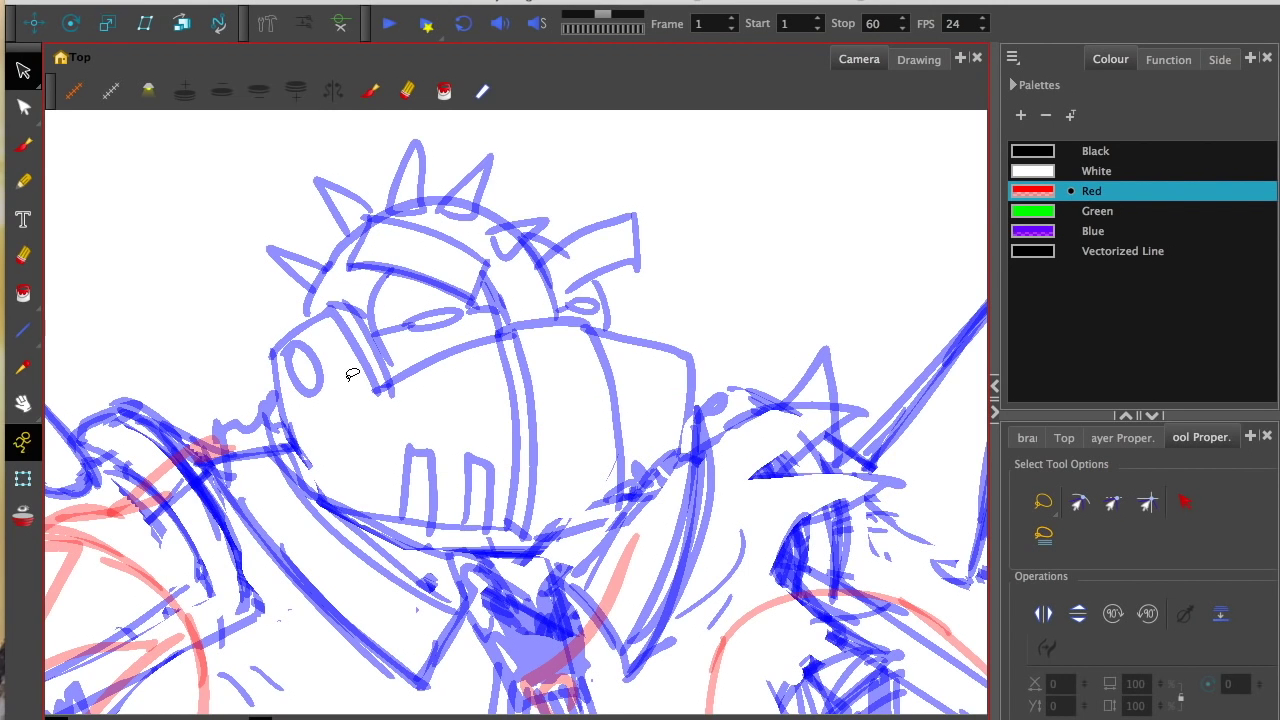
# Step: Try a red brush arrow pointing down along the side of the face mask, and undo it
pyautogui.hotkey('alt', 'b')
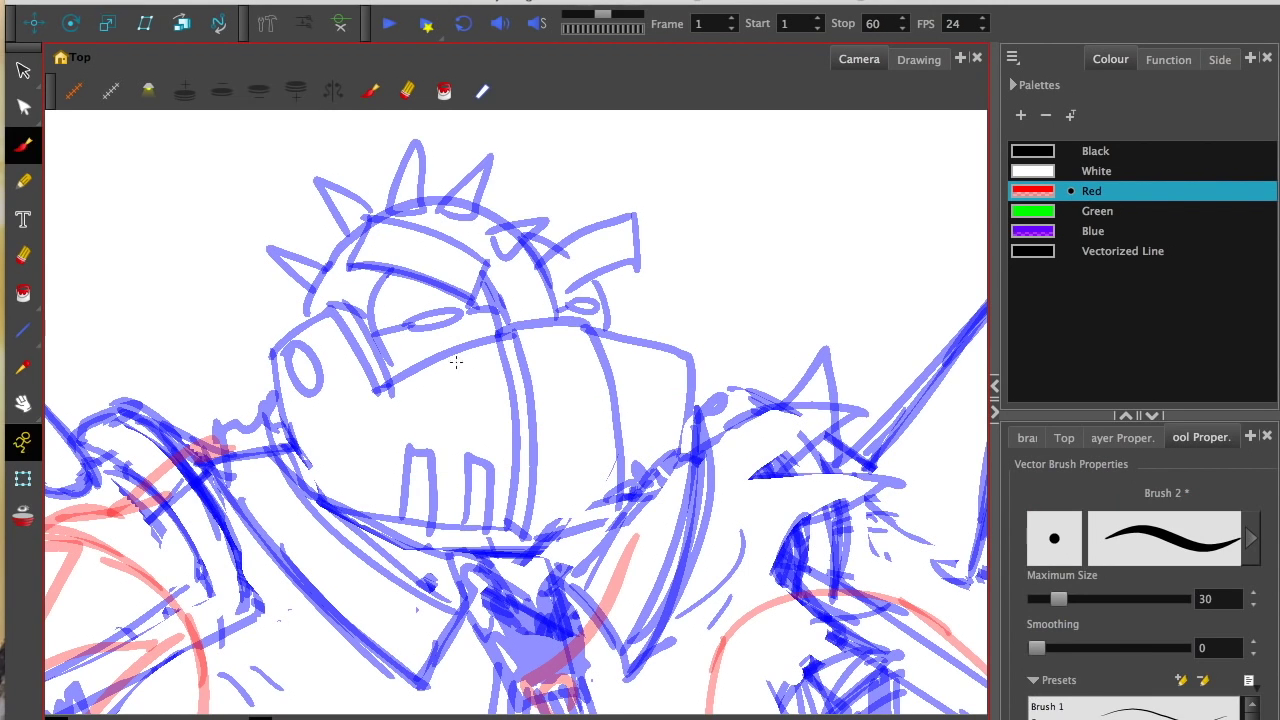
pyautogui.moveTo(540, 297)
pyautogui.mouseDown()
pyautogui.moveTo(558, 488)
pyautogui.moveTo(519, 437)
pyautogui.mouseUp()
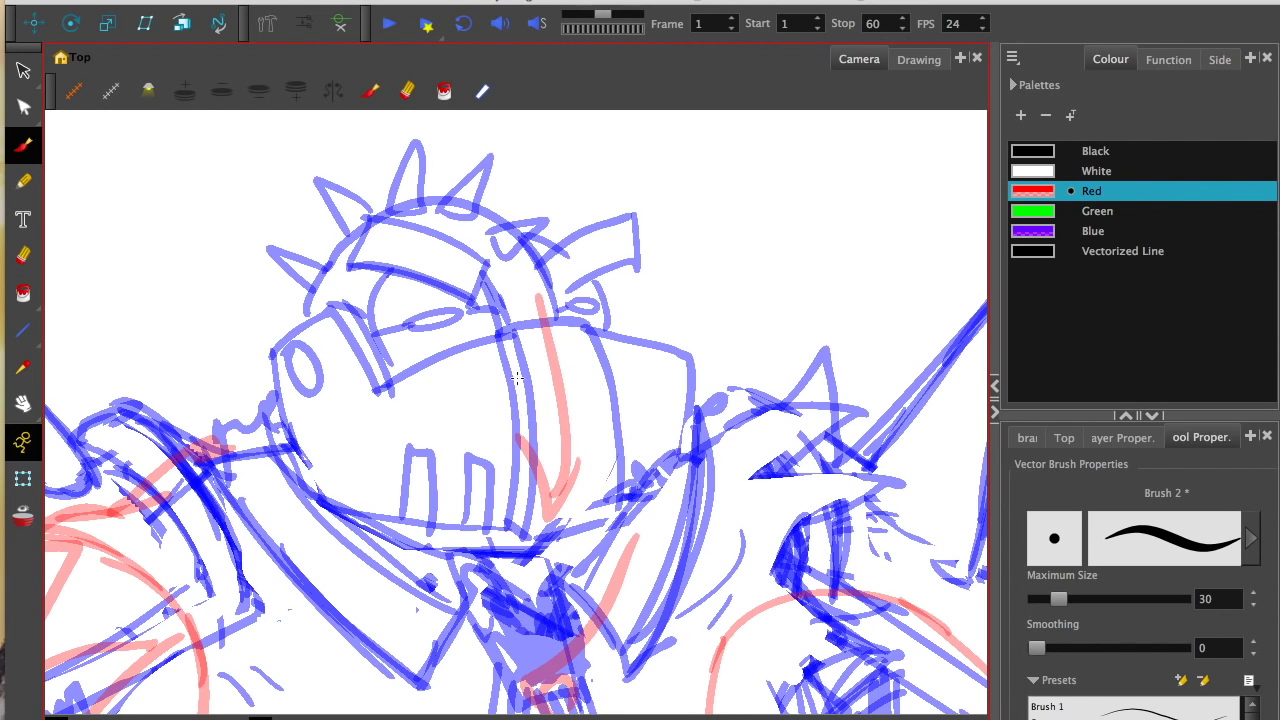
pyautogui.rightClick(562, 326)
pyautogui.click(588, 342)
pyautogui.hotkey('ctrl', 'z')
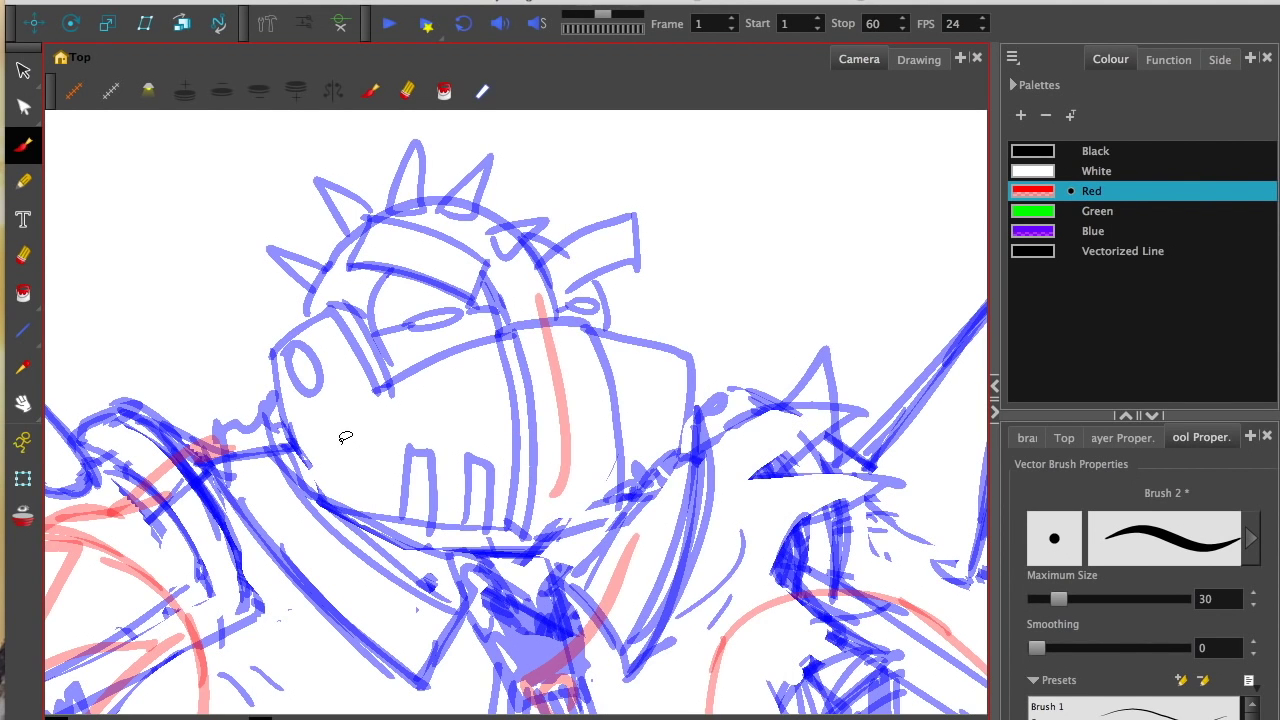
pyautogui.hotkey('ctrl', 'z')
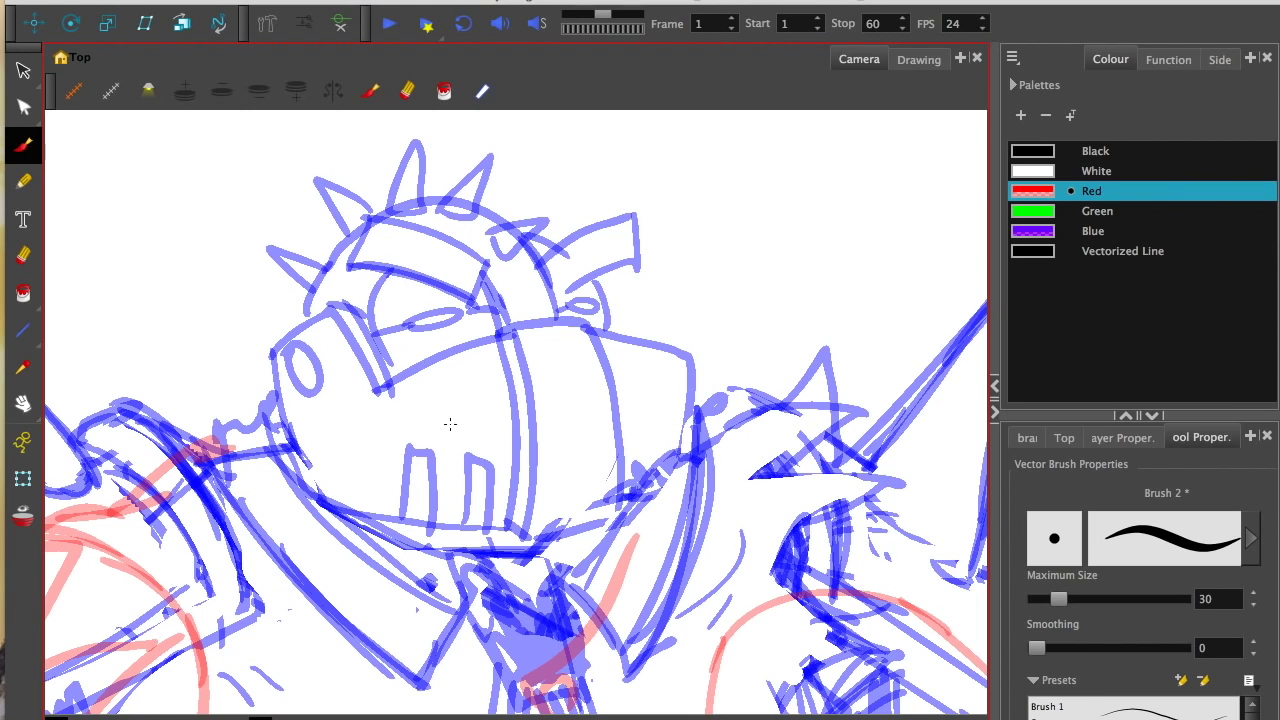
# Step: Draw red circles completing both eyes behind the brow and the upper edge of the face mask
pyautogui.moveTo(379, 352); pyautogui.dragTo(494, 300)
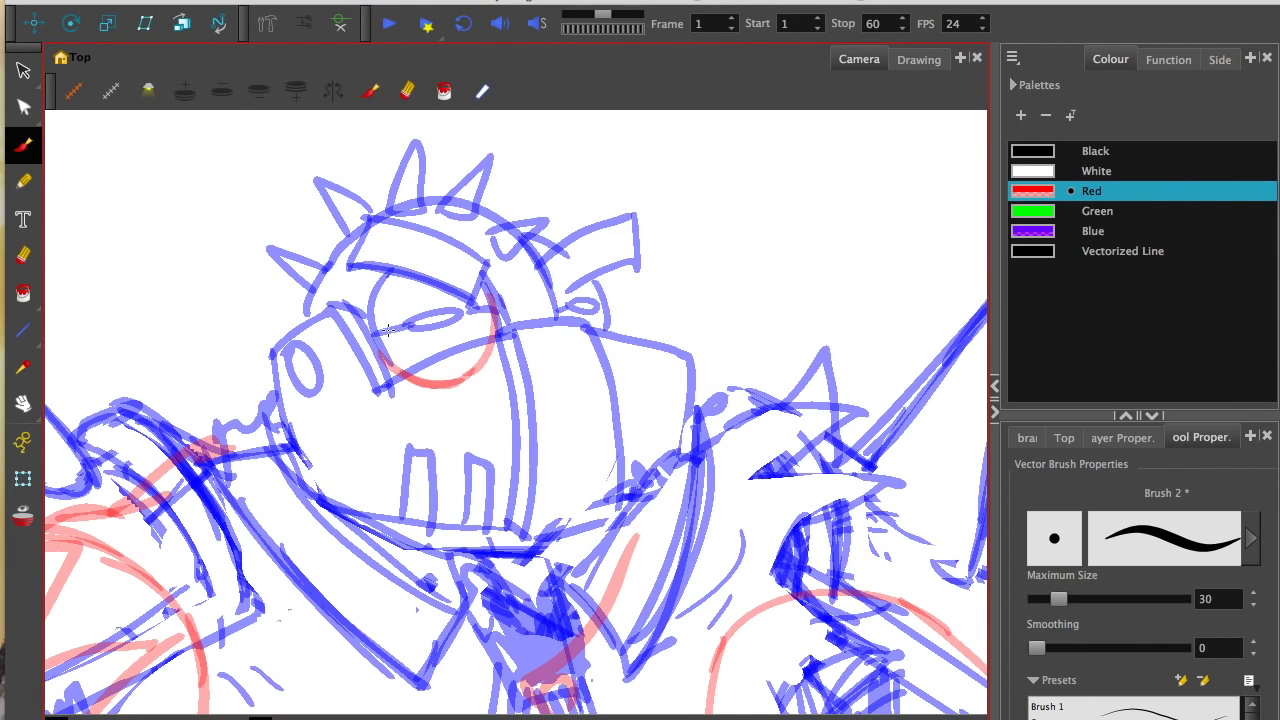
pyautogui.moveTo(604, 300)
pyautogui.mouseDown()
pyautogui.moveTo(560, 345)
pyautogui.moveTo(600, 290)
pyautogui.moveTo(540, 263)
pyautogui.mouseUp()
pyautogui.moveTo(496, 314); pyautogui.dragTo(411, 256)
pyautogui.moveTo(366, 292); pyautogui.dragTo(464, 262)
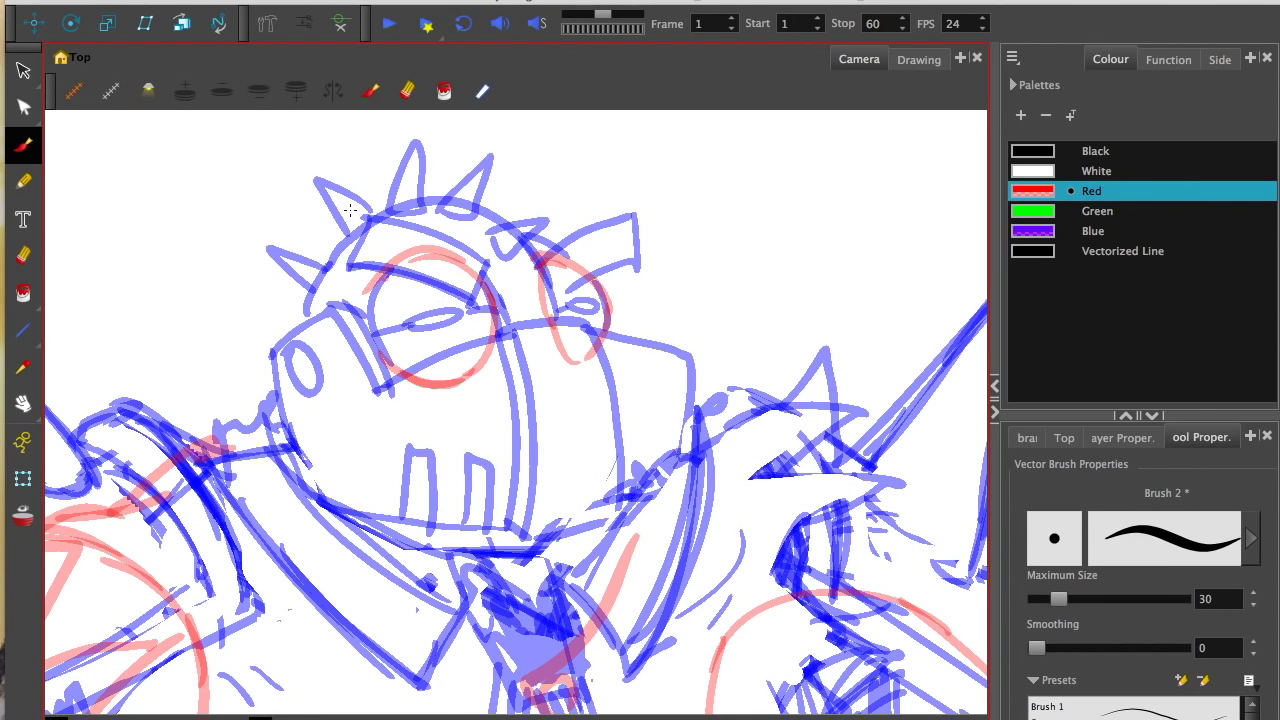
# Step: Draw the red rounded outline of the head down through the mask to the jaw, plus a stroke along the mask's central strap
pyautogui.press('space')
pyautogui.moveTo(390, 392); pyautogui.dragTo(398, 372)
pyautogui.moveTo(585, 285)
pyautogui.mouseDown()
pyautogui.moveTo(600, 405)
pyautogui.moveTo(570, 440)
pyautogui.moveTo(390, 490)
pyautogui.moveTo(320, 435)
pyautogui.mouseUp()
pyautogui.moveTo(306, 278); pyautogui.dragTo(390, 474)
pyautogui.moveTo(520, 302)
pyautogui.mouseDown()
pyautogui.moveTo(513, 292)
pyautogui.moveTo(528, 384)
pyautogui.mouseUp()
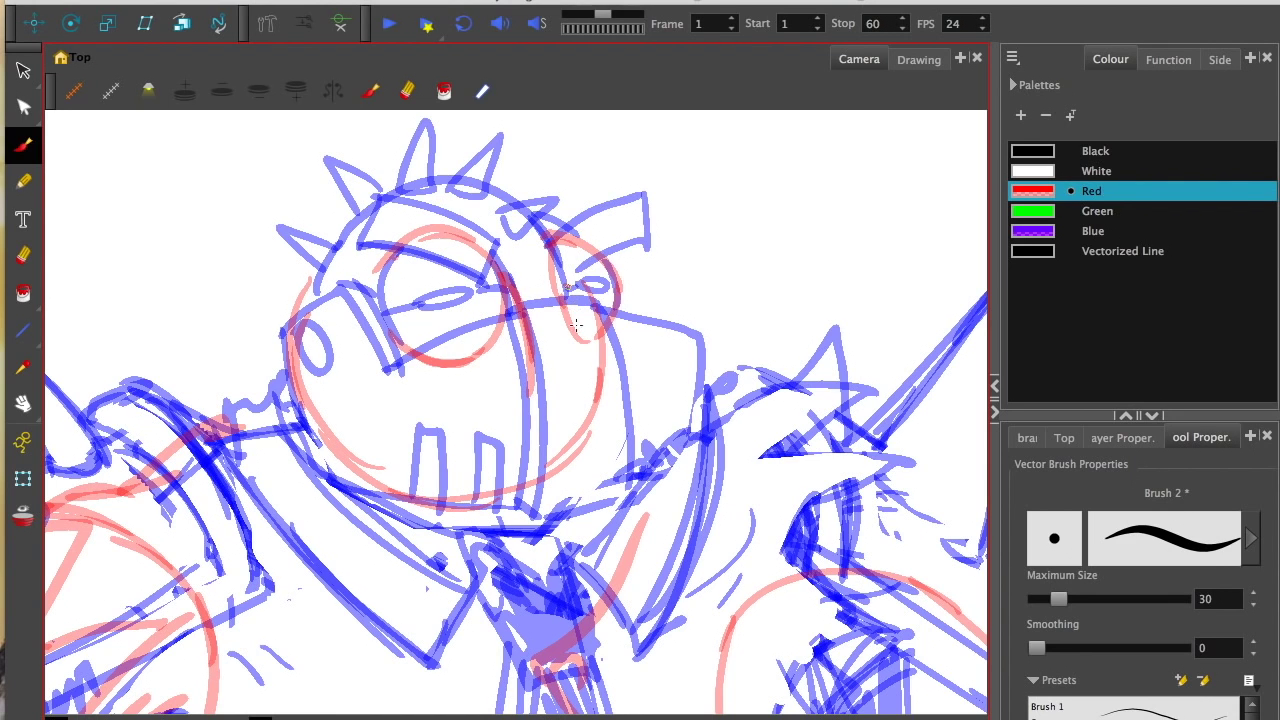
# Step: Draw red strokes down from the ear circle and across to the mask's strap, outlining the hidden band on the side of the head
pyautogui.moveTo(566, 288)
pyautogui.mouseDown()
pyautogui.moveTo(572, 382)
pyautogui.moveTo(538, 392)
pyautogui.mouseUp()
pyautogui.moveTo(515, 298); pyautogui.dragTo(526, 390)
pyautogui.moveTo(567, 278); pyautogui.dragTo(568, 386)
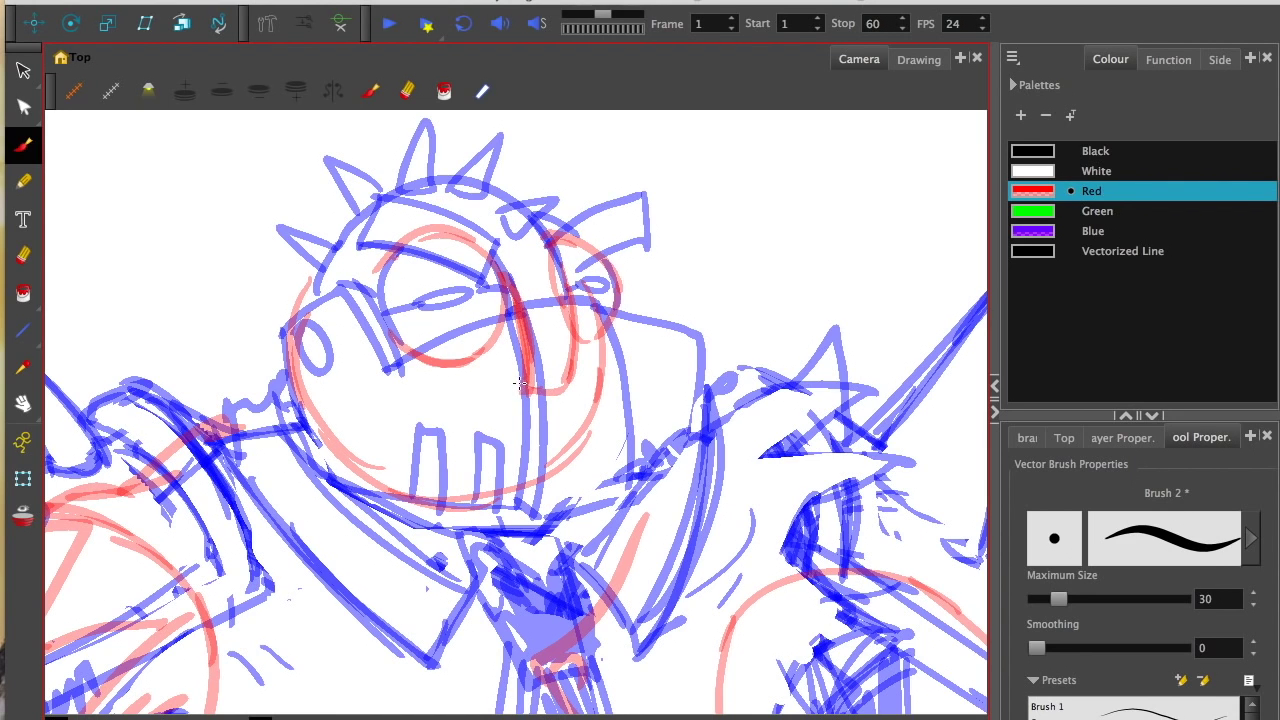
pyautogui.moveTo(509, 293); pyautogui.dragTo(520, 391)
pyautogui.moveTo(226, 230); pyautogui.dragTo(271, 200)
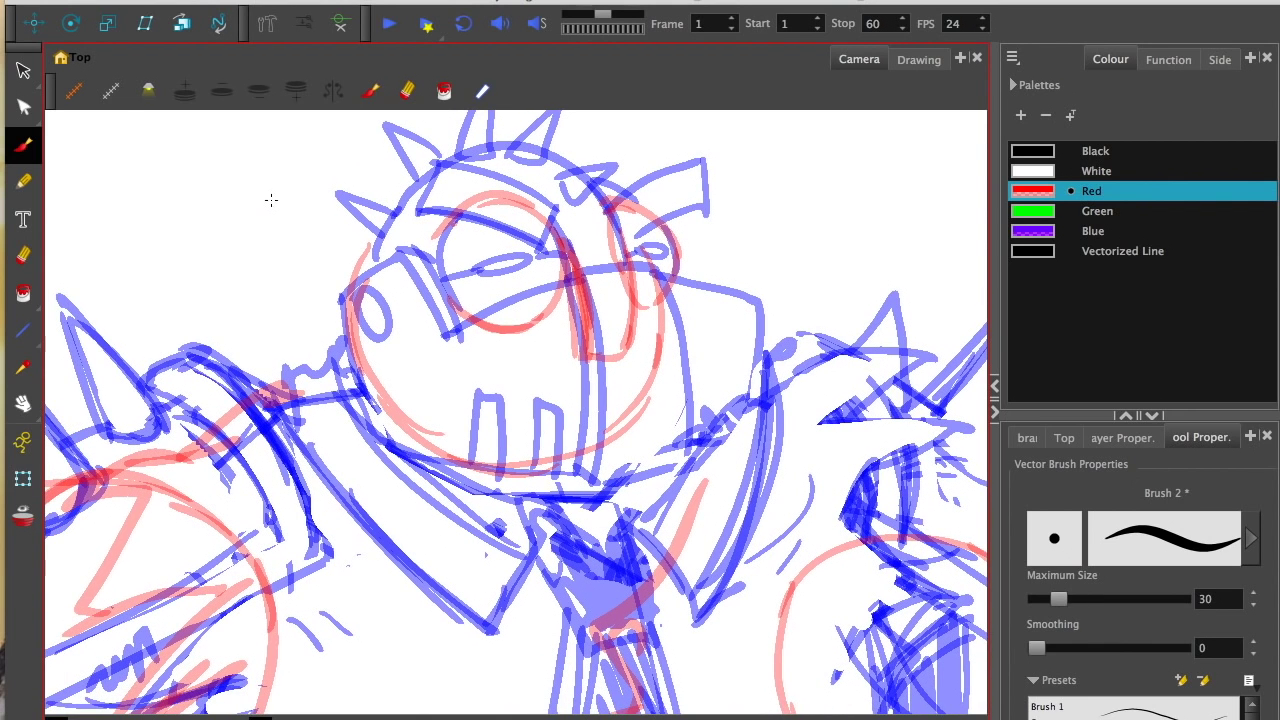
pyautogui.scroll(-3, 265, 226)
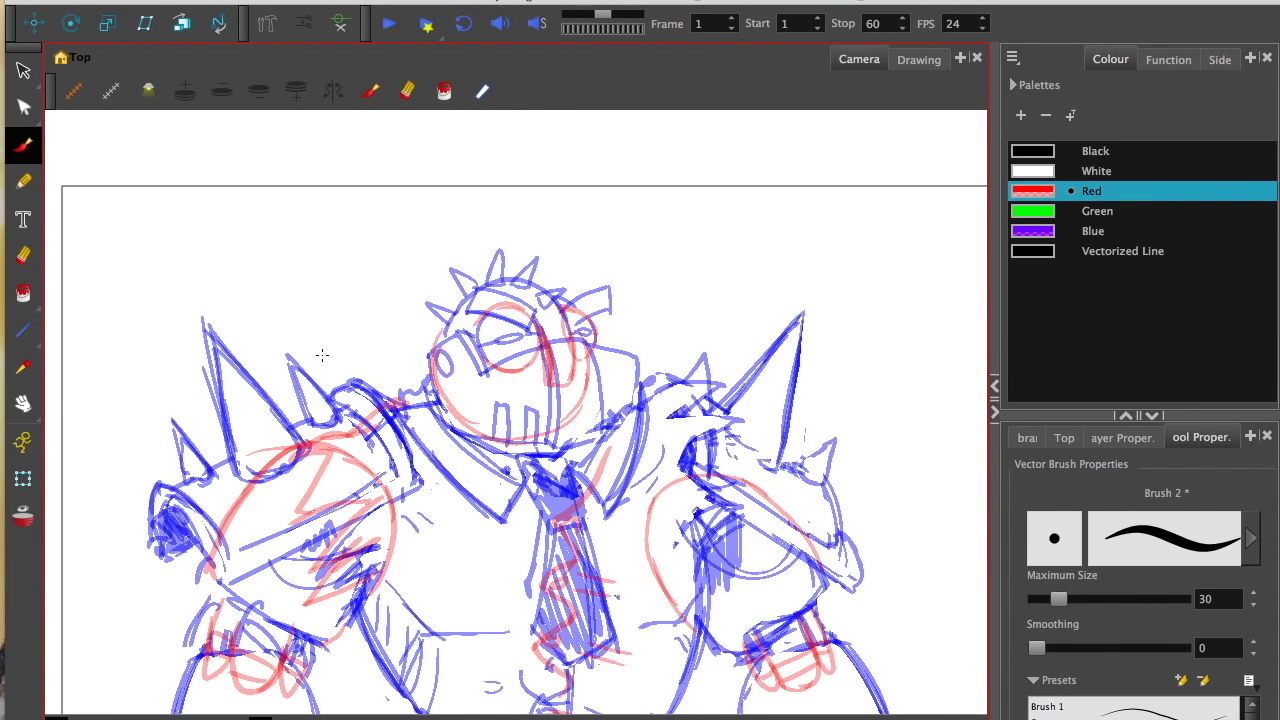
pyautogui.moveTo(381, 489); pyautogui.dragTo(312, 375)
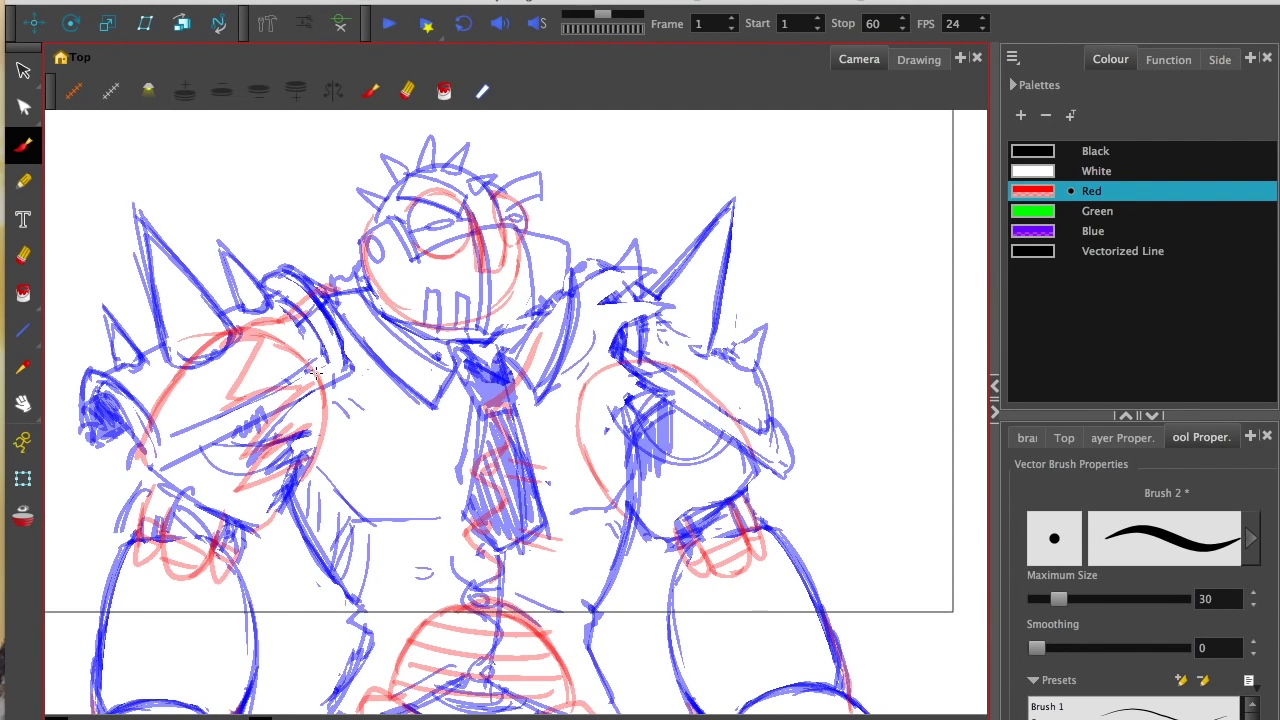
pyautogui.scroll(-2, 318, 370)
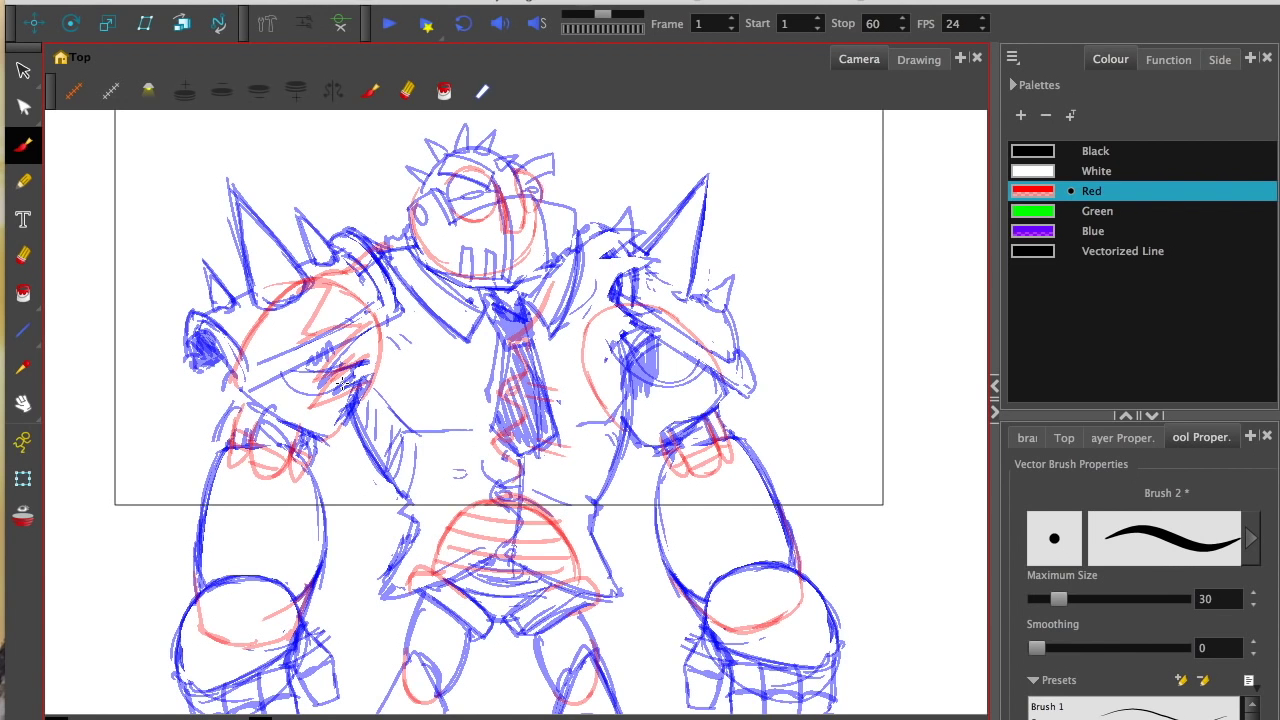
pyautogui.moveTo(347, 413); pyautogui.dragTo(368, 398)
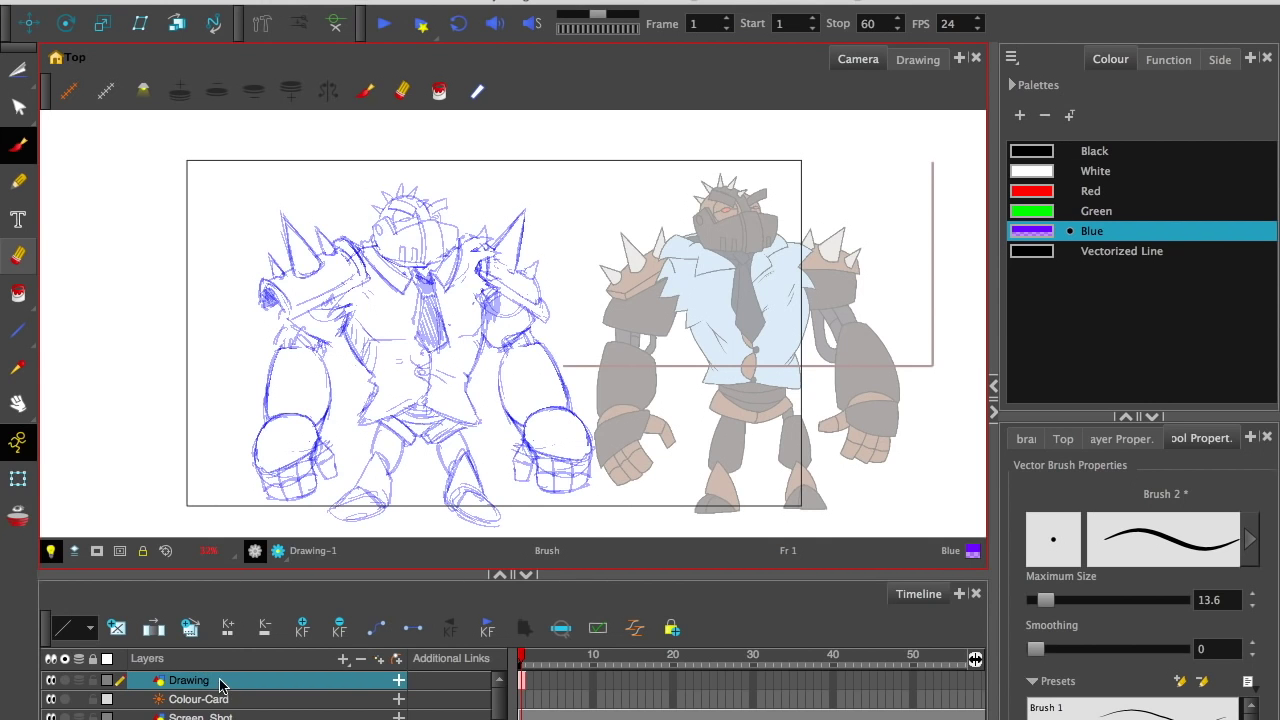
# Step: Hide the Screen_Shot reference layer, keep the Colour-Card layer visible, and turn off the light table
pyautogui.click(378, 659)
pyautogui.click(50, 699)
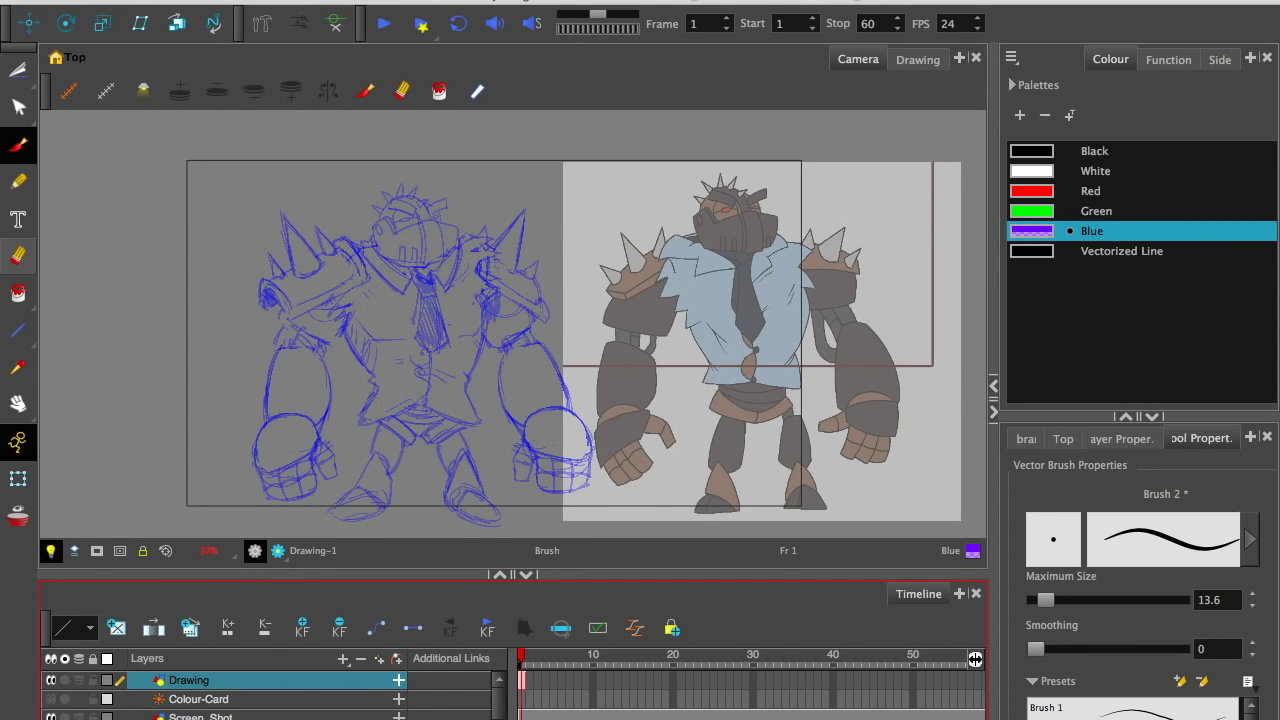
pyautogui.click(50, 716)
pyautogui.click(50, 699)
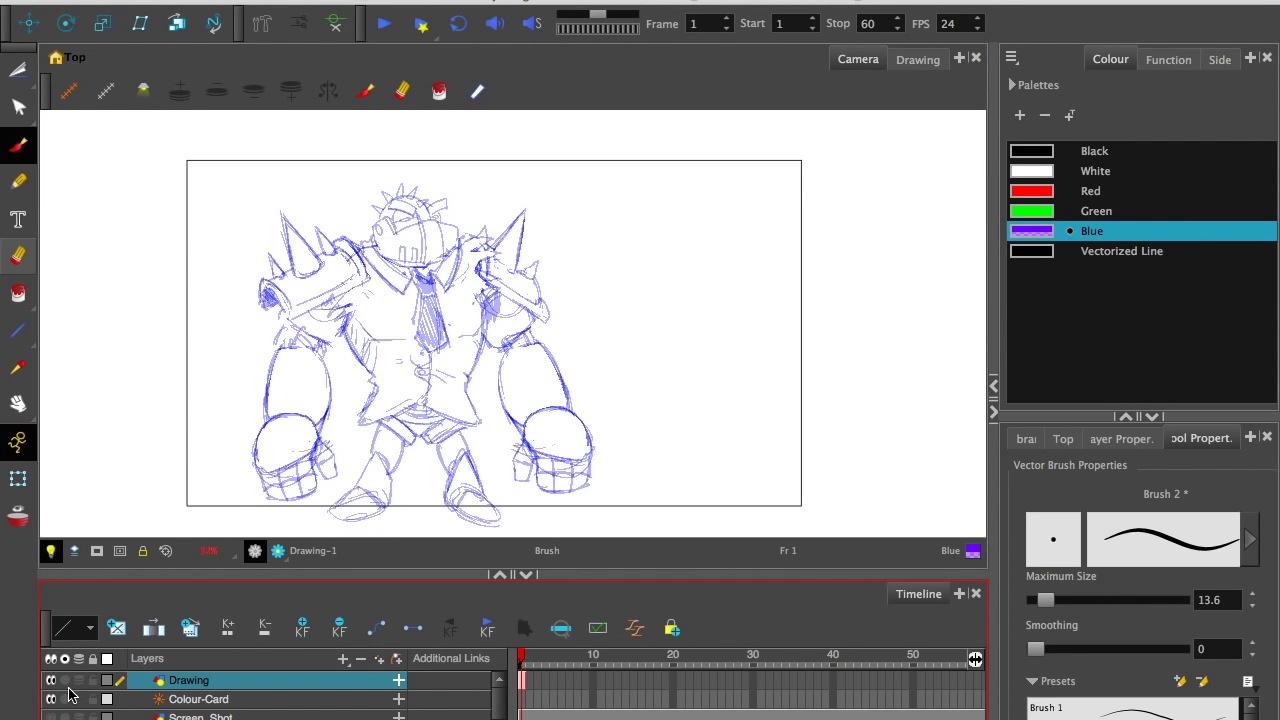
pyautogui.moveTo(207, 436); pyautogui.dragTo(285, 401)
pyautogui.click(51, 552)
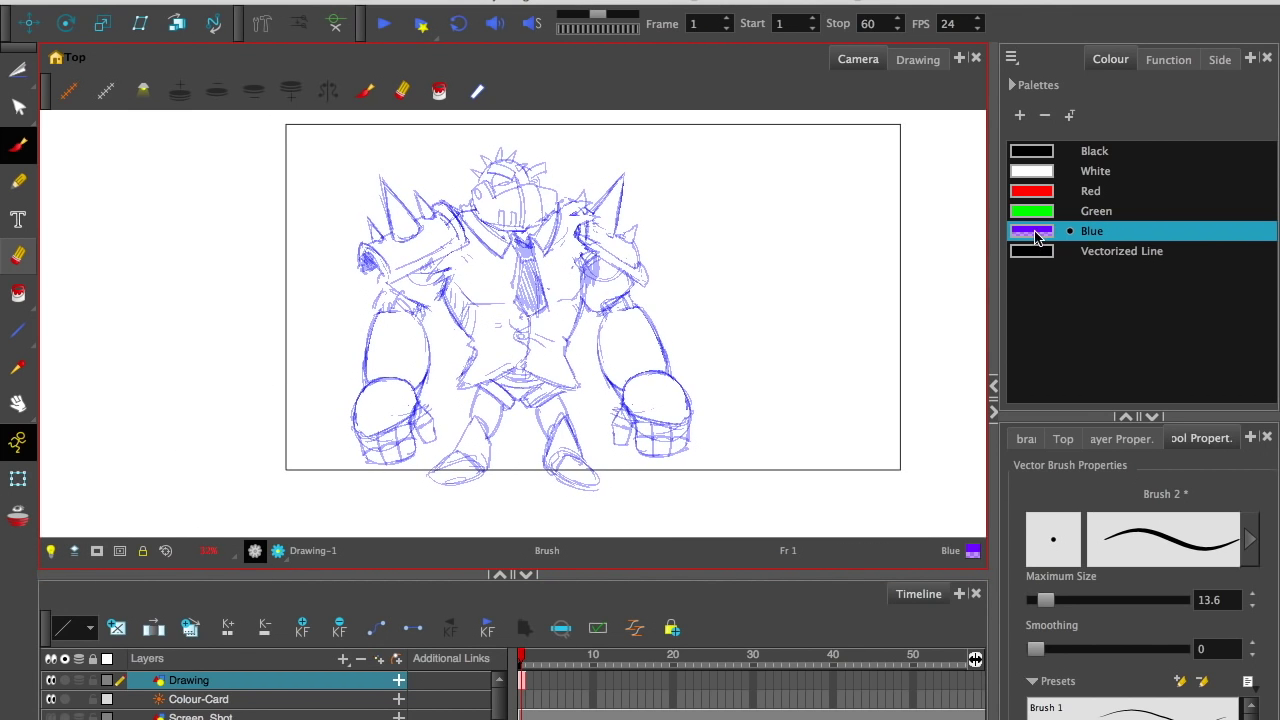
# Step: Open the colour settings of the Blue swatch used for the rough sketch
pyautogui.doubleClick(1032, 231)
pyautogui.moveTo(795, 357); pyautogui.dragTo(923, 374)
pyautogui.moveTo(576, 177); pyautogui.dragTo(897, 283)
pyautogui.click(724, 279)
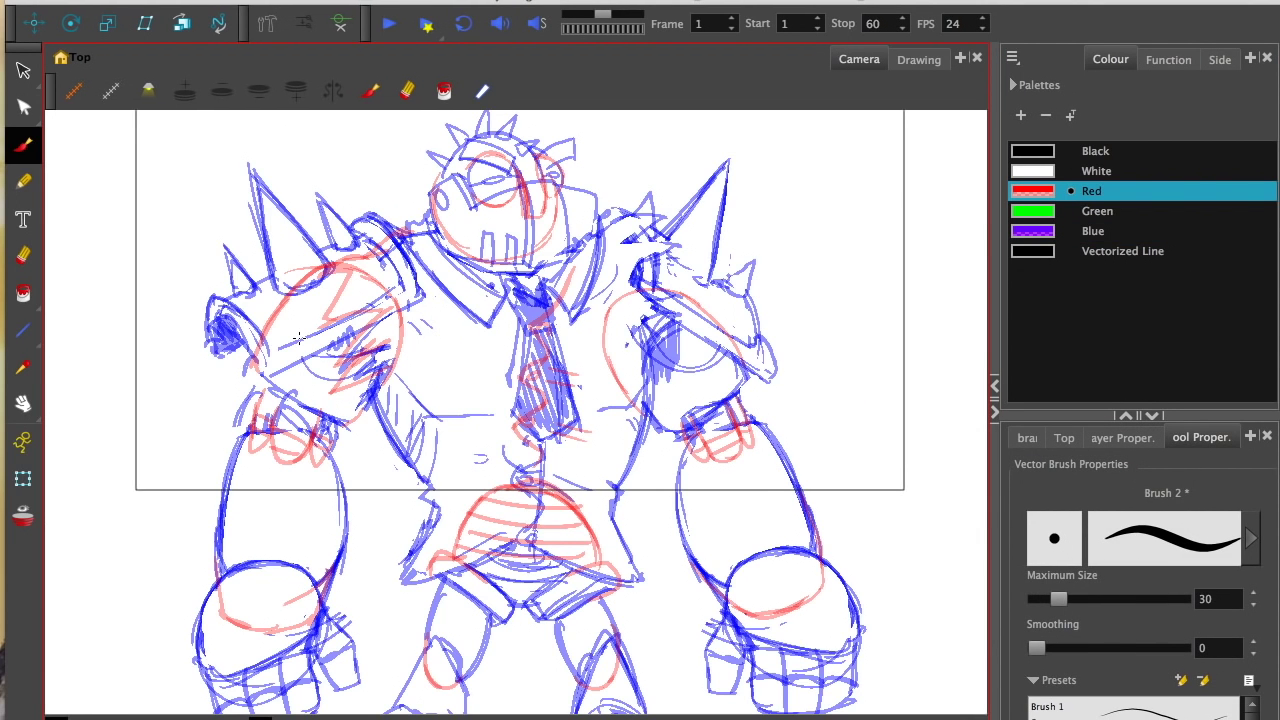